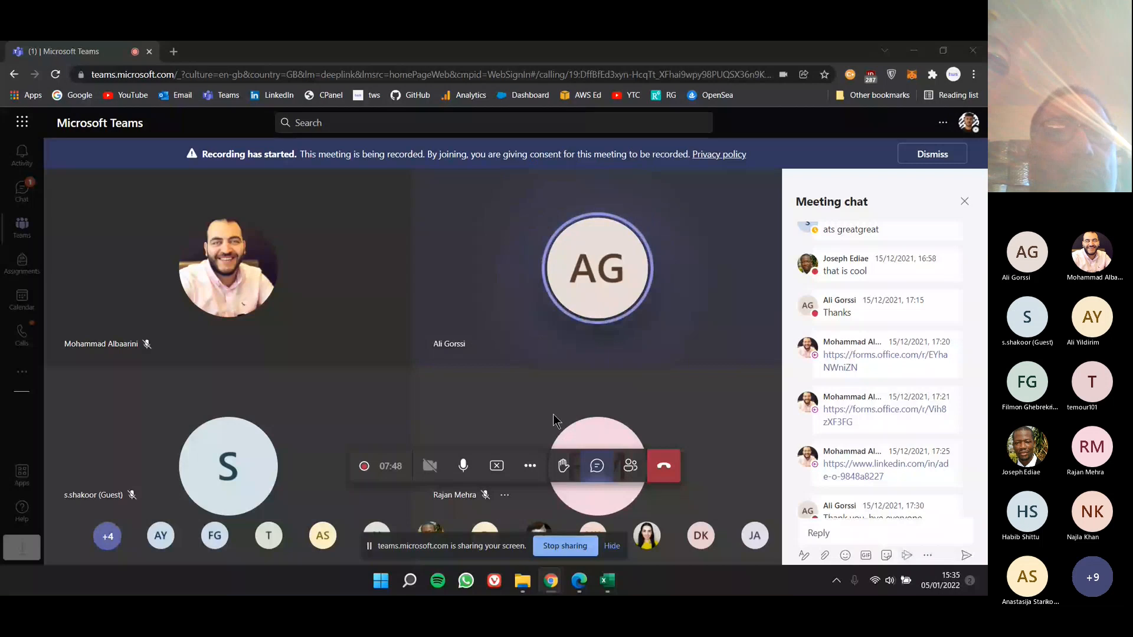
# Step: Dismiss the recording notice and open the MS Excel Materials folder within the General channel's Class Materials files
pyautogui.click(934, 154)
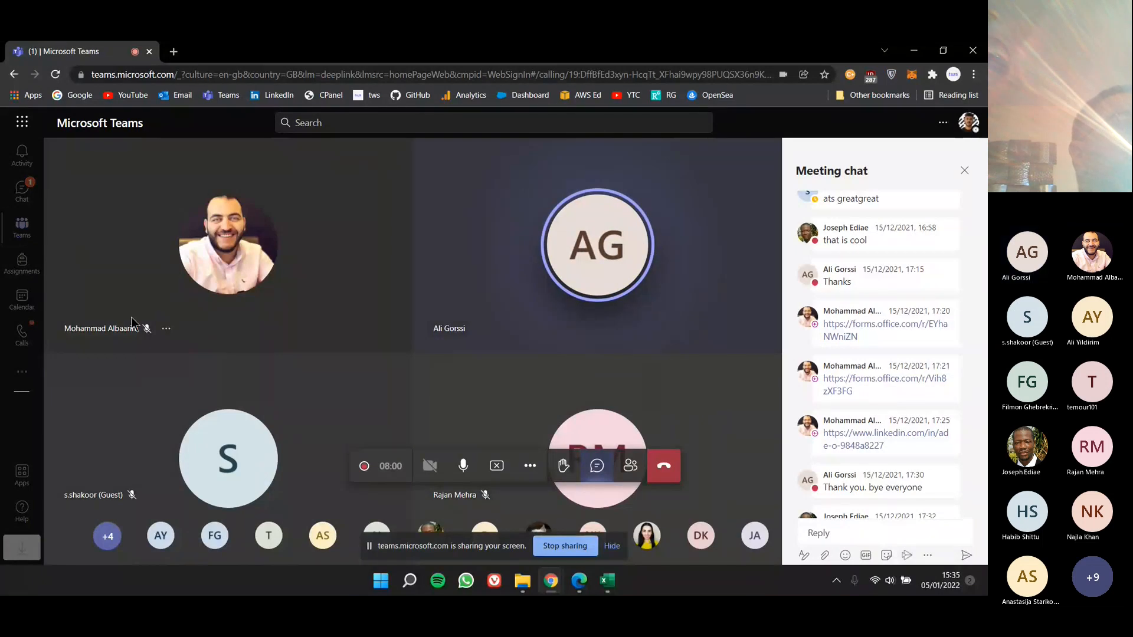
pyautogui.click(27, 236)
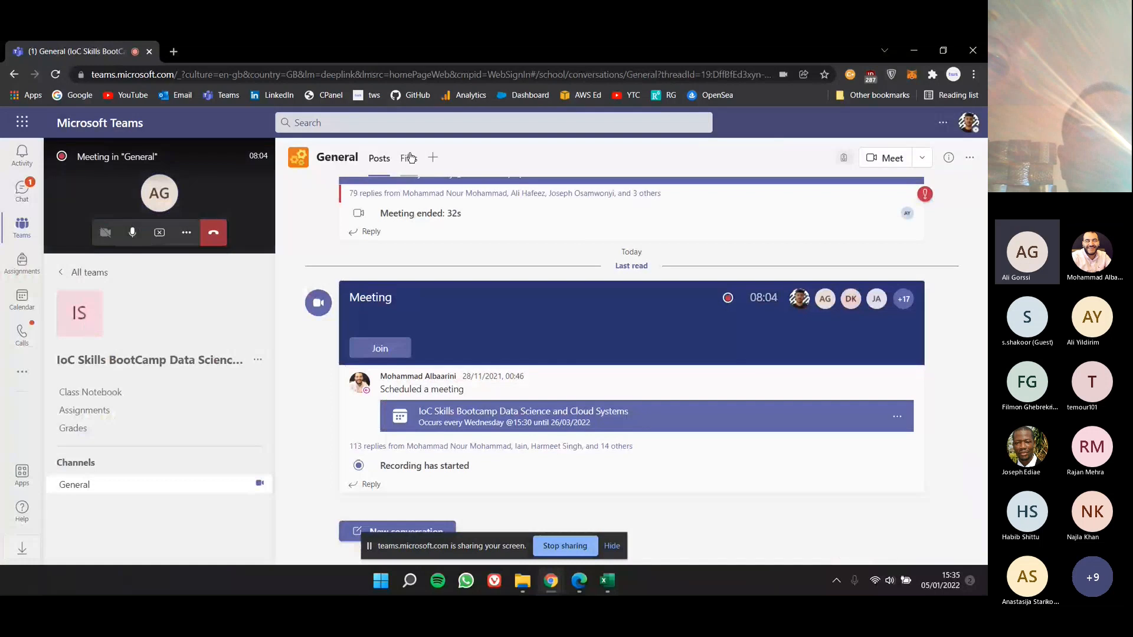
pyautogui.click(410, 158)
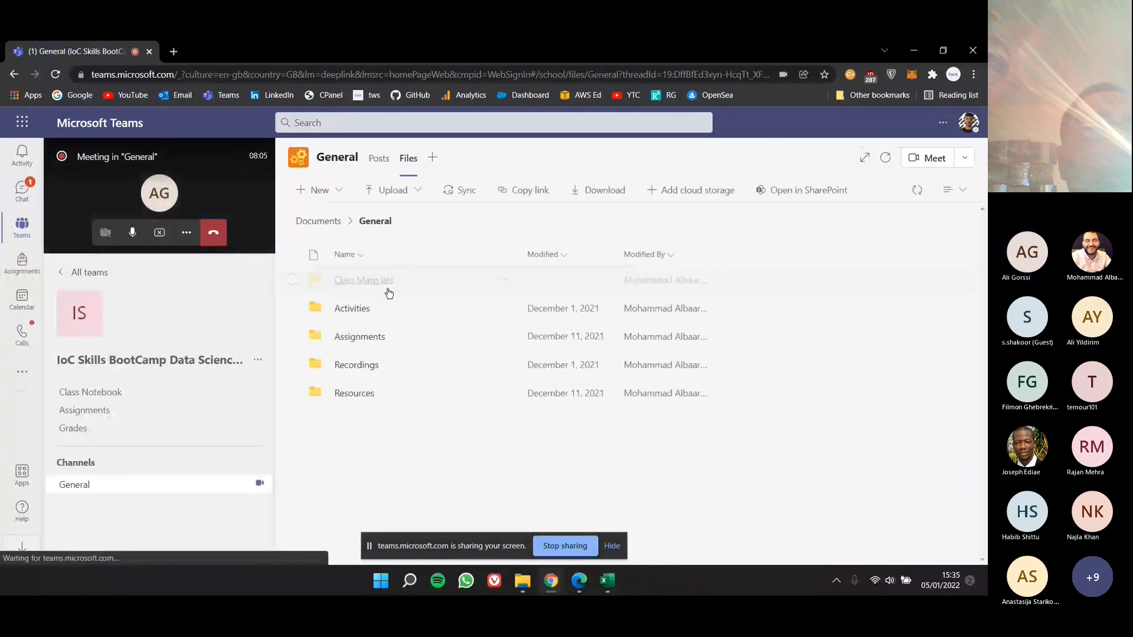
pyautogui.click(357, 279)
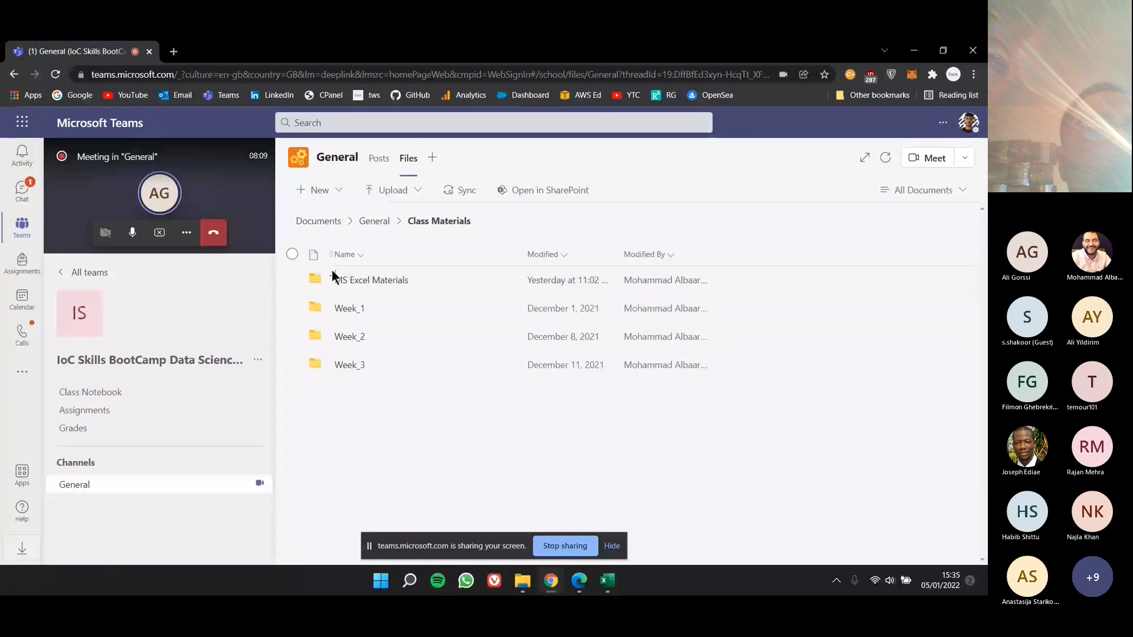
pyautogui.click(366, 282)
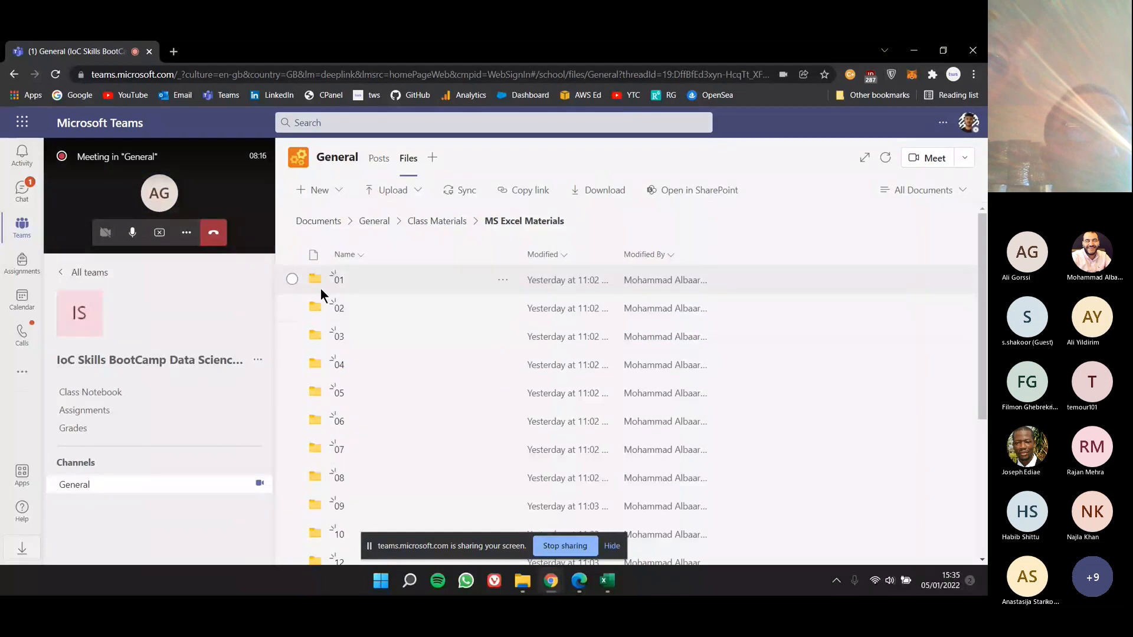
# Step: Look through the numbered lesson folders, check the files in folder 01 and return to MS Excel Materials
pyautogui.scroll(-1, 322, 296)
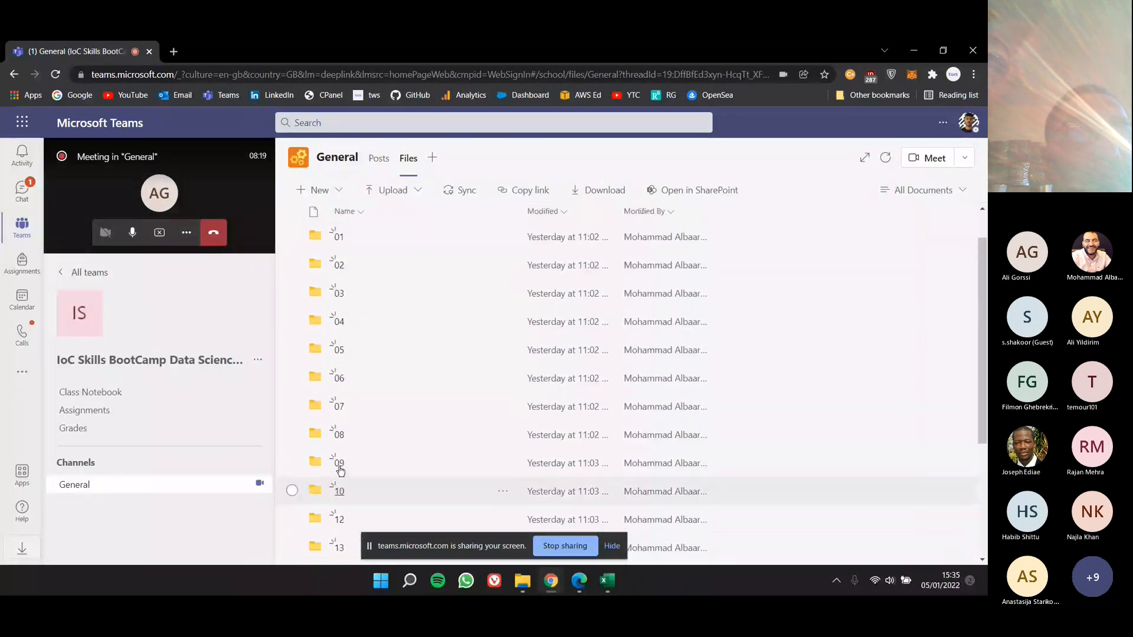
pyautogui.scroll(1, 348, 389)
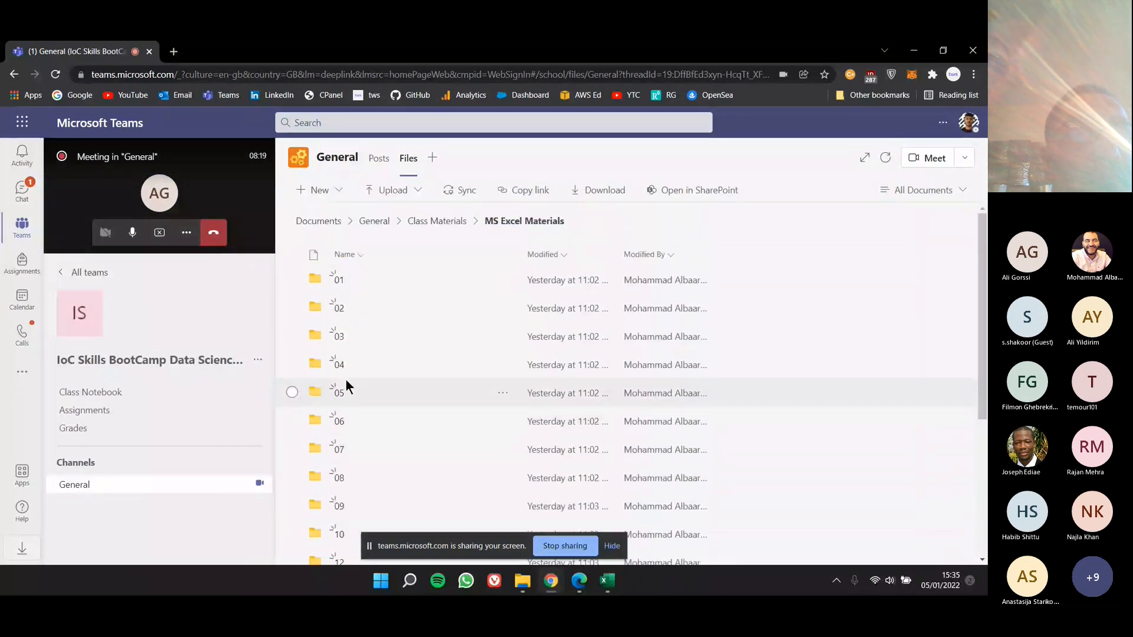
pyautogui.click(342, 287)
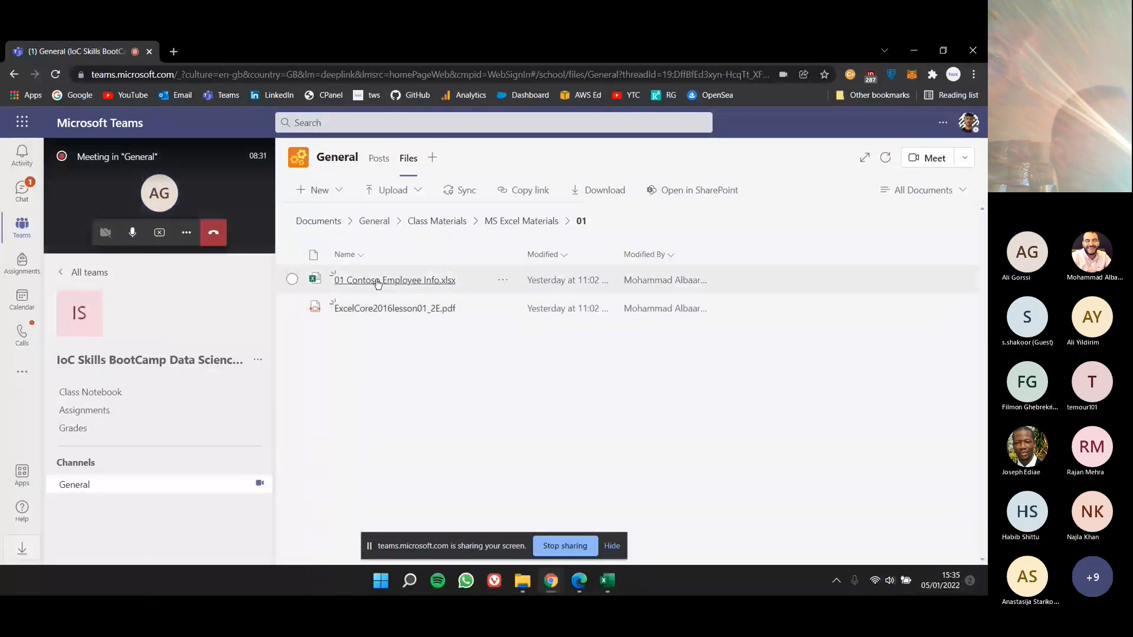
pyautogui.click(457, 230)
pyautogui.click(361, 288)
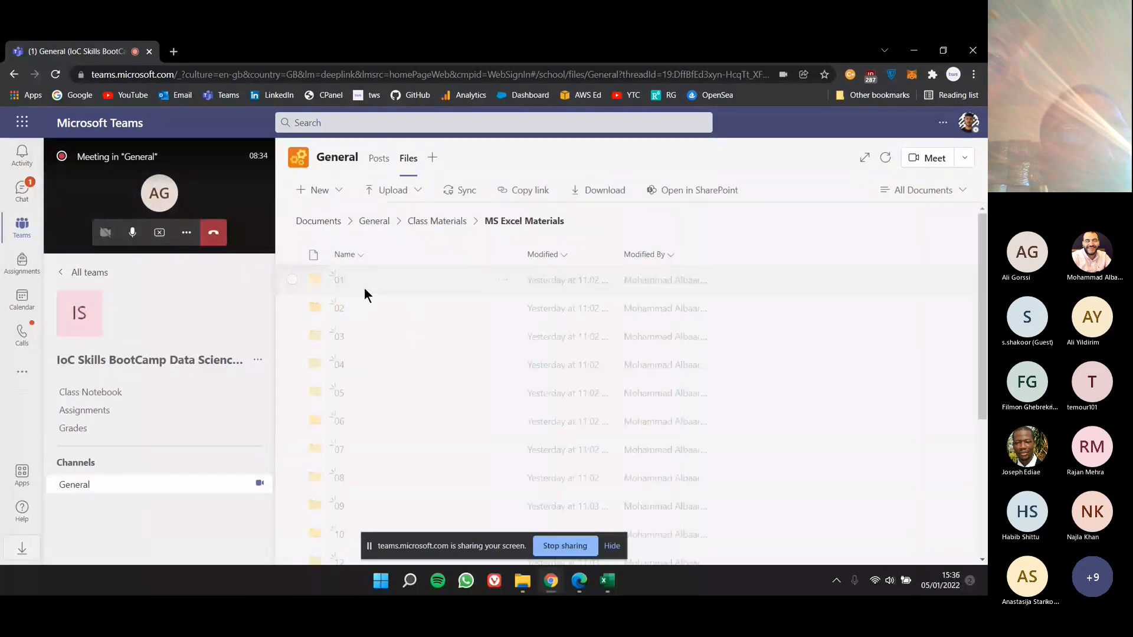
# Step: Check the files in folder 03 and again in folder 01, and return to Class Materials
pyautogui.click(339, 337)
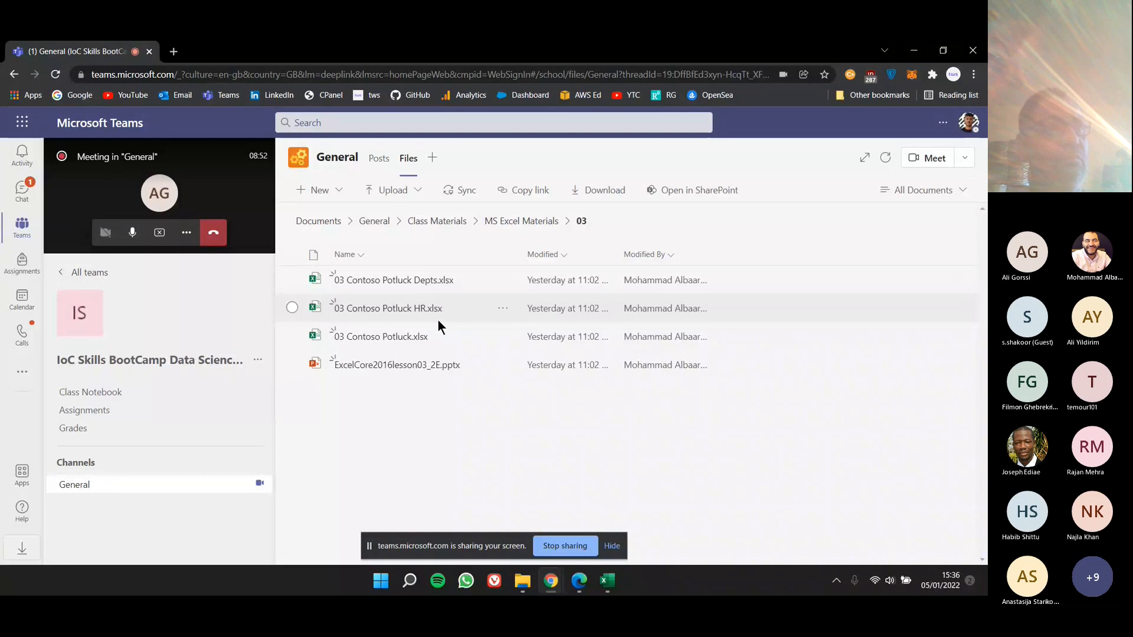
pyautogui.click(516, 222)
pyautogui.click(340, 282)
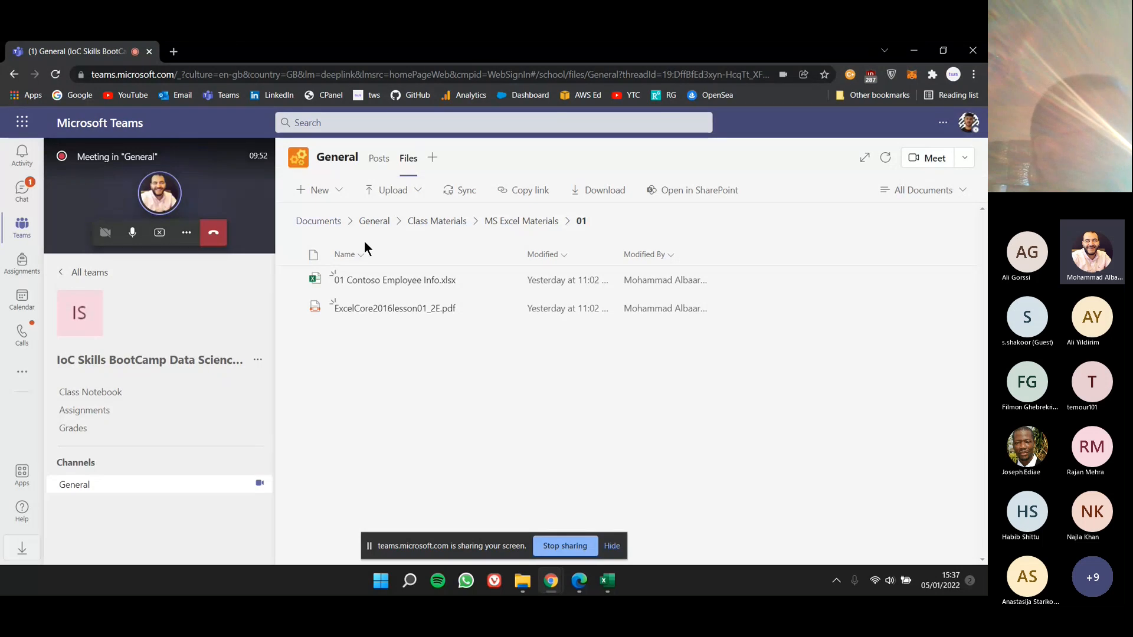
pyautogui.click(434, 221)
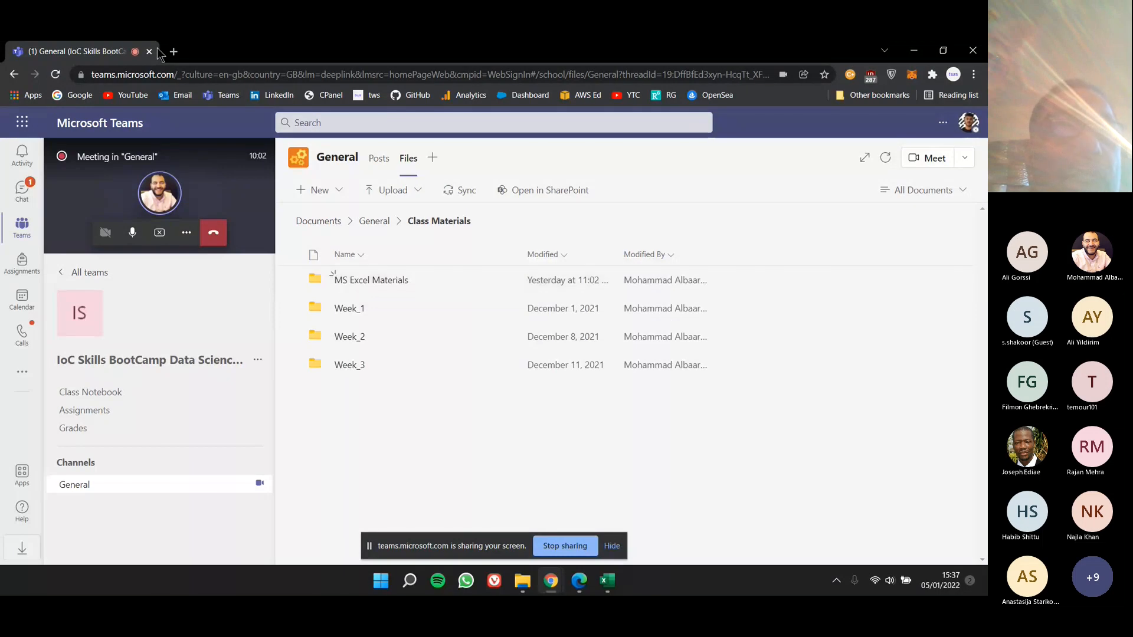
# Step: Switch to Edge and go to the title slide of ExcelCore2016lesson01_2E.pdf
pyautogui.moveTo(235, 56); pyautogui.dragTo(0, 195)
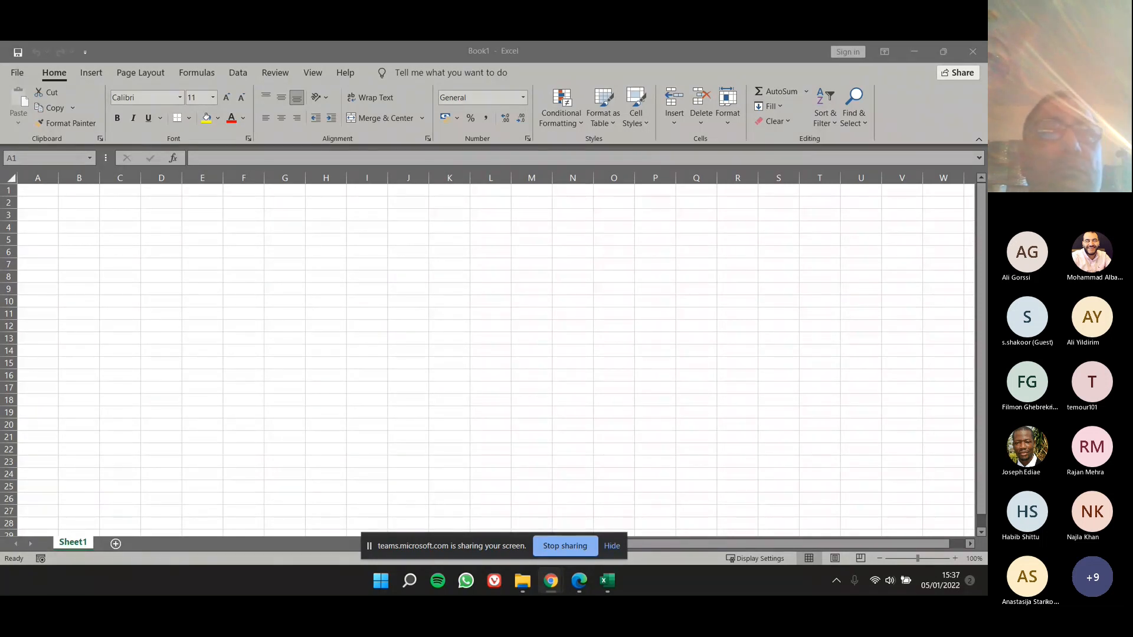
pyautogui.moveTo(0, 53); pyautogui.dragTo(439, 105)
pyautogui.doubleClick(440, 105)
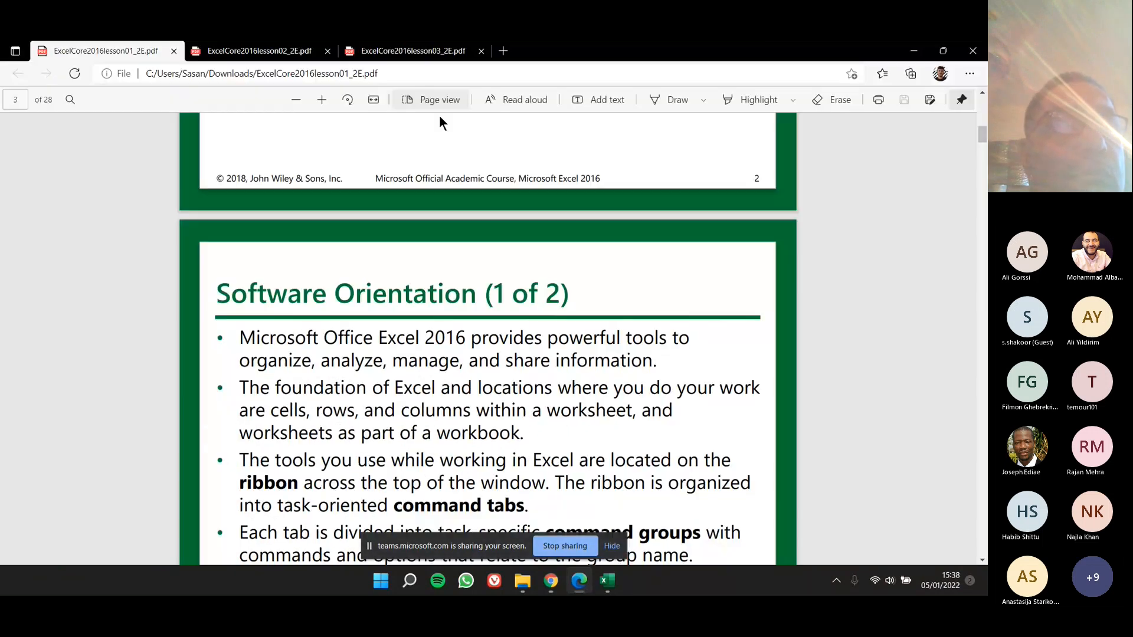
pyautogui.scroll(12, 426, 165)
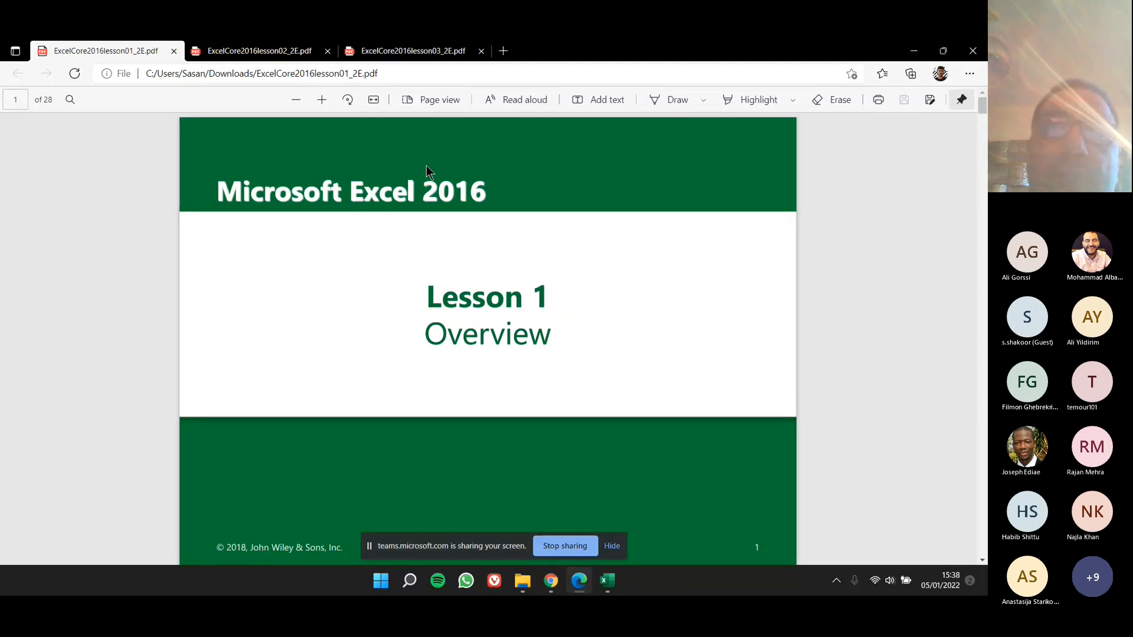
# Step: Read the Lesson 1 slides from the title through Objectives to Software Orientation (1 of 2)
pyautogui.scroll(-2, 450, 258)
pyautogui.scroll(2, 458, 289)
pyautogui.scroll(-1, 457, 287)
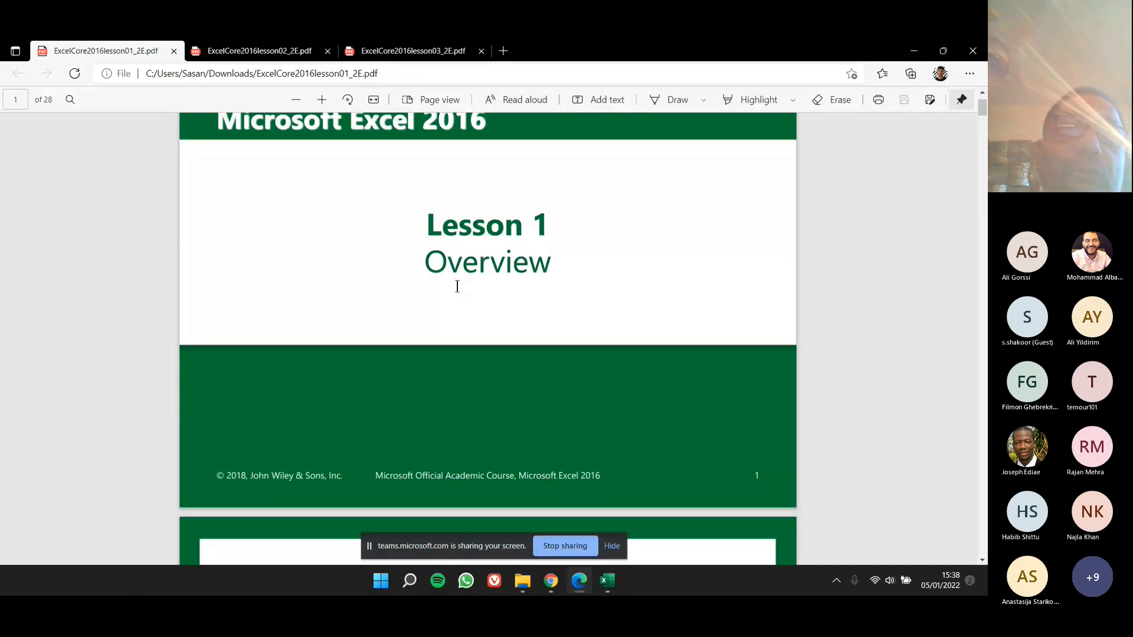
pyautogui.scroll(-3, 457, 287)
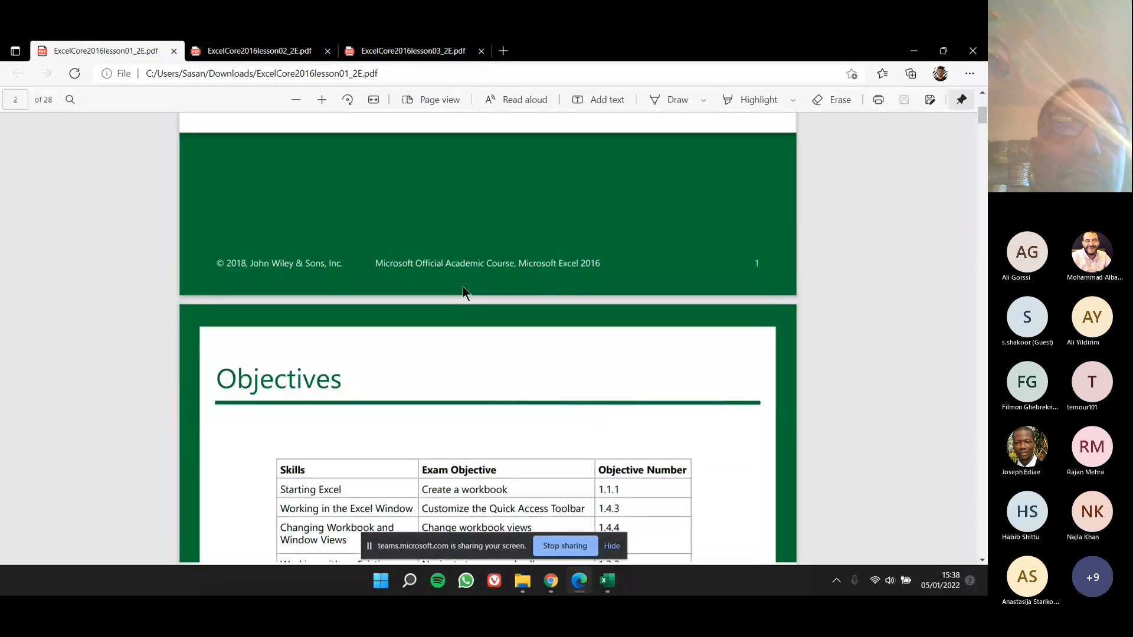
pyautogui.scroll(-1, 463, 285)
pyautogui.scroll(-1, 466, 286)
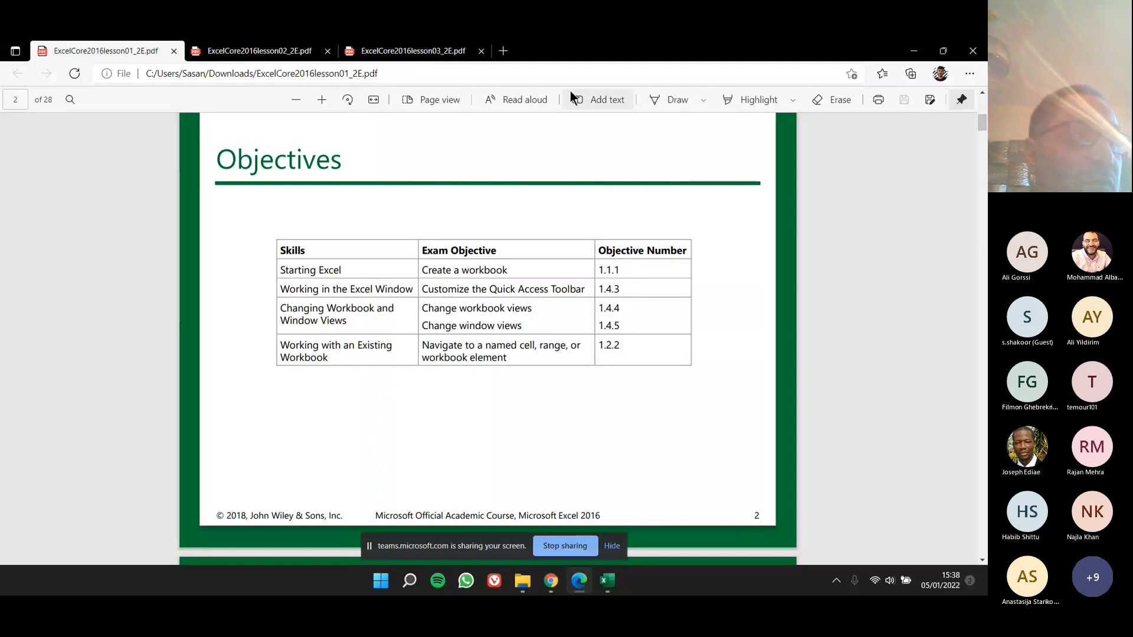
pyautogui.scroll(-3, 485, 302)
pyautogui.scroll(-2, 485, 301)
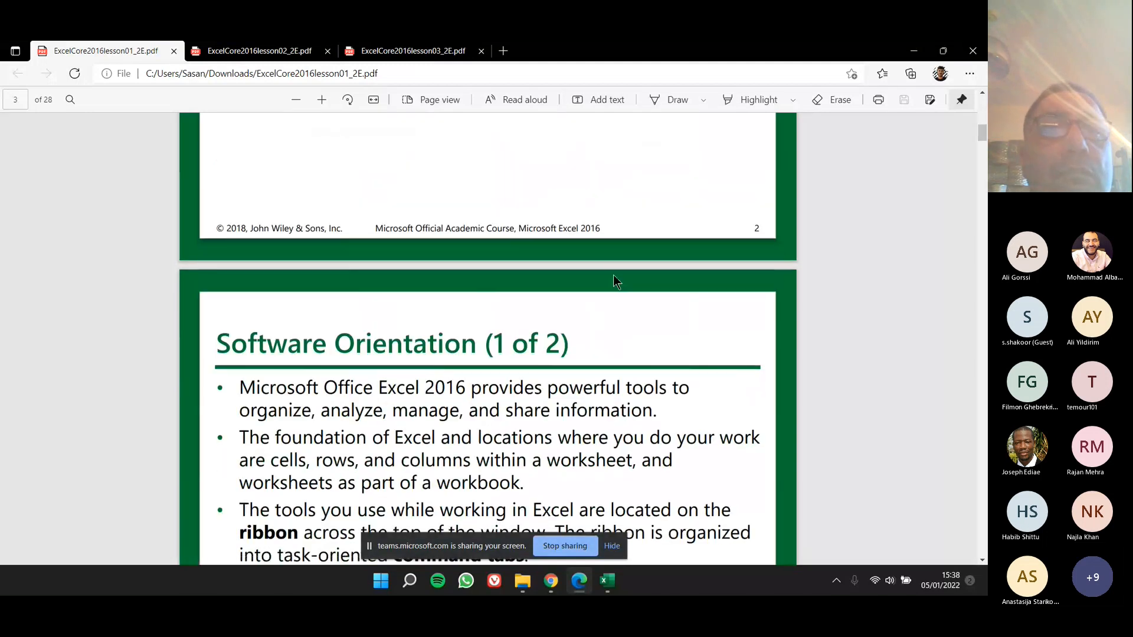
pyautogui.scroll(-1, 613, 274)
pyautogui.scroll(-1, 611, 263)
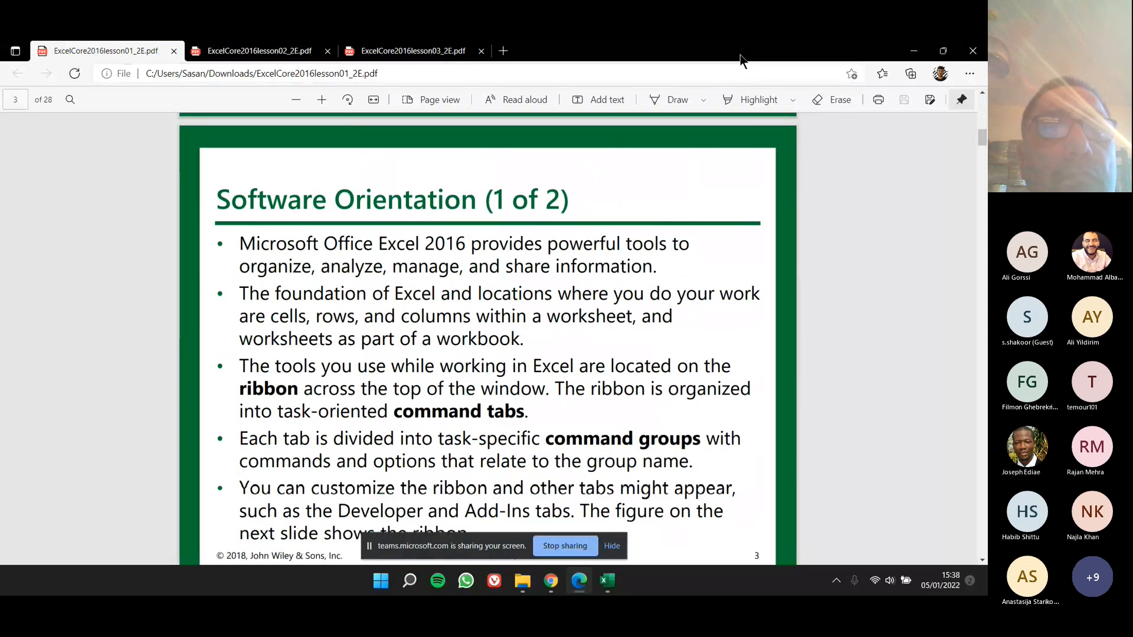
# Step: Switch to the blank Book1 workbook in Excel and select cell B2
pyautogui.hotkey('alt', 'Tab')
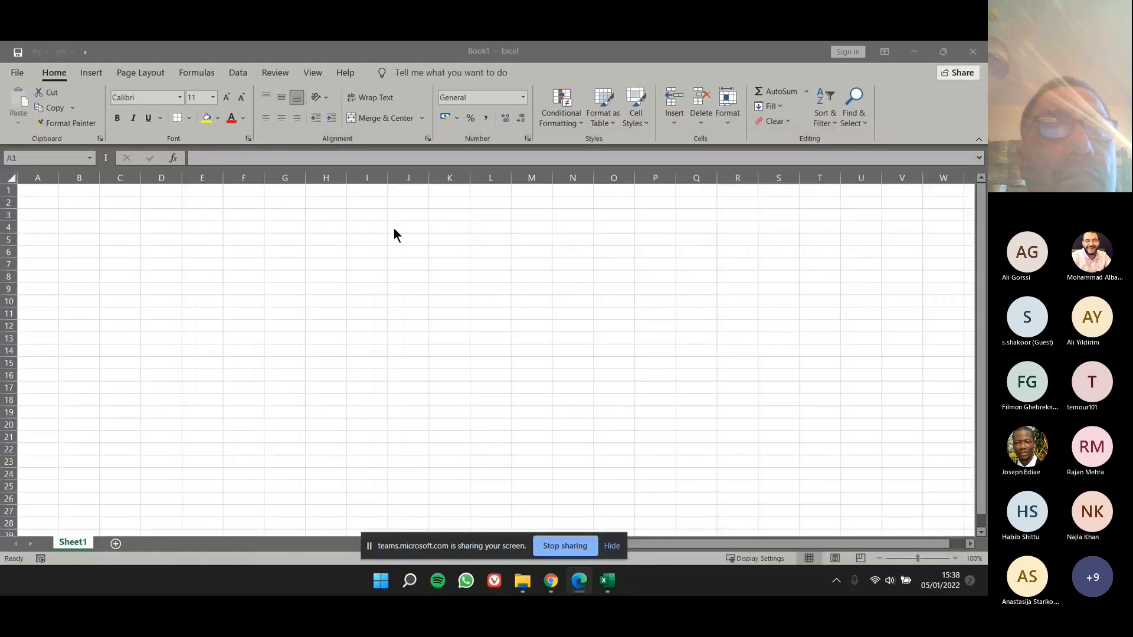
pyautogui.click(299, 282)
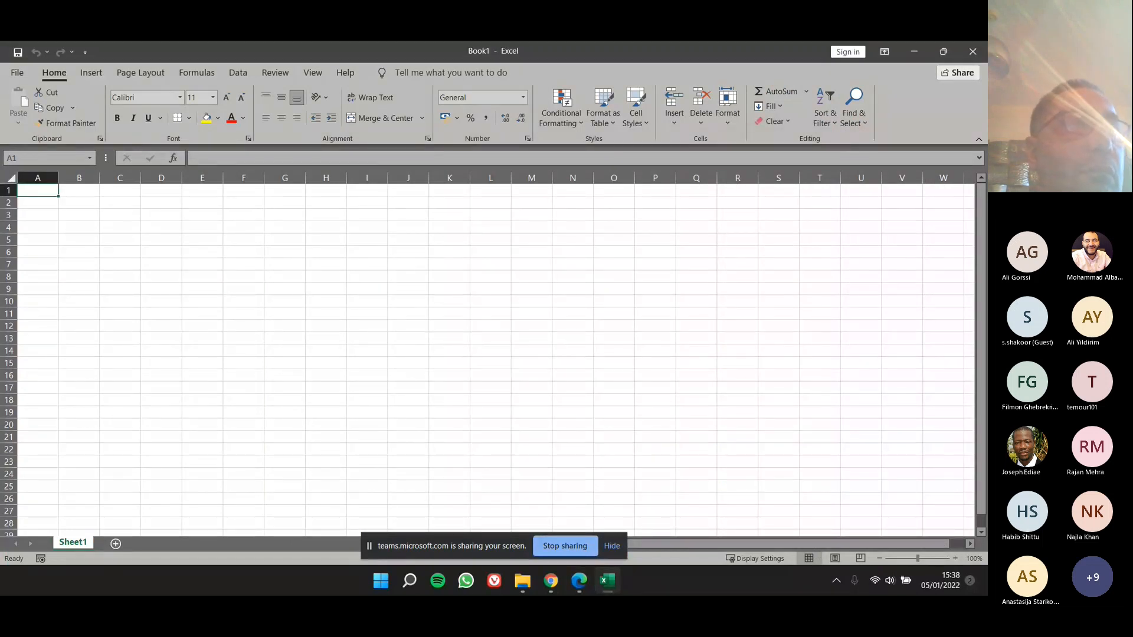
pyautogui.hotkey('alt', 'Tab')
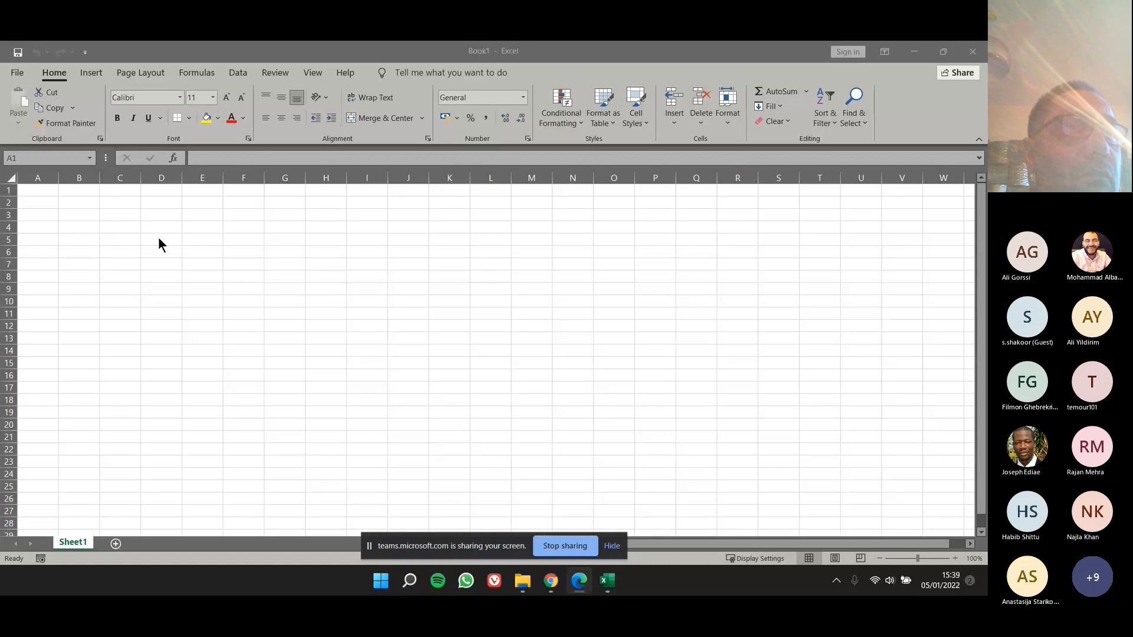
pyautogui.click(81, 203)
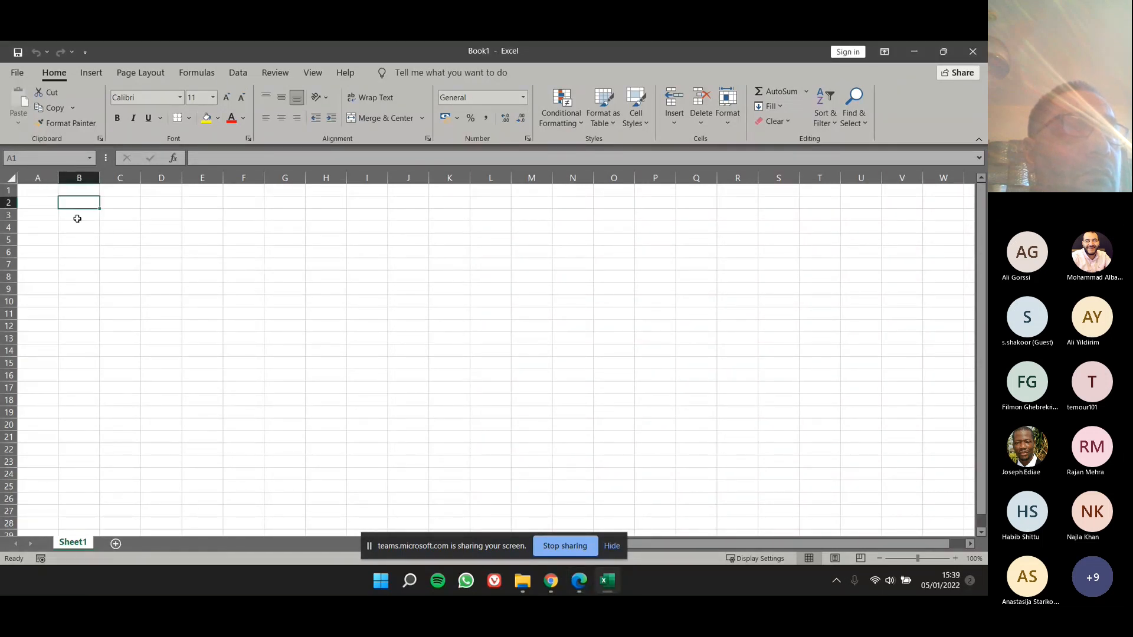
pyautogui.click(84, 173)
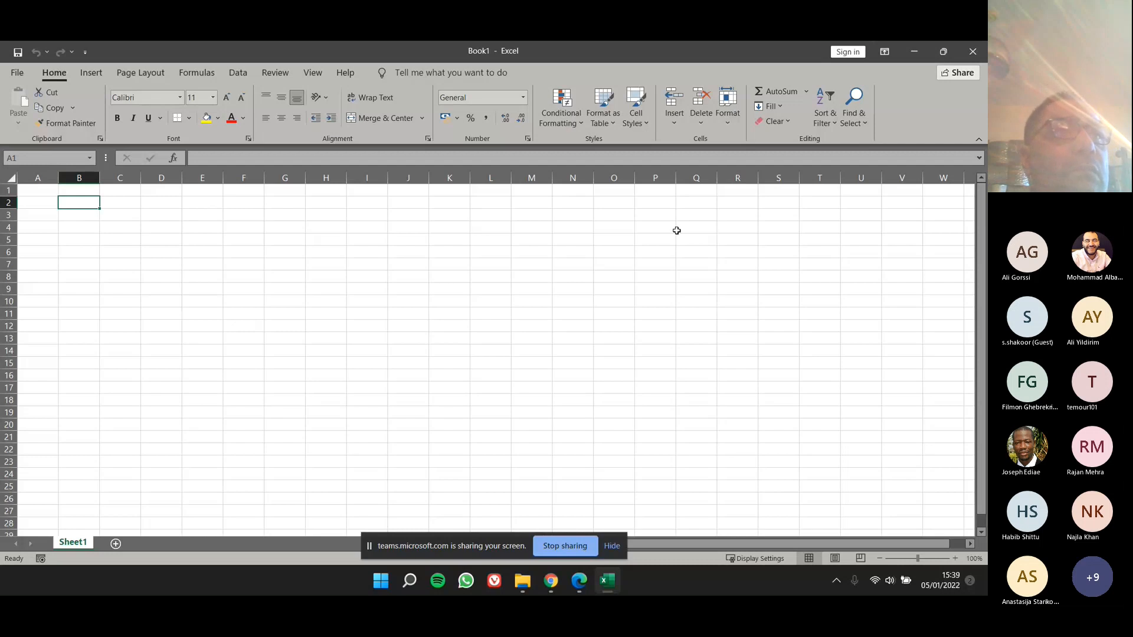
# Step: Examine the blank workbook and template options for creating a new workbook, and return to the Book1 sheet
pyautogui.click(26, 80)
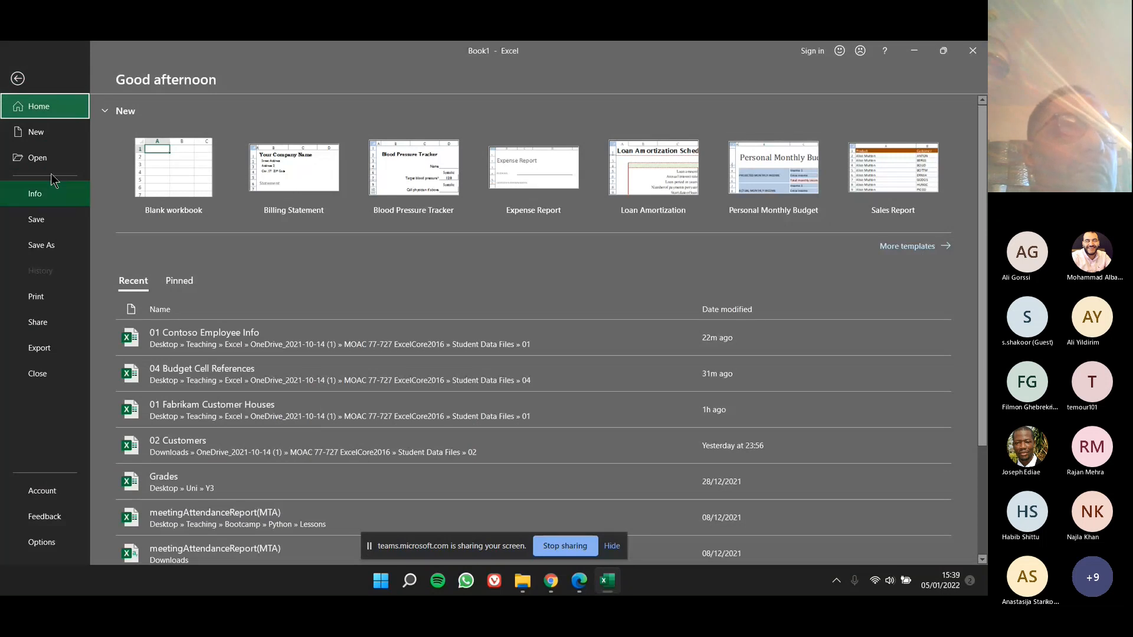
pyautogui.click(36, 132)
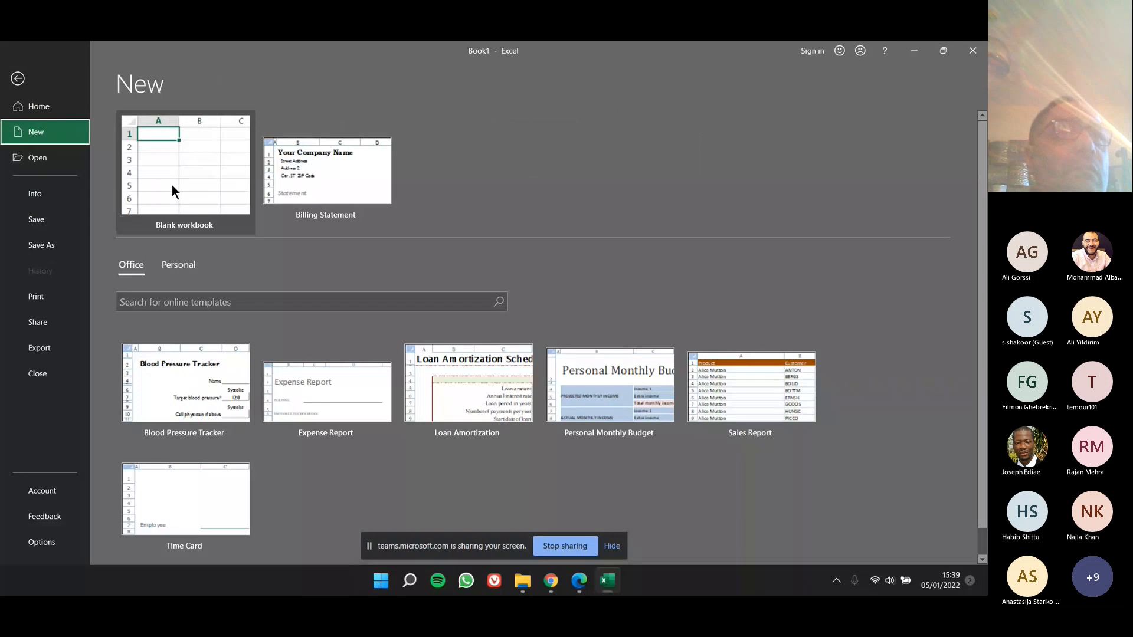
pyautogui.click(189, 142)
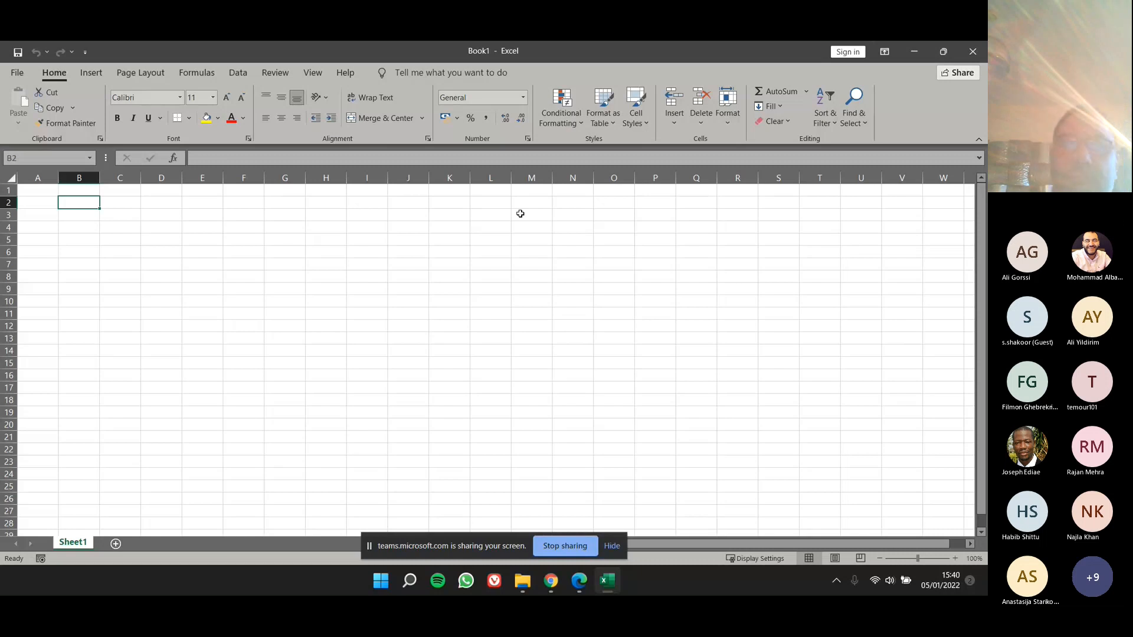
# Step: Select individual cells on Sheet1 one after another, including E7, E11, E16, E8, C4 and C8
pyautogui.click(185, 265)
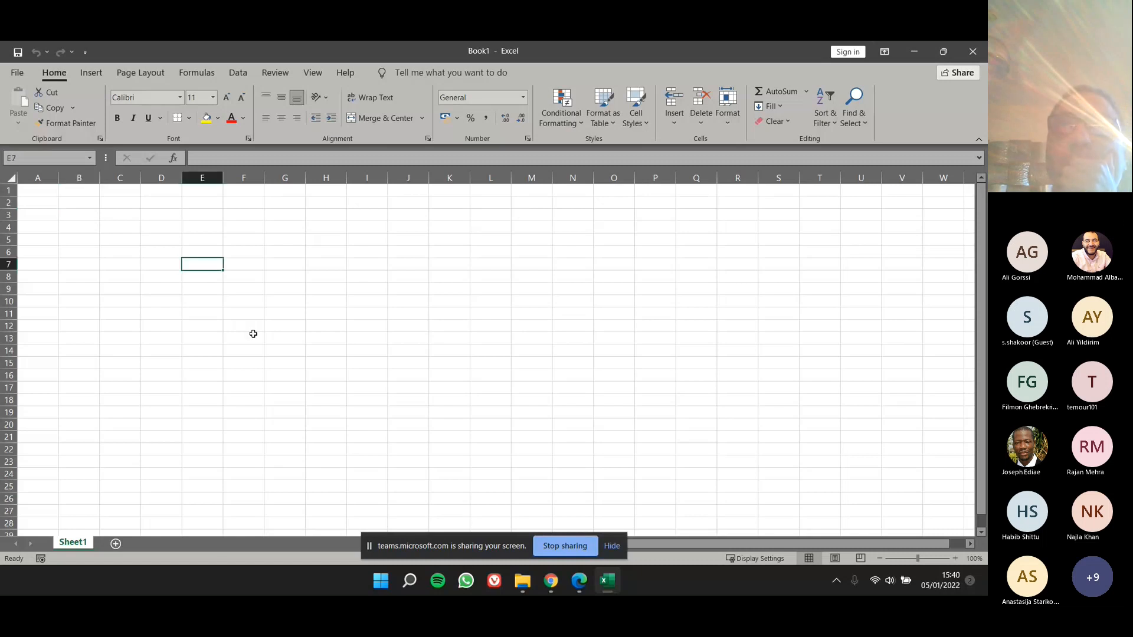
pyautogui.moveTo(253, 334); pyautogui.dragTo(248, 328)
pyautogui.click(198, 335)
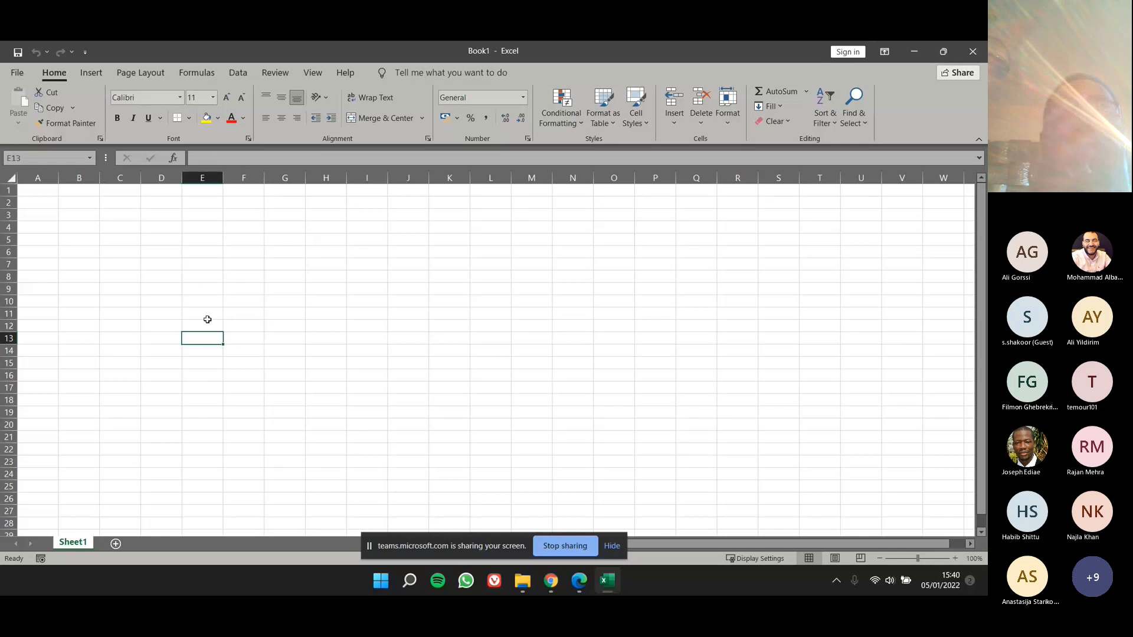
pyautogui.click(233, 290)
pyautogui.click(197, 379)
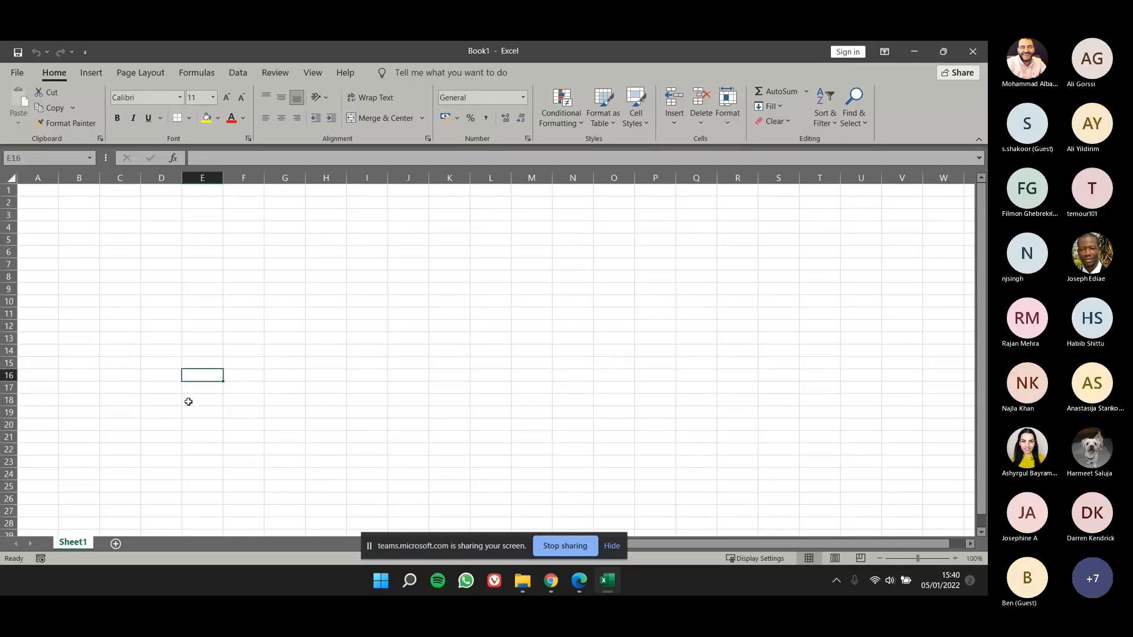
pyautogui.click(186, 276)
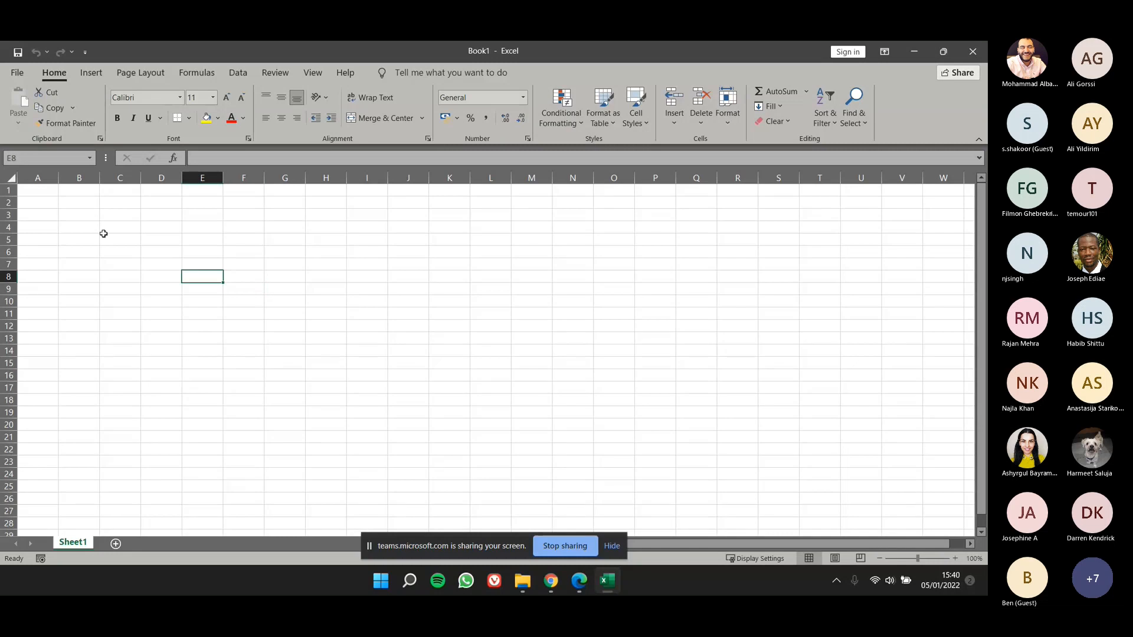
pyautogui.click(109, 226)
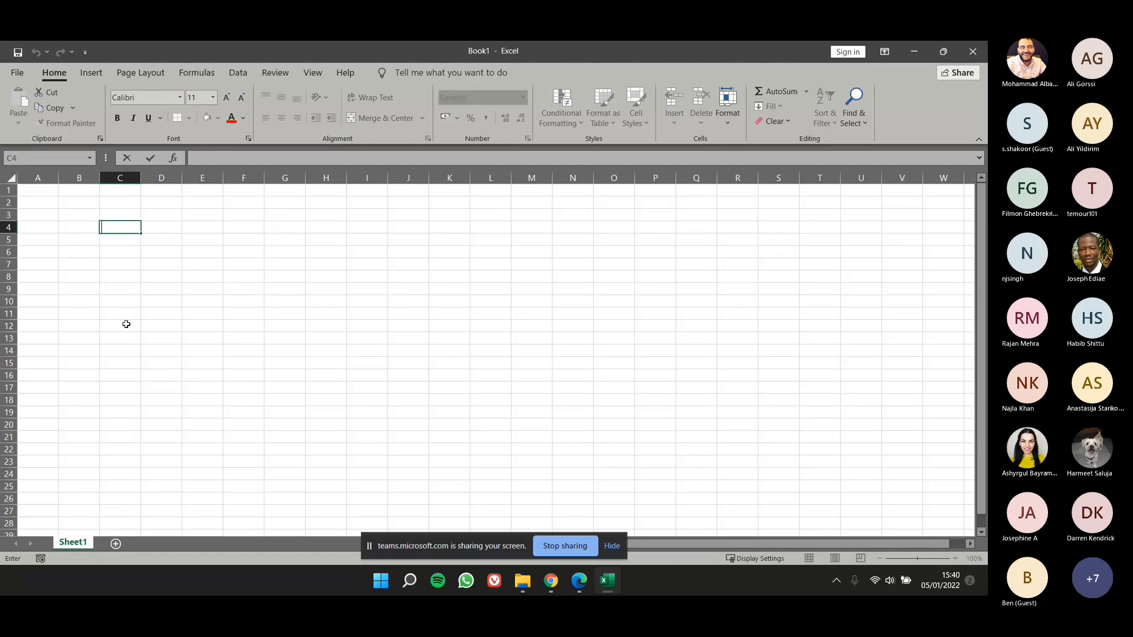
pyautogui.click(125, 276)
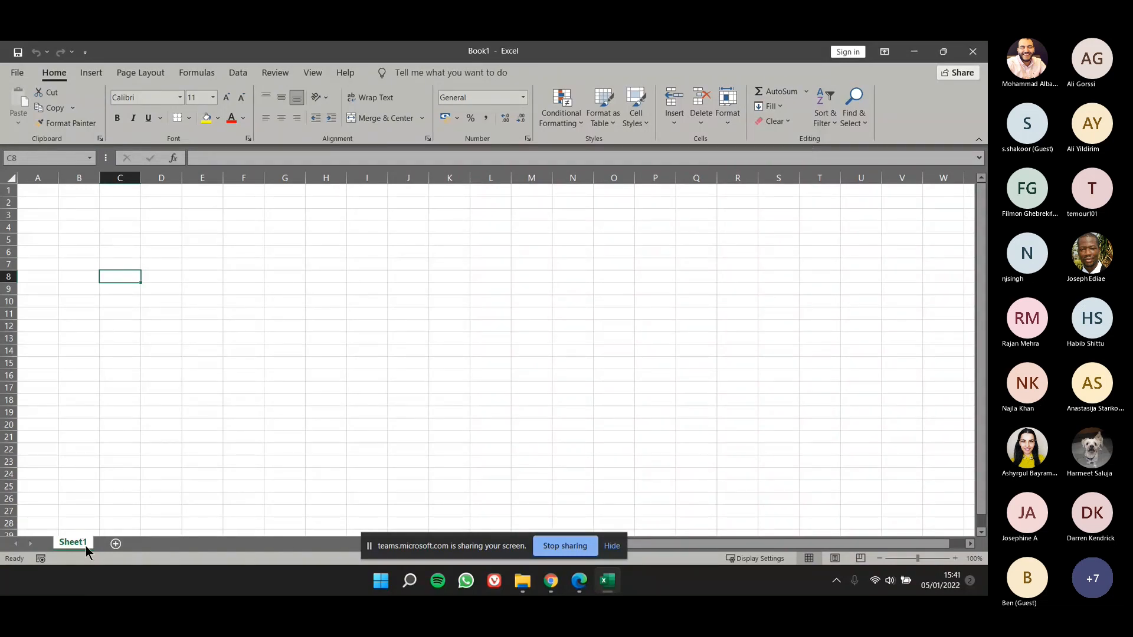
# Step: Add a second worksheet to the Book1 workbook
pyautogui.click(115, 544)
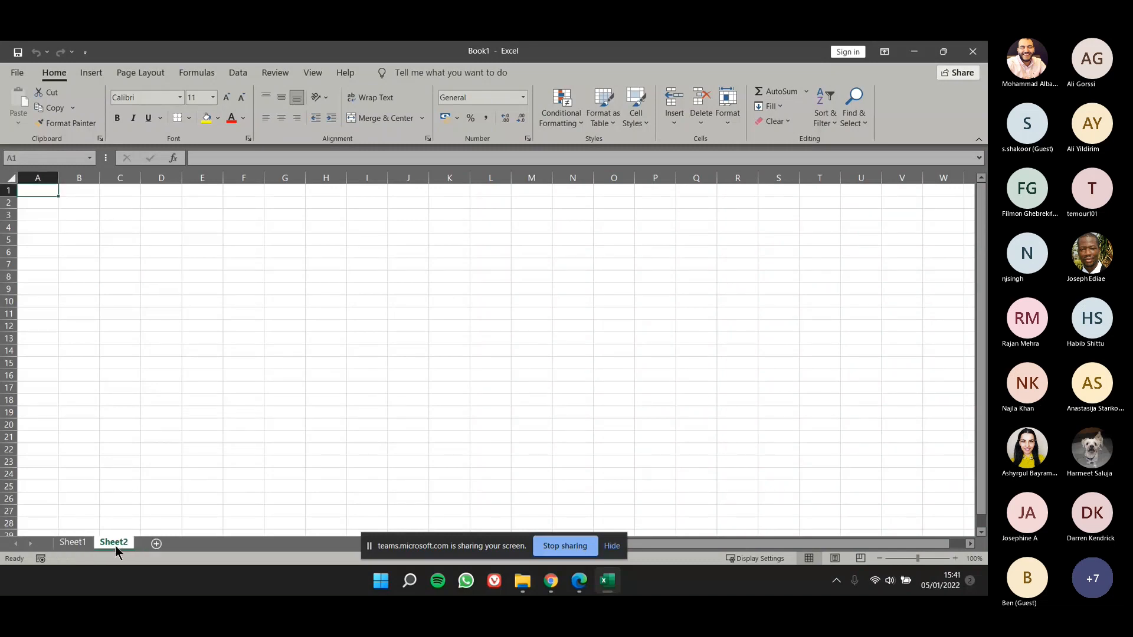
# Step: Add a third worksheet to the Book1 workbook and return to Sheet1
pyautogui.click(155, 545)
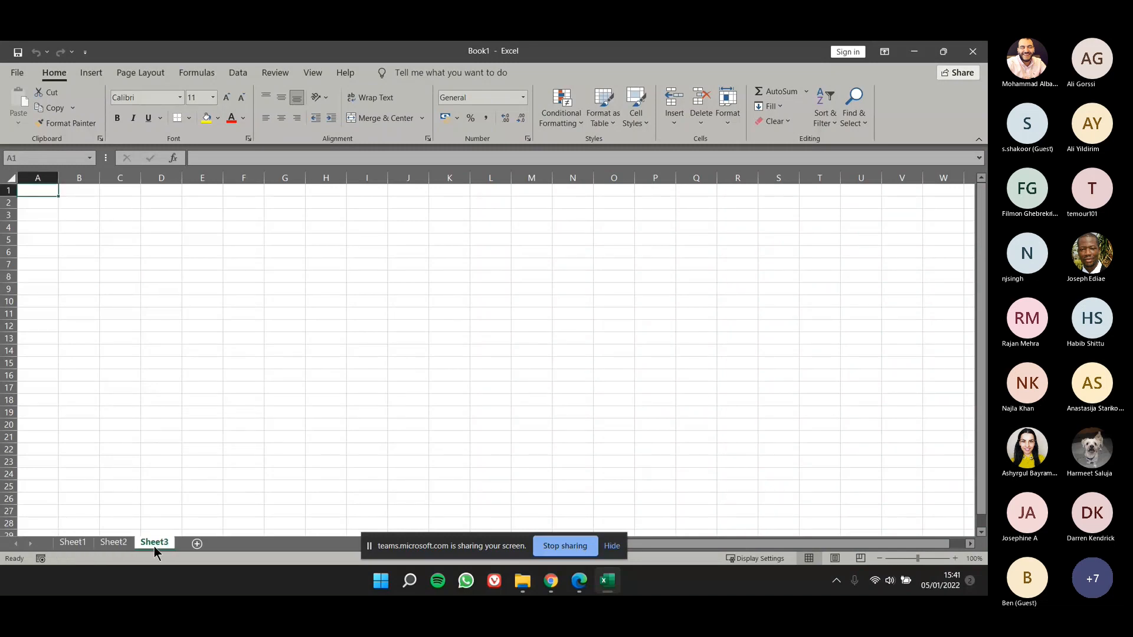
pyautogui.click(65, 543)
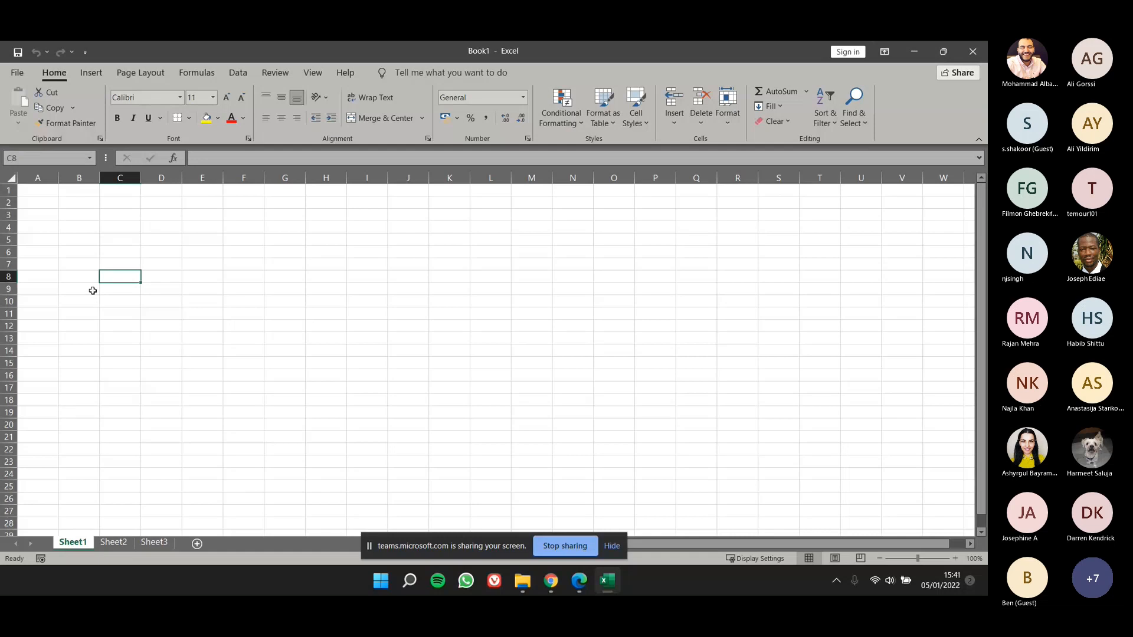
# Step: Point out the columns of Sheet1 and select cell H6, highlight rows 1 to 21, and clear the highlight by selecting cell G16
pyautogui.click(200, 158)
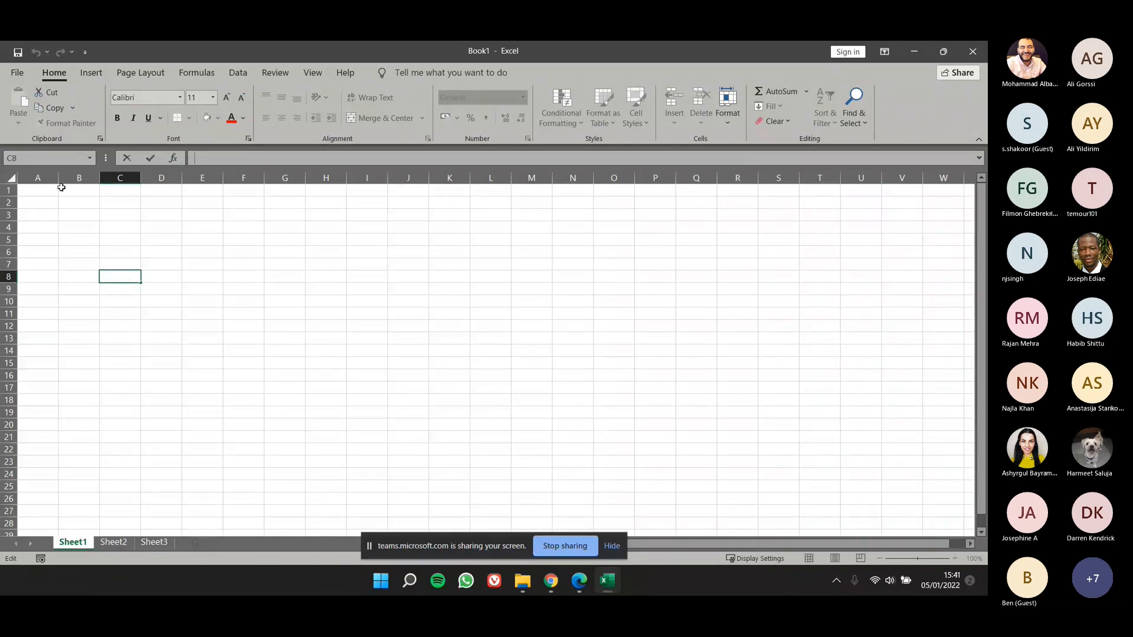
pyautogui.moveTo(53, 174); pyautogui.dragTo(886, 171)
pyautogui.click(337, 251)
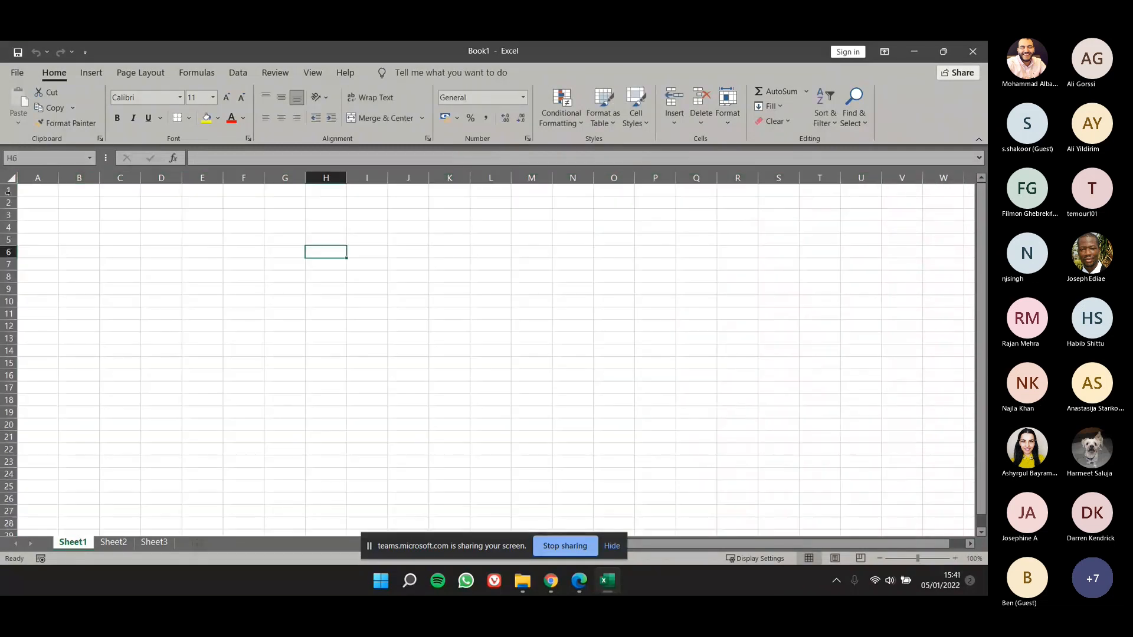
pyautogui.moveTo(8, 191); pyautogui.dragTo(7, 438)
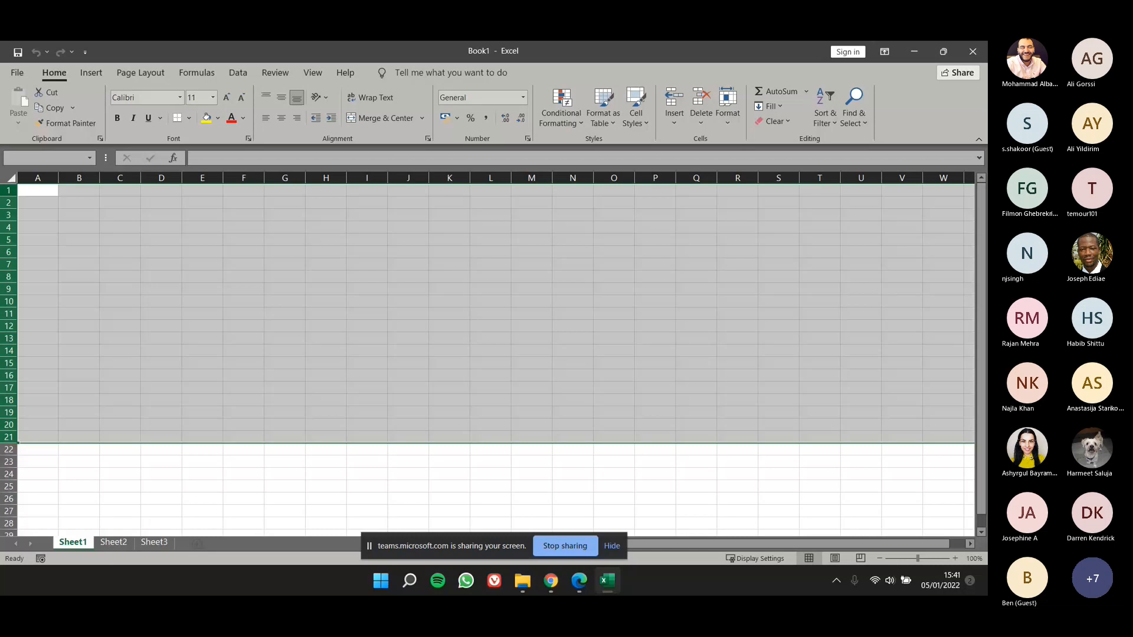
pyautogui.click(285, 375)
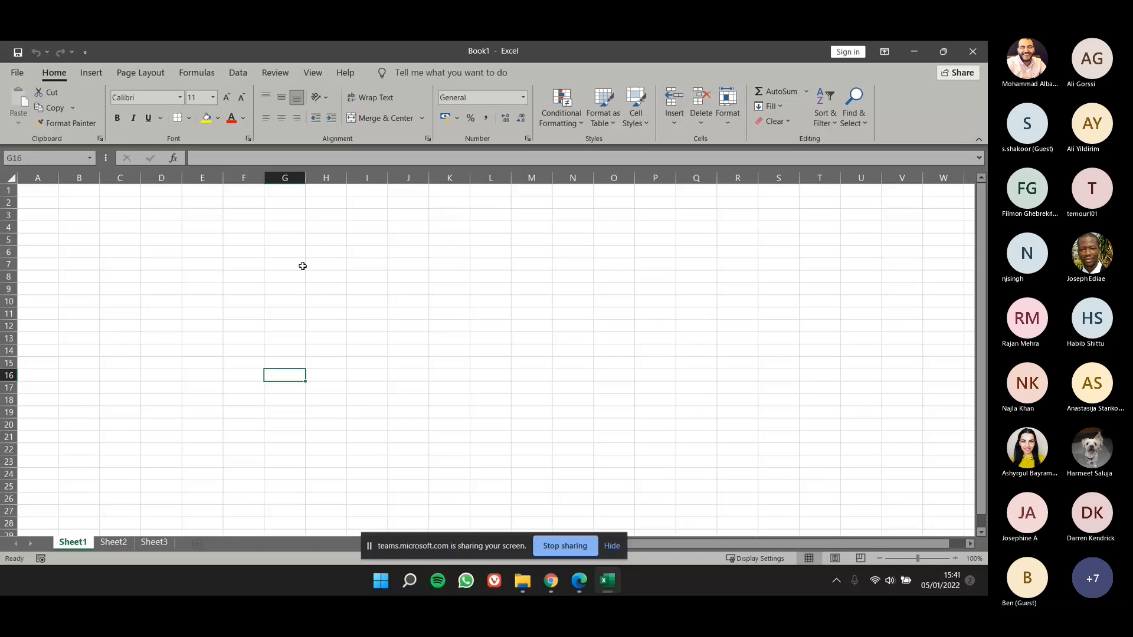
# Step: View the Sheet2 worksheet of Book1 and return to Sheet1
pyautogui.hotkey('alt', 'Tab')
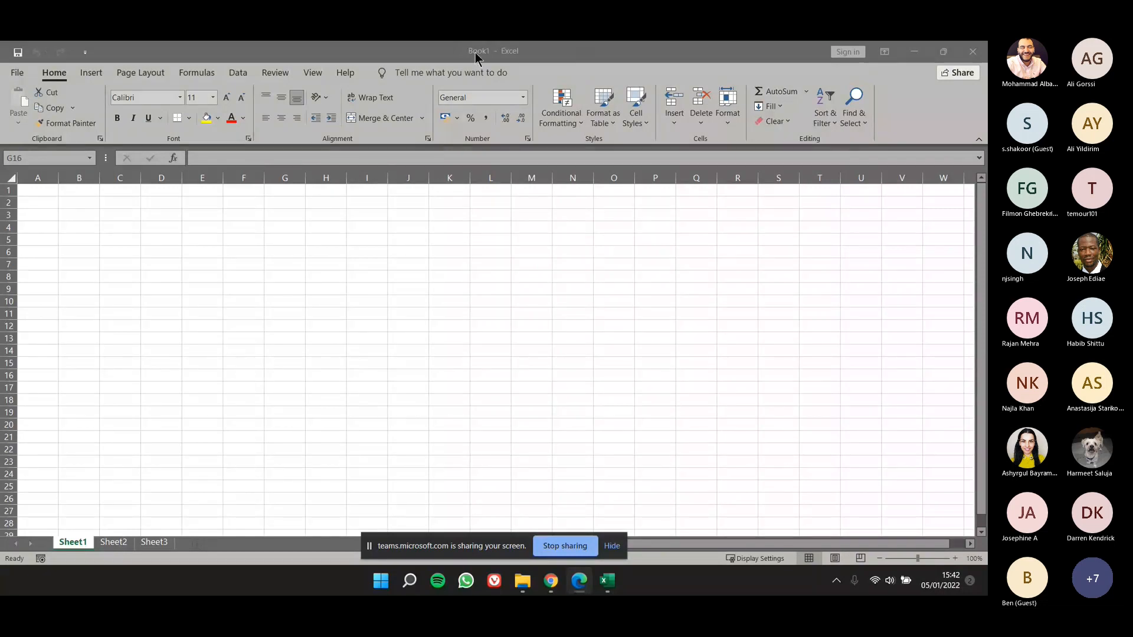
pyautogui.click(482, 276)
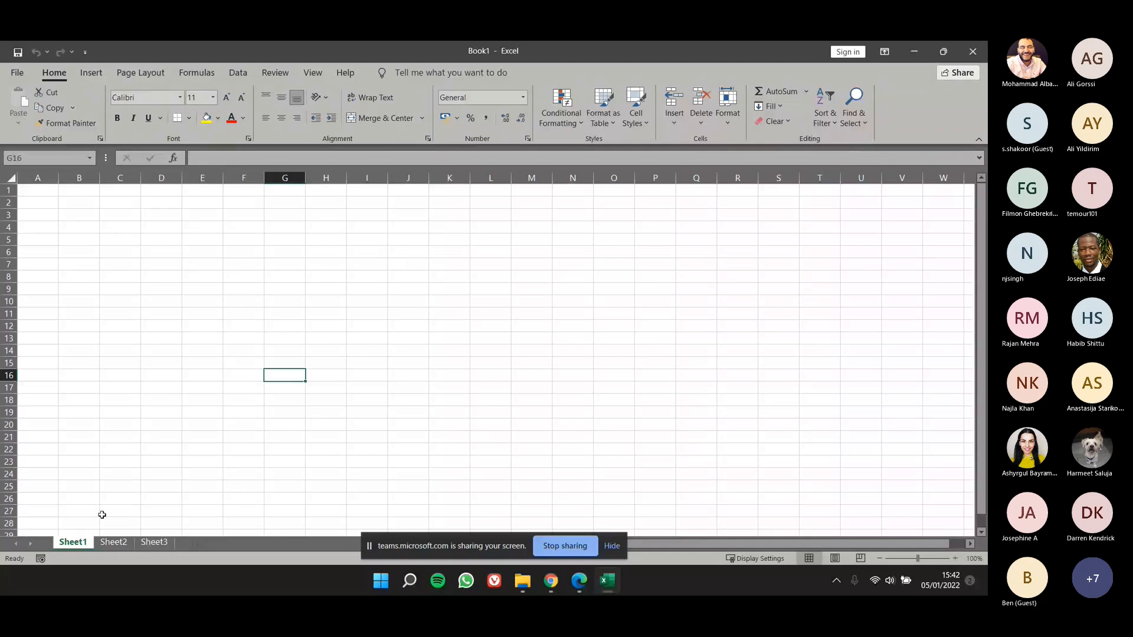
pyautogui.click(112, 543)
pyautogui.press('BackSpace')
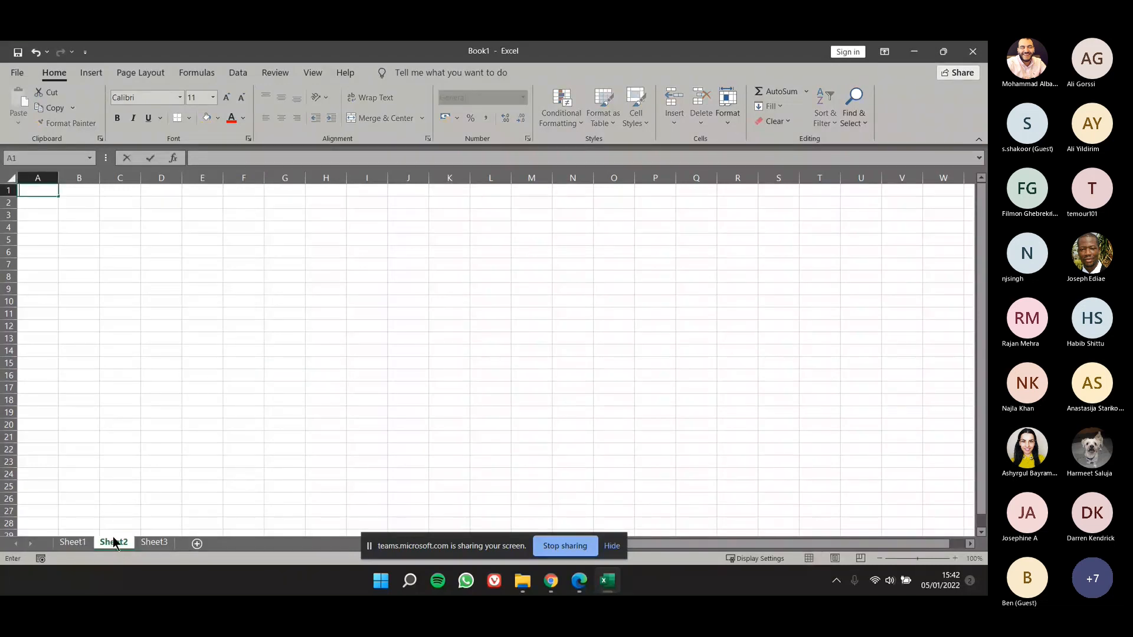
pyautogui.click(75, 542)
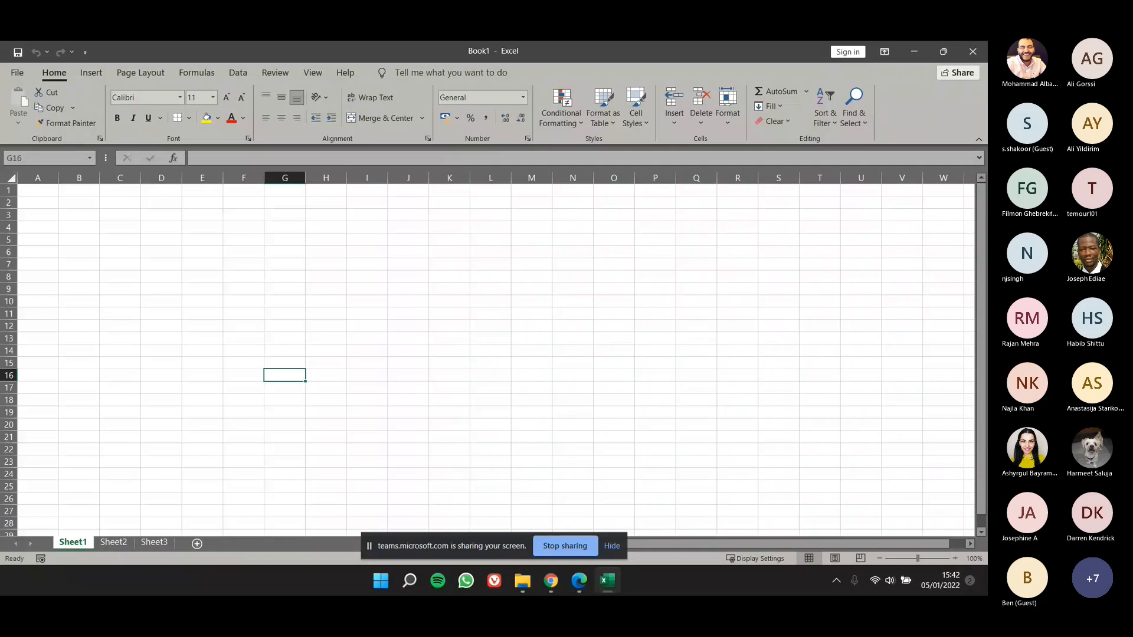
# Step: Switch to the ExcelCore2016lesson01_2E PDF in Edge and read the Step by Step: Start Excel slides on pages 7 and 8
pyautogui.moveTo(0, 167); pyautogui.dragTo(720, 197)
pyautogui.doubleClick(721, 197)
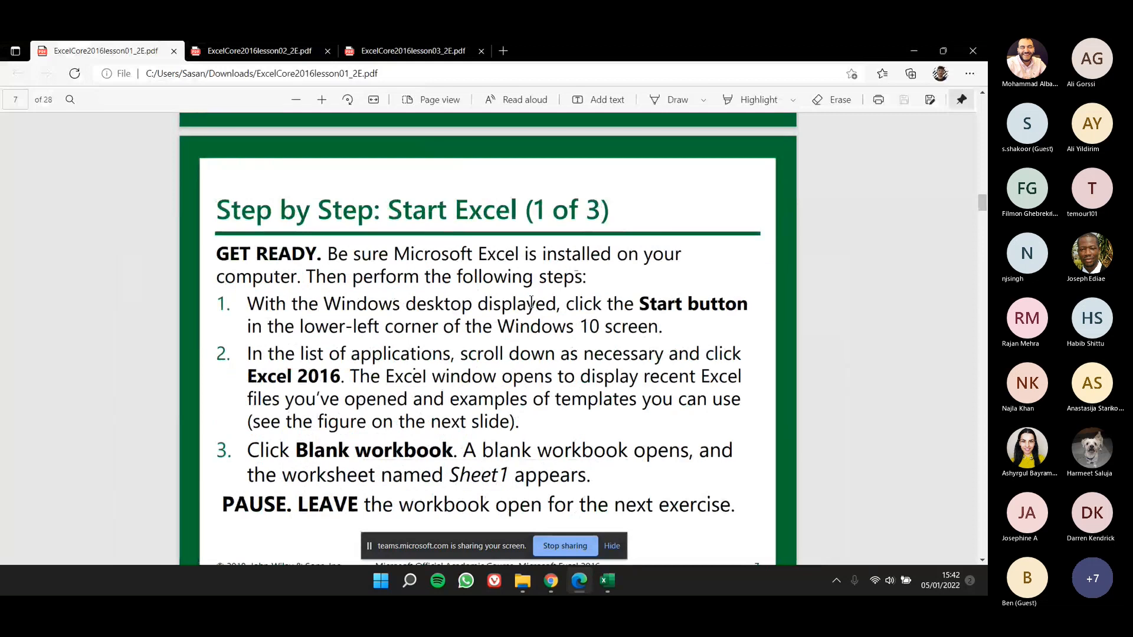
pyautogui.scroll(2, 532, 302)
pyautogui.scroll(-1, 508, 320)
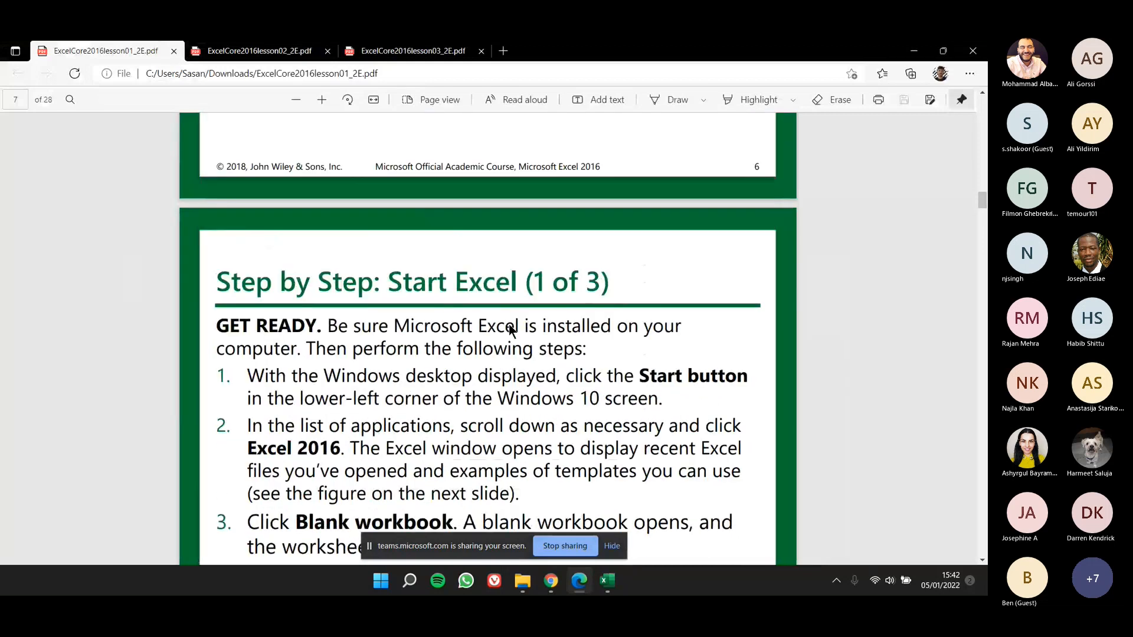
pyautogui.scroll(-1, 511, 328)
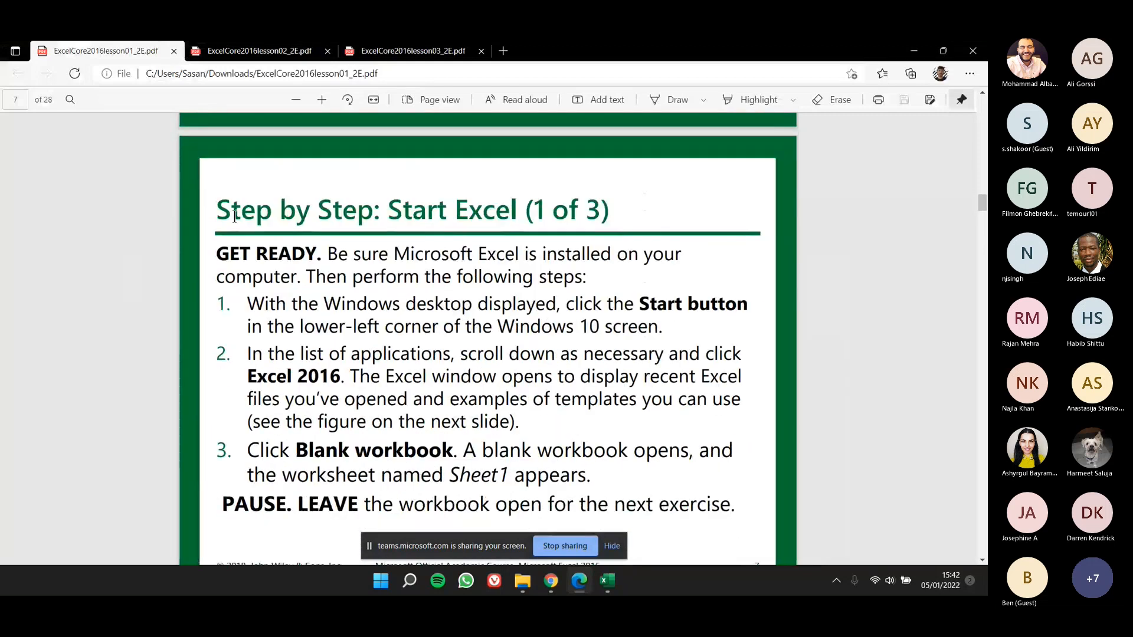
pyautogui.moveTo(234, 216); pyautogui.dragTo(334, 212)
pyautogui.scroll(-1, 277, 221)
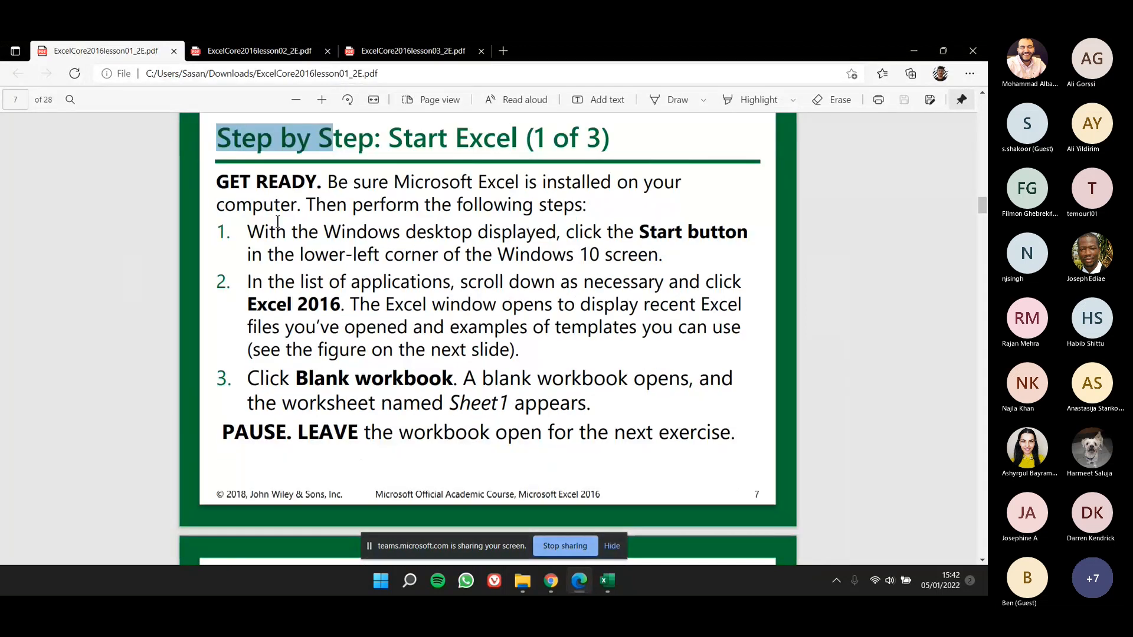
pyautogui.click(307, 280)
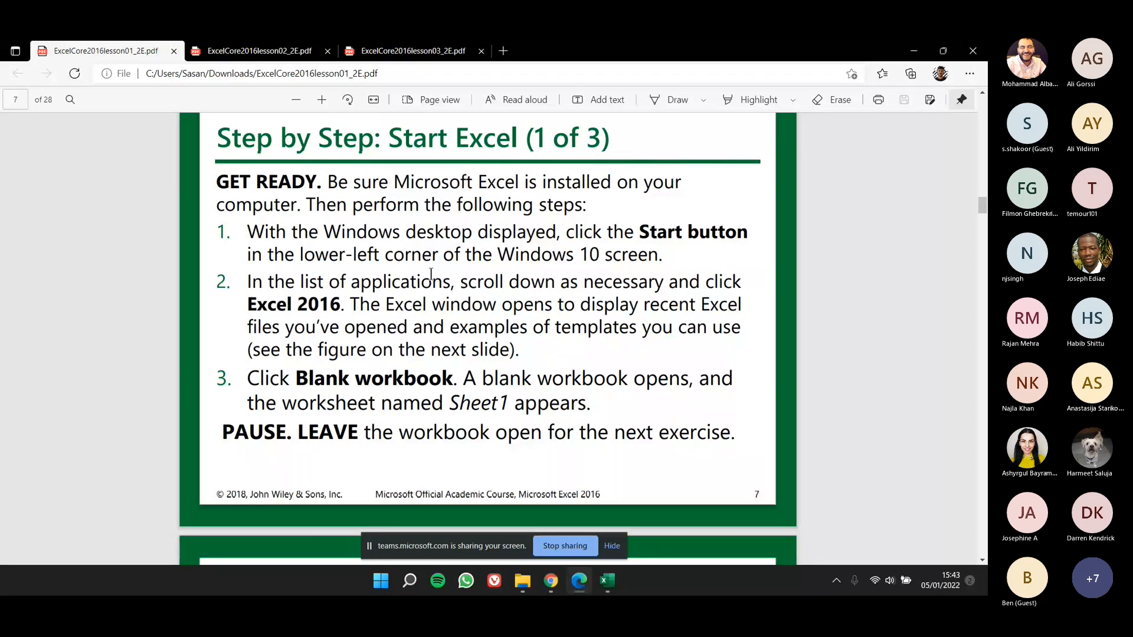
pyautogui.scroll(-3, 467, 369)
pyautogui.scroll(-3, 468, 369)
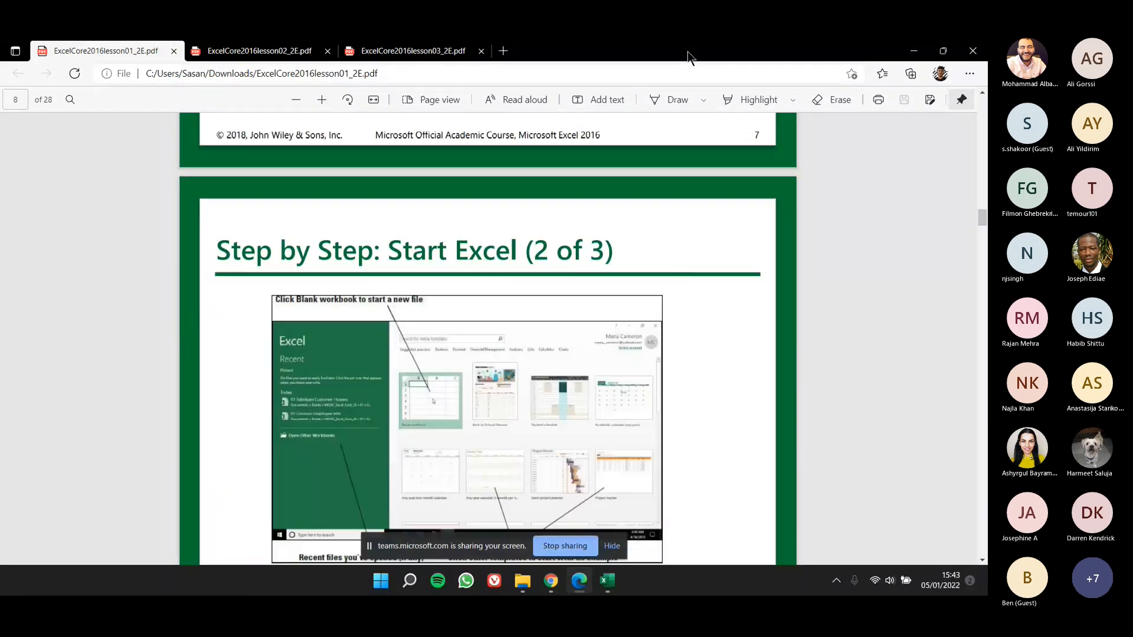
# Step: Switch back to Book1 in Excel and examine the recent files and the available options for creating a new workbook
pyautogui.hotkey('alt', 'Tab')
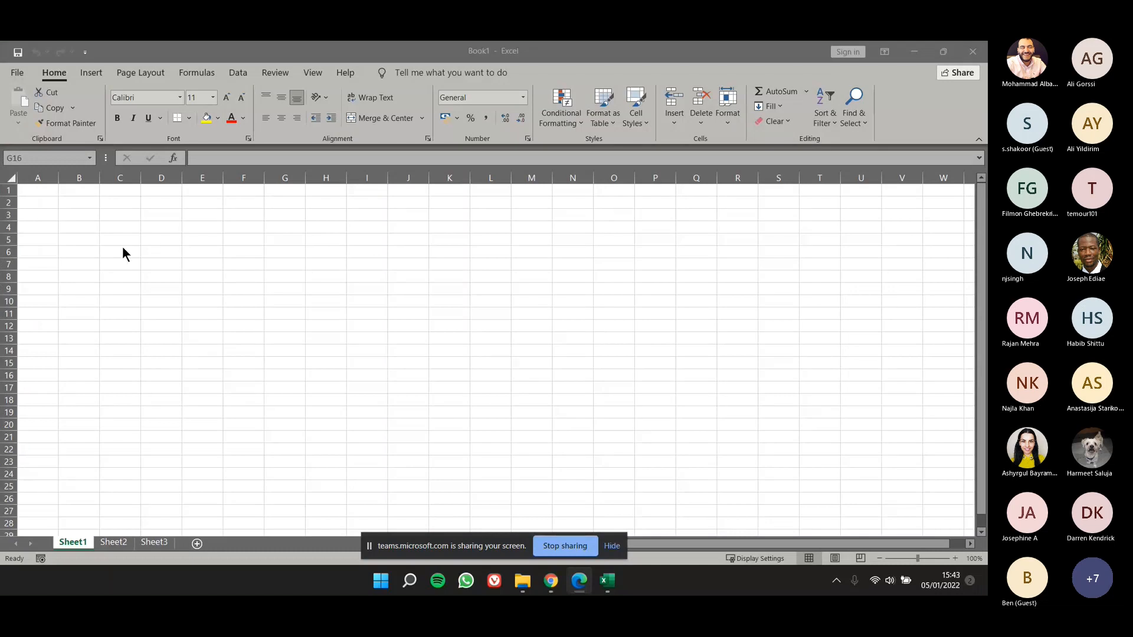
pyautogui.click(22, 74)
pyautogui.click(23, 78)
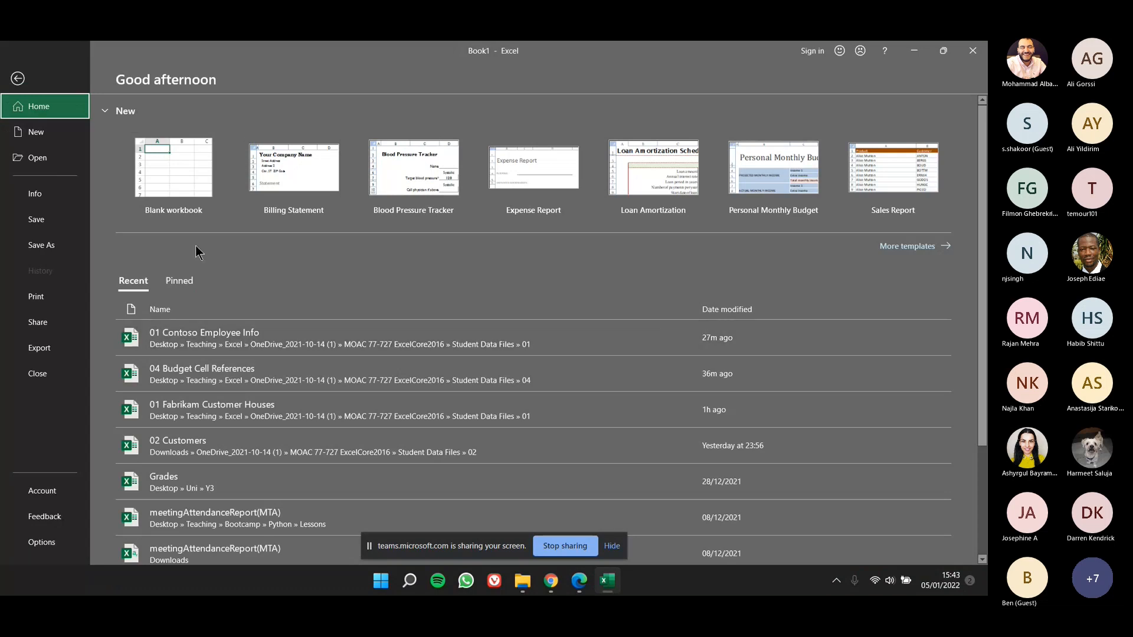
pyautogui.click(59, 133)
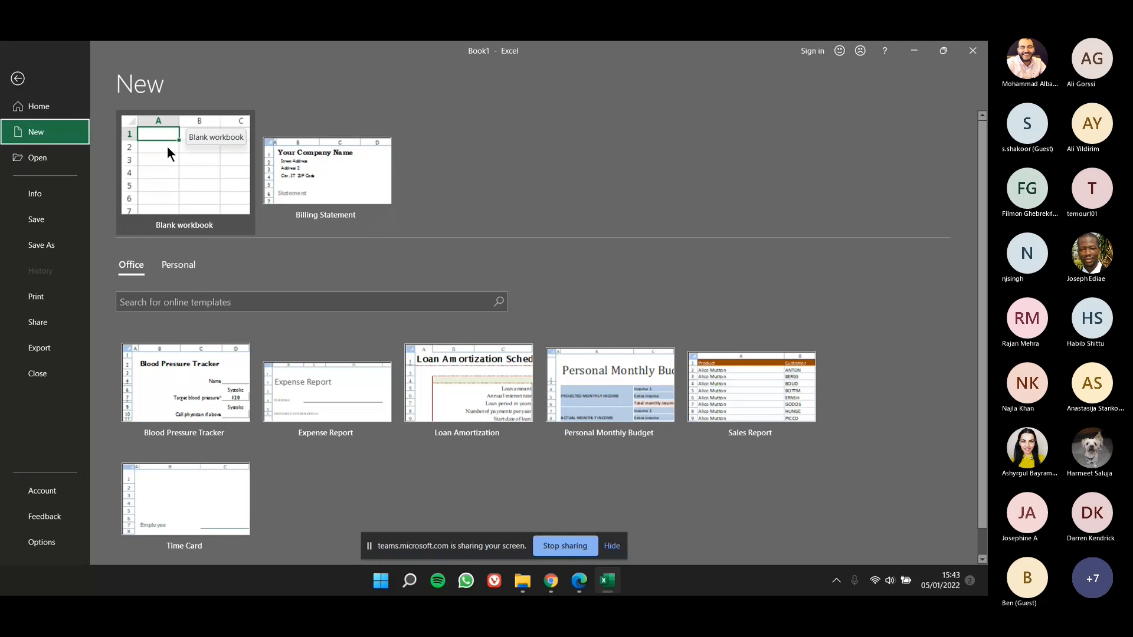
pyautogui.click(40, 86)
pyautogui.click(9, 78)
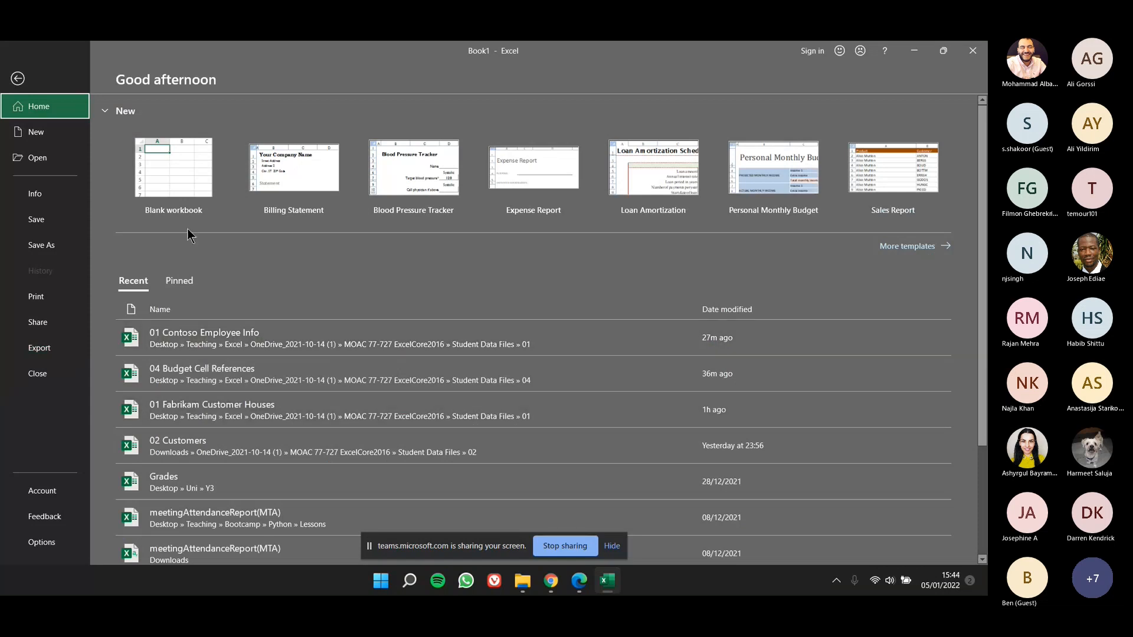
# Step: Create a workbook from the Billing Statement template, look it over, and close it without saving
pyautogui.click(36, 132)
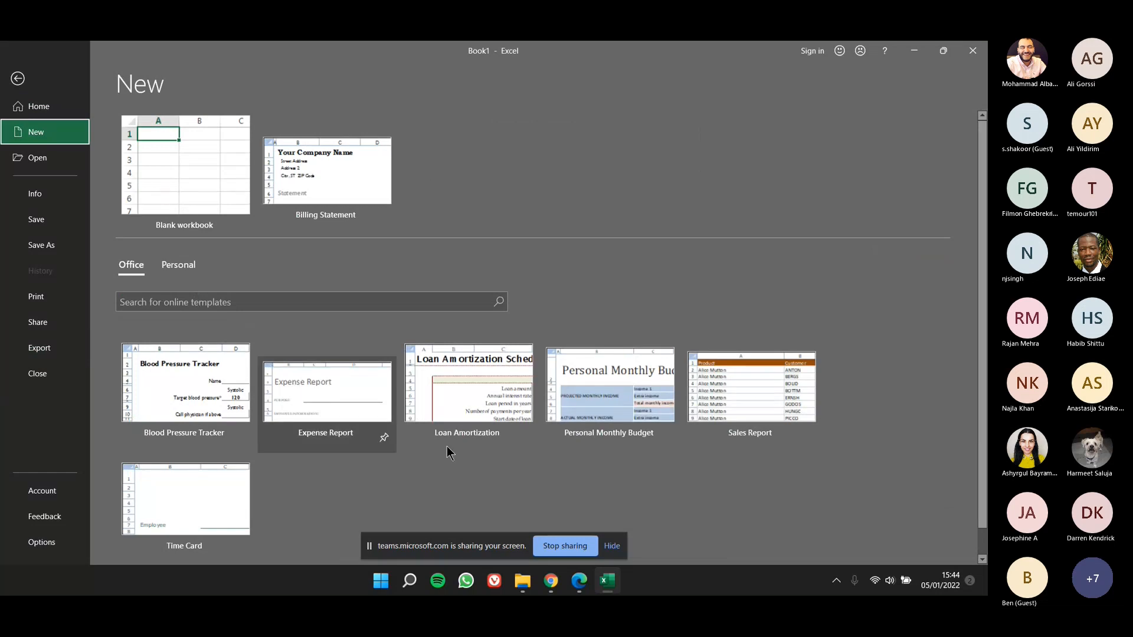
pyautogui.click(357, 176)
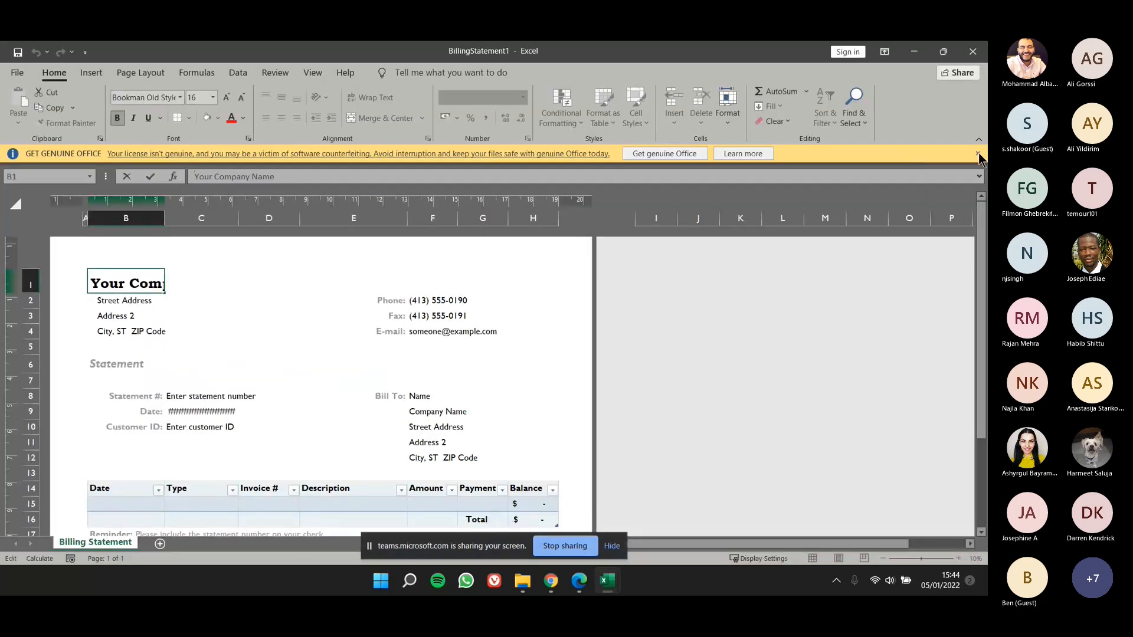
pyautogui.scroll(-3, 806, 314)
pyautogui.scroll(3, 806, 314)
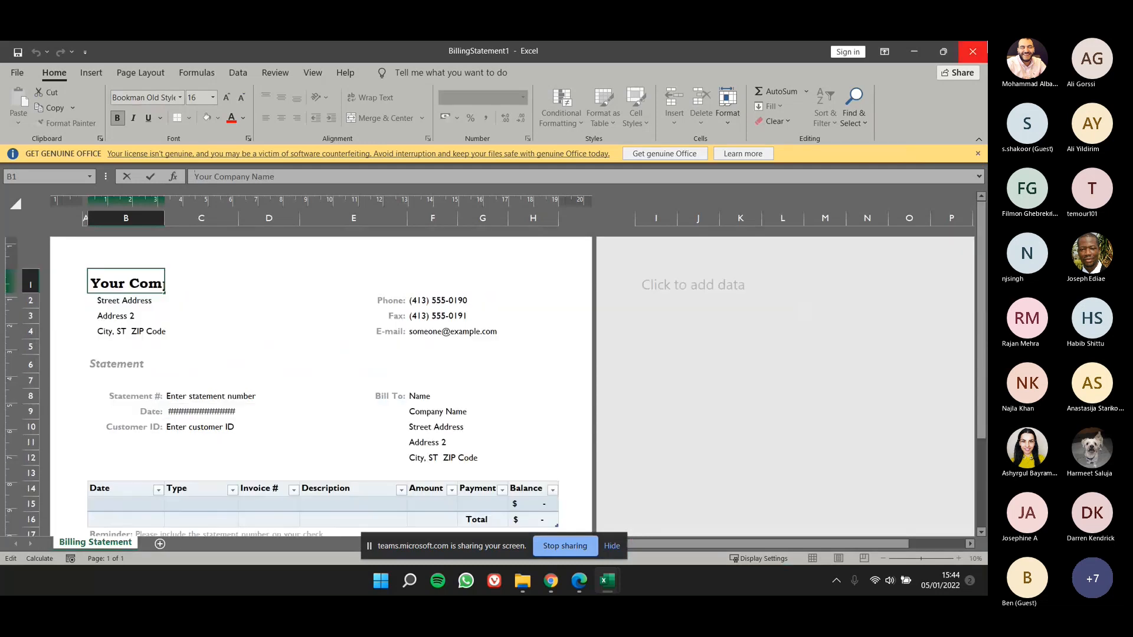
pyautogui.click(972, 52)
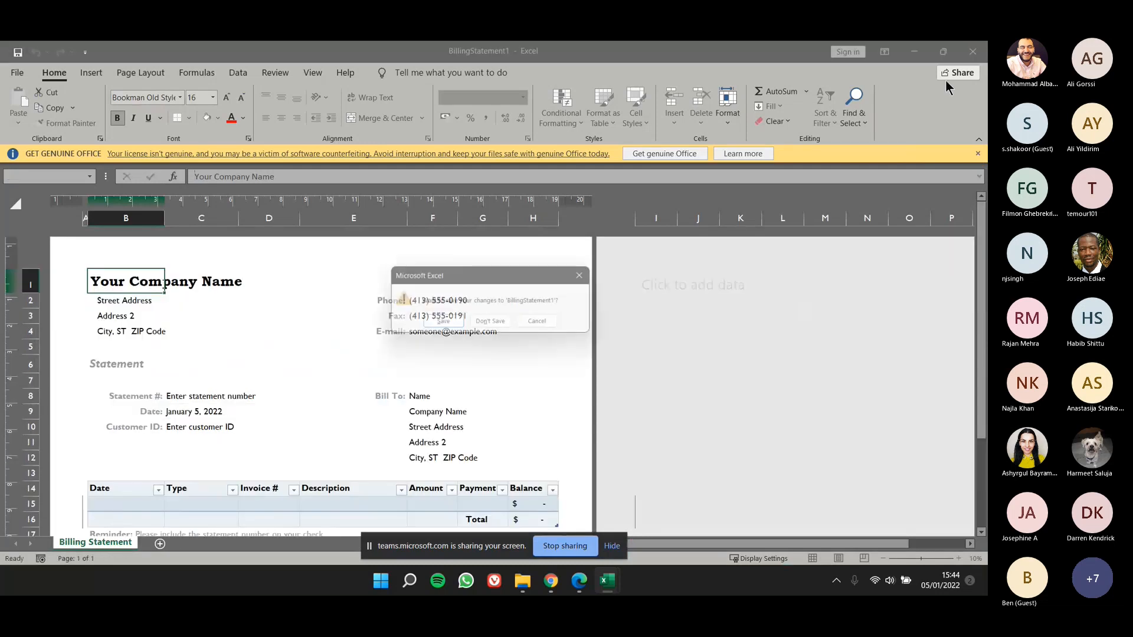
pyautogui.click(491, 322)
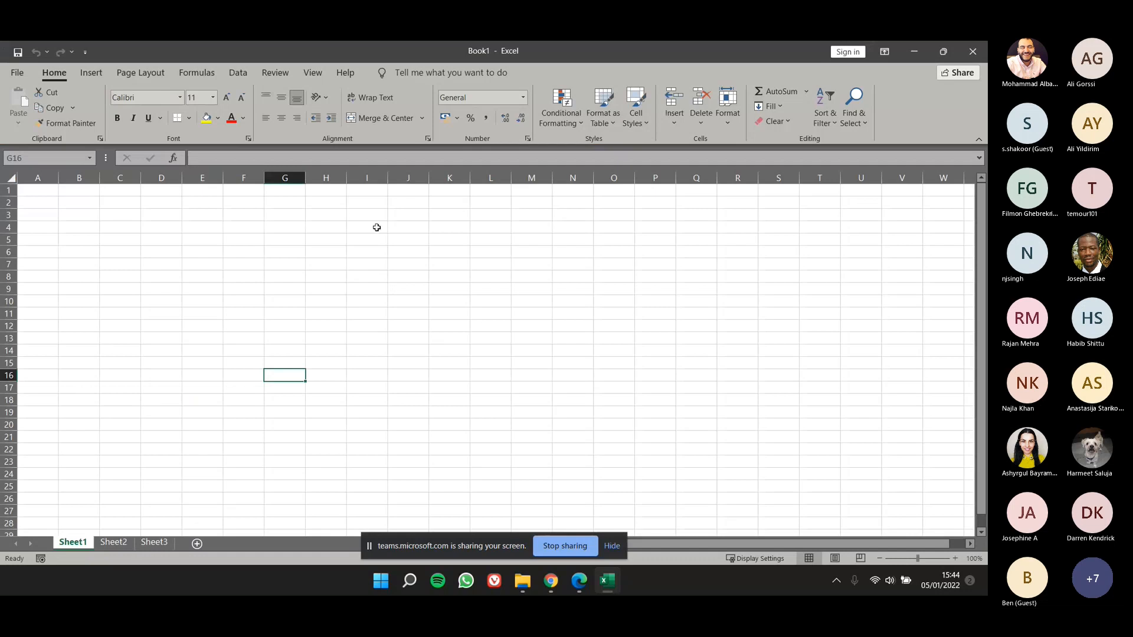
# Step: Highlight columns A to F on Sheet1, and select the individual cells I7, G9 and E8 one after another
pyautogui.moveTo(37, 179); pyautogui.dragTo(253, 193)
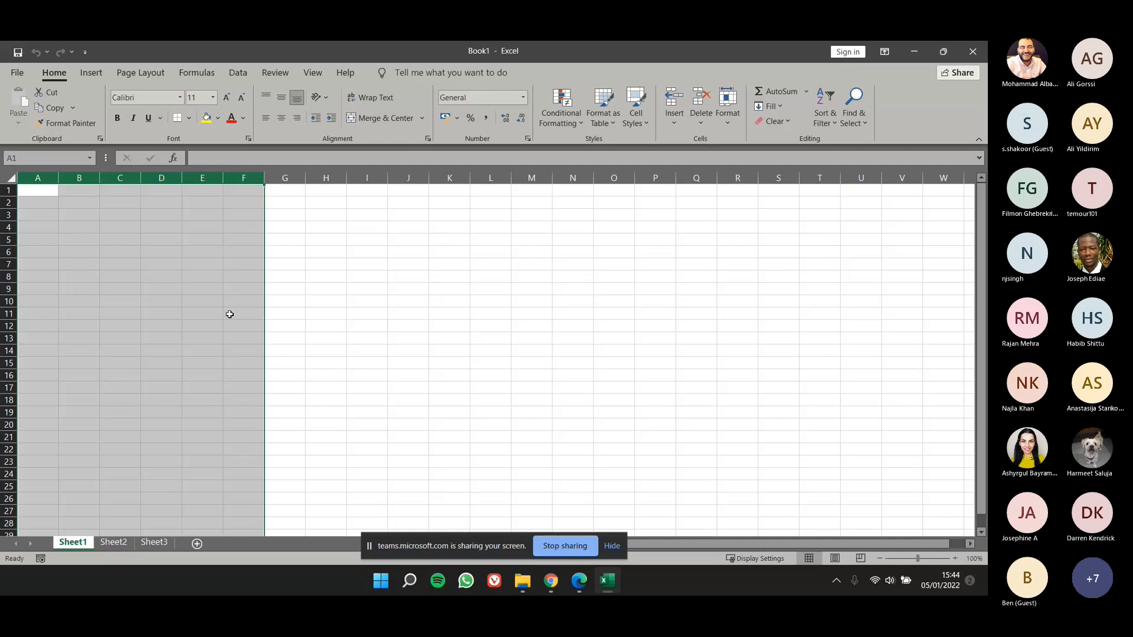
pyautogui.click(367, 264)
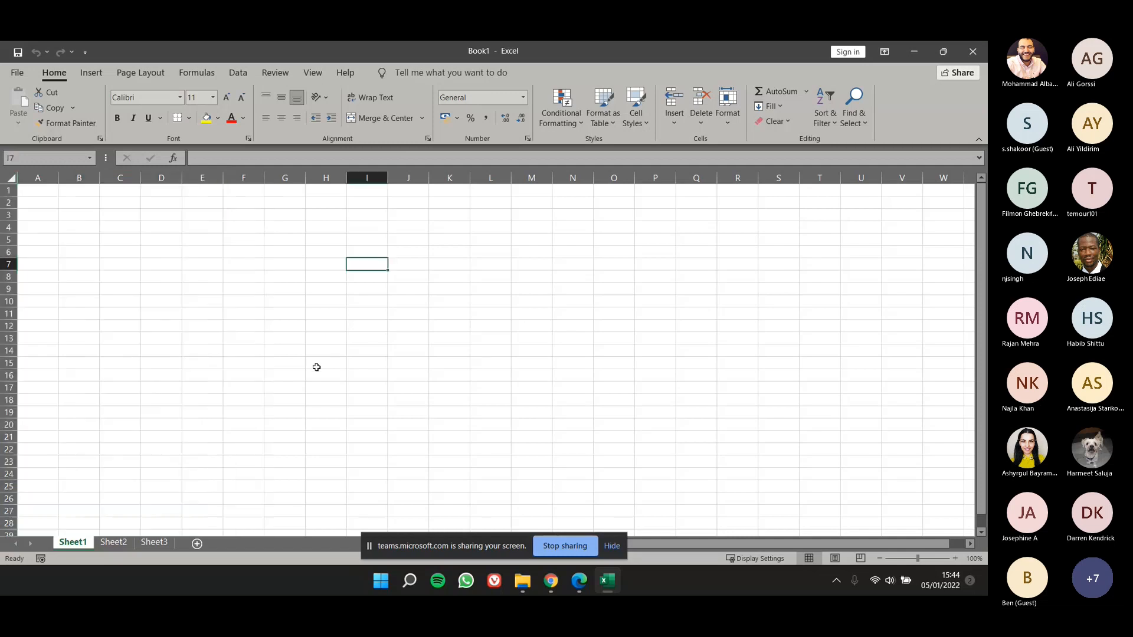
pyautogui.click(271, 286)
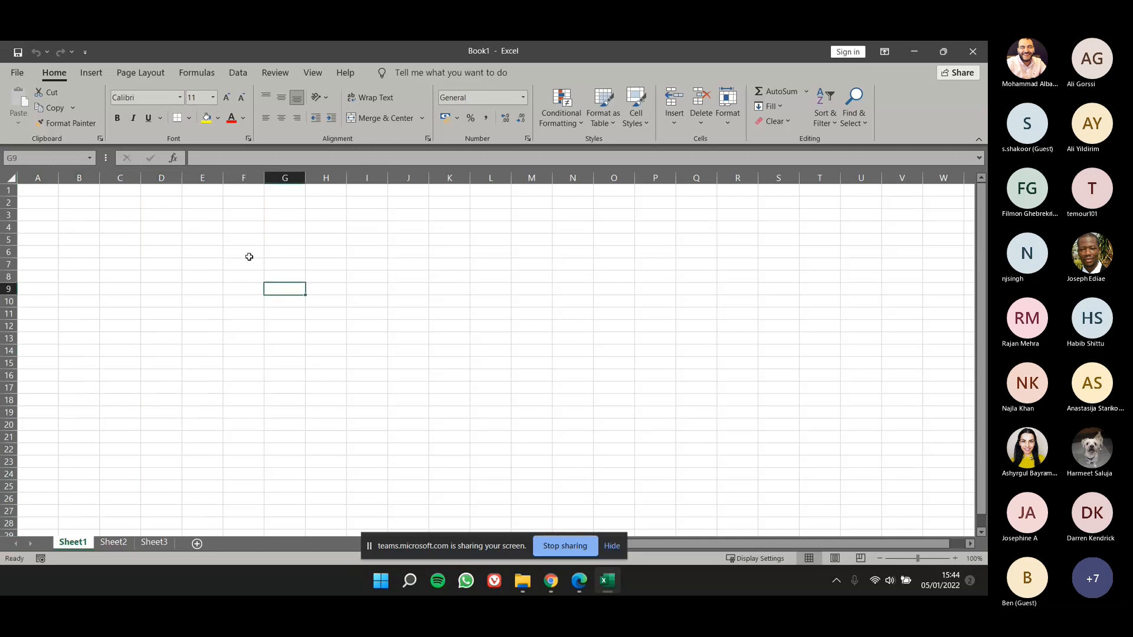
pyautogui.click(207, 277)
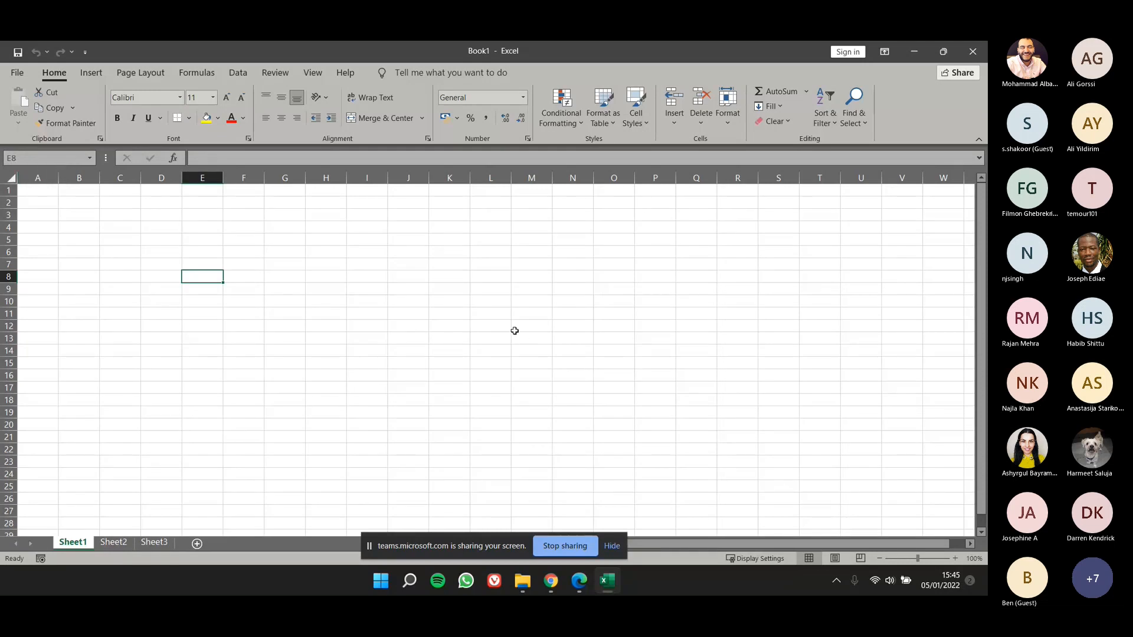
# Step: Enlarge Sheet1 to 266% and select cells G2 and C7 to examine their cell references
pyautogui.click(936, 558)
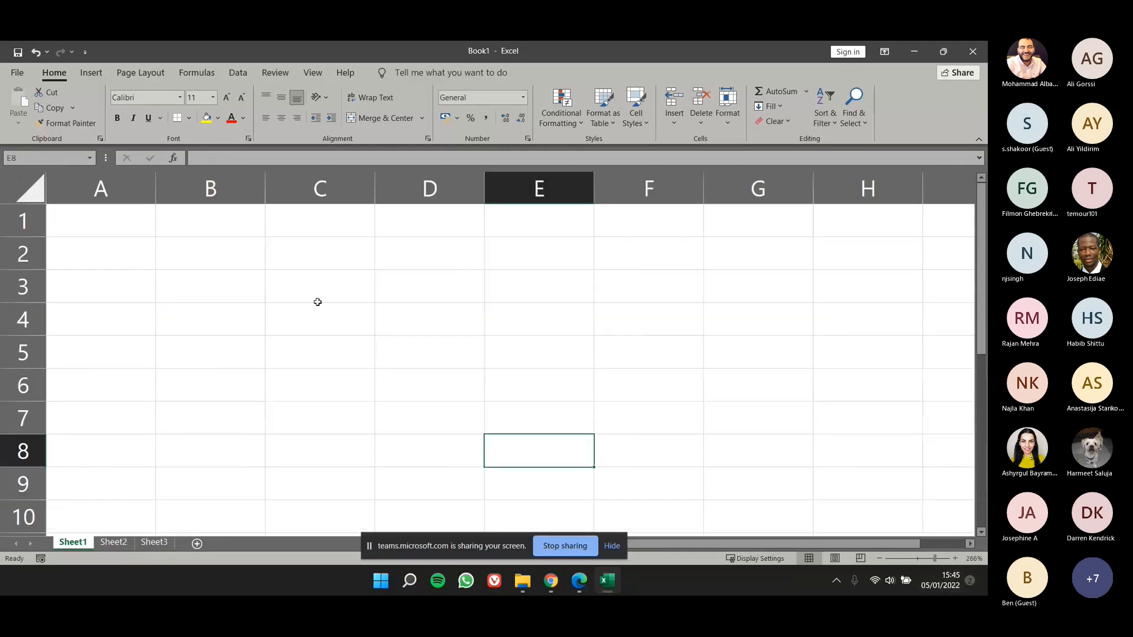
pyautogui.click(719, 257)
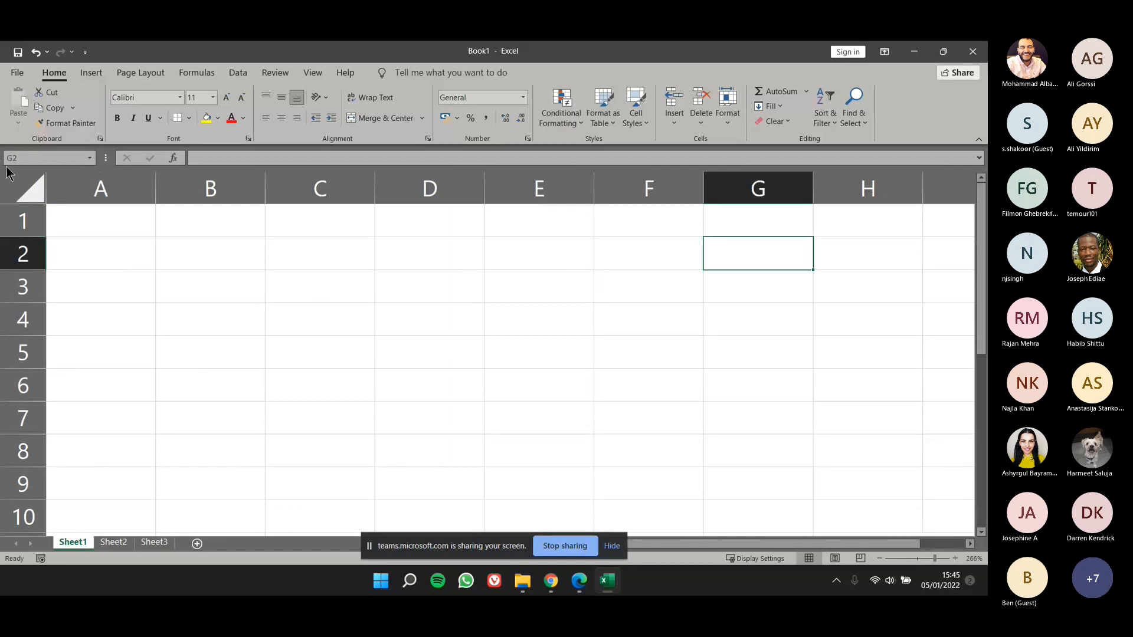
pyautogui.click(366, 406)
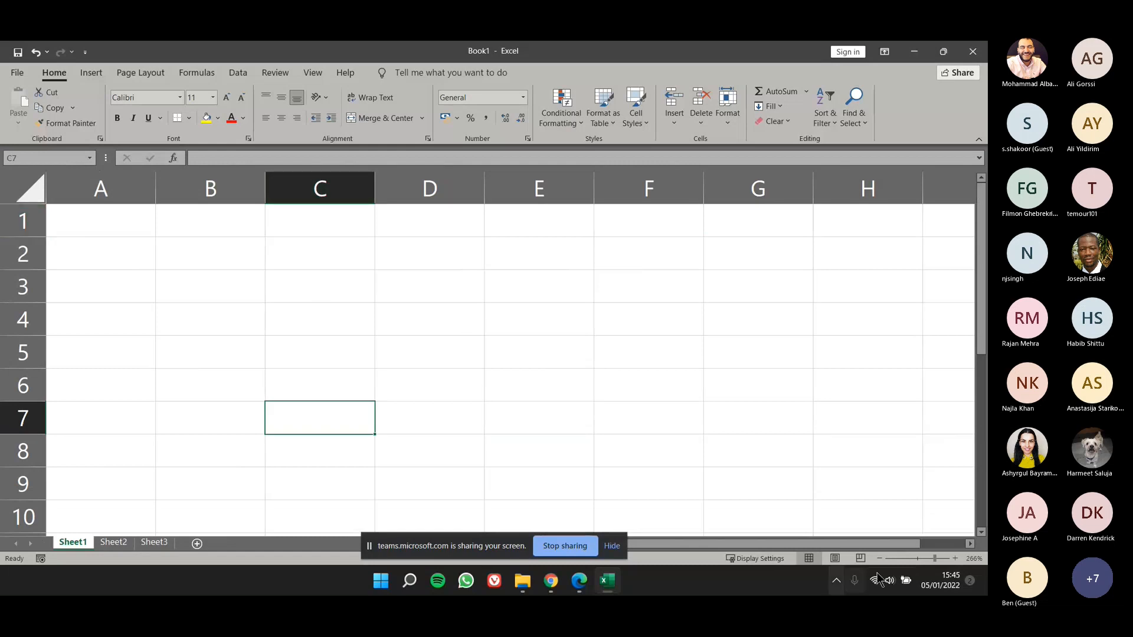
# Step: Enter the text "hell world" in cell C3 of Sheet1
pyautogui.moveTo(935, 560); pyautogui.dragTo(925, 559)
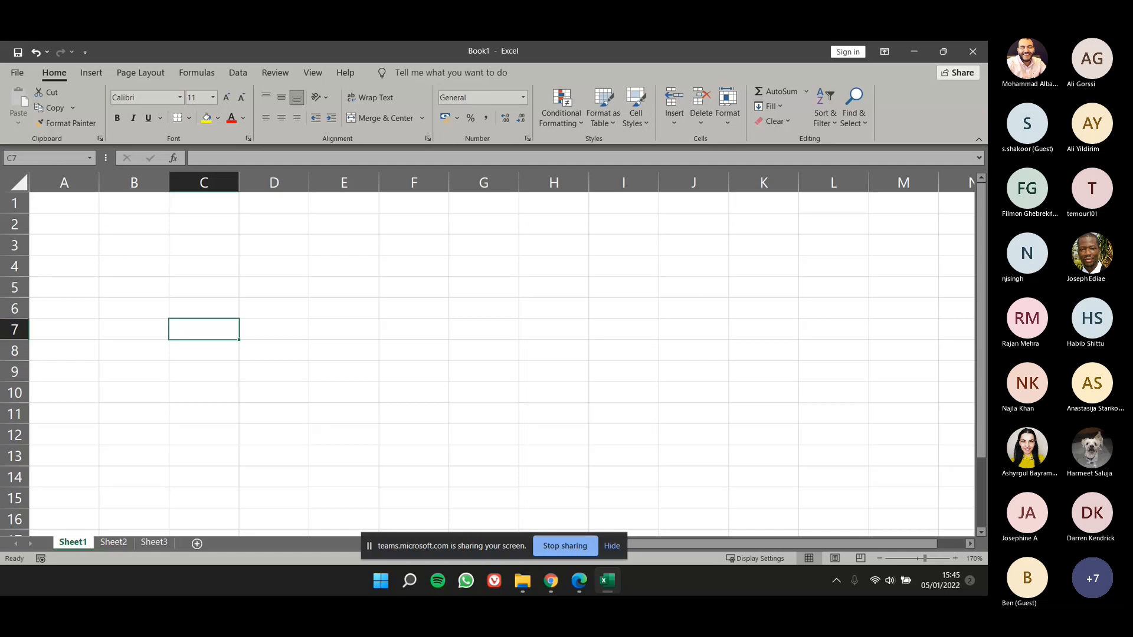
pyautogui.click(201, 237)
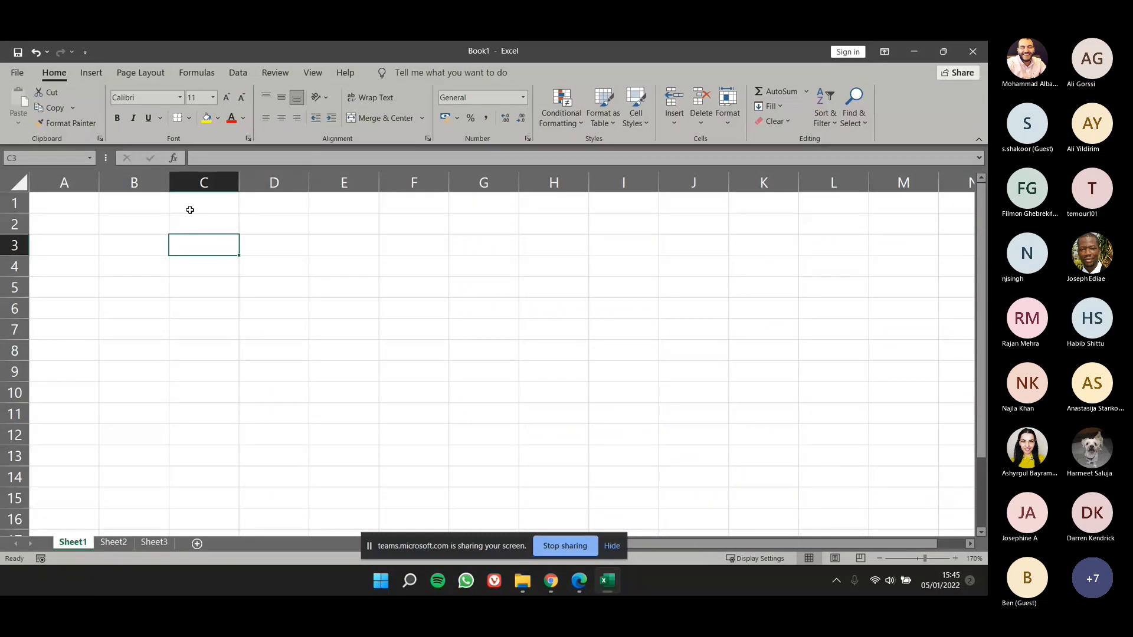
pyautogui.write('h')
pyautogui.write('e')
pyautogui.write('ll owr')
pyautogui.write('ld')
pyautogui.press('BackSpace')
pyautogui.press('BackSpace')
pyautogui.press('BackSpace')
pyautogui.press('BackSpace')
pyautogui.press('BackSpace')
pyautogui.write('world')
pyautogui.press('Return')
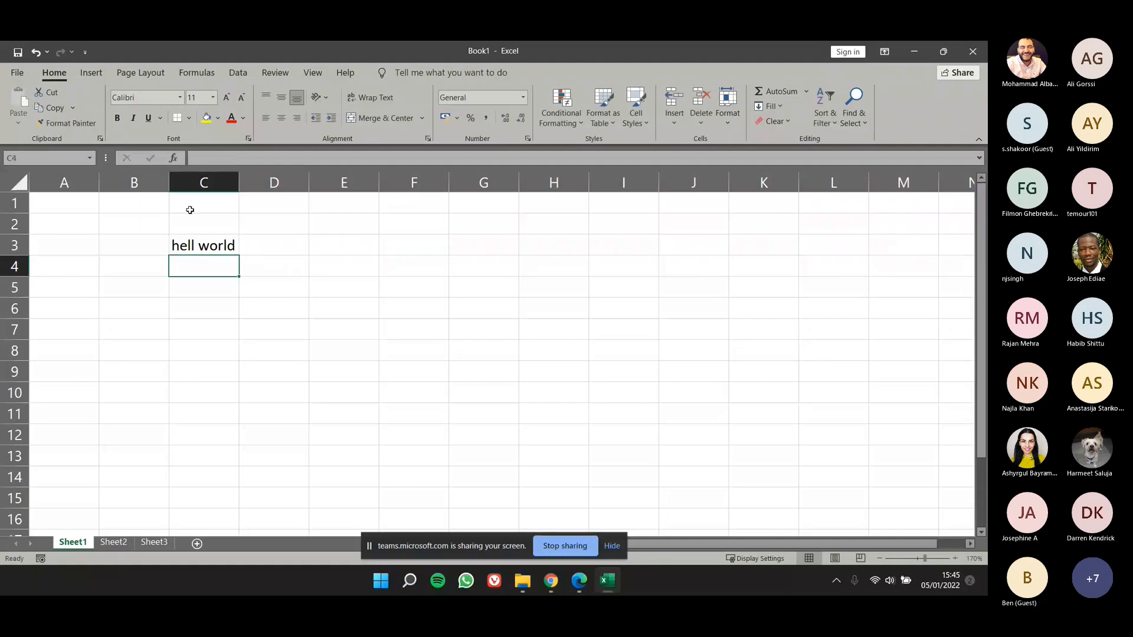
# Step: Correct the text in cell C3 to "hello world"
pyautogui.click(195, 245)
pyautogui.doubleClick(222, 254)
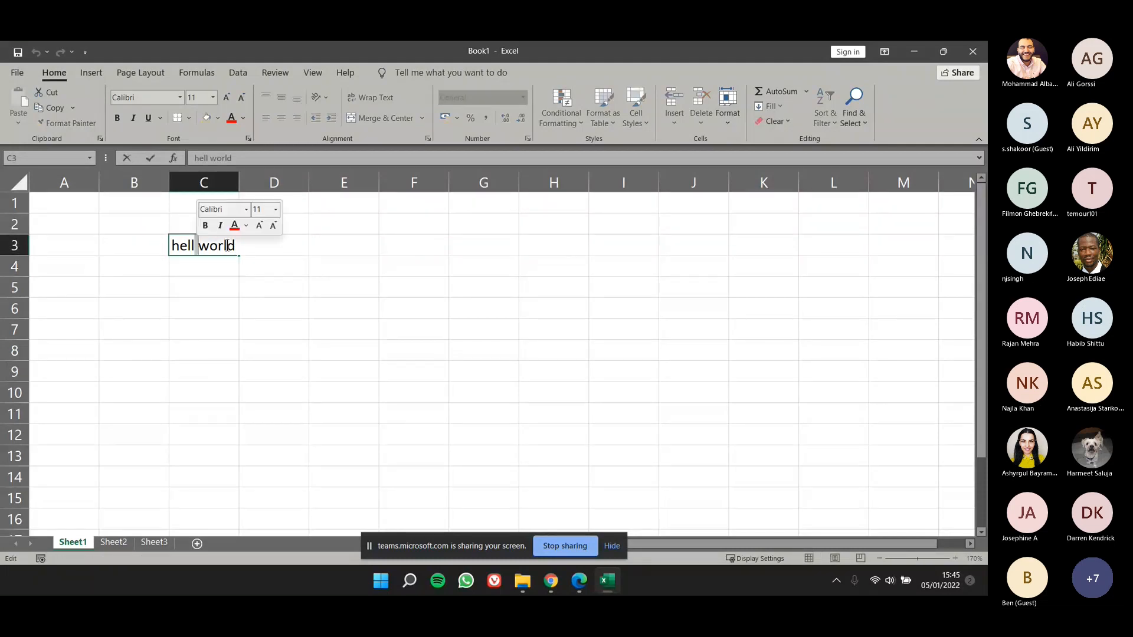
pyautogui.write('o')
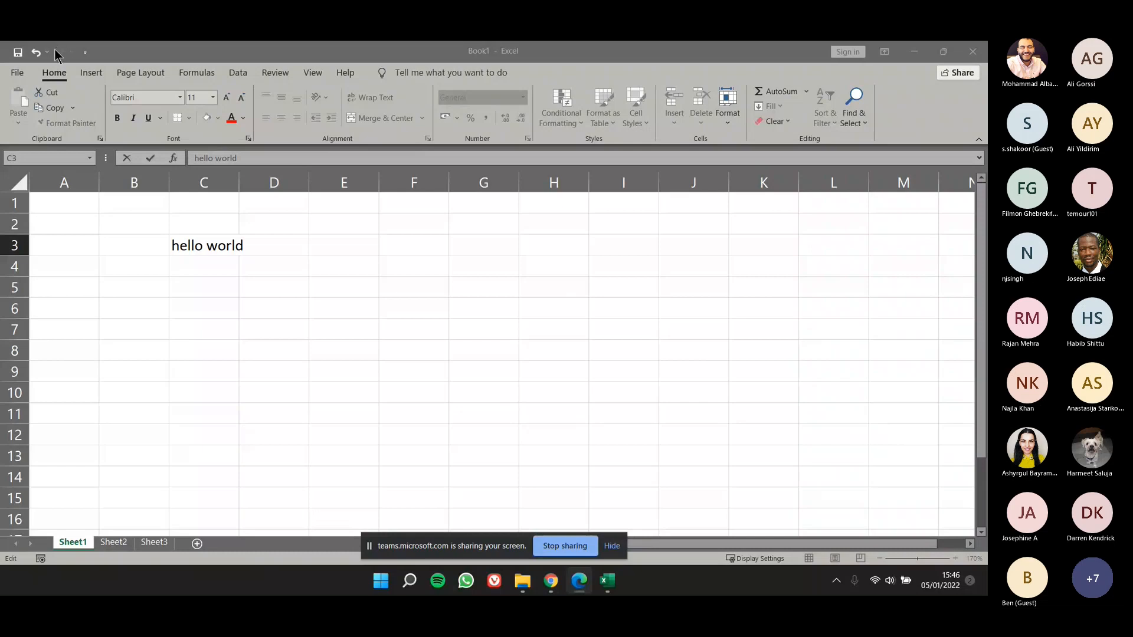
# Step: Show the Quick Access Toolbar below the ribbon and return it above the ribbon
pyautogui.click(62, 52)
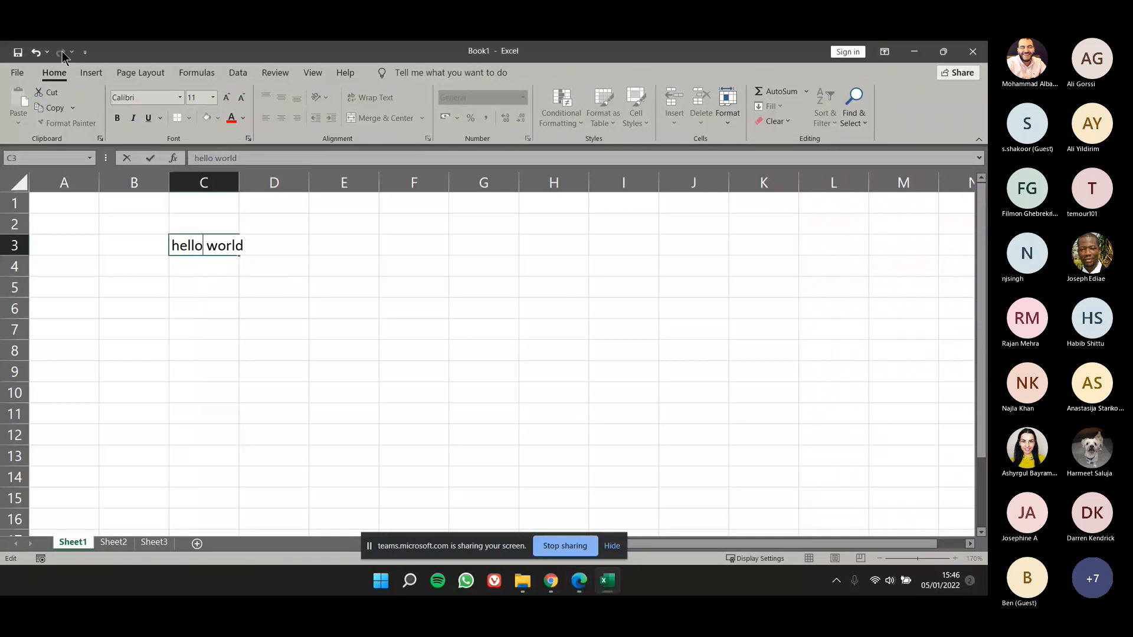
pyautogui.rightClick(62, 51)
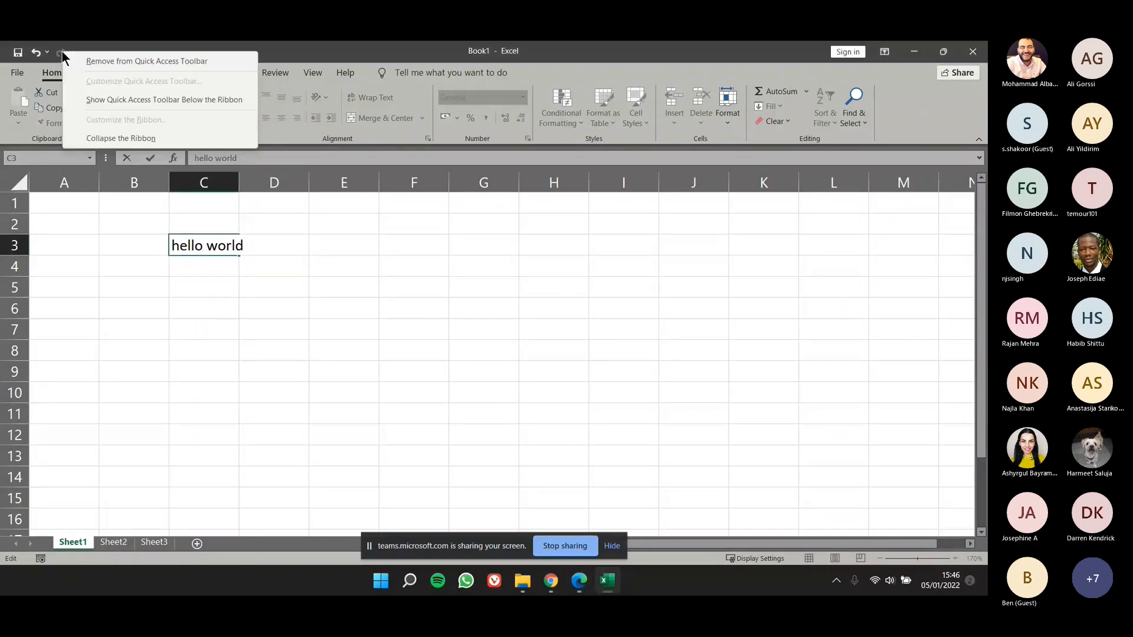
pyautogui.click(90, 101)
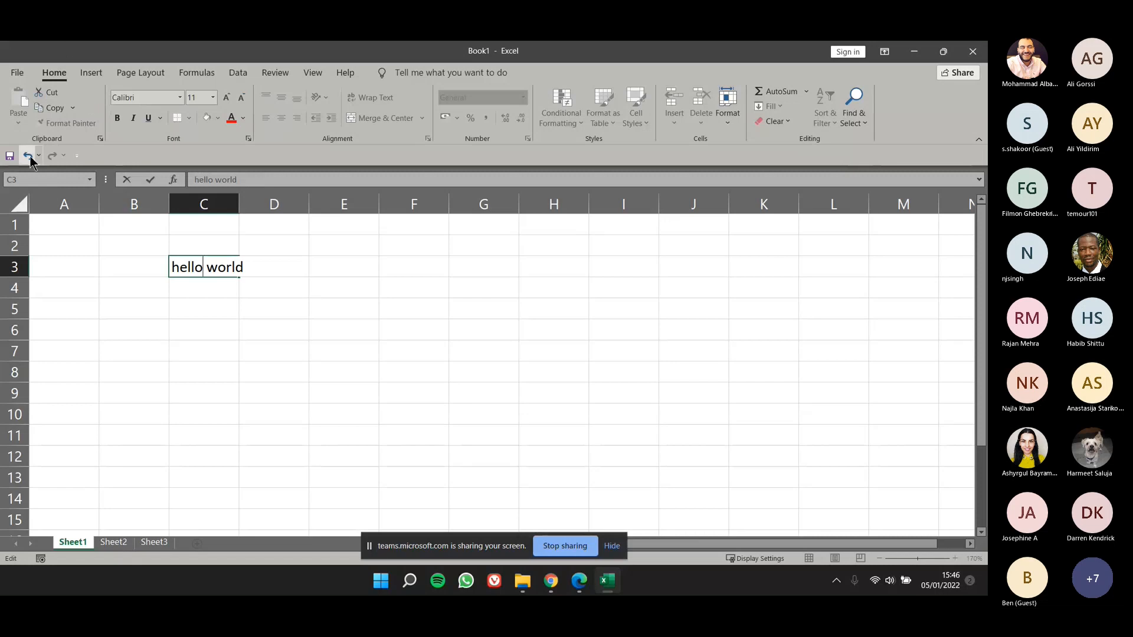
pyautogui.rightClick(68, 155)
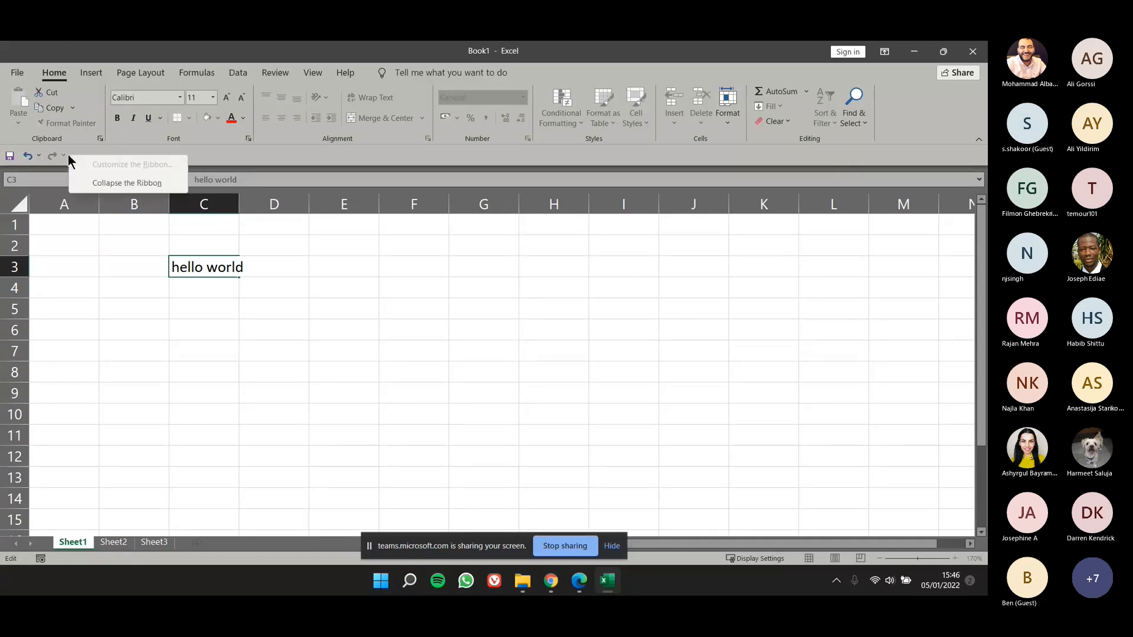
pyautogui.rightClick(42, 154)
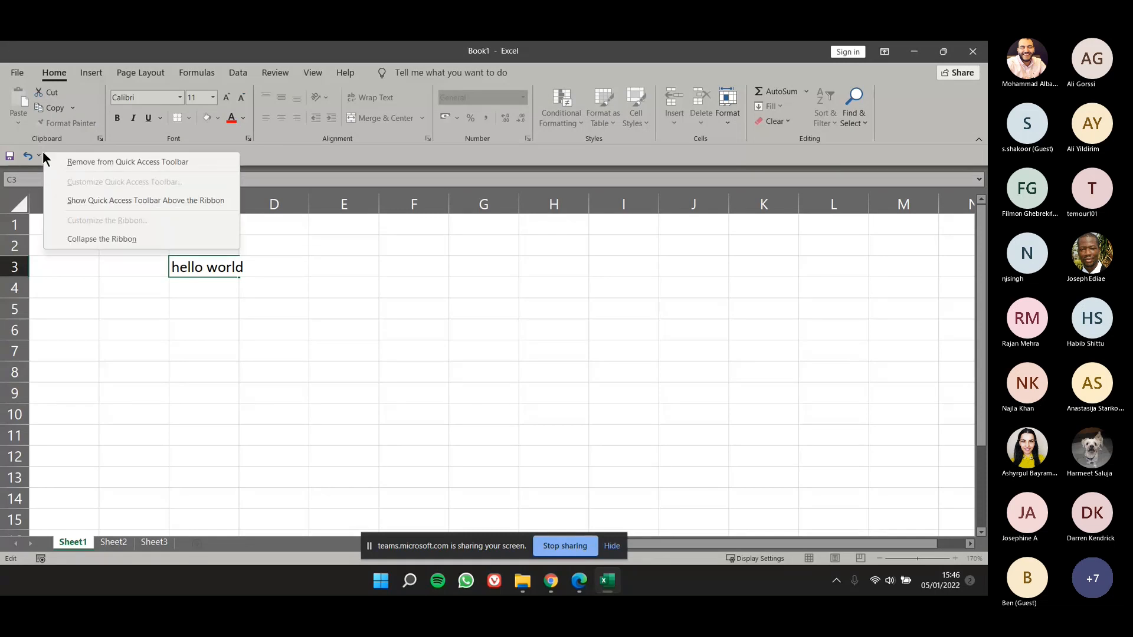
pyautogui.click(87, 204)
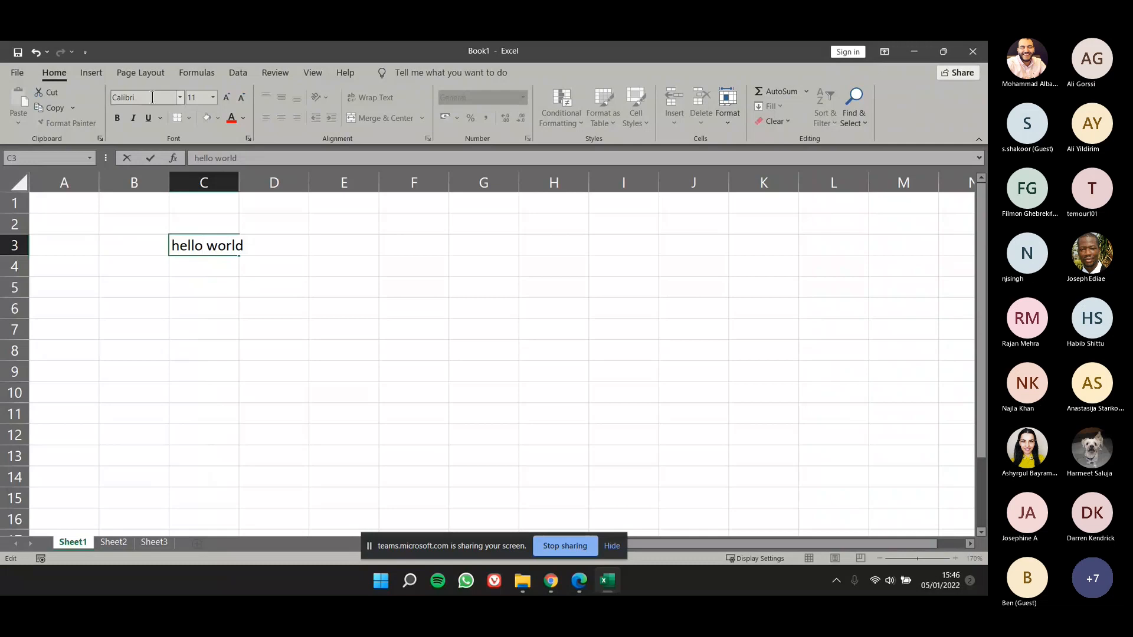
# Step: Add the Quick Print and Spelling commands to the Quick Access Toolbar, and remove both again
pyautogui.click(86, 53)
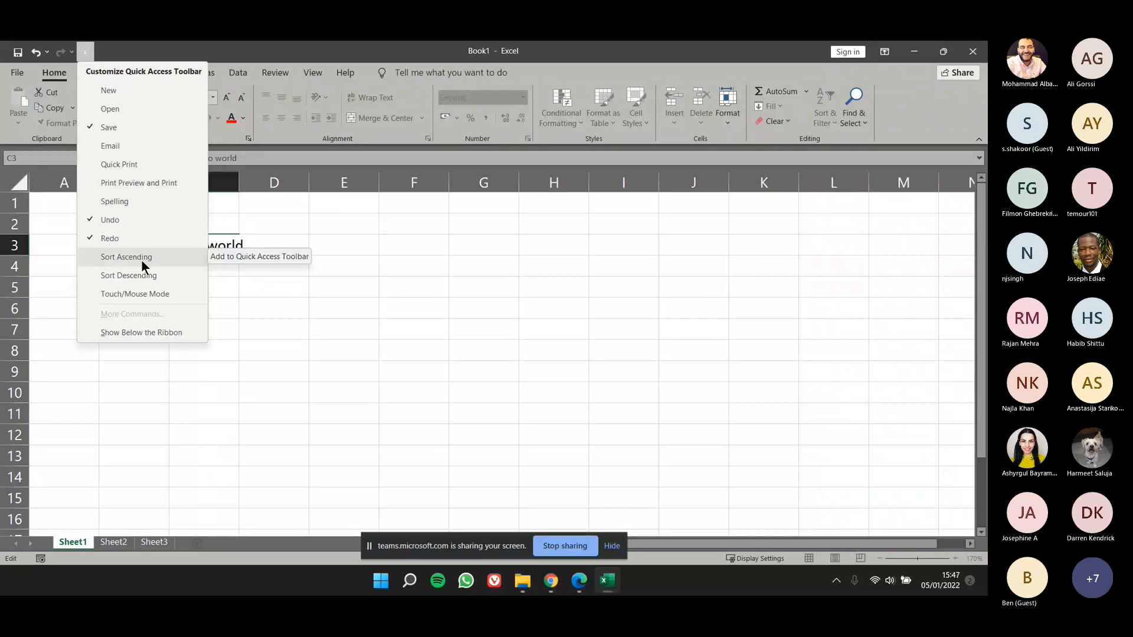
pyautogui.click(165, 164)
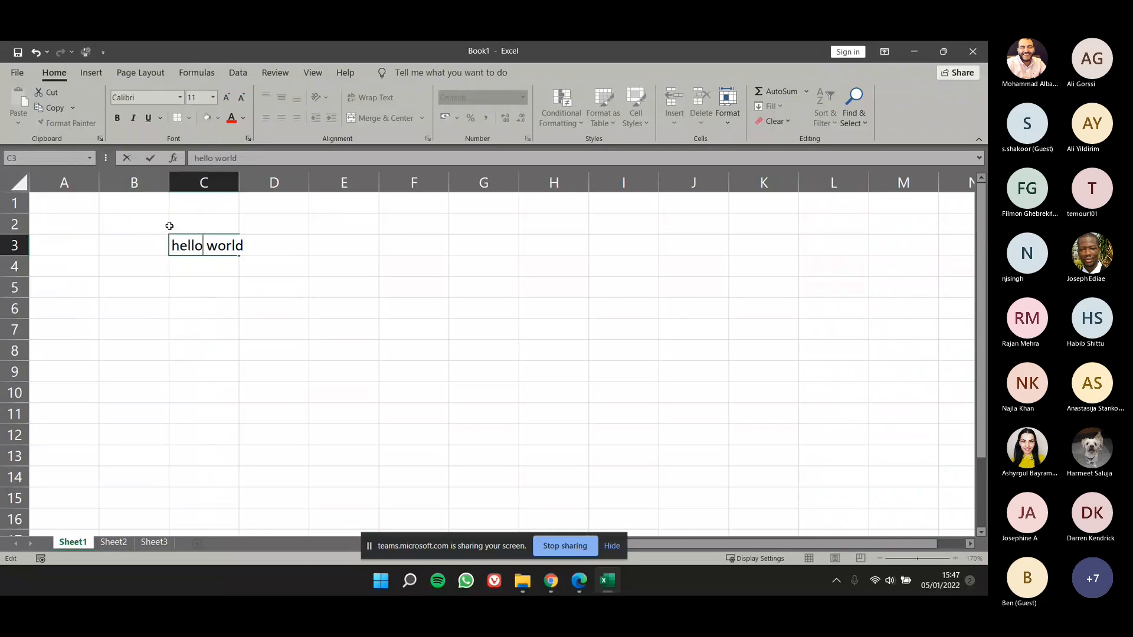
pyautogui.click(104, 52)
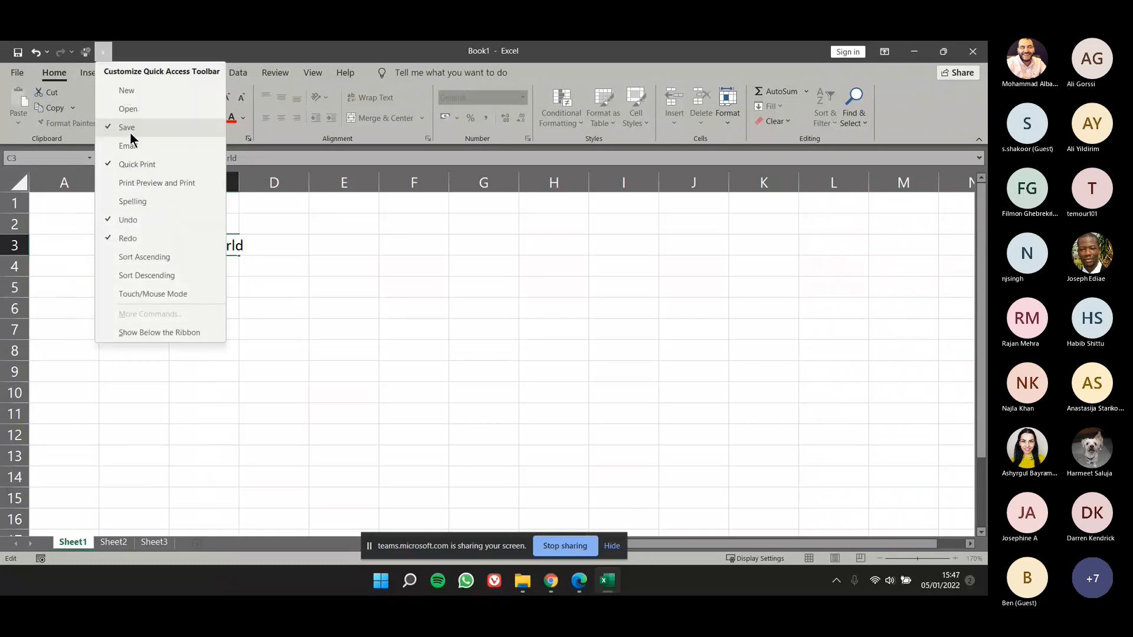
pyautogui.click(132, 201)
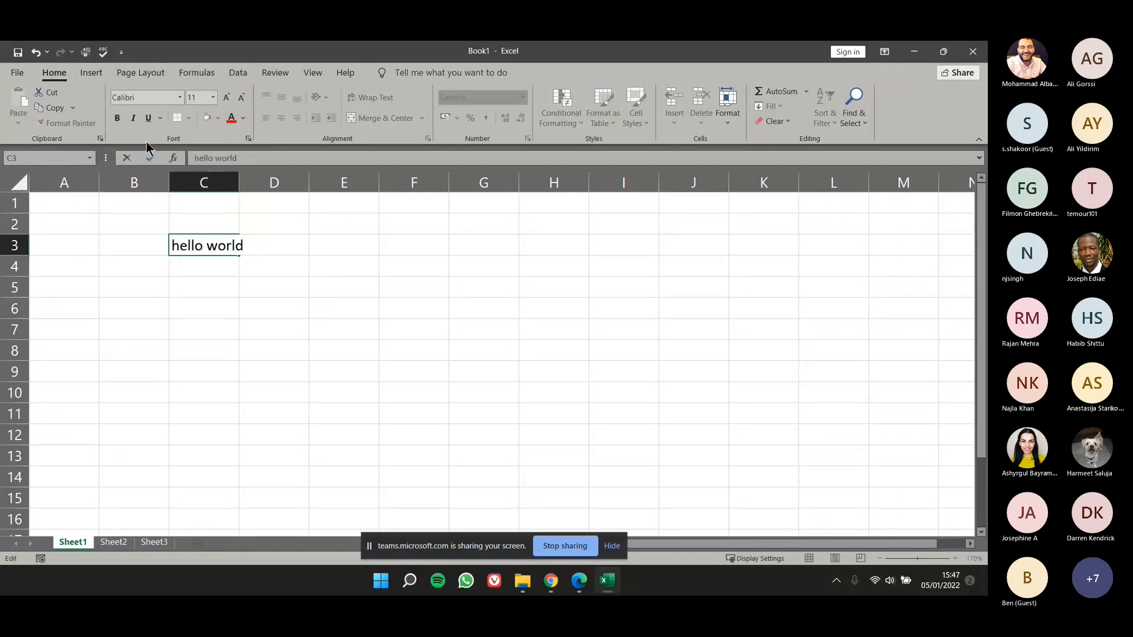
pyautogui.click(121, 53)
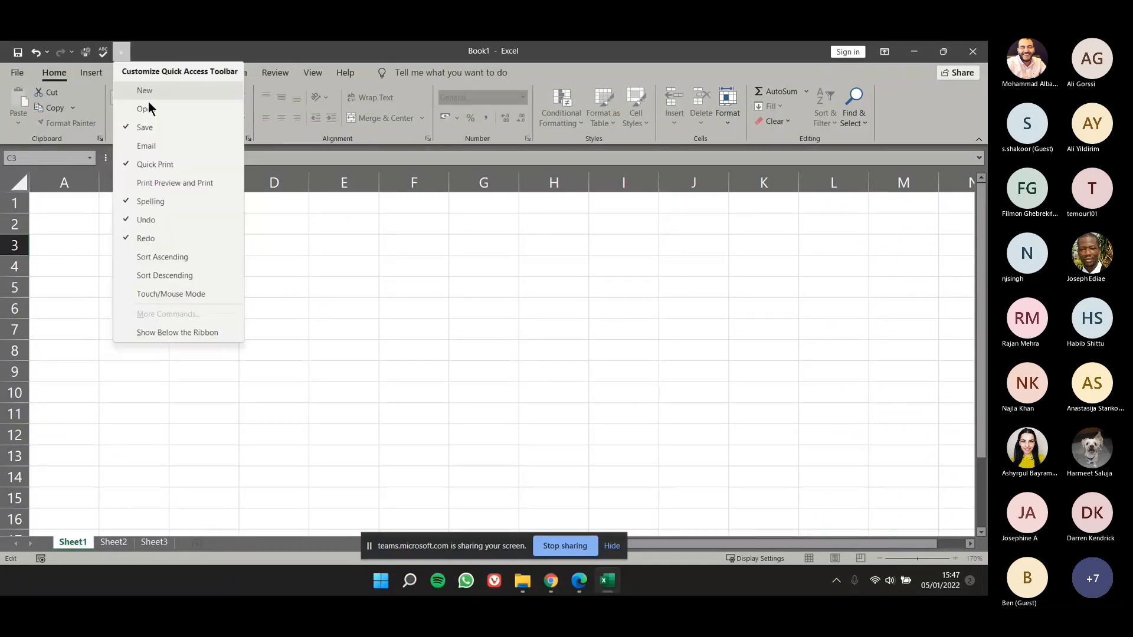
pyautogui.click(163, 165)
pyautogui.click(102, 52)
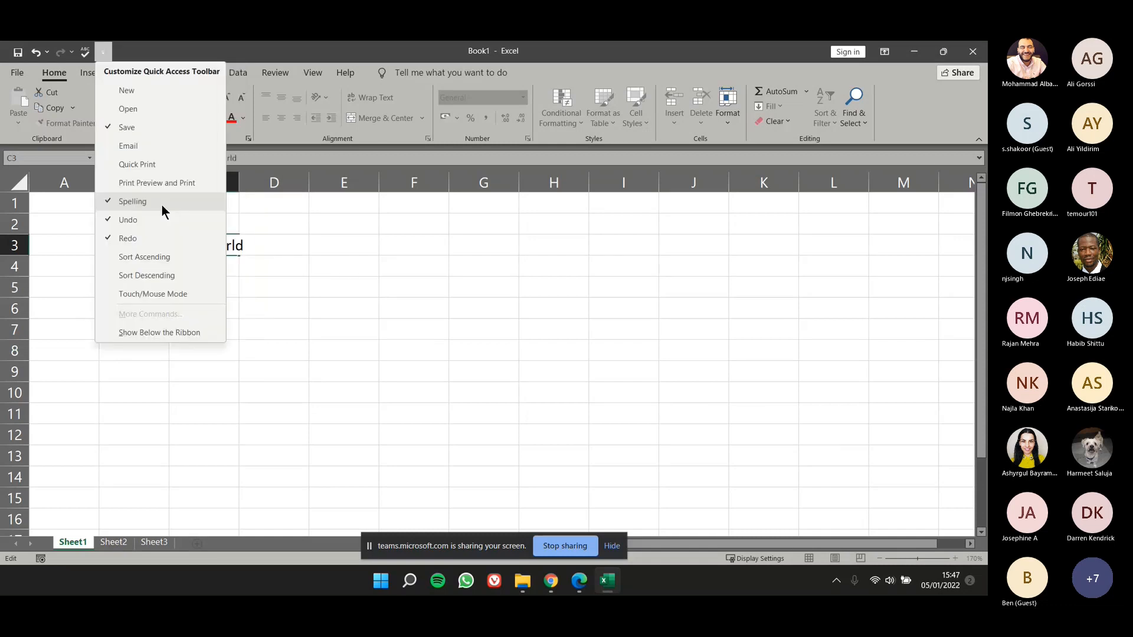
pyautogui.click(163, 204)
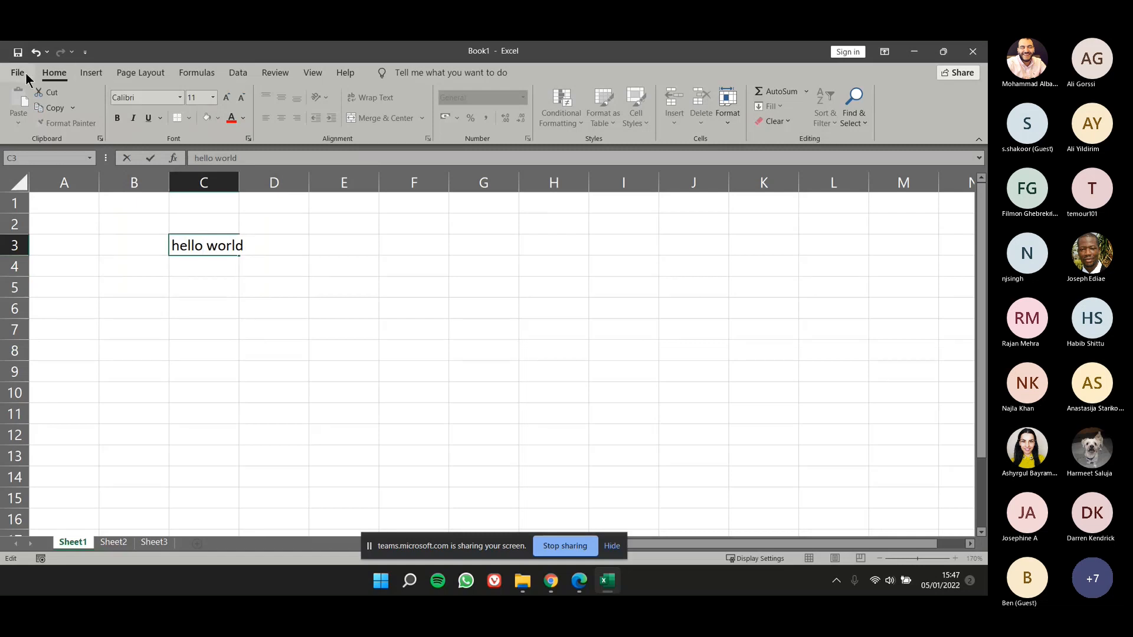
# Step: Put Quick Print back on the Quick Access Toolbar, visit the File view briefly, and remove the command again
pyautogui.click(85, 55)
pyautogui.click(118, 166)
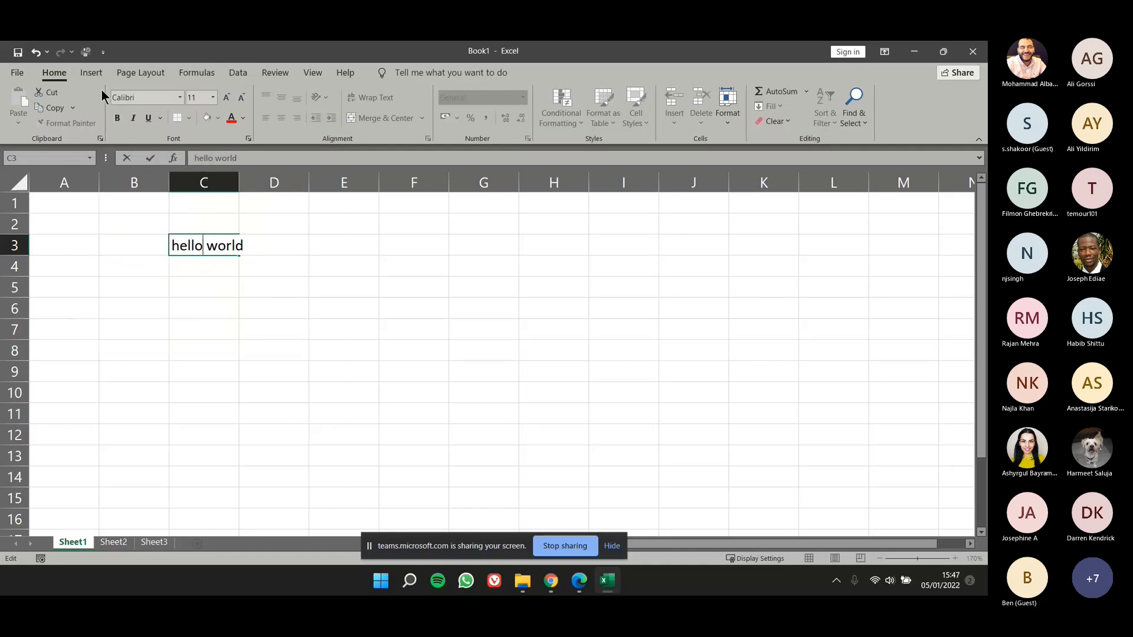
pyautogui.click(19, 68)
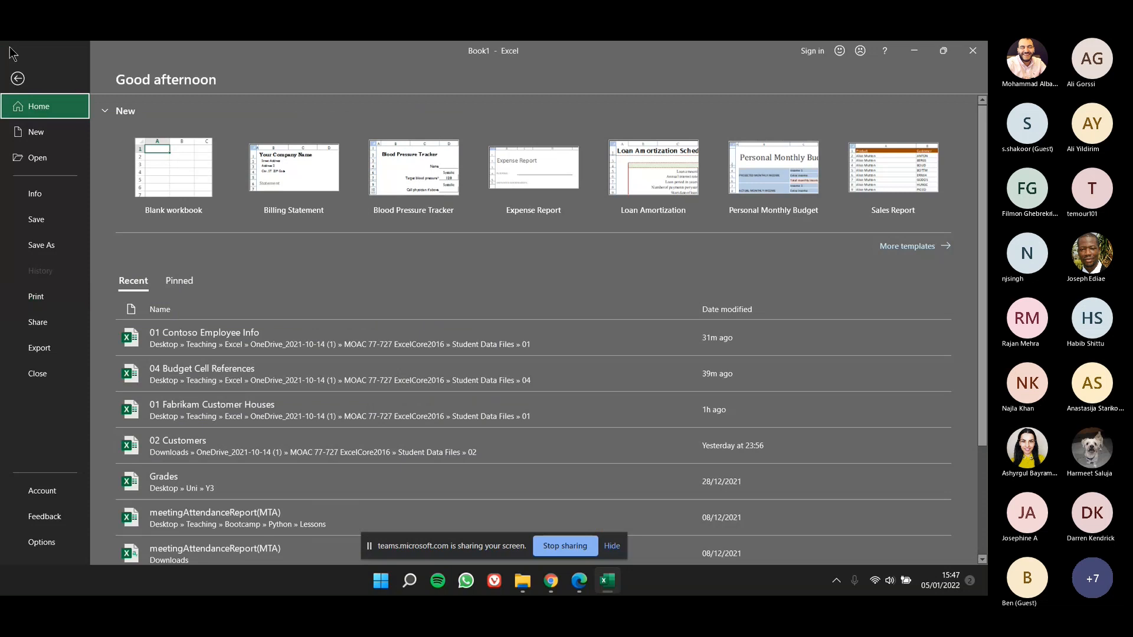
pyautogui.click(18, 78)
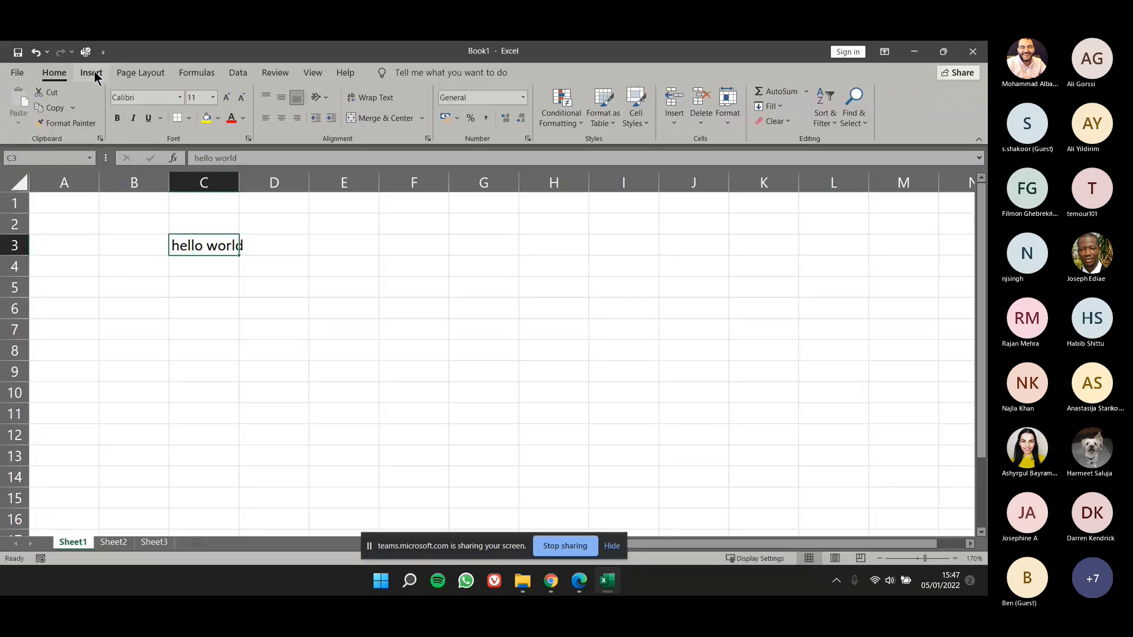
pyautogui.click(103, 52)
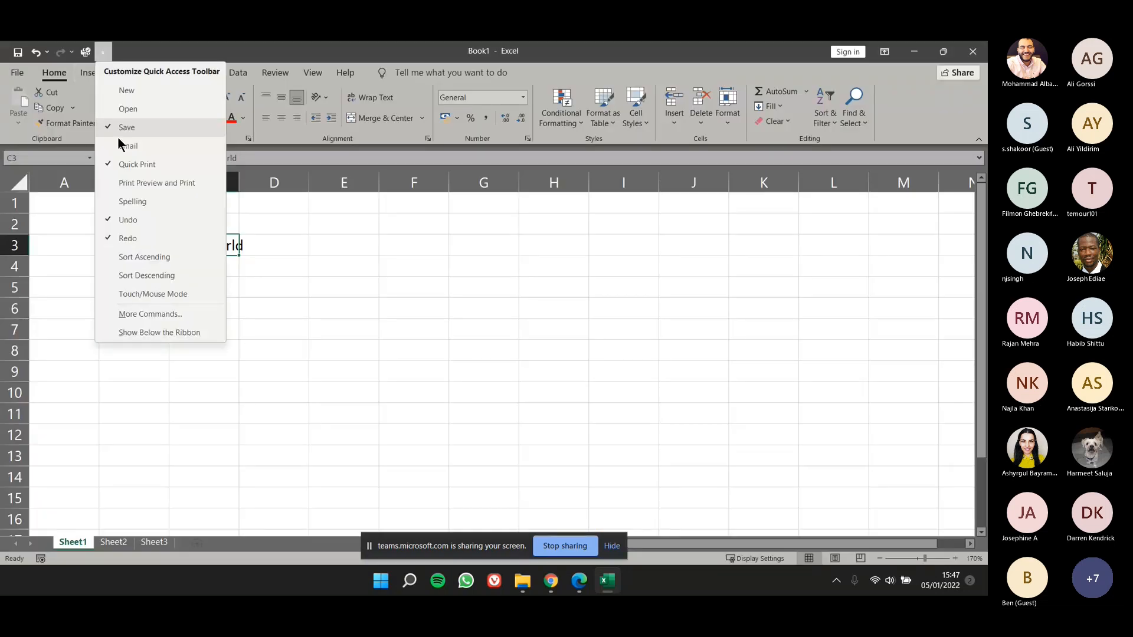
pyautogui.click(136, 164)
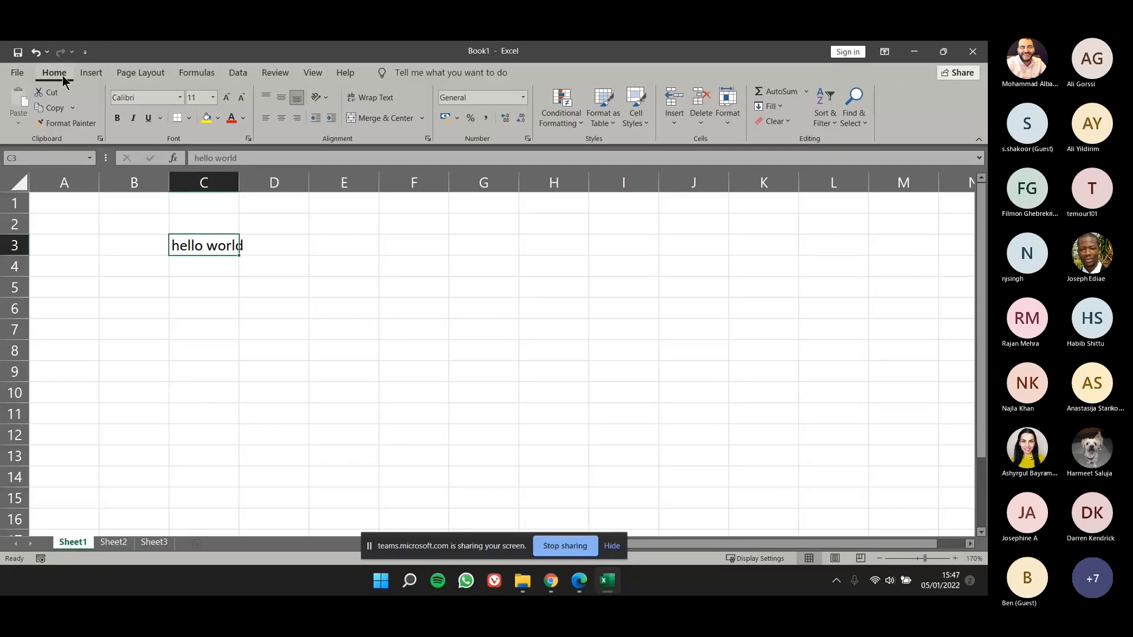
# Step: Look over the View commands, and examine the font, alignment and protection settings for cell C3 in Format Cells
pyautogui.click(311, 75)
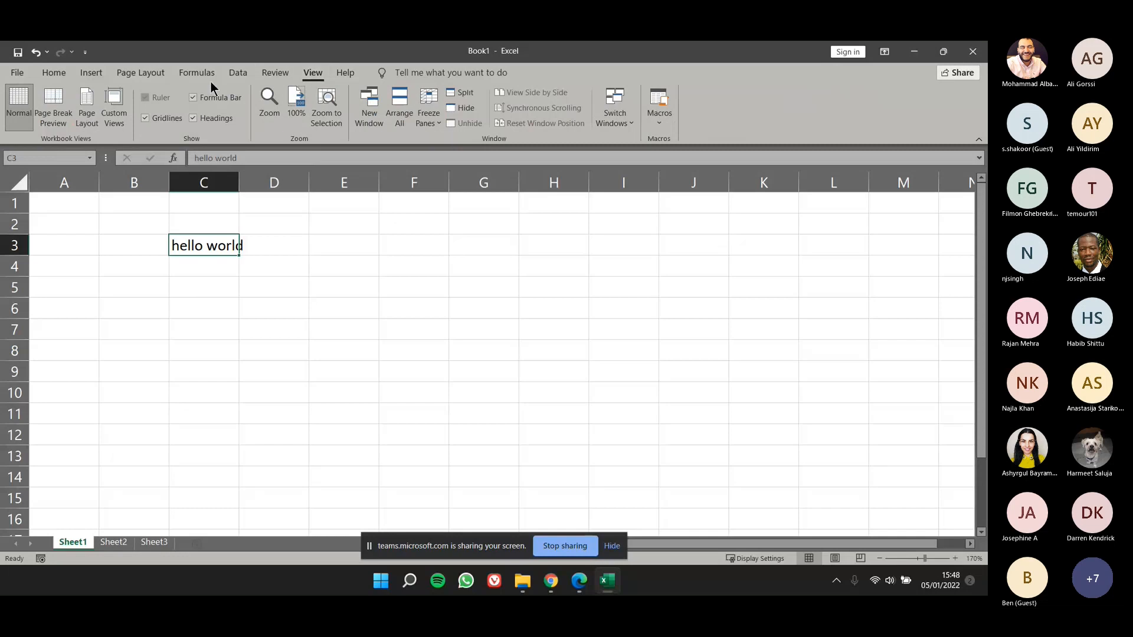
pyautogui.click(66, 73)
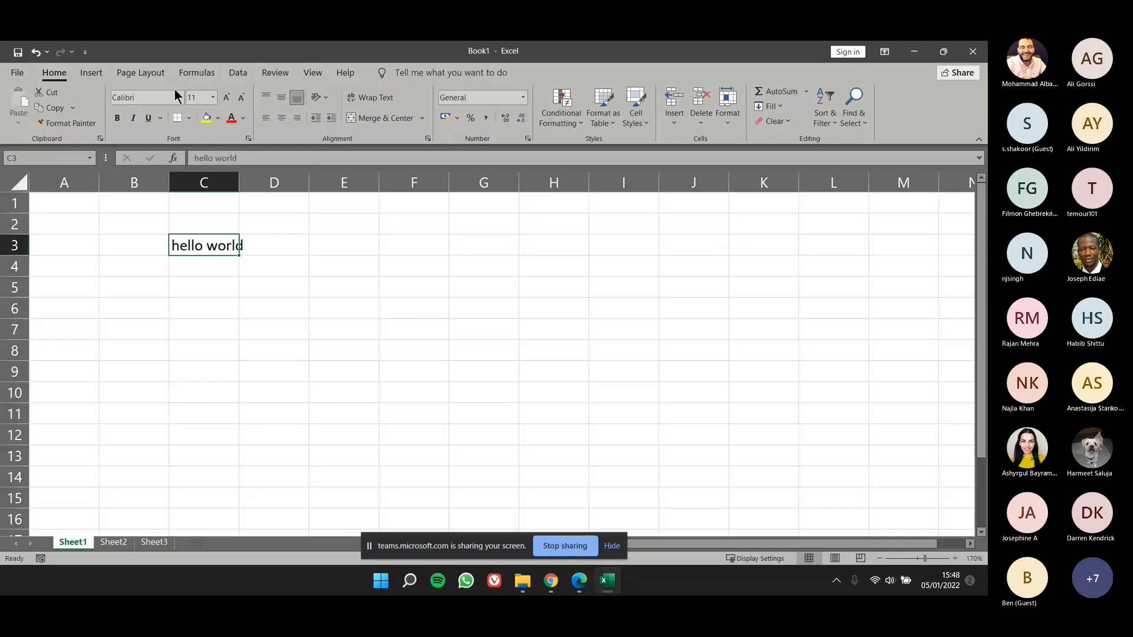
pyautogui.click(248, 140)
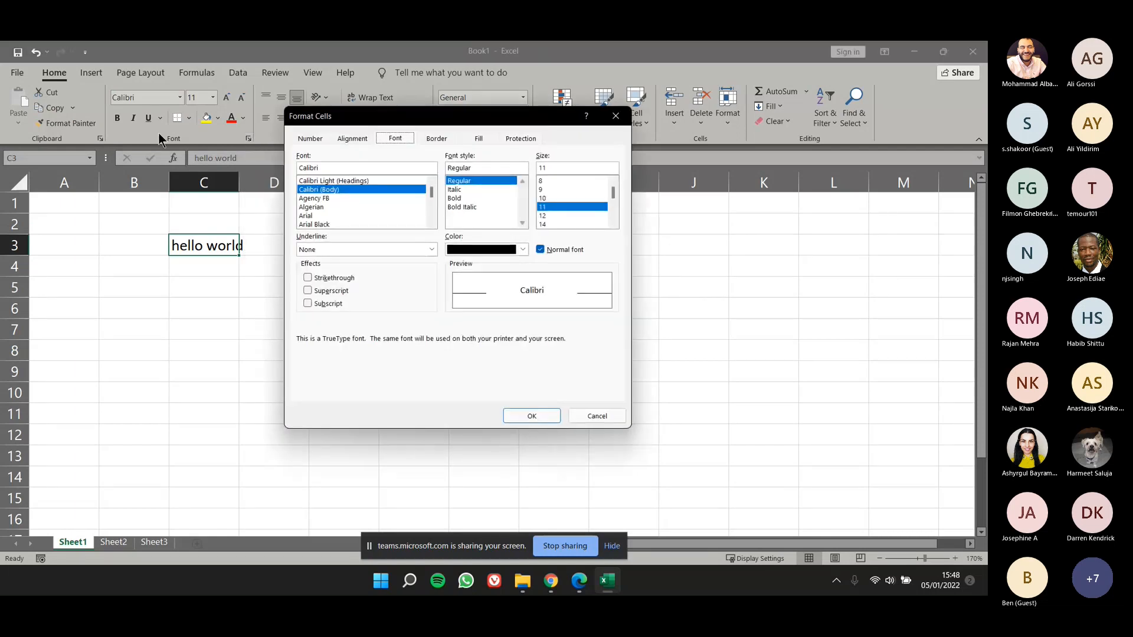
pyautogui.moveTo(350, 119); pyautogui.dragTo(393, 160)
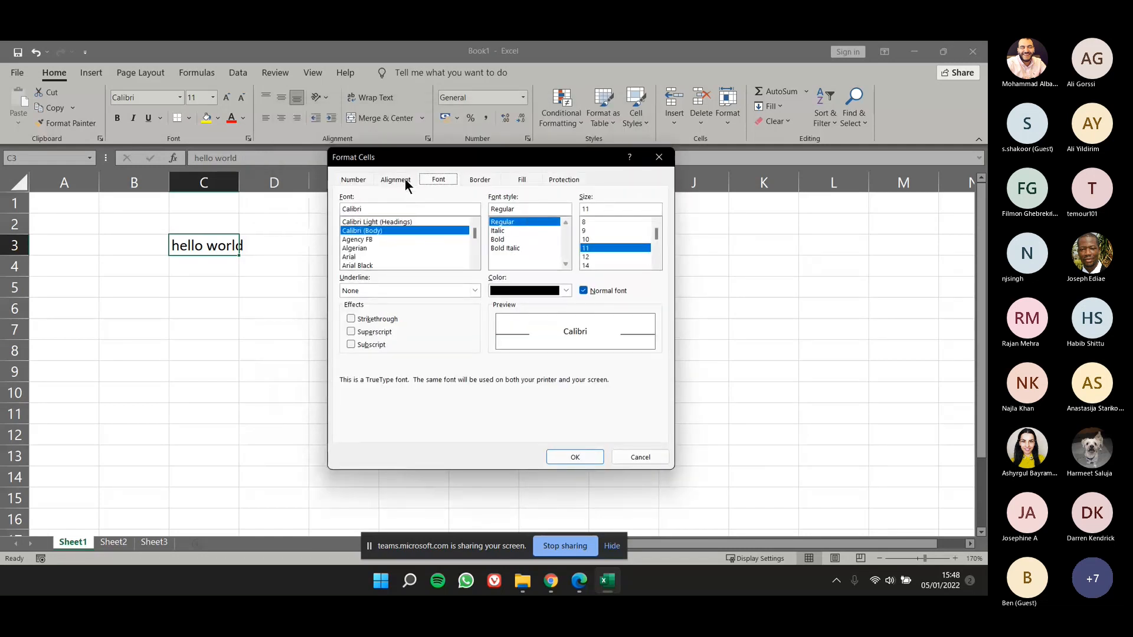
pyautogui.click(405, 183)
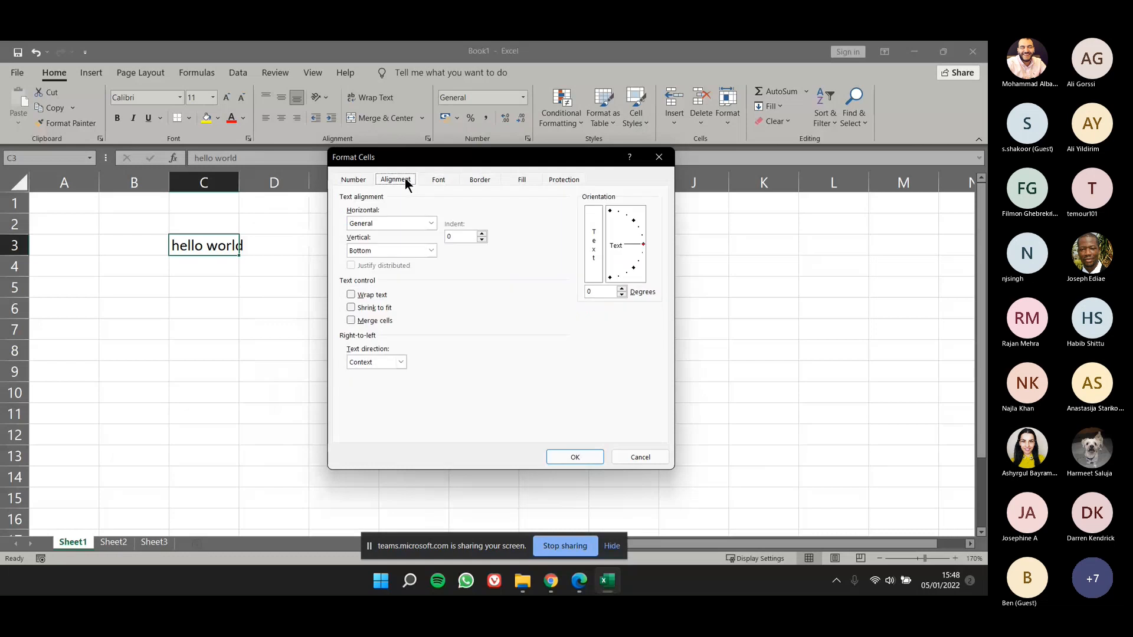
pyautogui.click(468, 183)
pyautogui.click(549, 180)
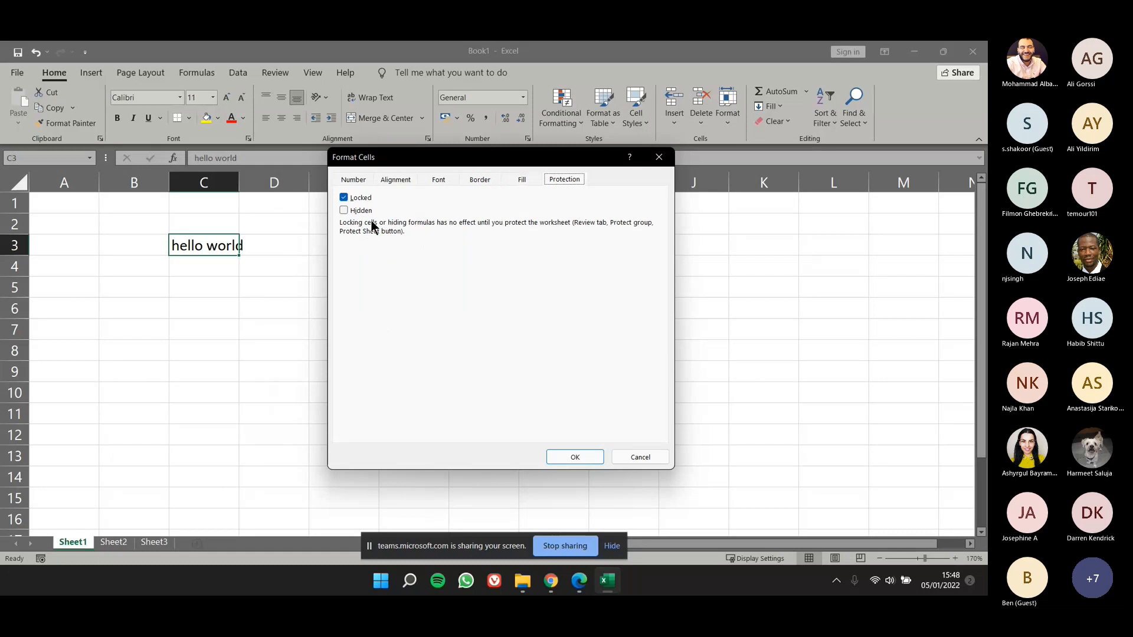
pyautogui.click(663, 161)
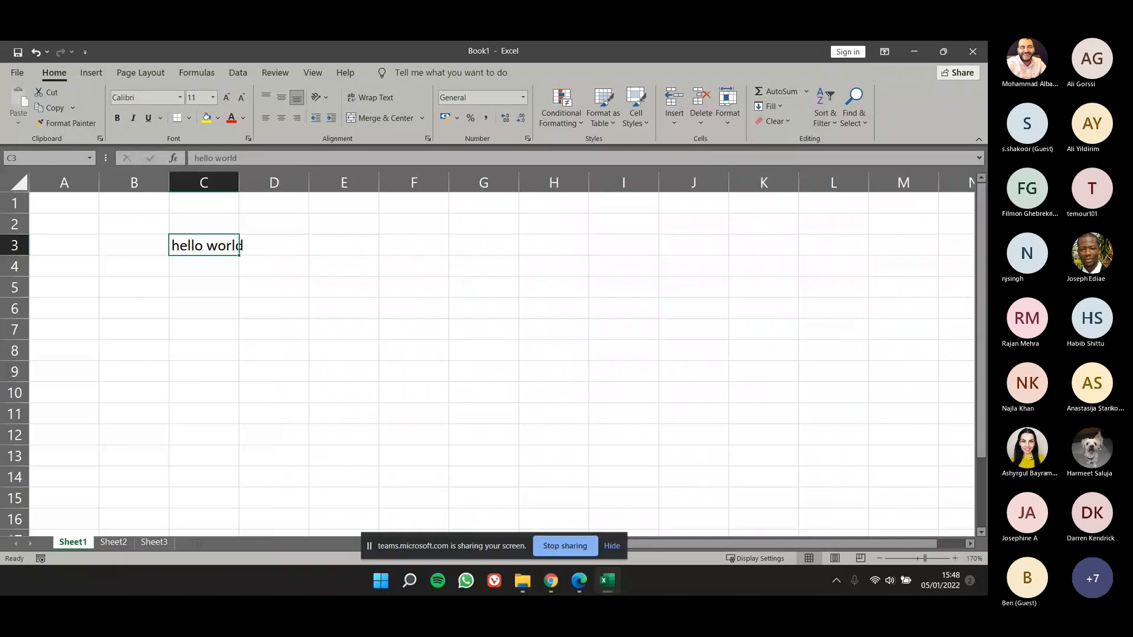
pyautogui.click(315, 73)
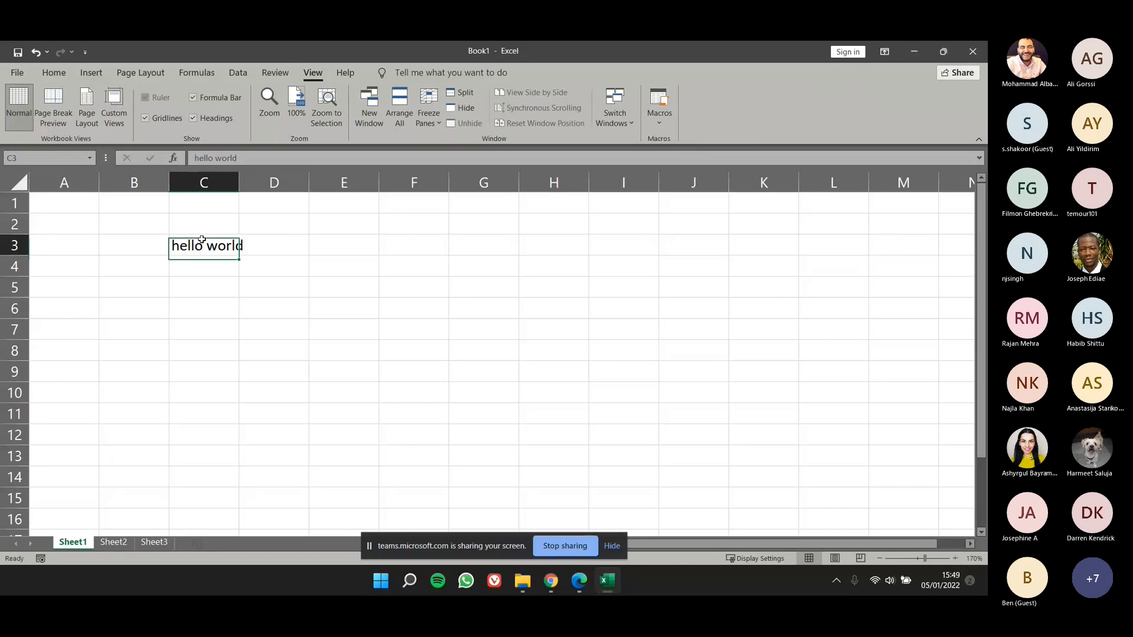
# Step: Enter the sentence "hi my name is" followed by the presenter's first name in cell C4
pyautogui.click(200, 266)
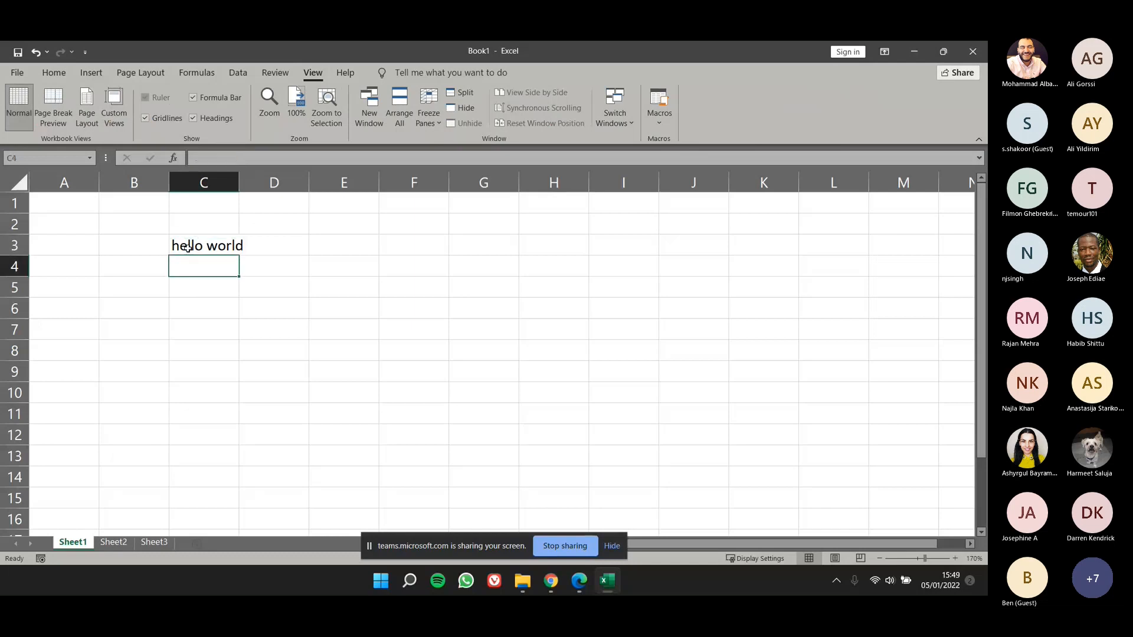
pyautogui.write('hi m')
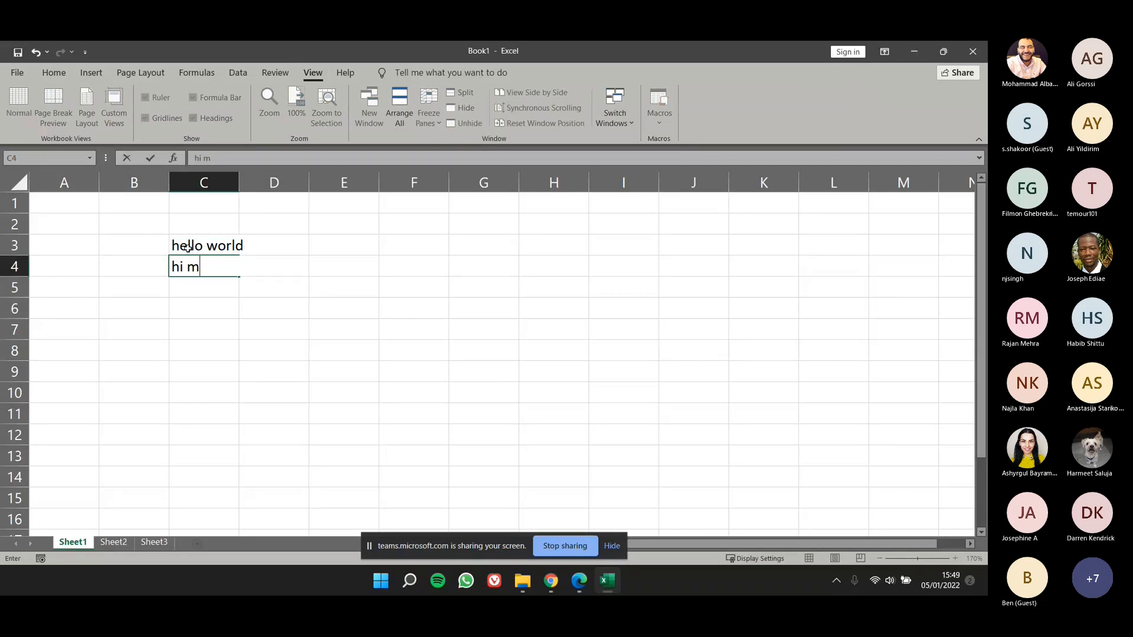
pyautogui.write('y name is sasan')
pyautogui.press('Return')
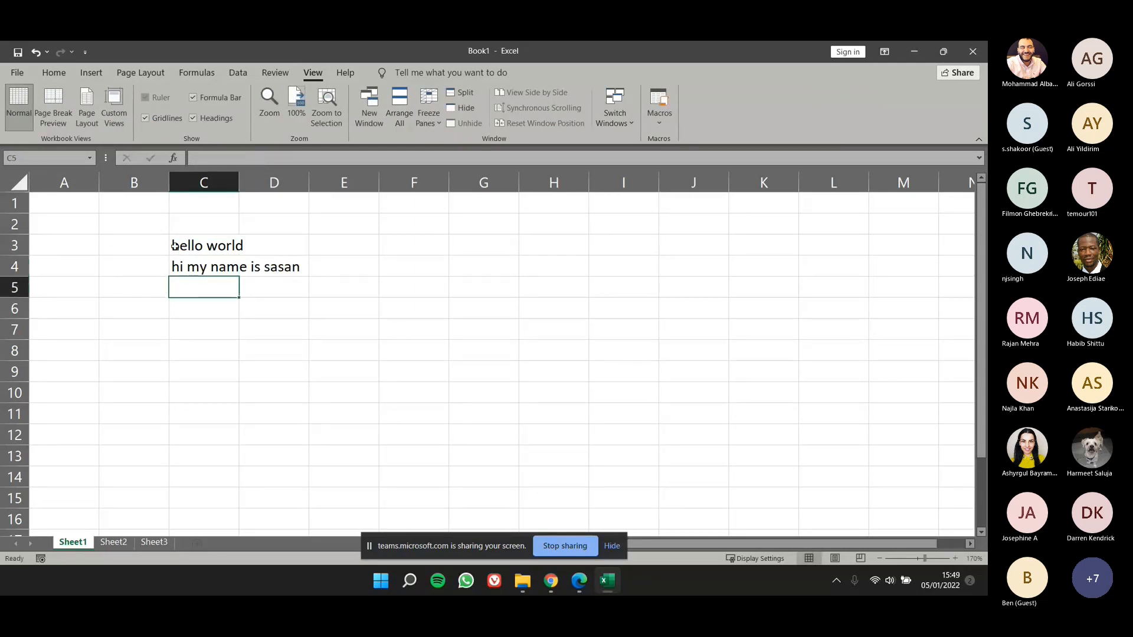
# Step: Choose a red background fill for cell C4 in Format Cells
pyautogui.click(200, 264)
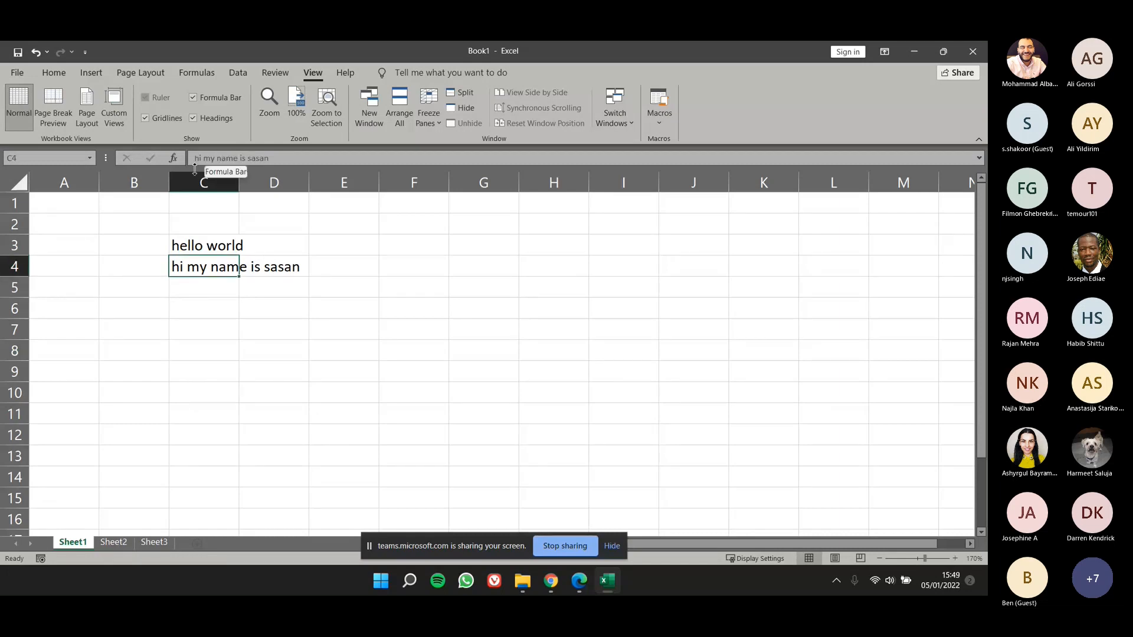
pyautogui.click(53, 74)
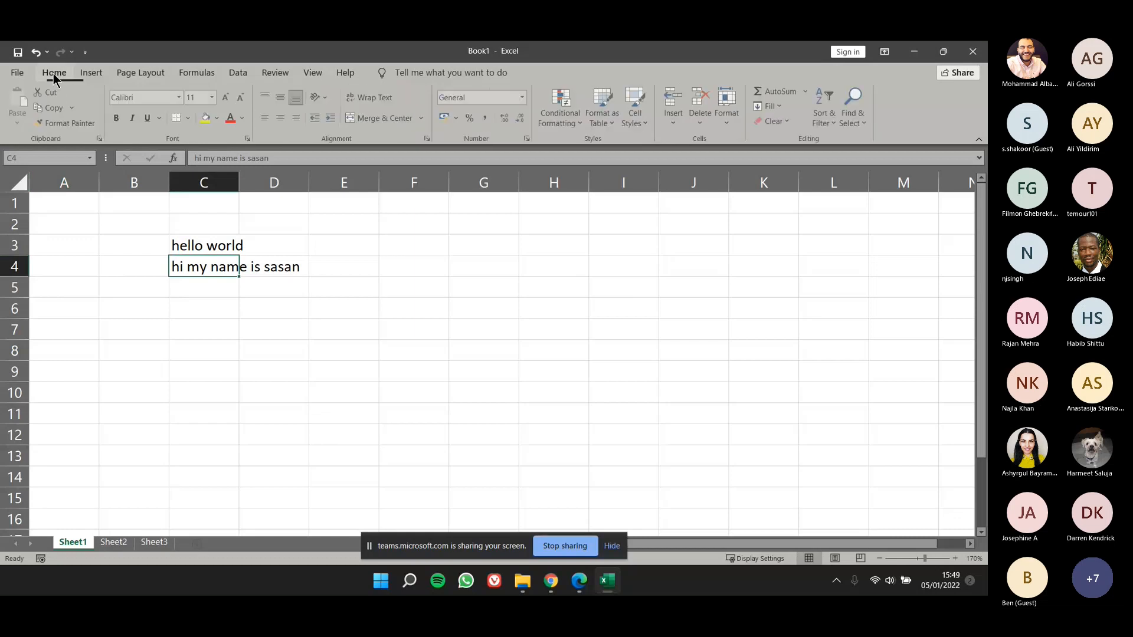
pyautogui.click(249, 138)
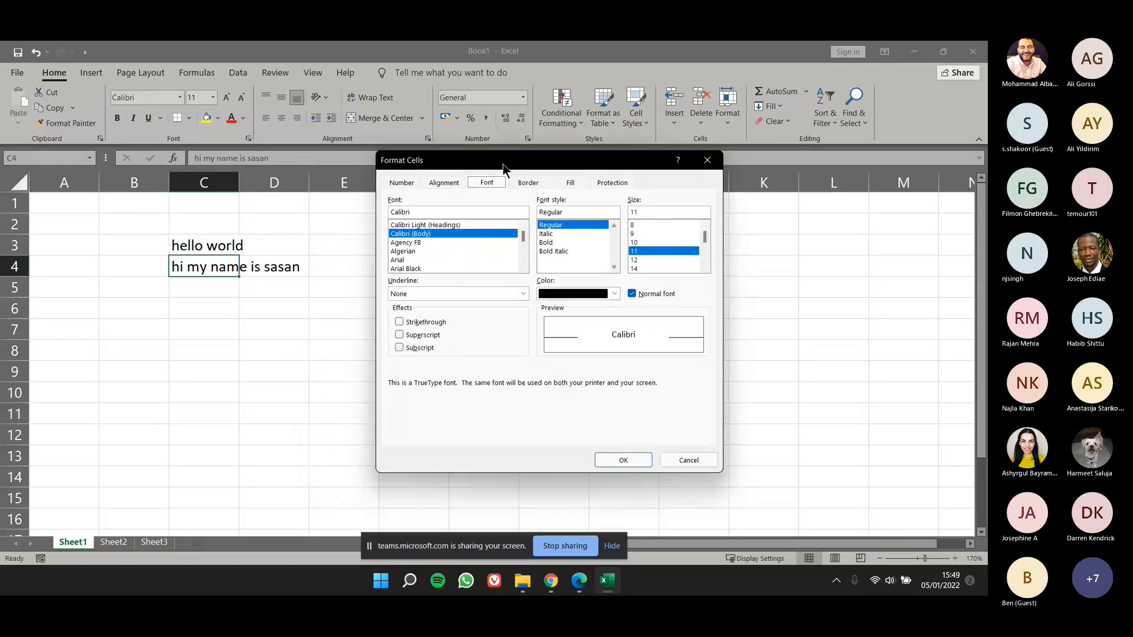
pyautogui.click(568, 185)
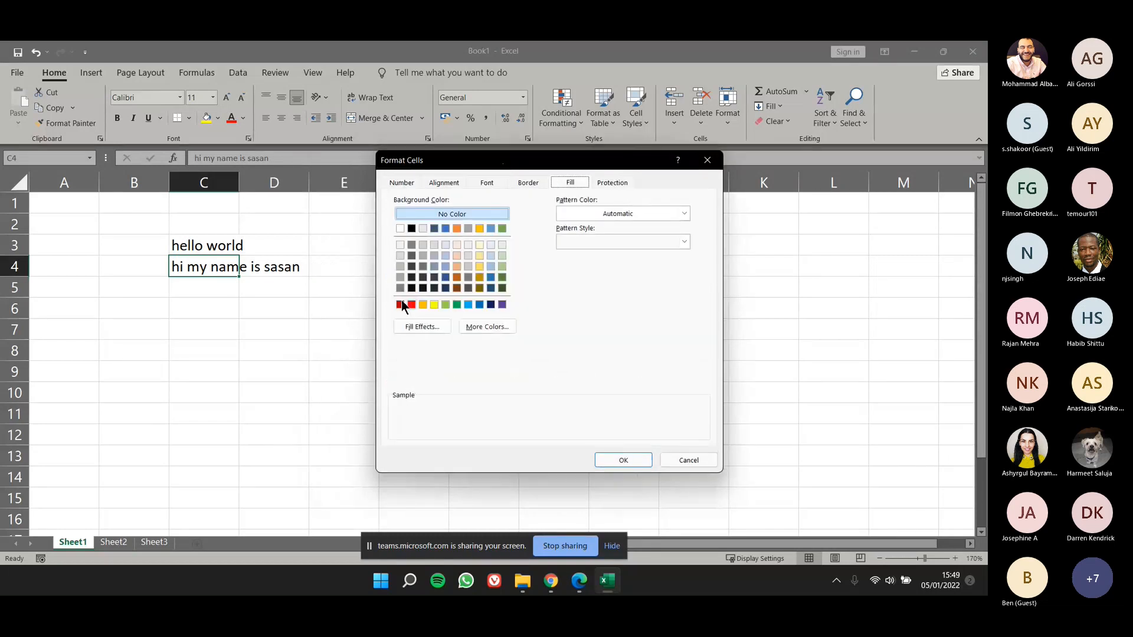
pyautogui.click(411, 304)
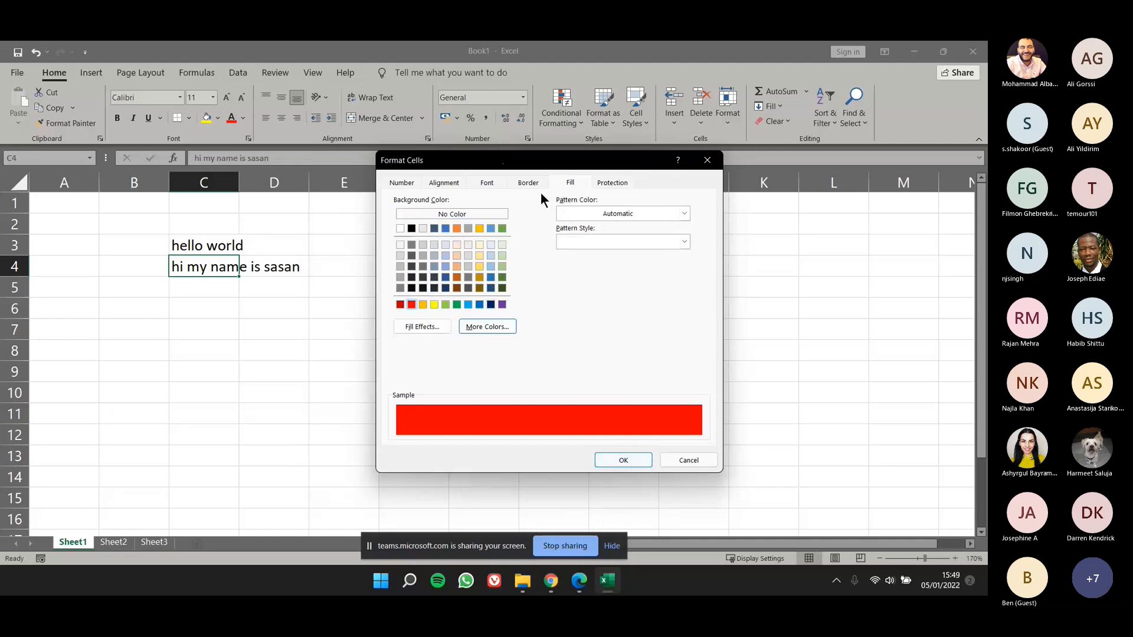
# Step: Set the font of cell C4 to Arial Black at size 12 and apply the formatting
pyautogui.click(487, 183)
pyautogui.click(440, 254)
pyautogui.click(437, 266)
pyautogui.click(664, 260)
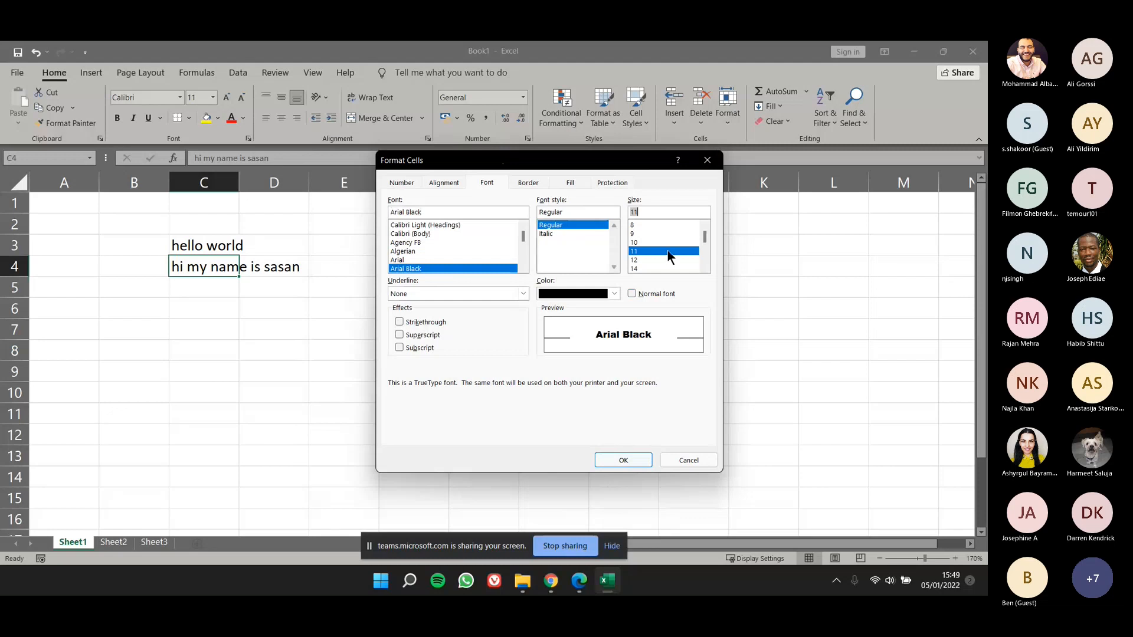
pyautogui.click(625, 460)
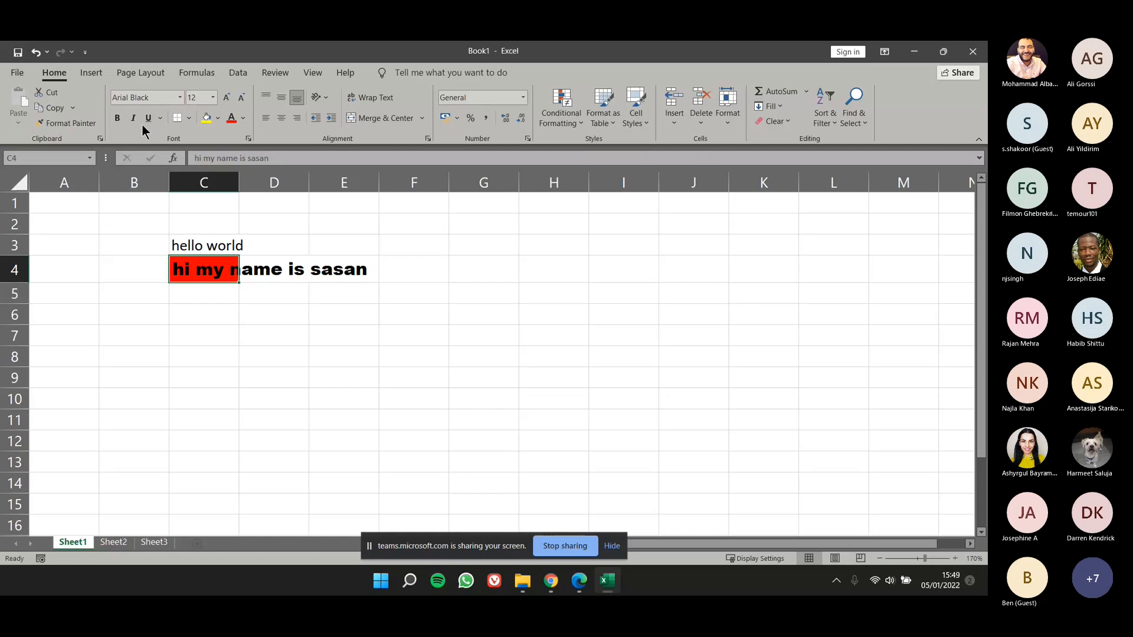
# Step: View Sheet1 in Page Layout view, select cells M5 and H4 on the two pages, and return to Normal view
pyautogui.click(308, 73)
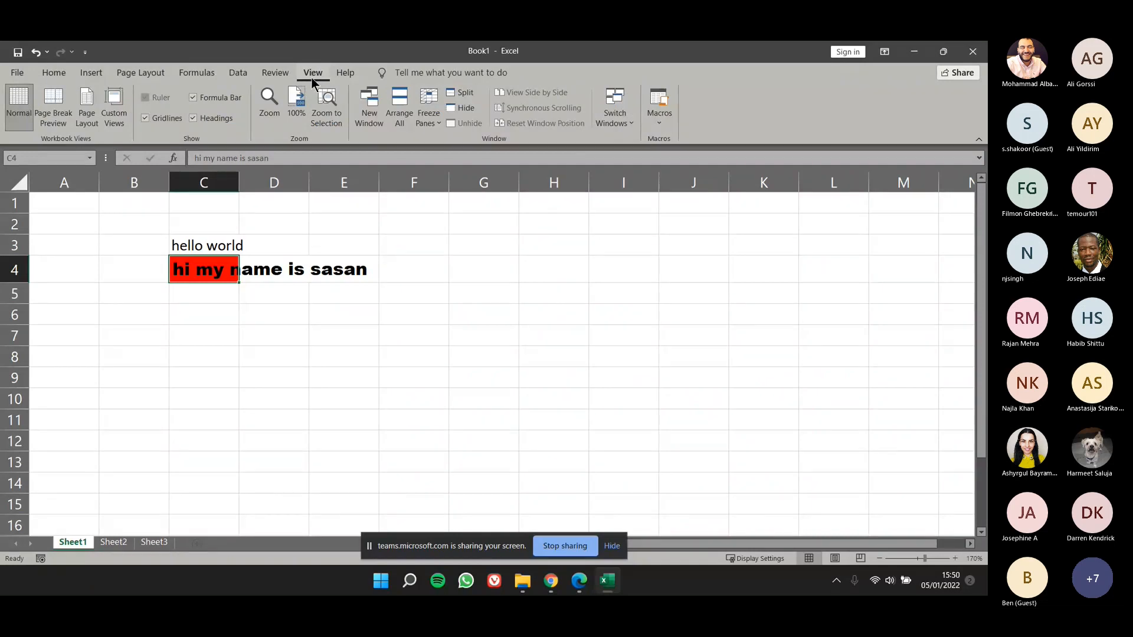
pyautogui.click(87, 120)
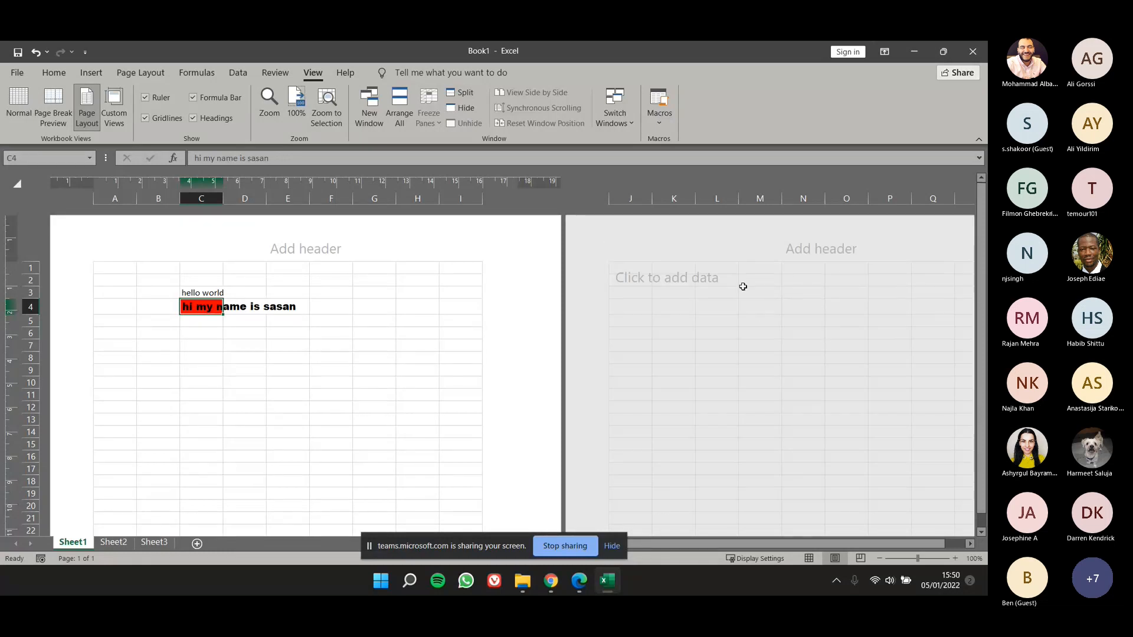
pyautogui.click(775, 320)
pyautogui.click(775, 320)
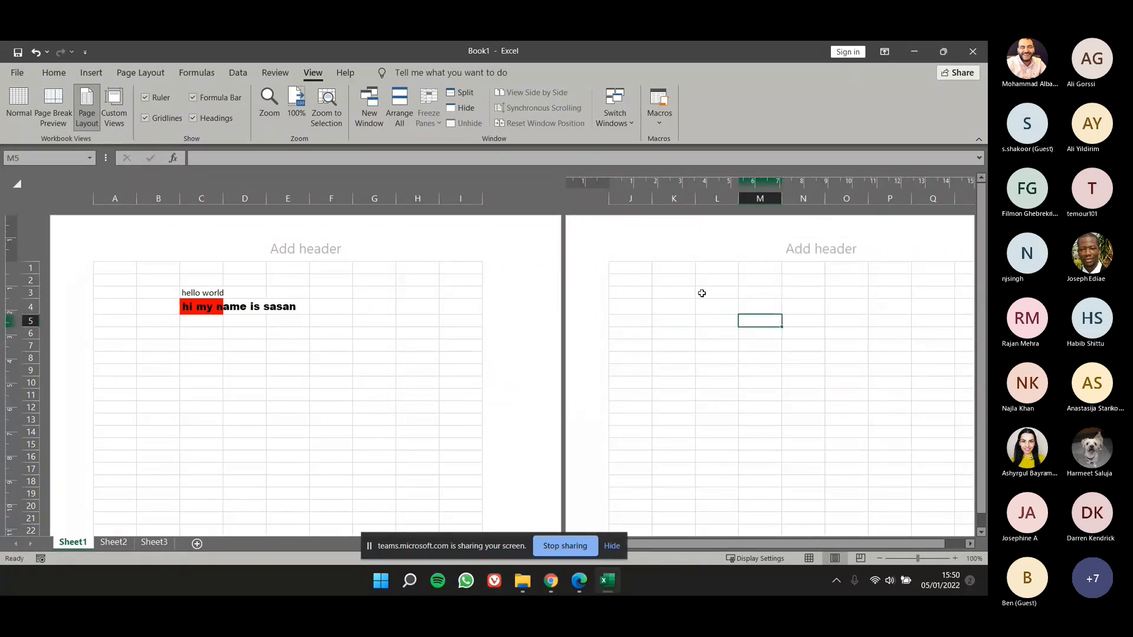
pyautogui.click(417, 307)
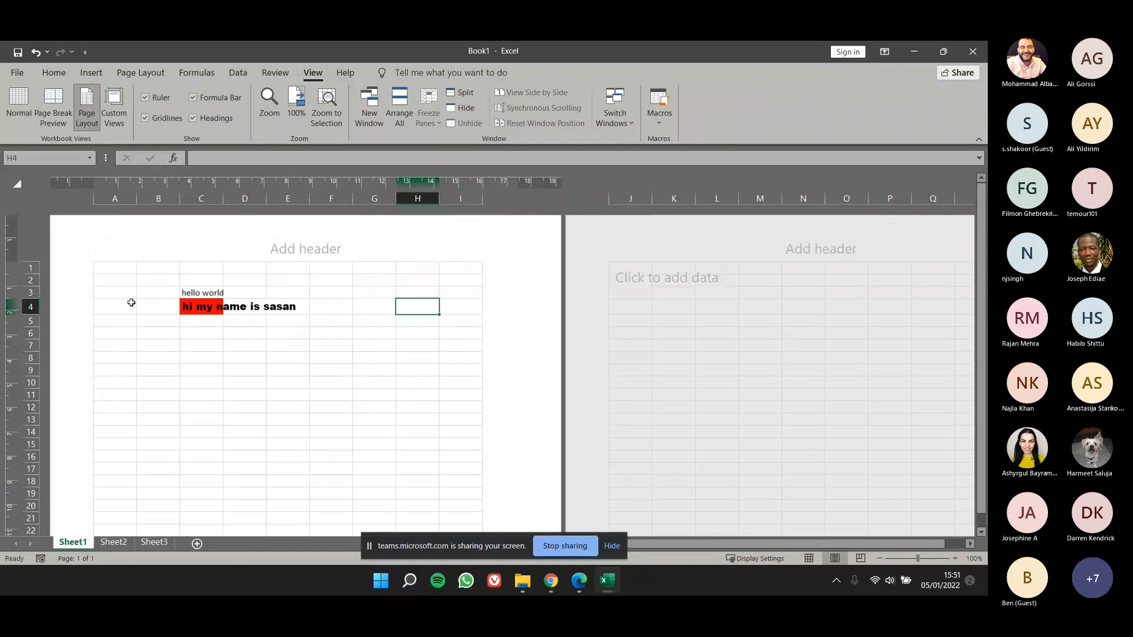
pyautogui.click(30, 105)
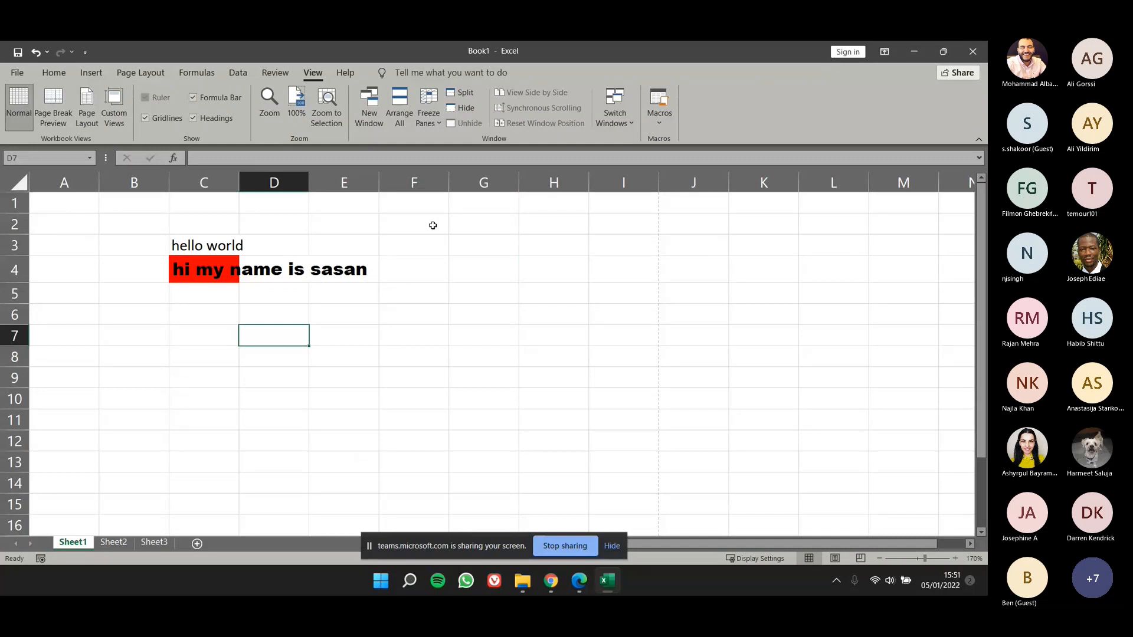
# Step: Split the window into four panes at cell D7 and move the vertical divider to just after column G
pyautogui.click(472, 89)
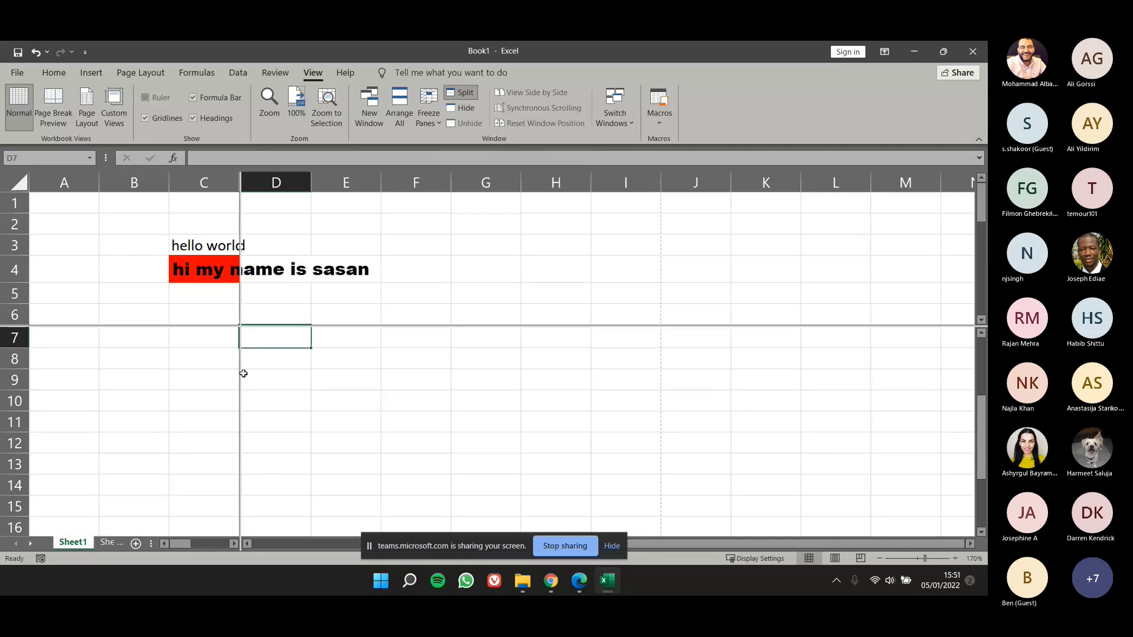
pyautogui.scroll(2, 243, 373)
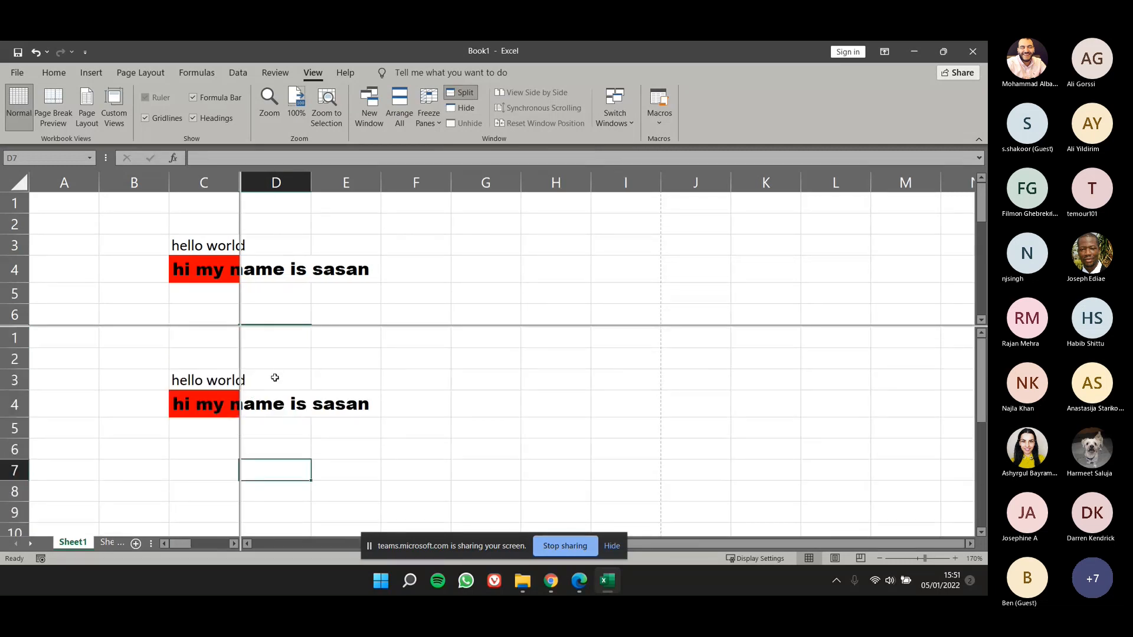
pyautogui.scroll(-2, 275, 378)
pyautogui.scroll(2, 274, 375)
pyautogui.moveTo(982, 392); pyautogui.dragTo(984, 412)
pyautogui.moveTo(240, 366); pyautogui.dragTo(520, 413)
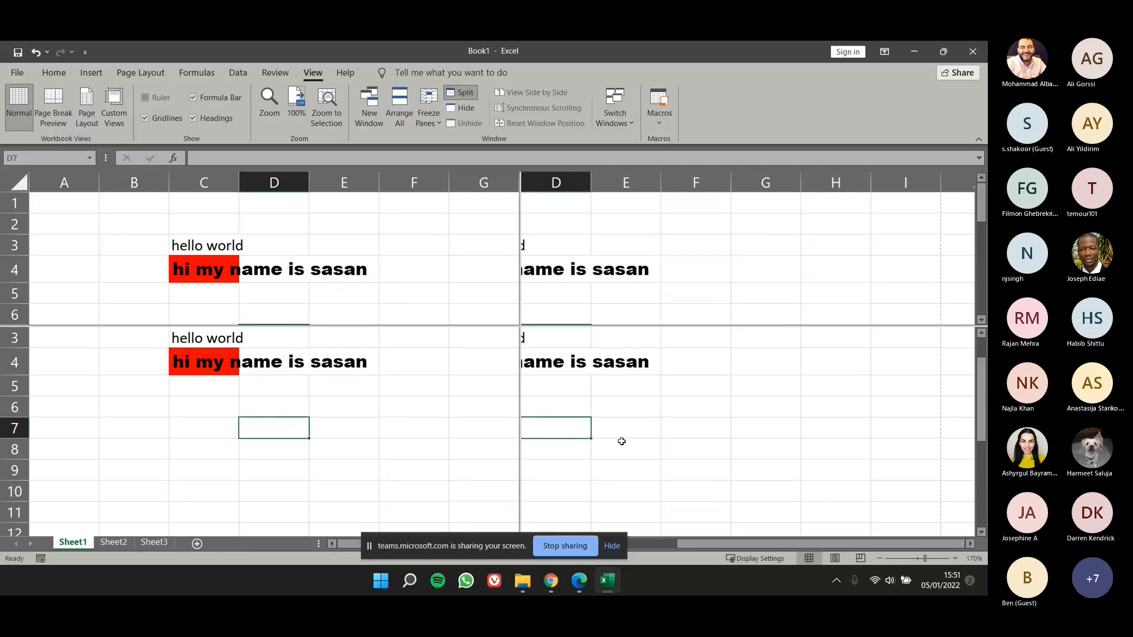
pyautogui.click(892, 327)
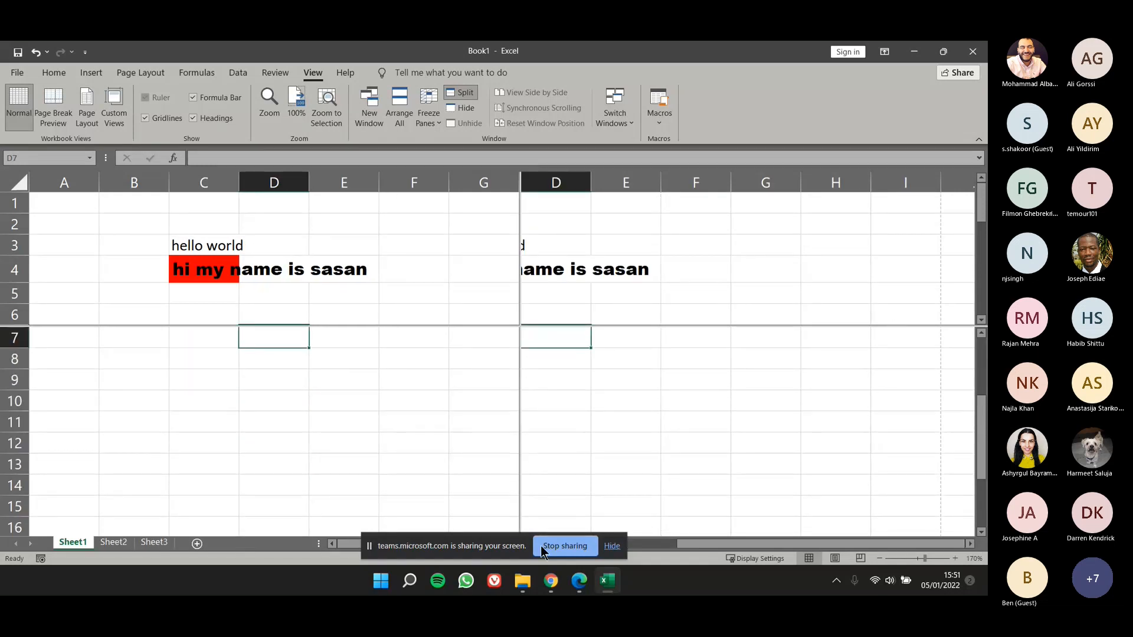
# Step: Scroll the split panes independently to compare the same cells in each, and select cells D9:D11
pyautogui.moveTo(530, 546); pyautogui.dragTo(814, 228)
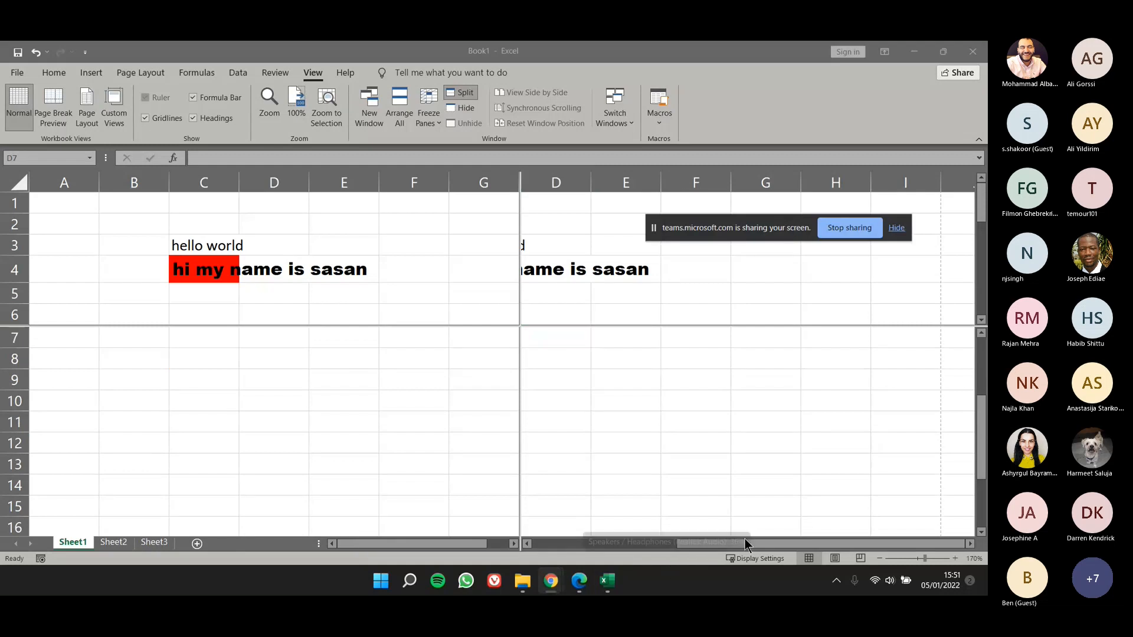
pyautogui.click(783, 544)
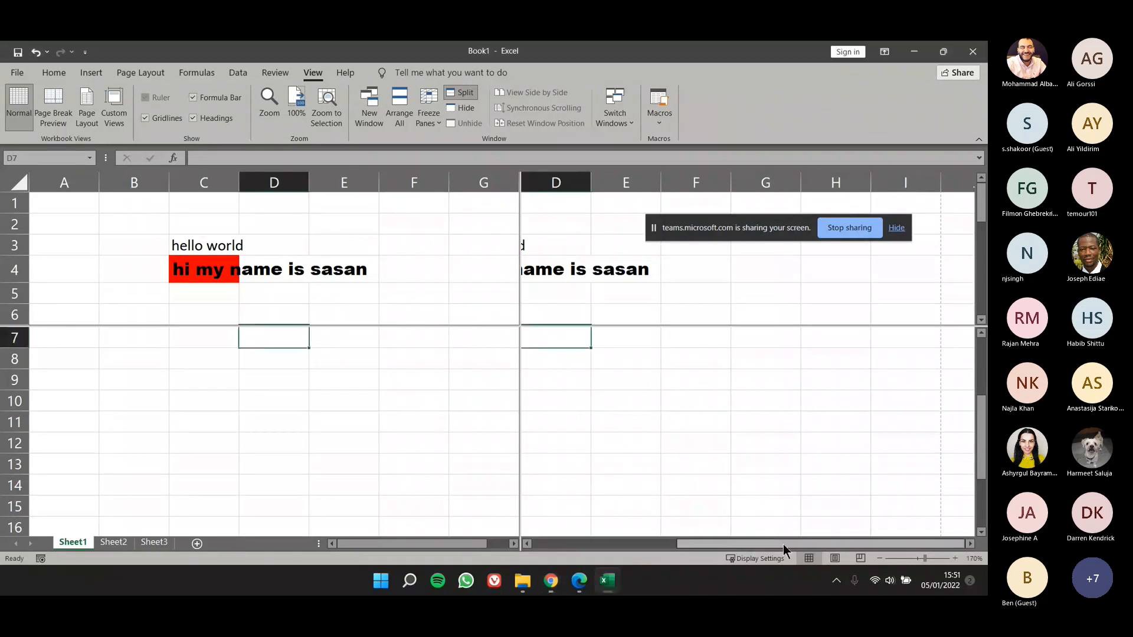
pyautogui.moveTo(783, 544); pyautogui.dragTo(727, 544)
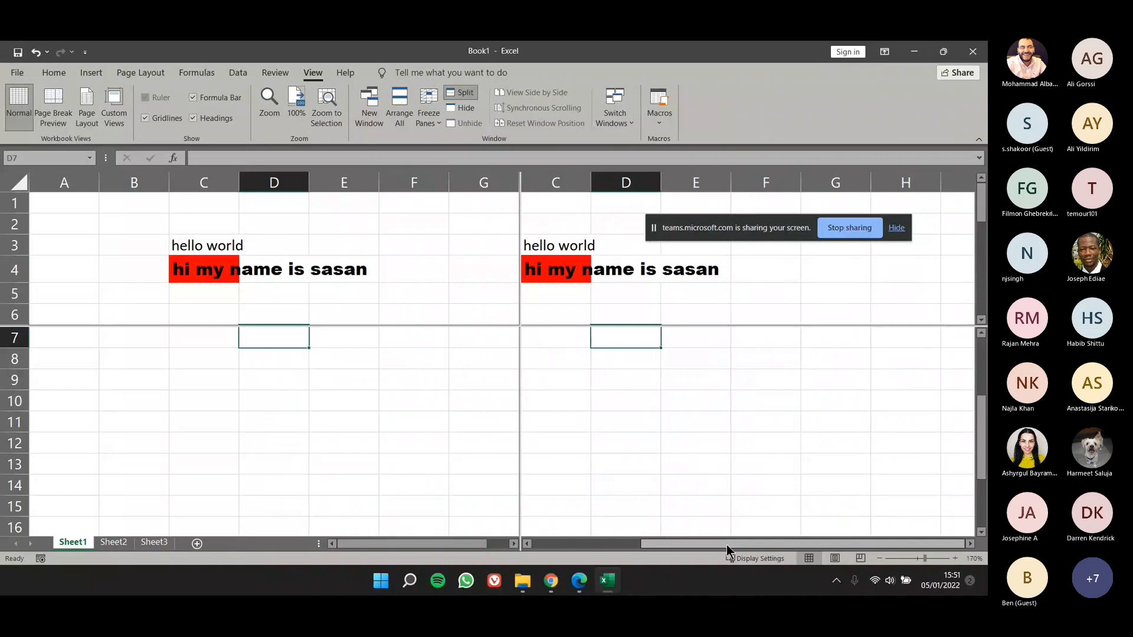
pyautogui.moveTo(728, 544); pyautogui.dragTo(673, 544)
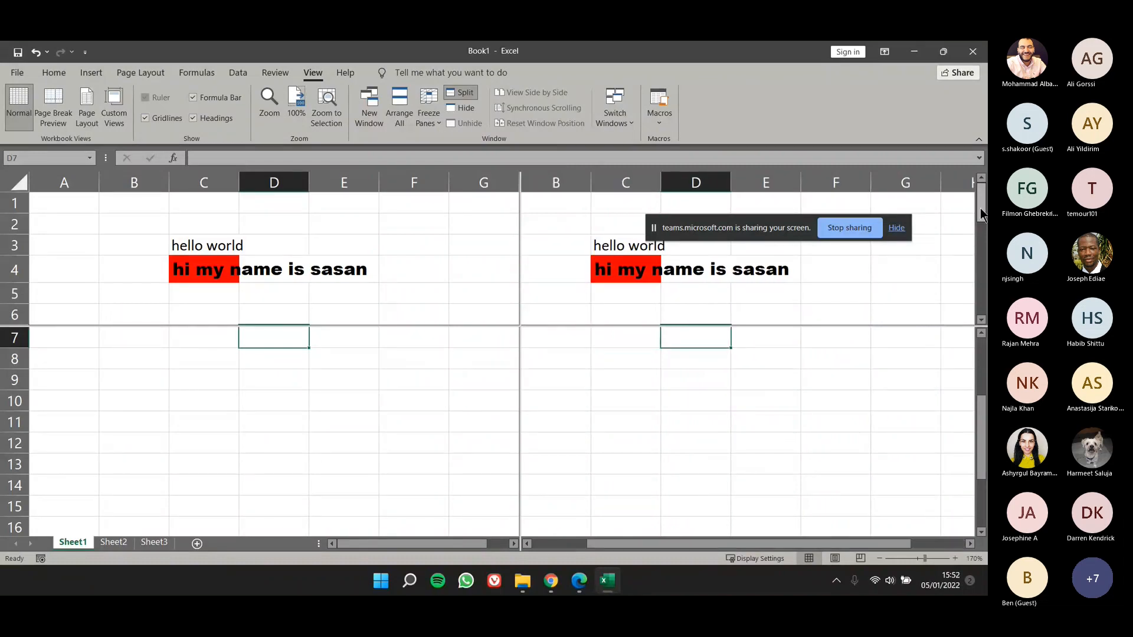
pyautogui.moveTo(981, 213)
pyautogui.mouseDown()
pyautogui.moveTo(983, 251)
pyautogui.moveTo(981, 212)
pyautogui.mouseUp()
pyautogui.scroll(3, 678, 379)
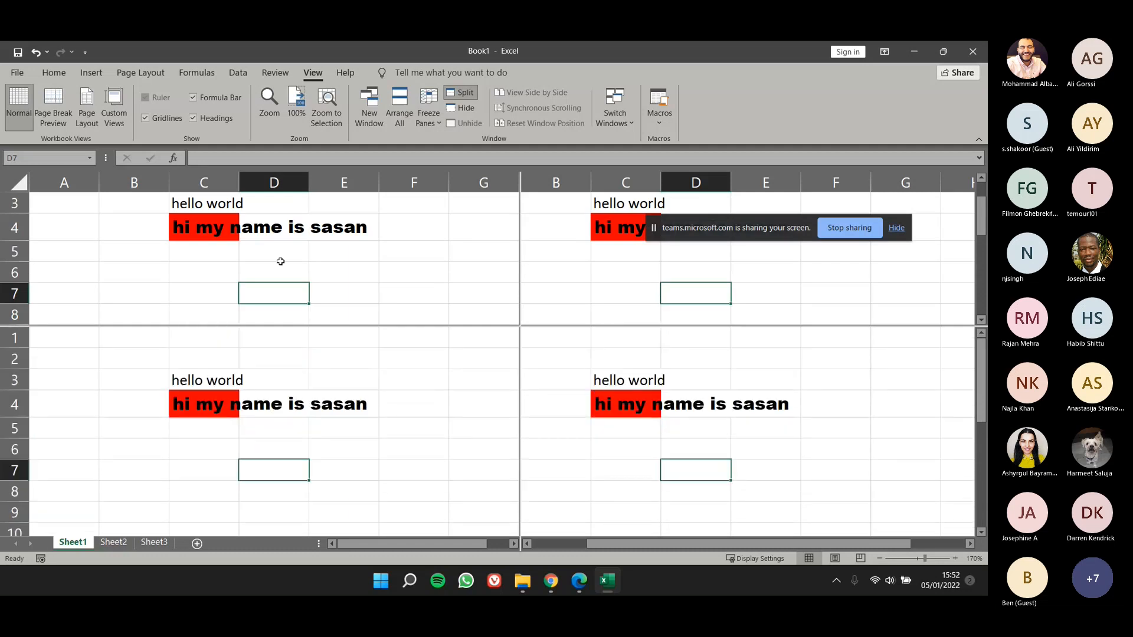
pyautogui.scroll(-2, 318, 433)
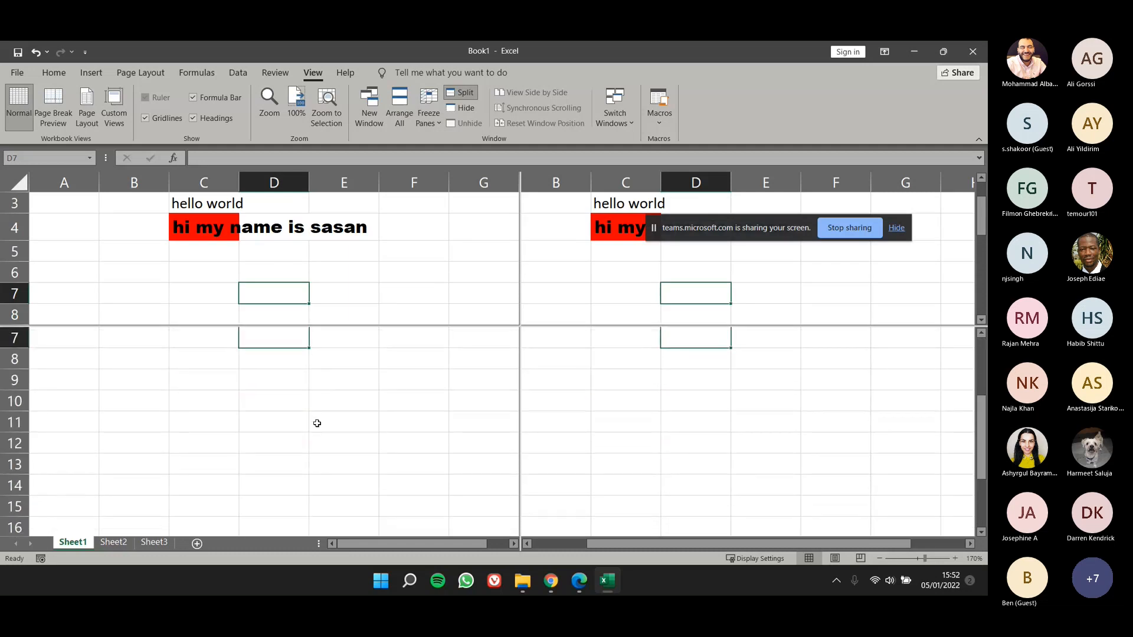
pyautogui.moveTo(274, 380); pyautogui.dragTo(282, 422)
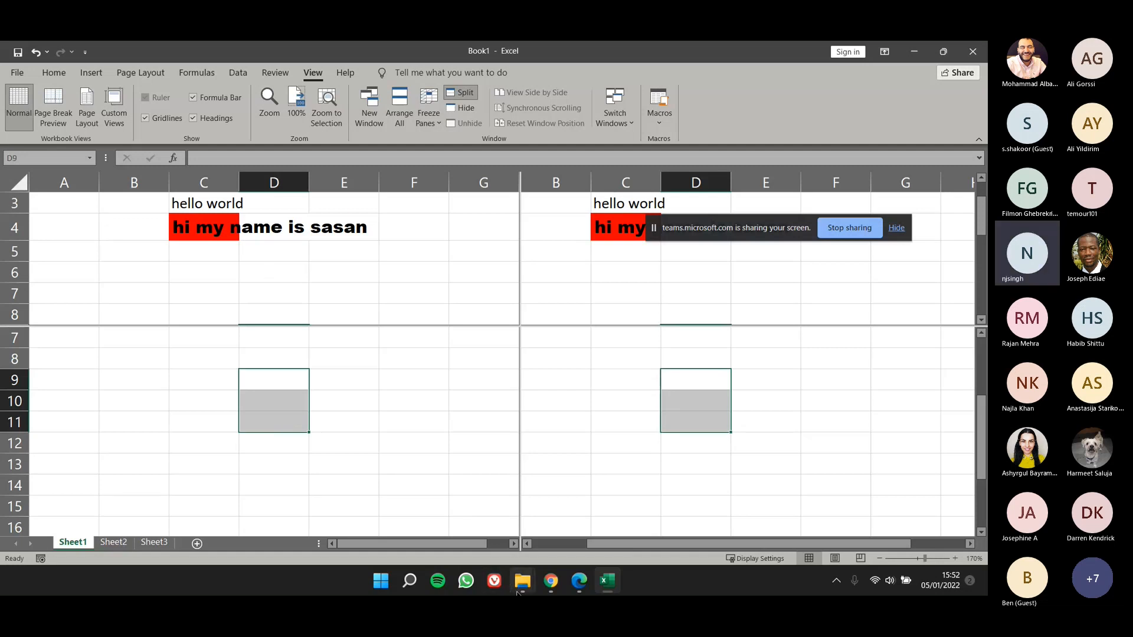
# Step: Hide the Book1 workbook window and unhide it again
pyautogui.moveTo(519, 593)
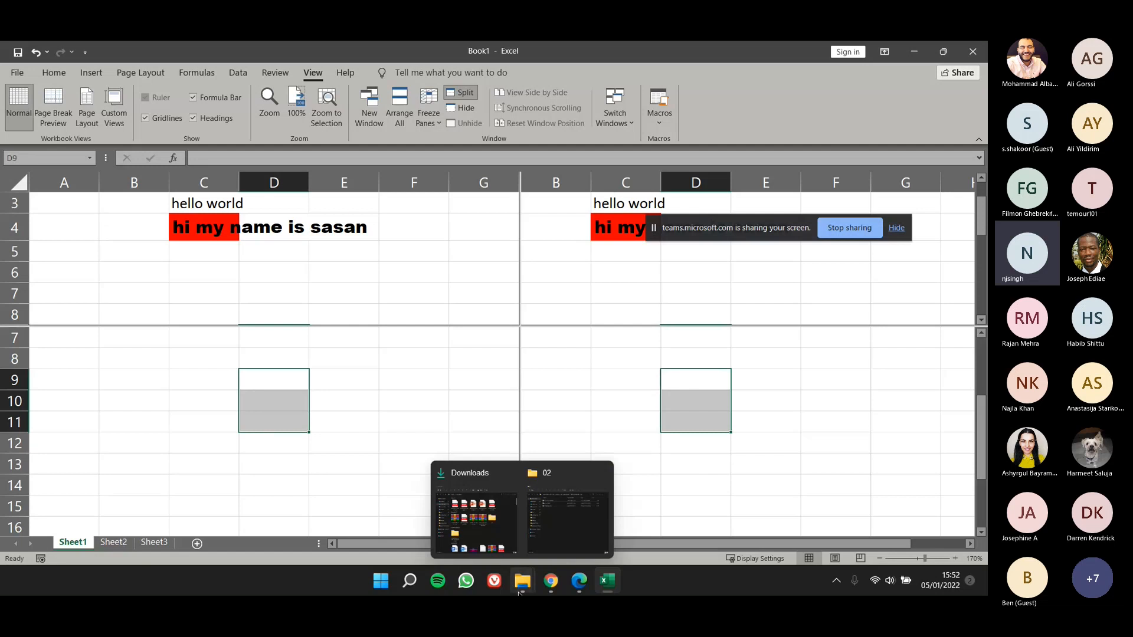
pyautogui.moveTo(699, 239); pyautogui.dragTo(741, 283)
pyautogui.click(462, 106)
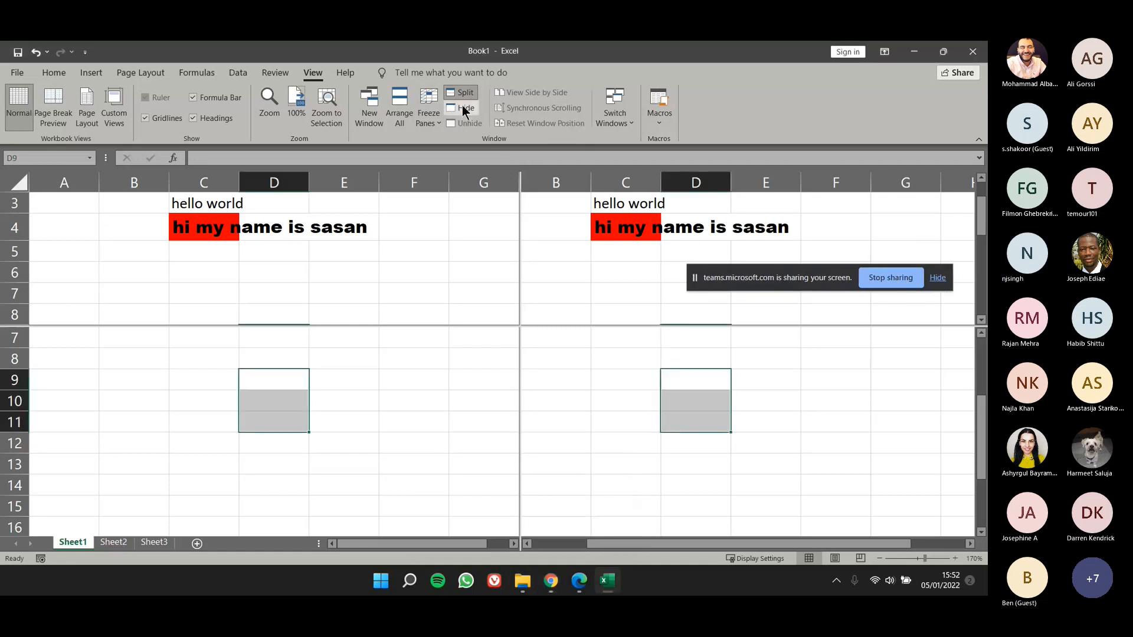
pyautogui.click(462, 106)
pyautogui.click(466, 122)
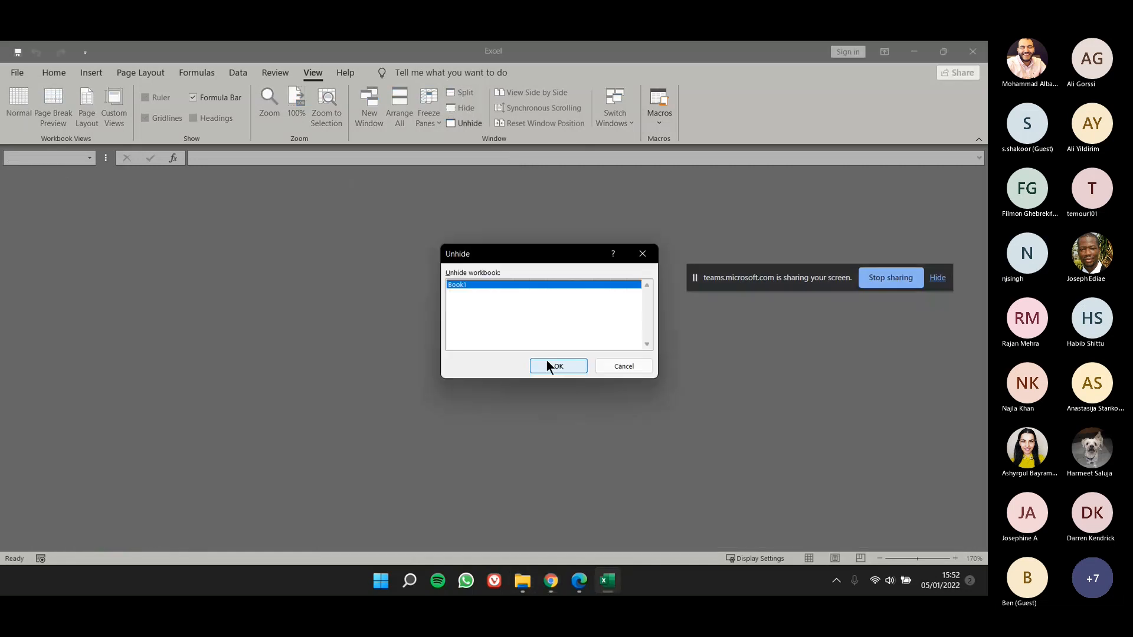
pyautogui.click(547, 361)
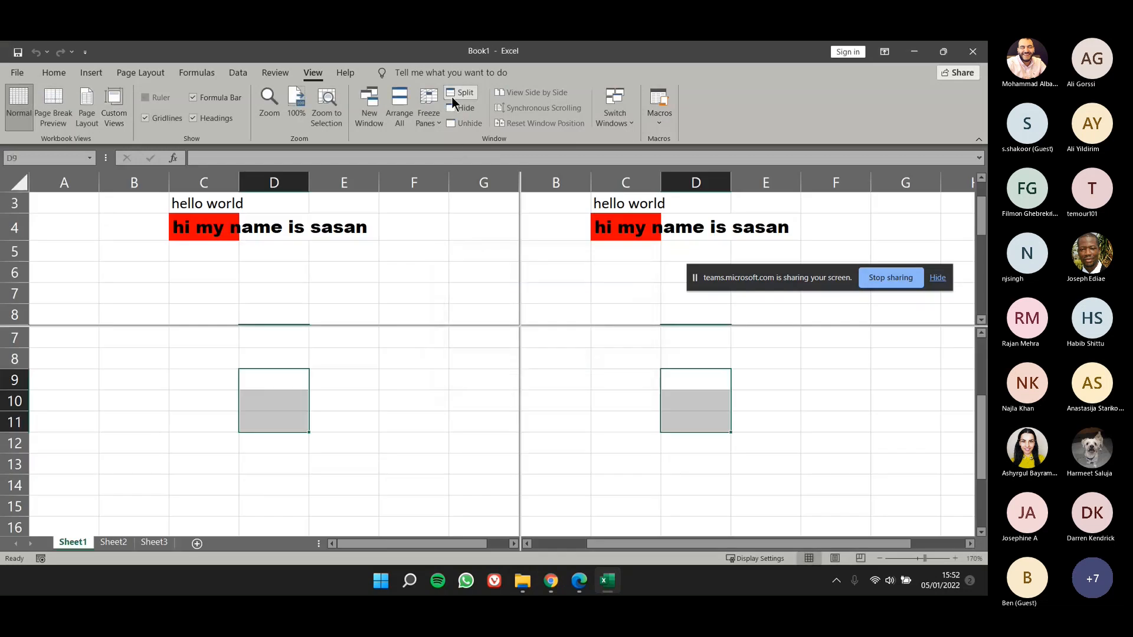
# Step: Remove the window split and set the worksheet zoom to 122%
pyautogui.click(452, 94)
pyautogui.click(271, 371)
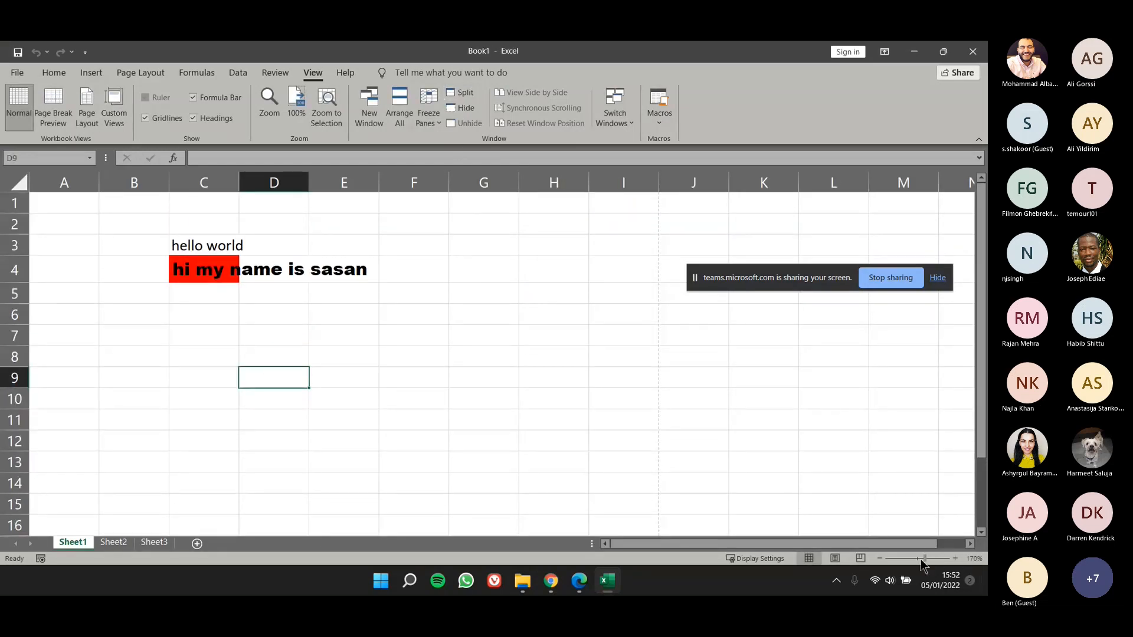
pyautogui.moveTo(923, 559); pyautogui.dragTo(918, 559)
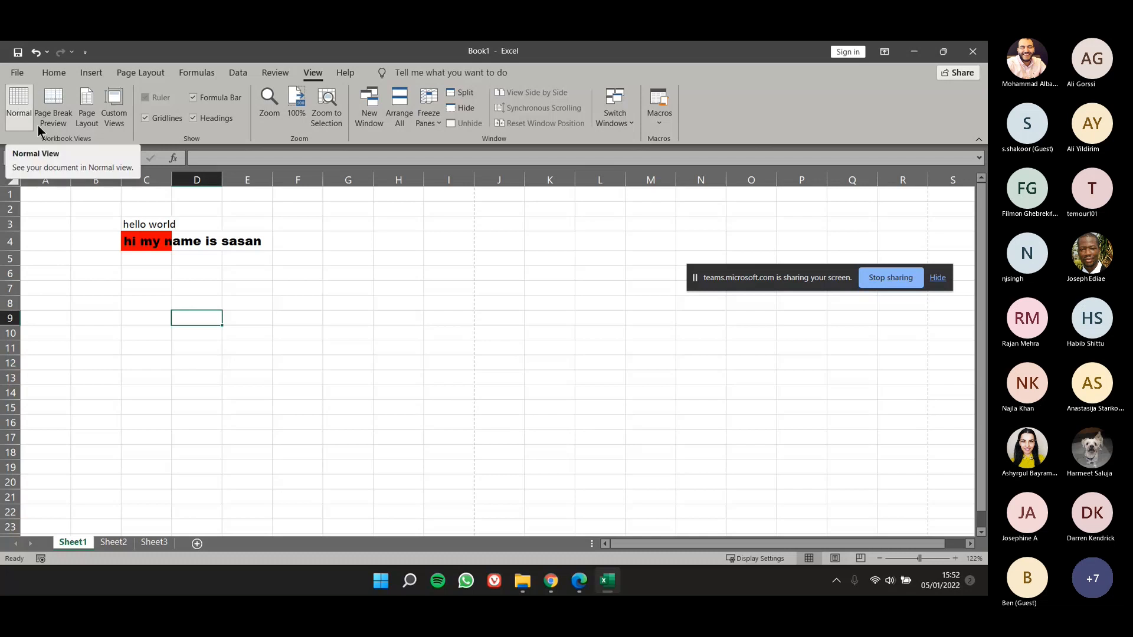
# Step: Split the window at cell D9, move the vertical divider past column J, and remove the split again
pyautogui.click(464, 94)
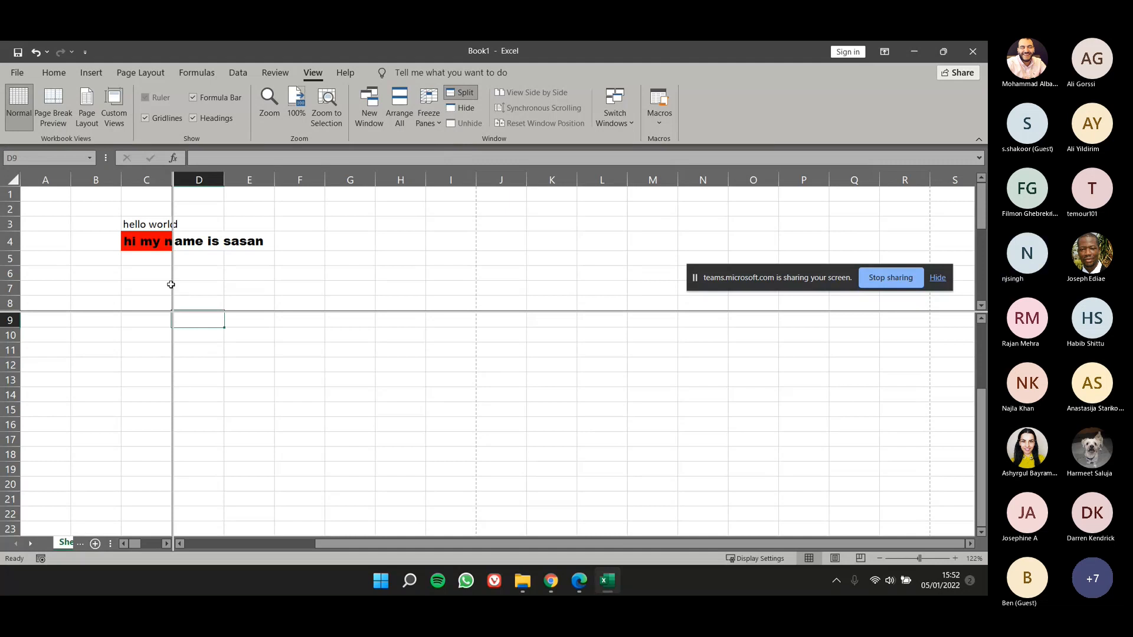
pyautogui.moveTo(172, 287); pyautogui.dragTo(501, 299)
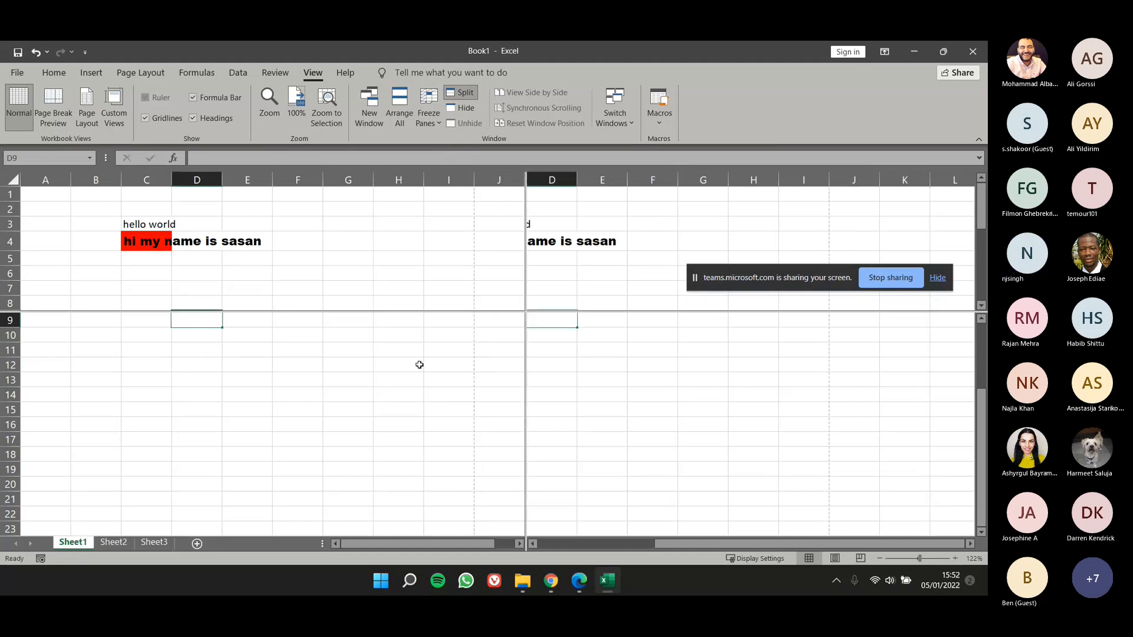
pyautogui.moveTo(978, 211); pyautogui.dragTo(919, 209)
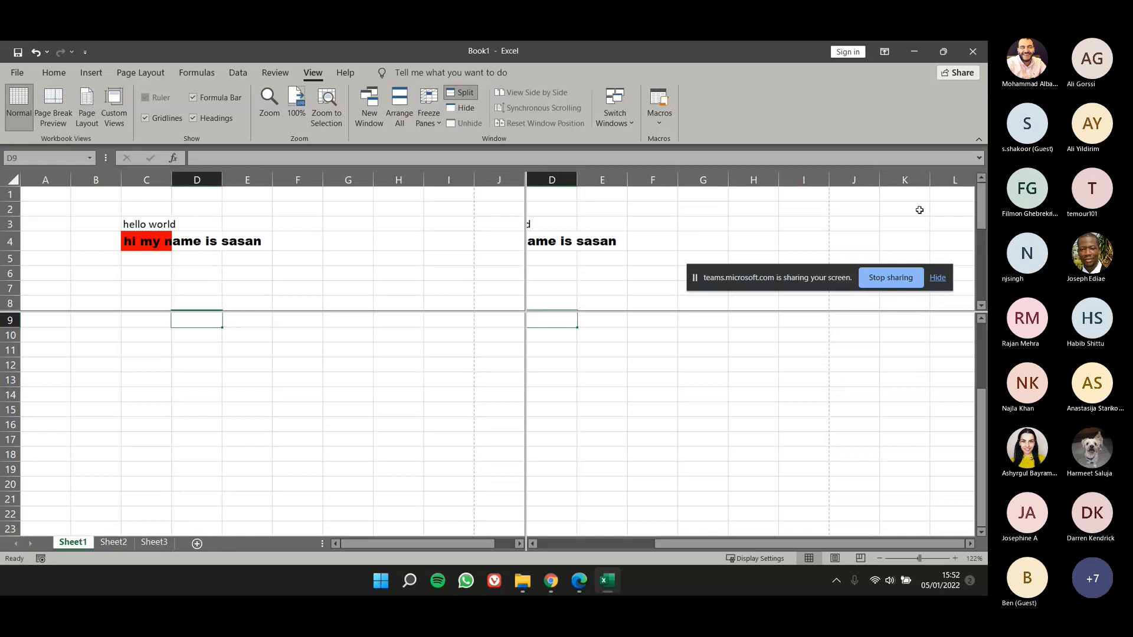
pyautogui.click(463, 94)
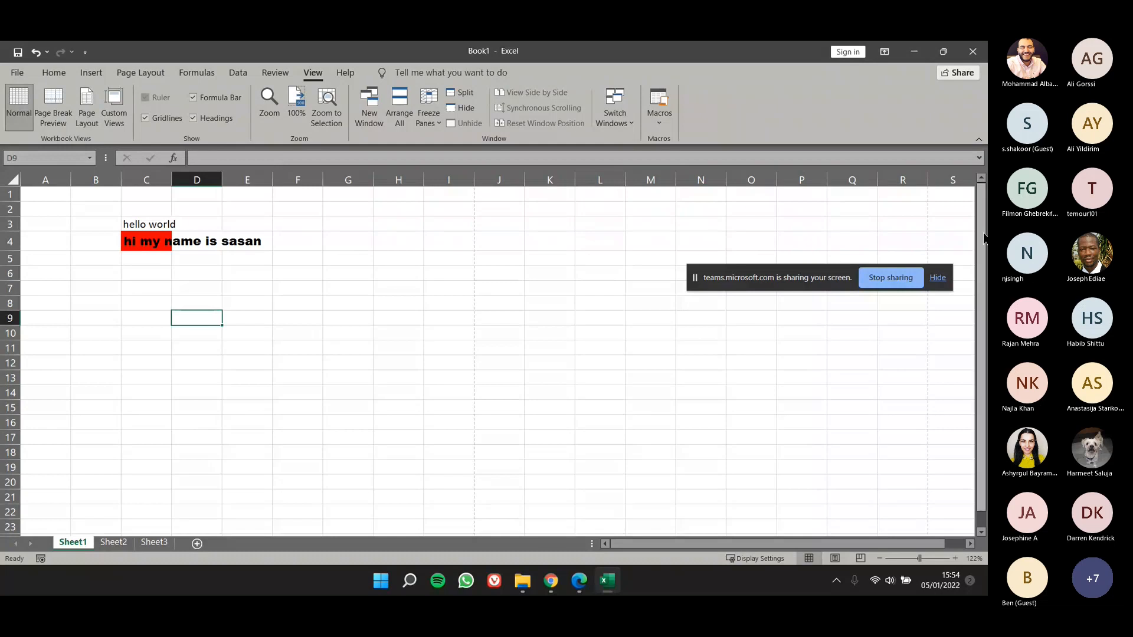
pyautogui.scroll(-3, 317, 374)
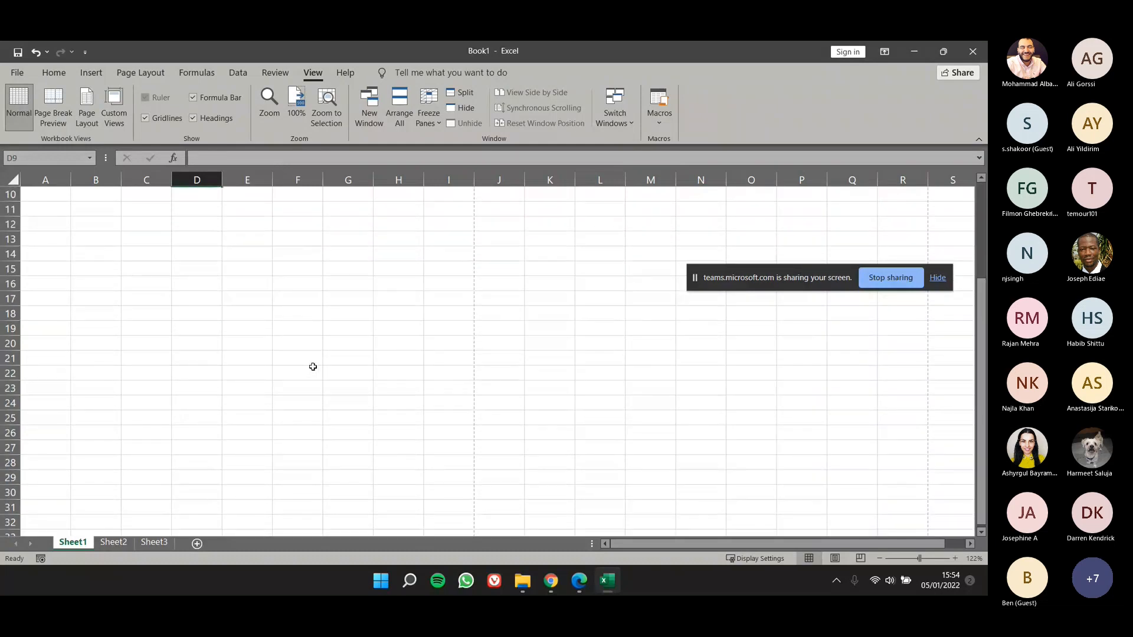
pyautogui.scroll(2, 302, 336)
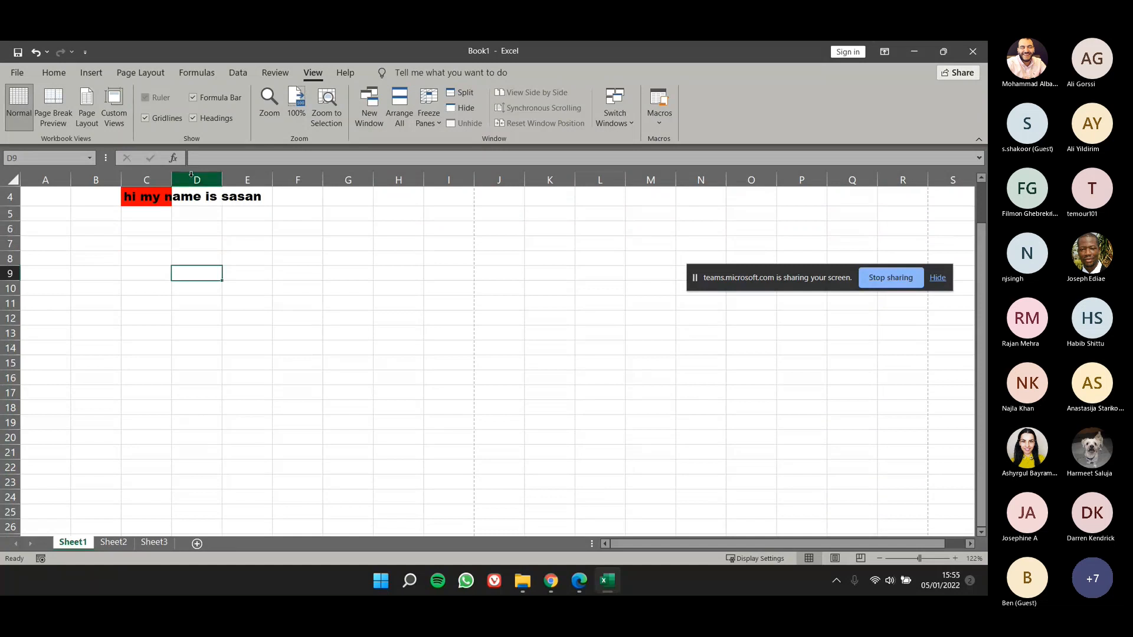
# Step: Open the recent workbook 01 Contoso Employee Info
pyautogui.click(25, 72)
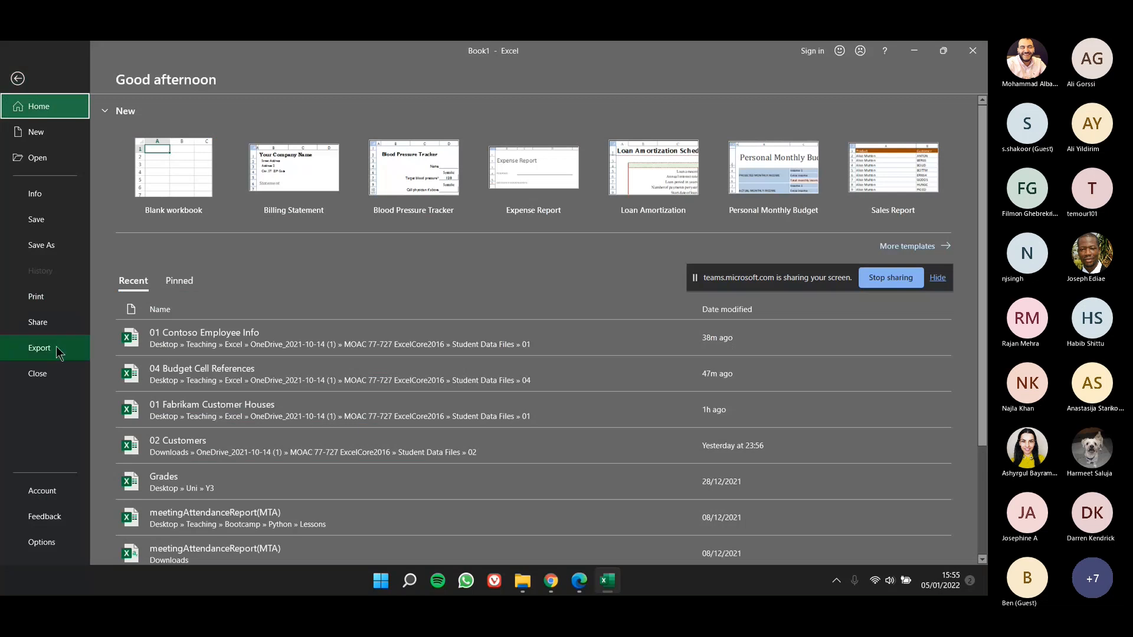
pyautogui.click(62, 161)
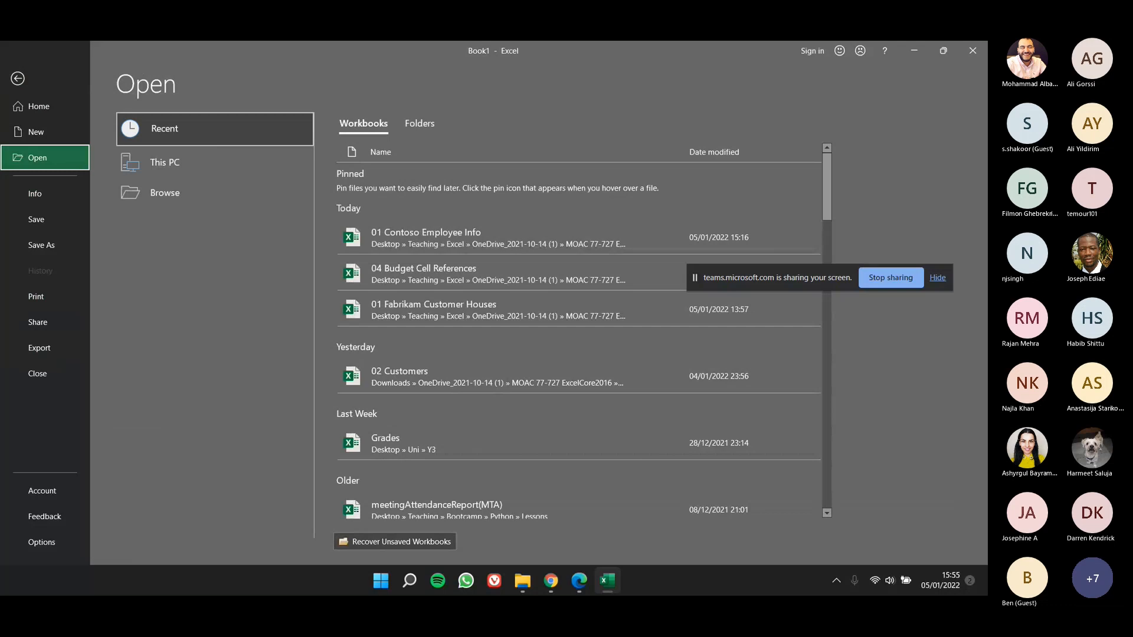
pyautogui.click(400, 236)
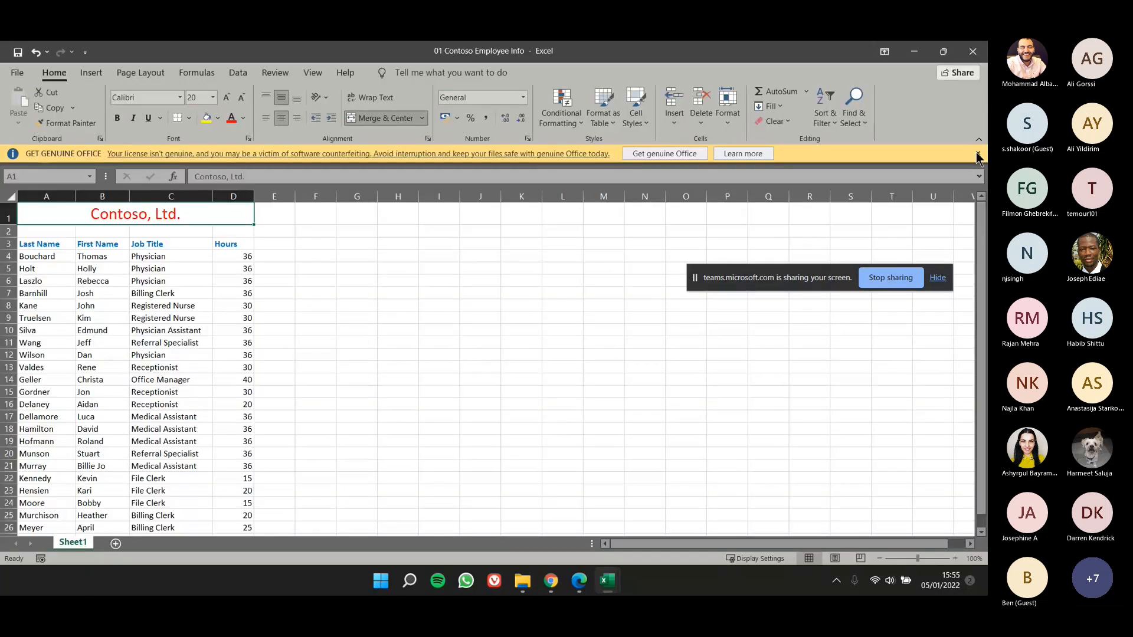
pyautogui.click(979, 157)
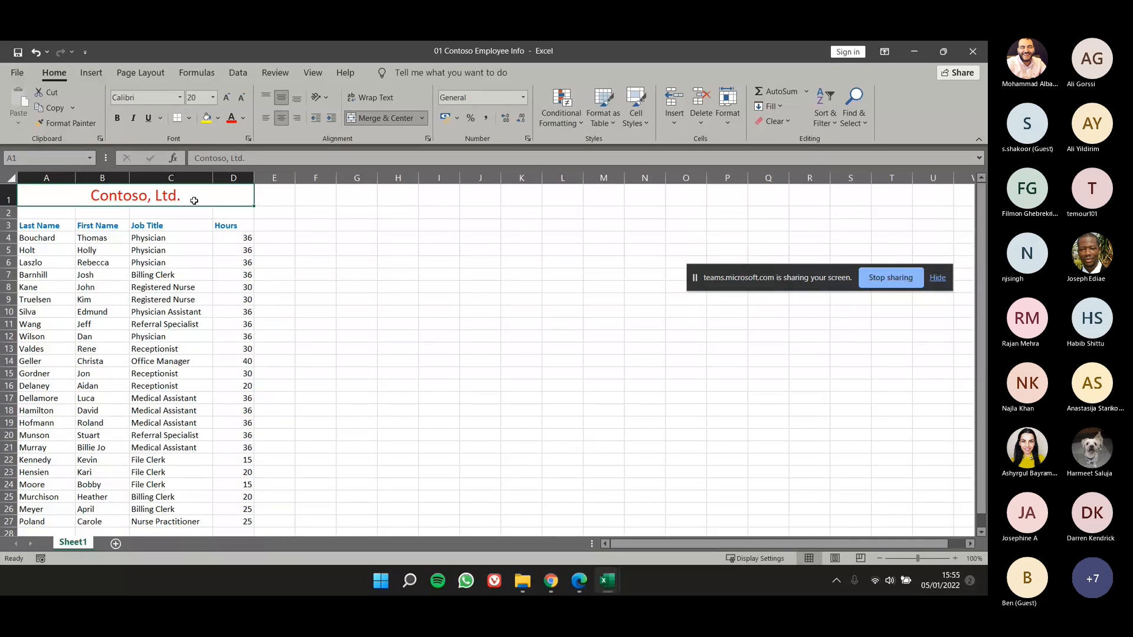
# Step: Jump to the worksheet's last used cell and return to title cell A1, twice
pyautogui.hotkey('ctrl', 'End')
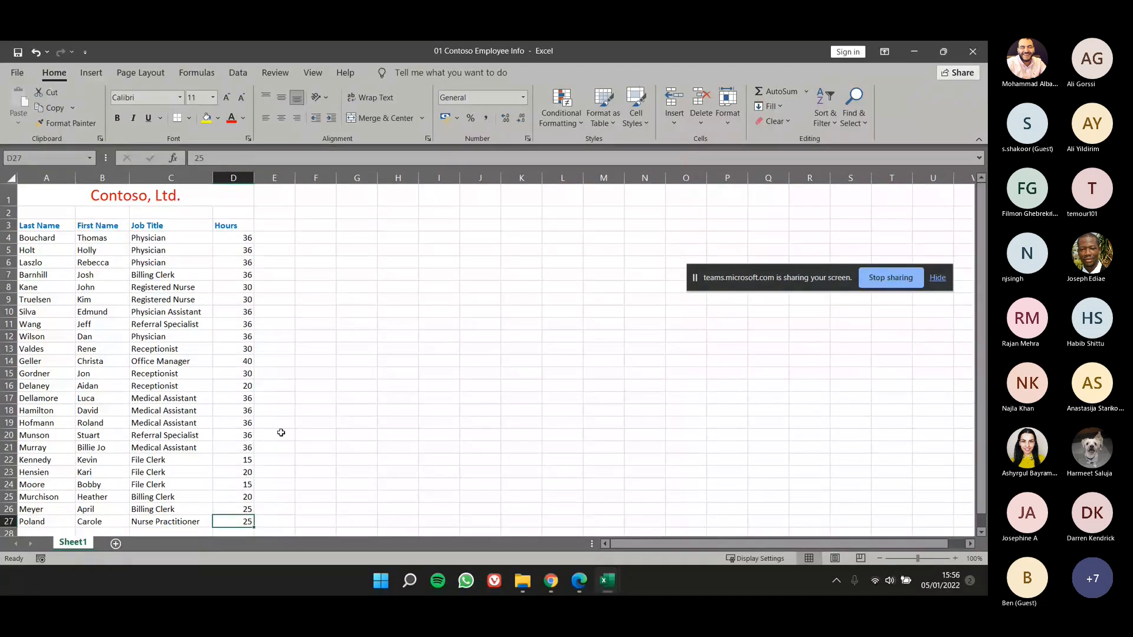
pyautogui.click(172, 193)
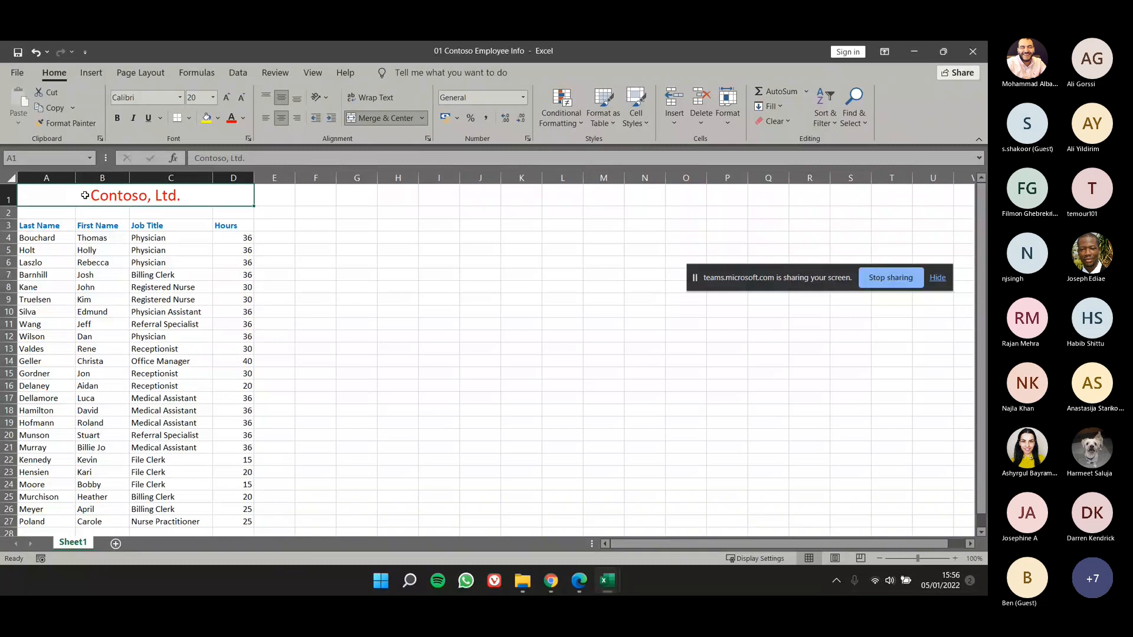
pyautogui.hotkey('ctrl', 'End')
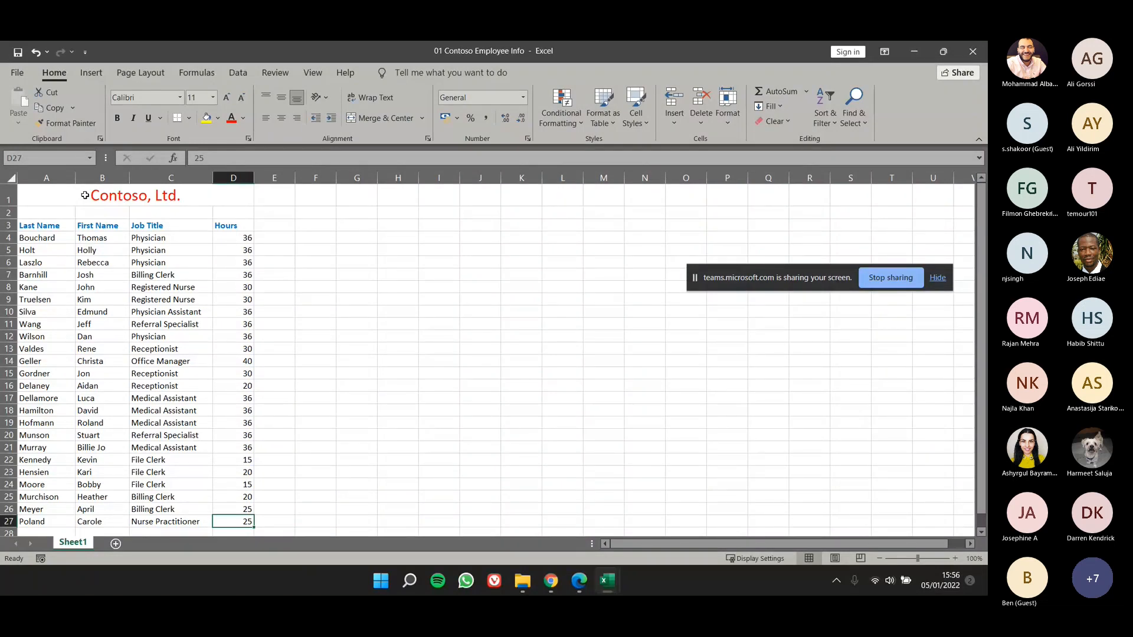
pyautogui.click(85, 195)
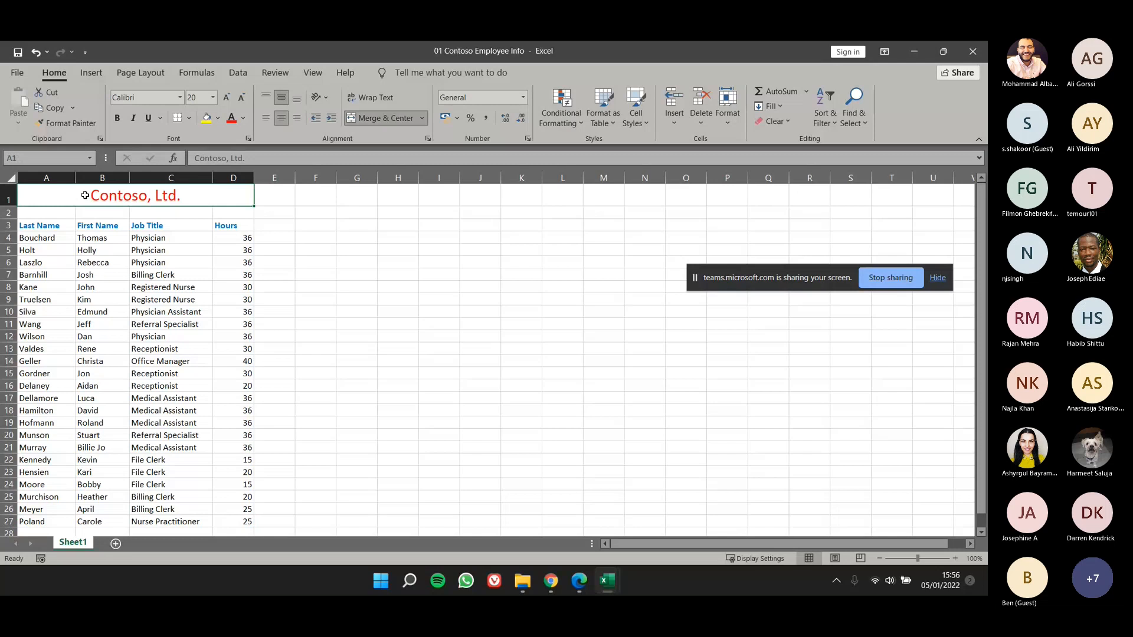
# Step: Go directly to cell A3 by entering its cell reference
pyautogui.click(76, 158)
pyautogui.write('A3')
pyautogui.press('Return')
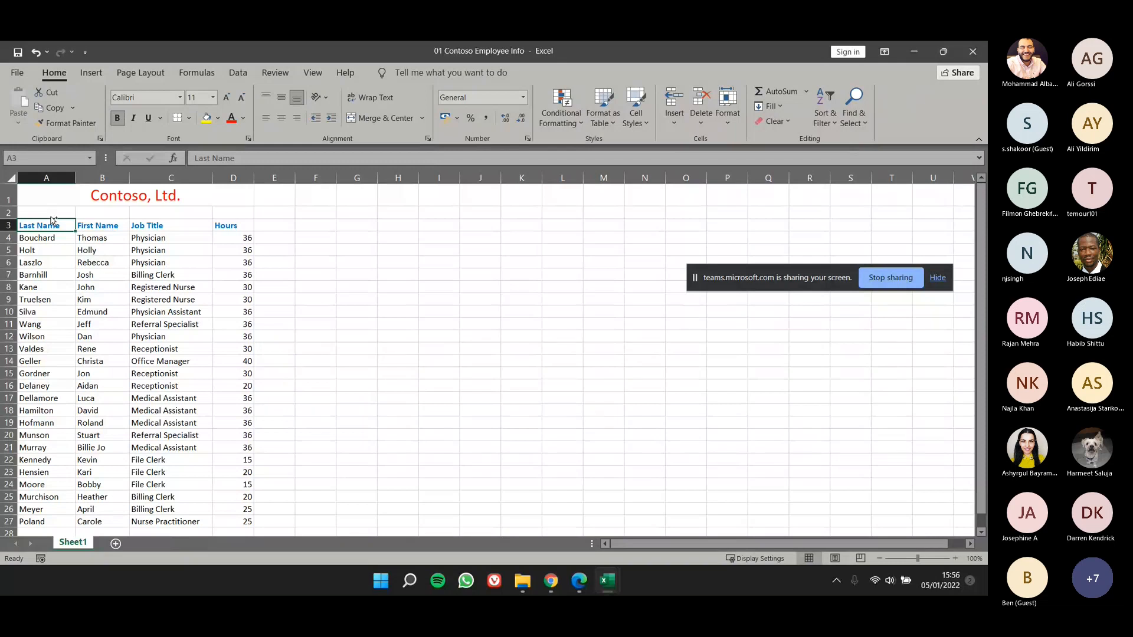
# Step: Jump to the data's last row, its last column and the bottom row of the sheet, and return to cell A1
pyautogui.hotkey('ctrl', 'Down')
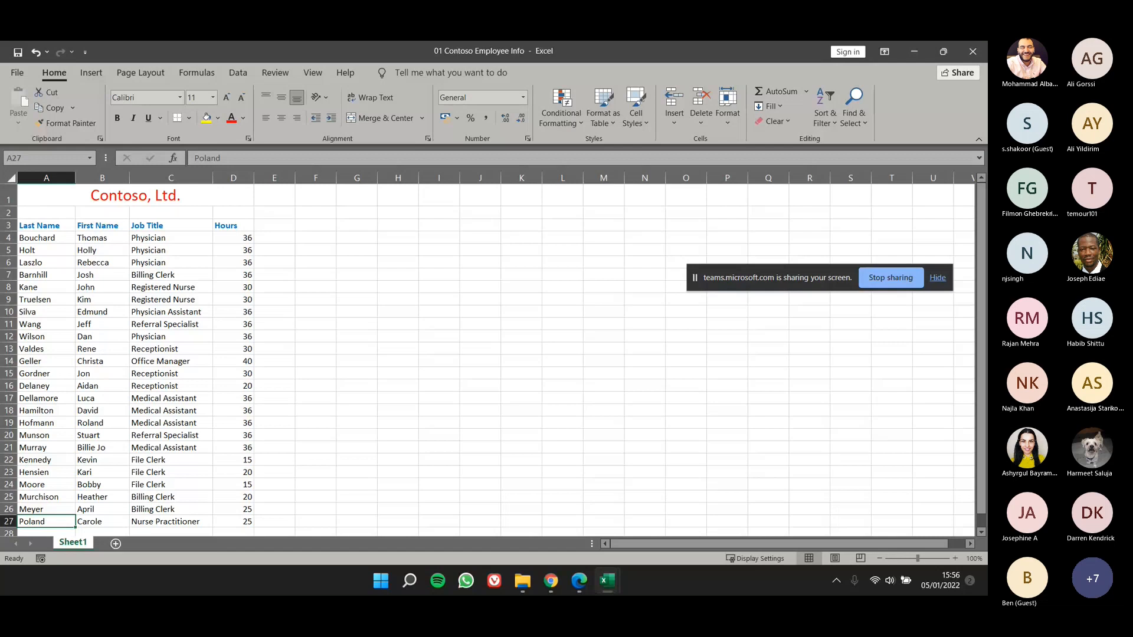
pyautogui.hotkey('ctrl', 'Right')
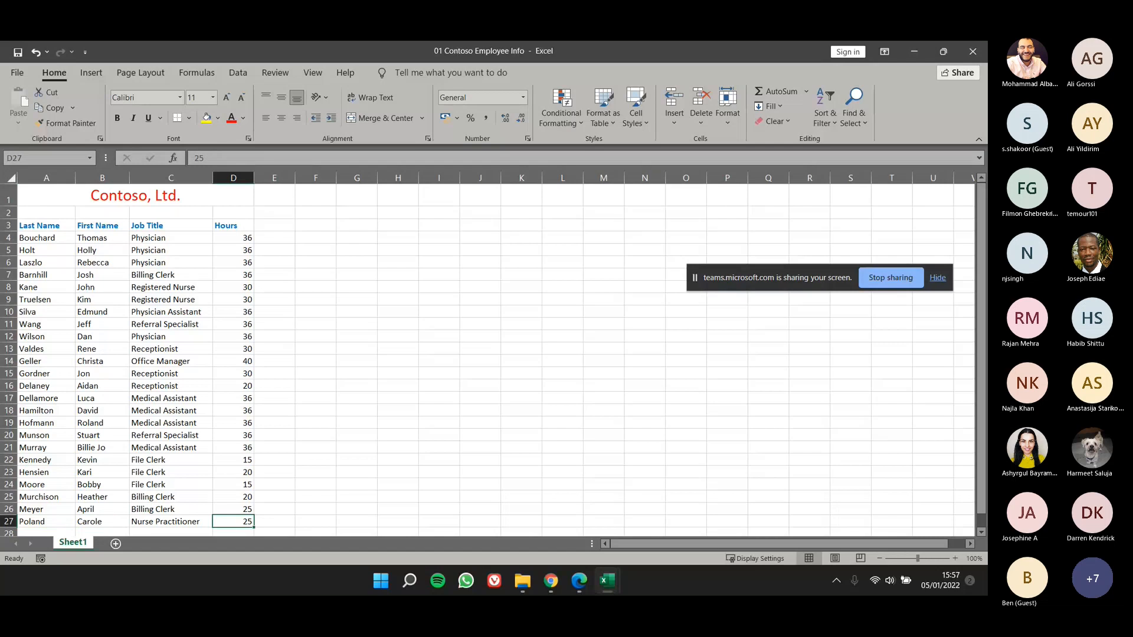
pyautogui.hotkey('ctrl', 'Down')
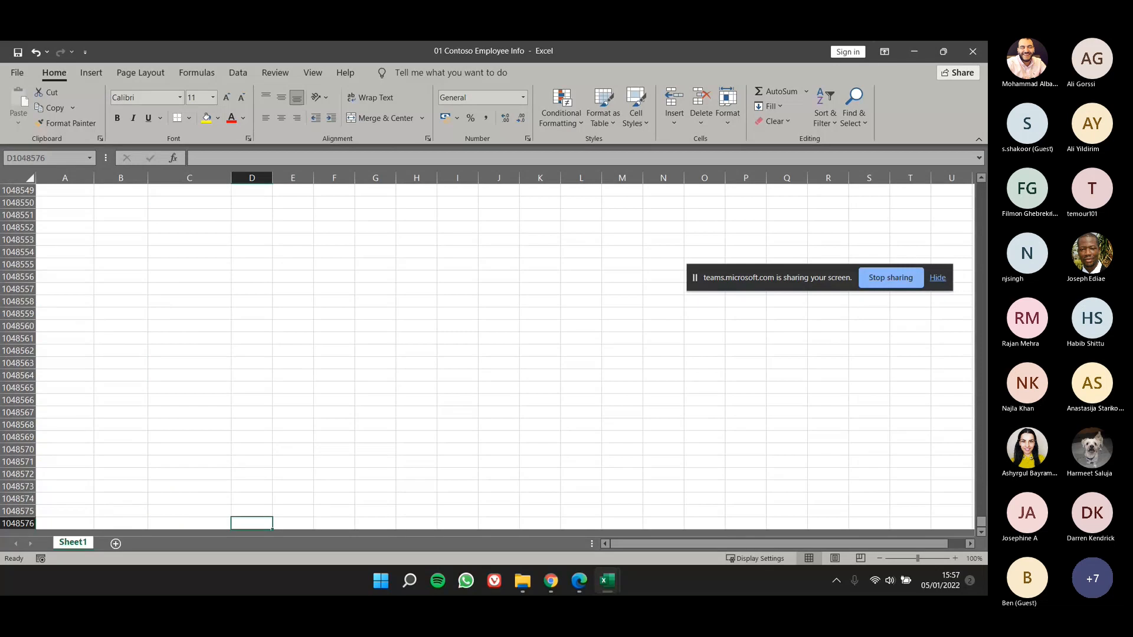
pyautogui.hotkey('ctrl', 'Home')
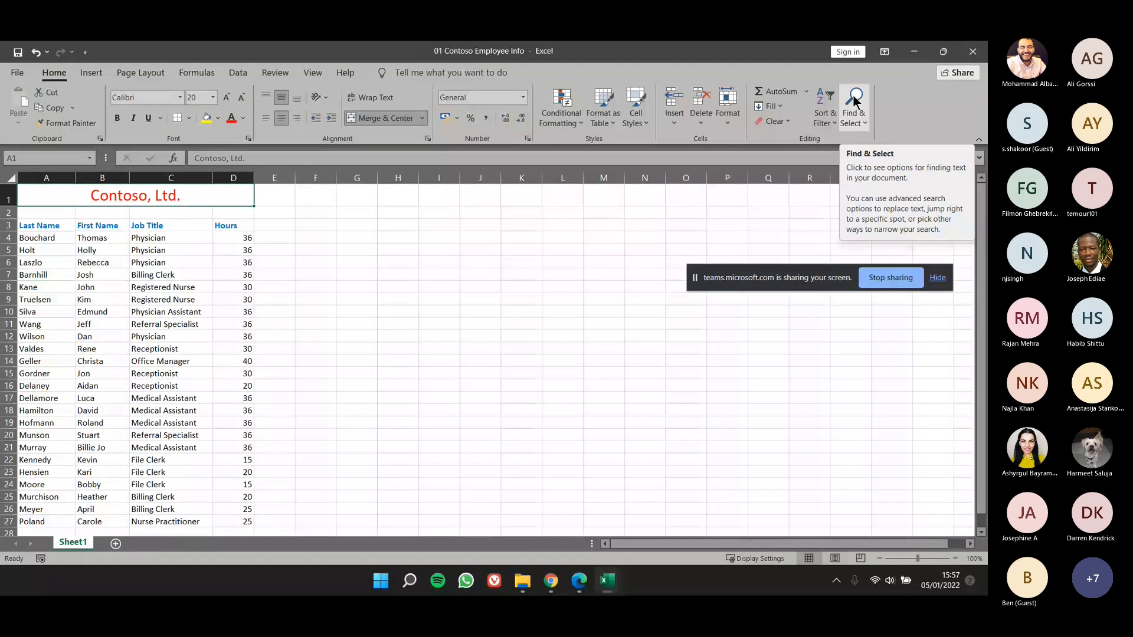
# Step: Select the worksheet's last cell using Go To Special with the Last cell option
pyautogui.click(859, 124)
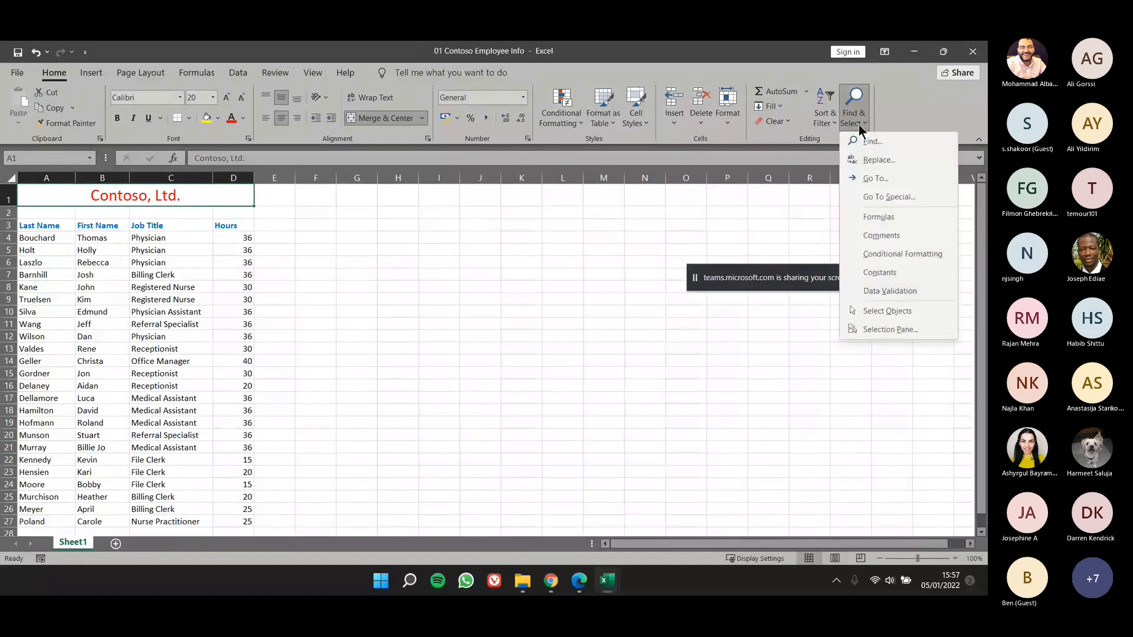
pyautogui.click(865, 195)
pyautogui.moveTo(547, 203); pyautogui.dragTo(498, 206)
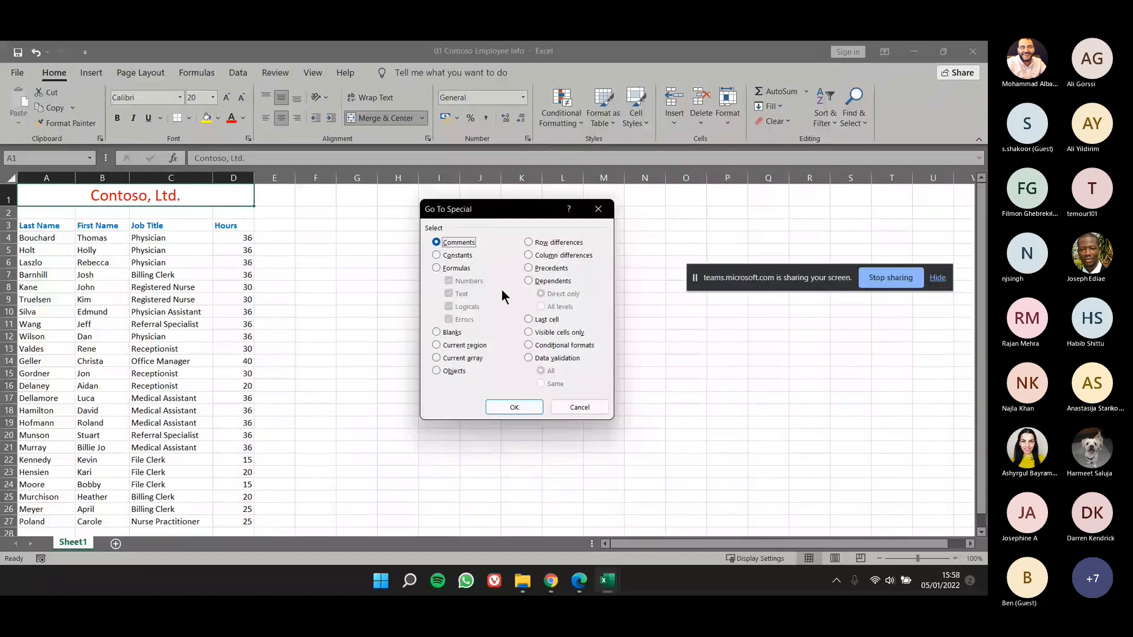
pyautogui.click(528, 320)
pyautogui.click(502, 409)
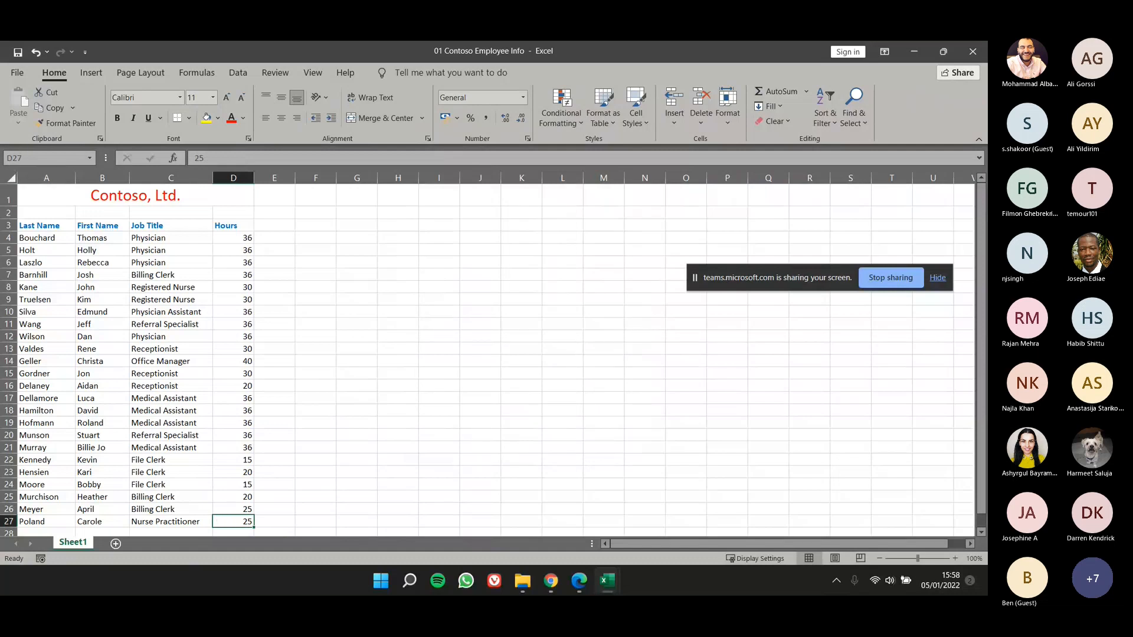
# Step: Switch to the lesson 1 PDF in Edge, view its Skill Summary page in a maximized window, and return to the Excel workbook
pyautogui.hotkey('alt', 'Tab')
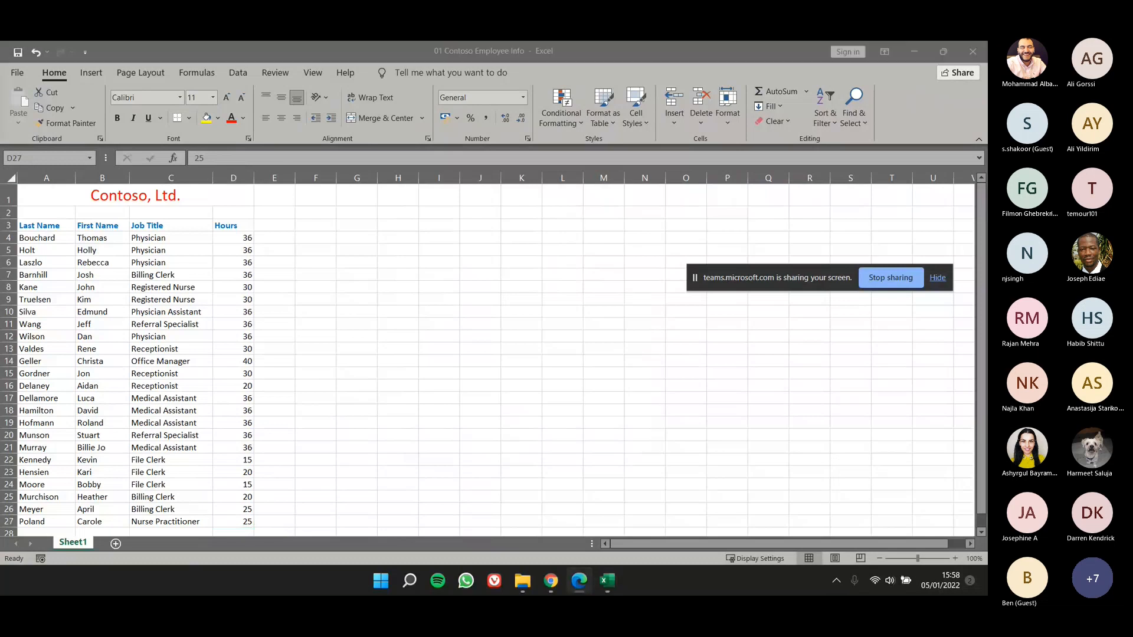
pyautogui.moveTo(645, 197); pyautogui.dragTo(671, 176)
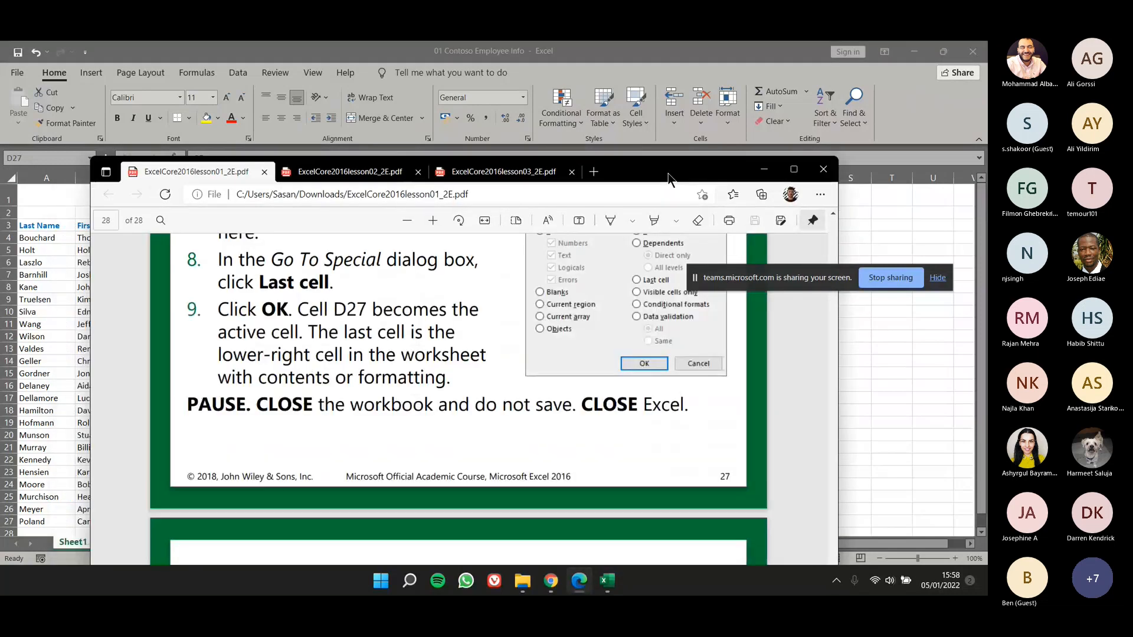
pyautogui.doubleClick(668, 175)
pyautogui.scroll(-3, 611, 277)
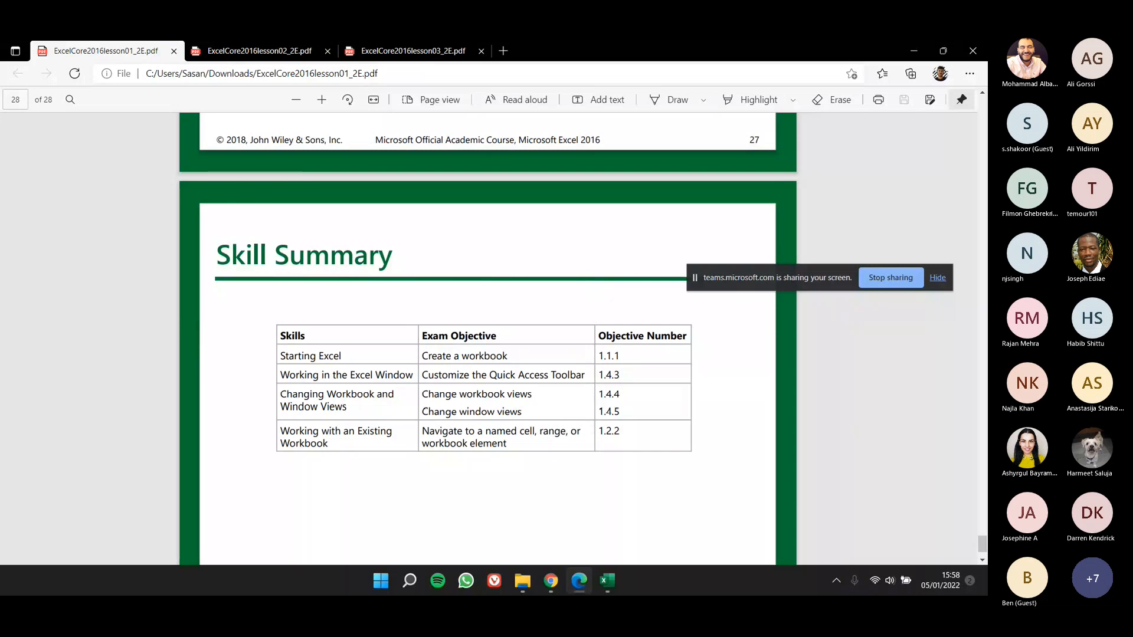
pyautogui.hotkey('alt', 'Tab')
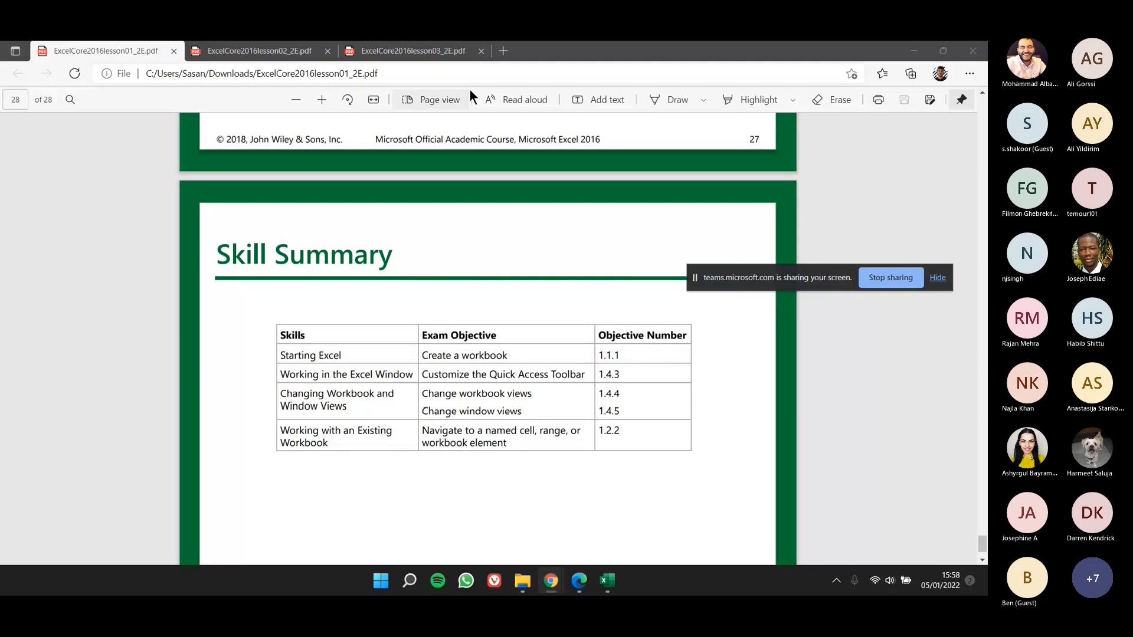
pyautogui.press('super+Down')
pyautogui.press('super+Down')
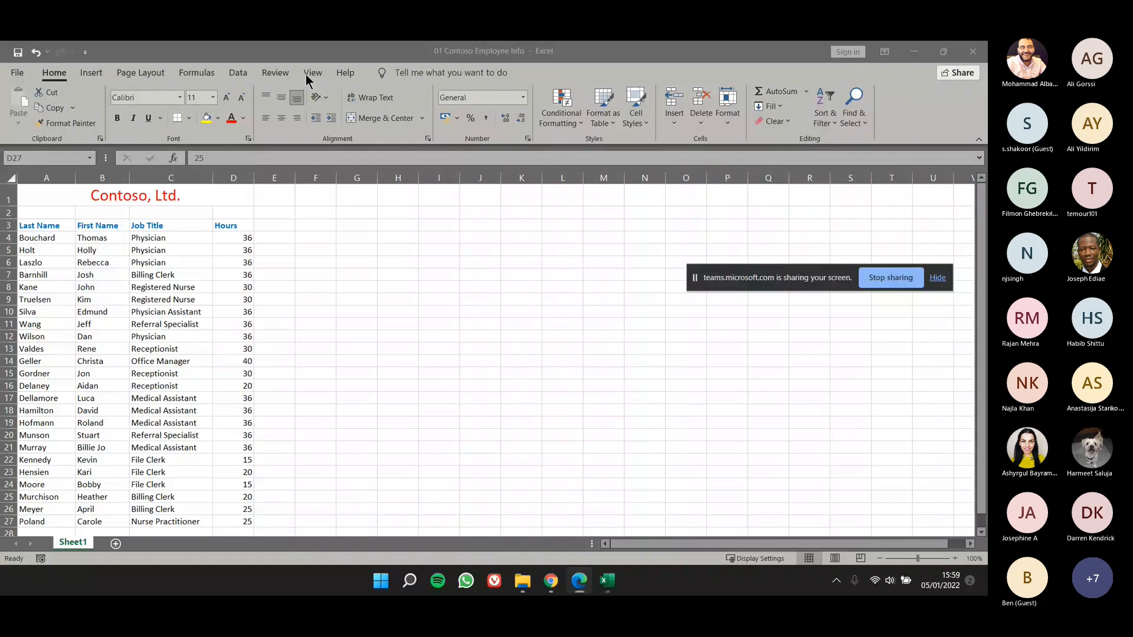
# Step: Split the window at cell D27, and move the dividers to just below row 17 and just past column K
pyautogui.click(306, 75)
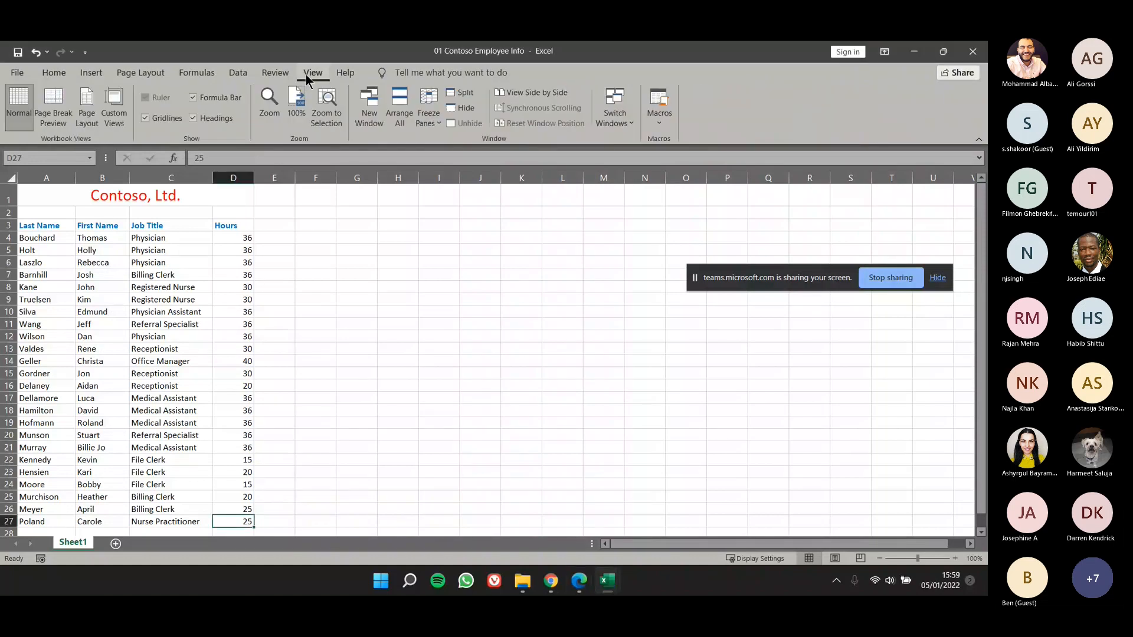
pyautogui.click(461, 92)
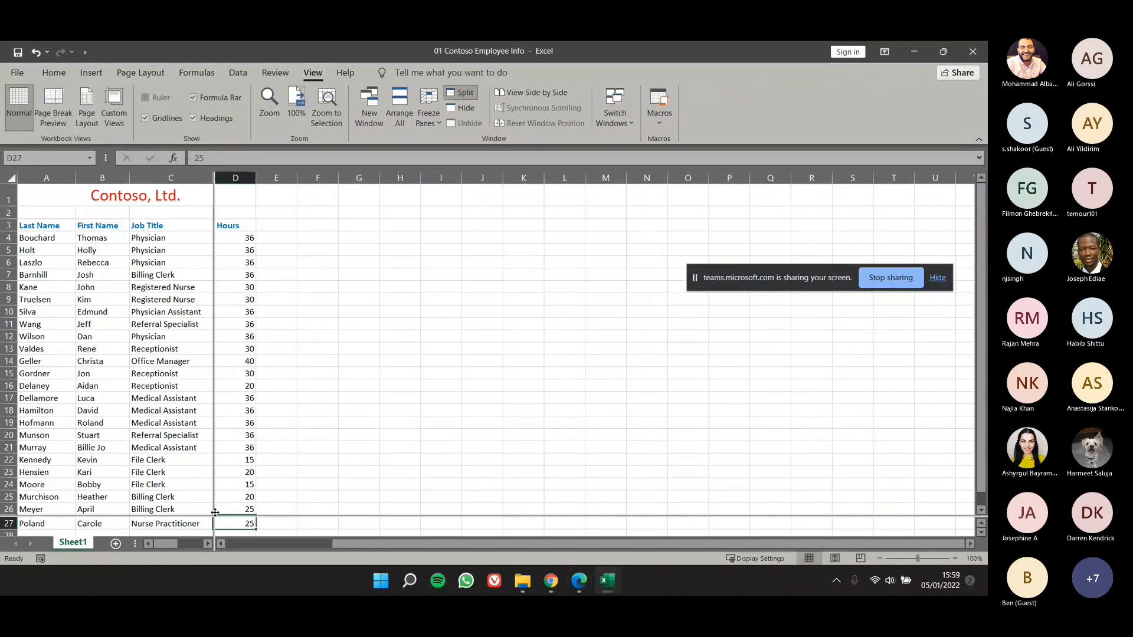
pyautogui.moveTo(215, 513); pyautogui.dragTo(478, 468)
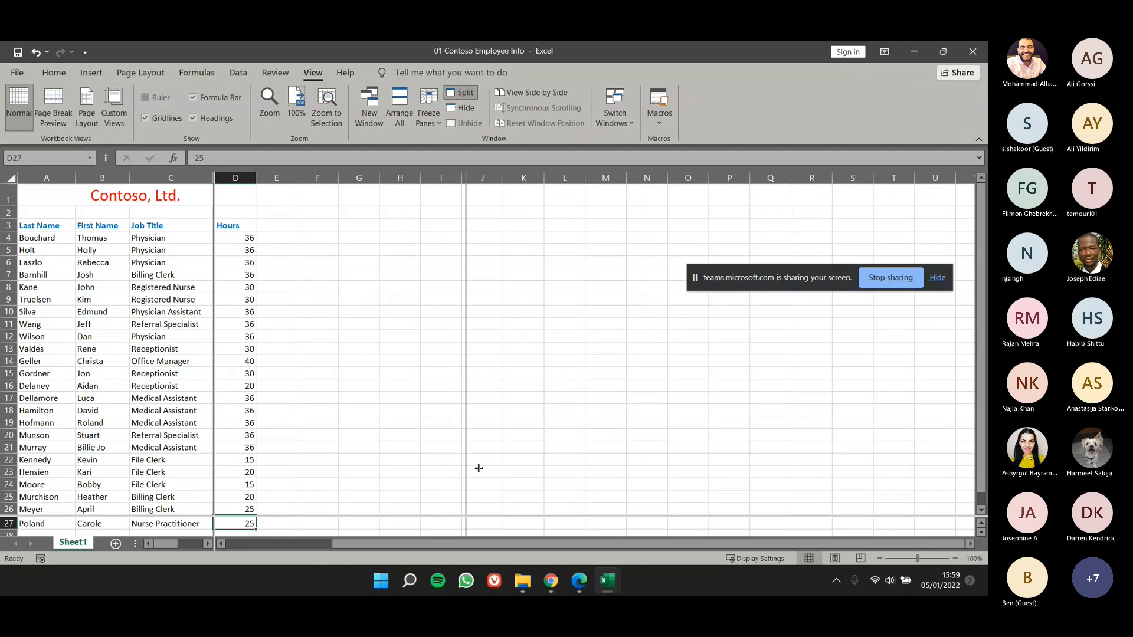
pyautogui.moveTo(479, 468); pyautogui.dragTo(503, 471)
pyautogui.moveTo(534, 516); pyautogui.dragTo(376, 323)
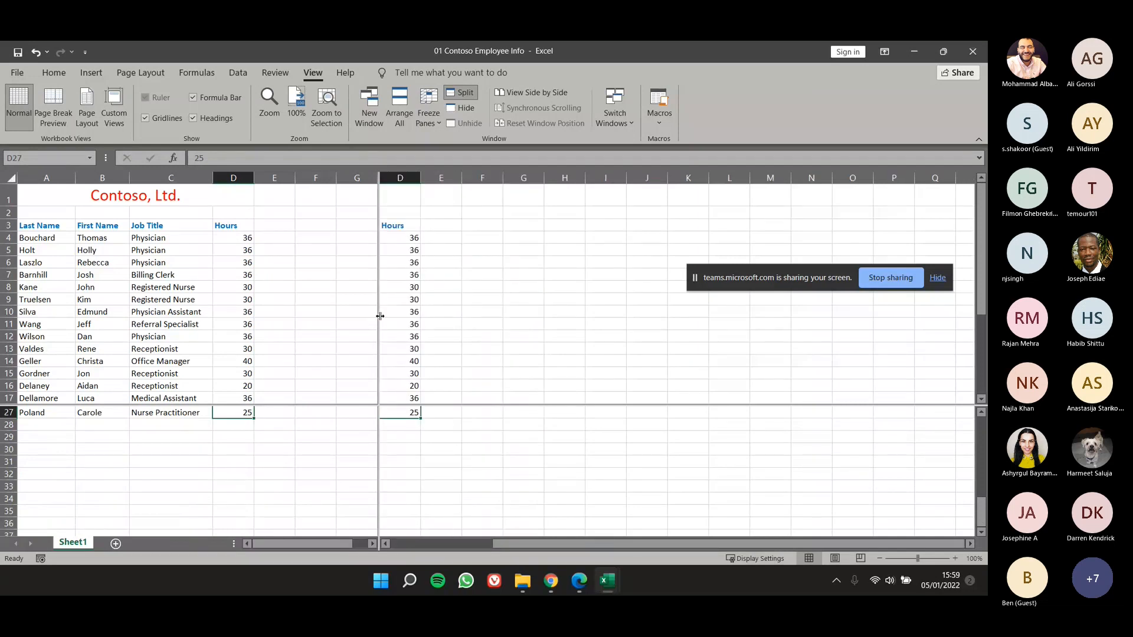
pyautogui.moveTo(380, 317); pyautogui.dragTo(543, 327)
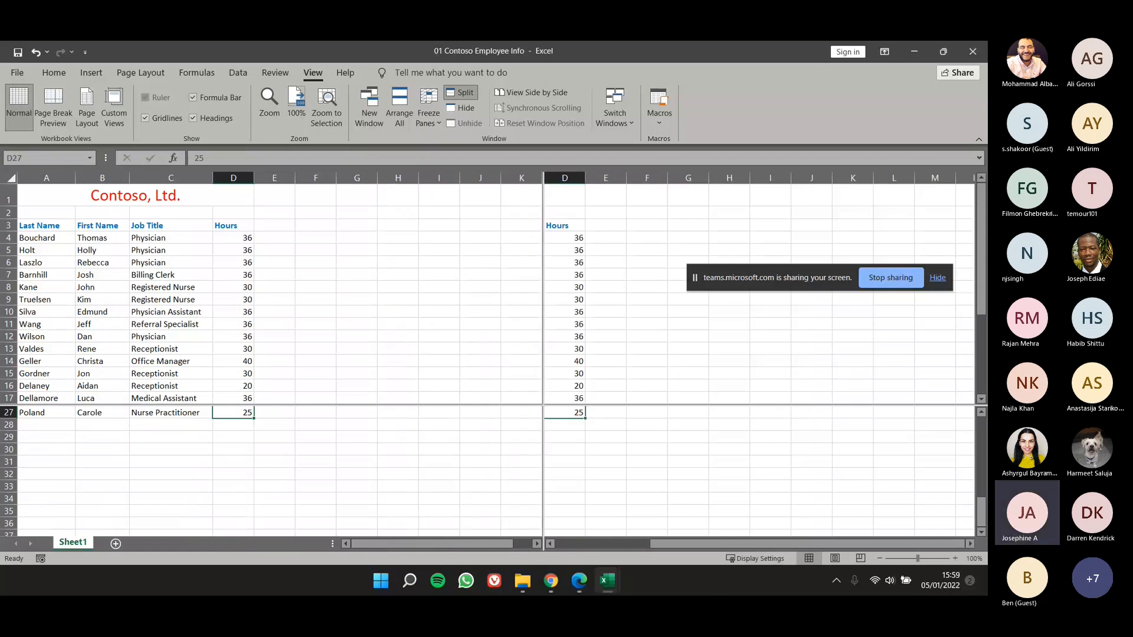
# Step: Scroll the lower panes up to row 21, and remove the window split
pyautogui.scroll(2, 451, 356)
pyautogui.scroll(1, 451, 372)
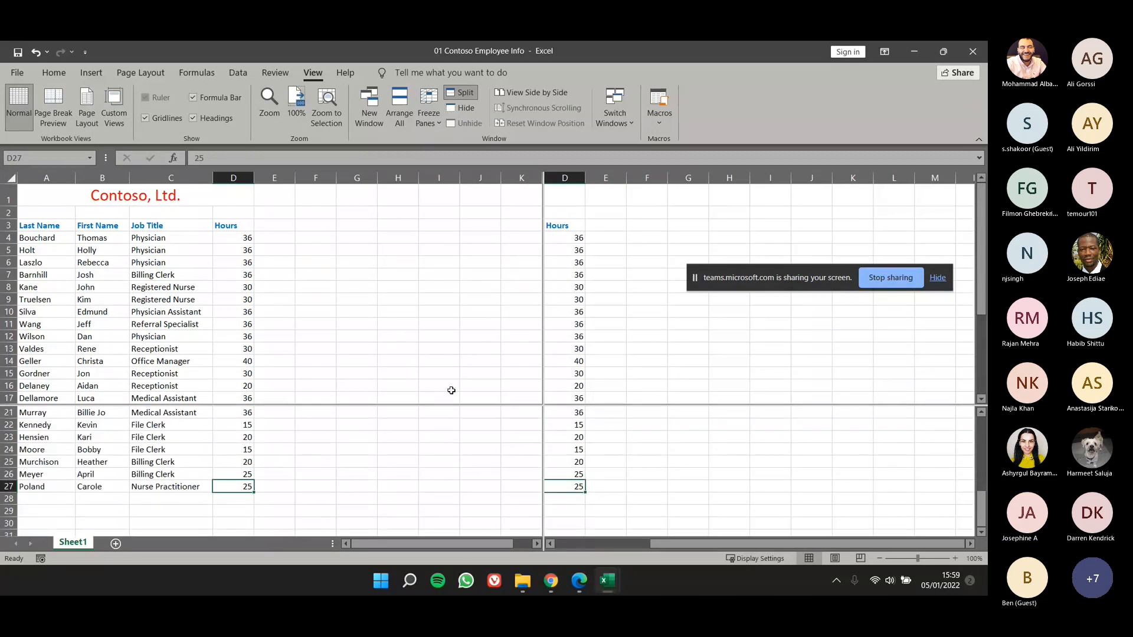
pyautogui.click(453, 93)
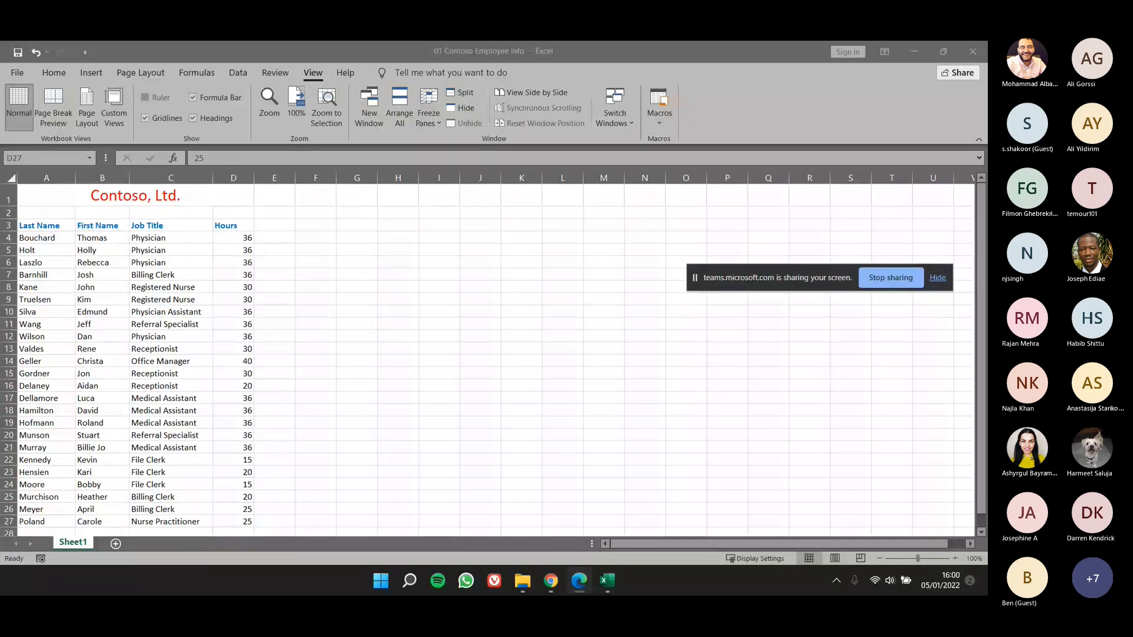
# Step: Bring the lesson 2 PDF in Edge into view over the workbook
pyautogui.moveTo(0, 130); pyautogui.dragTo(685, 157)
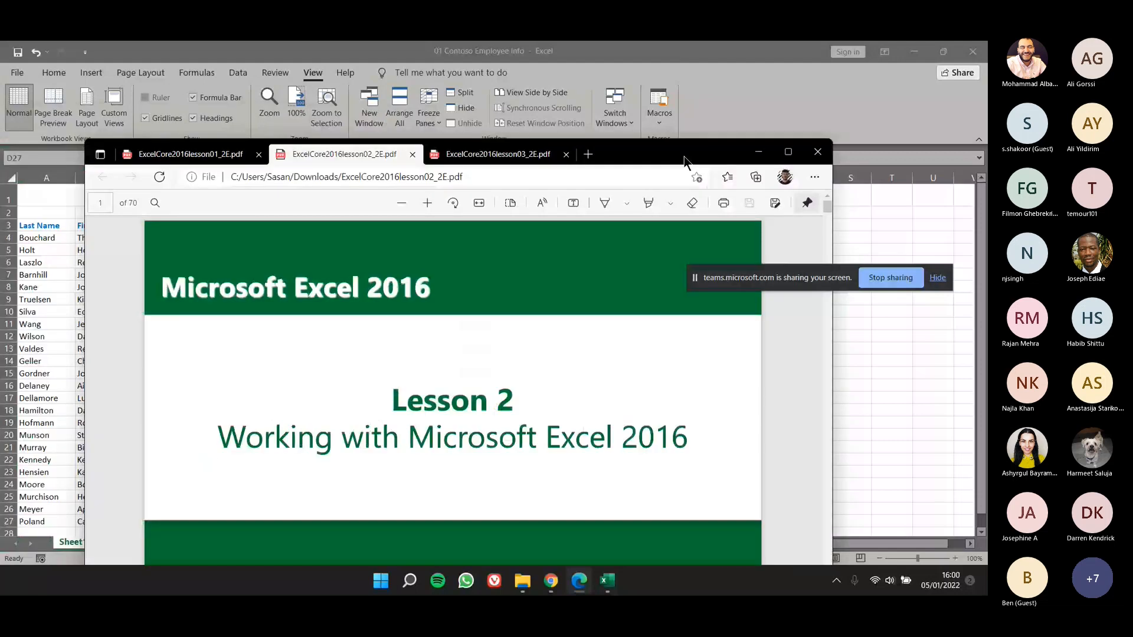
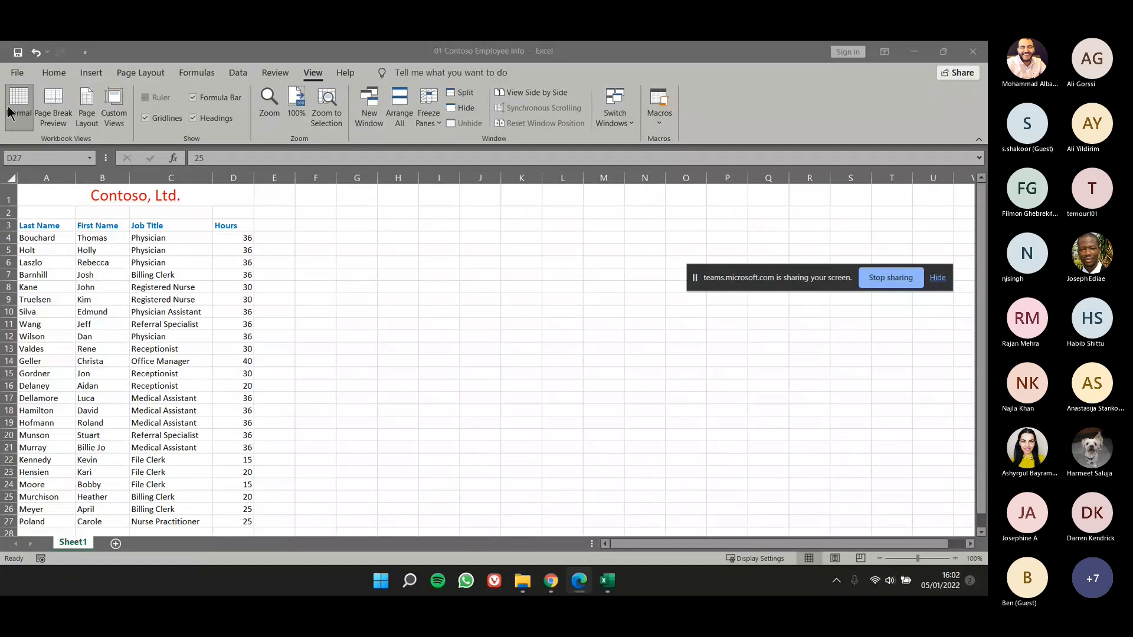
# Step: Return to Excel and close the 01 Contoso Employee Info workbook
pyautogui.click(16, 77)
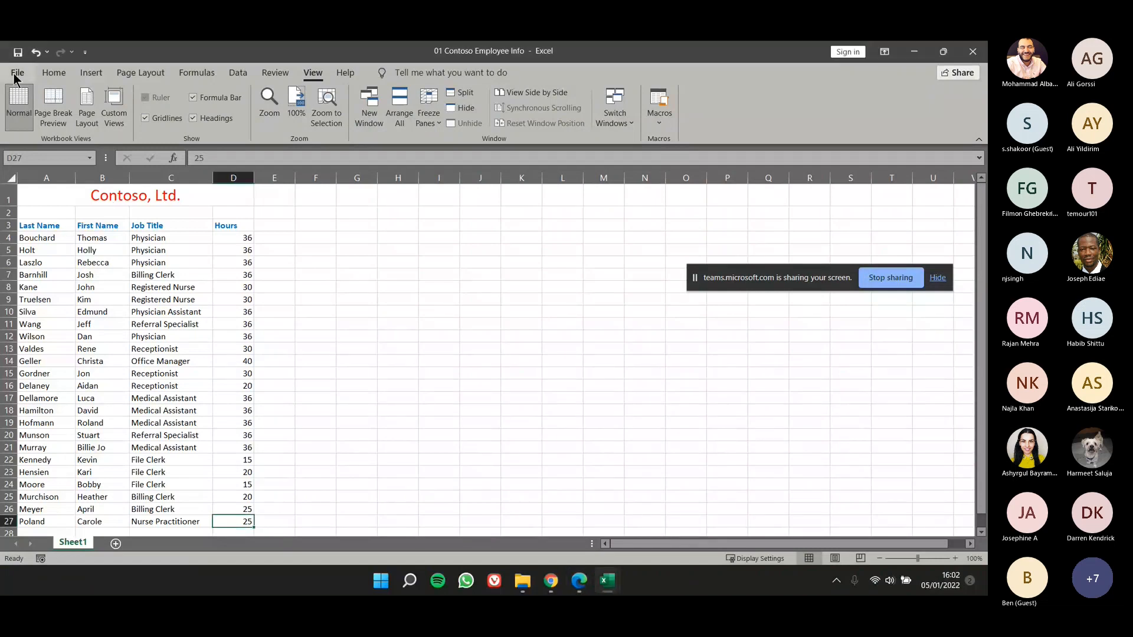
pyautogui.click(17, 74)
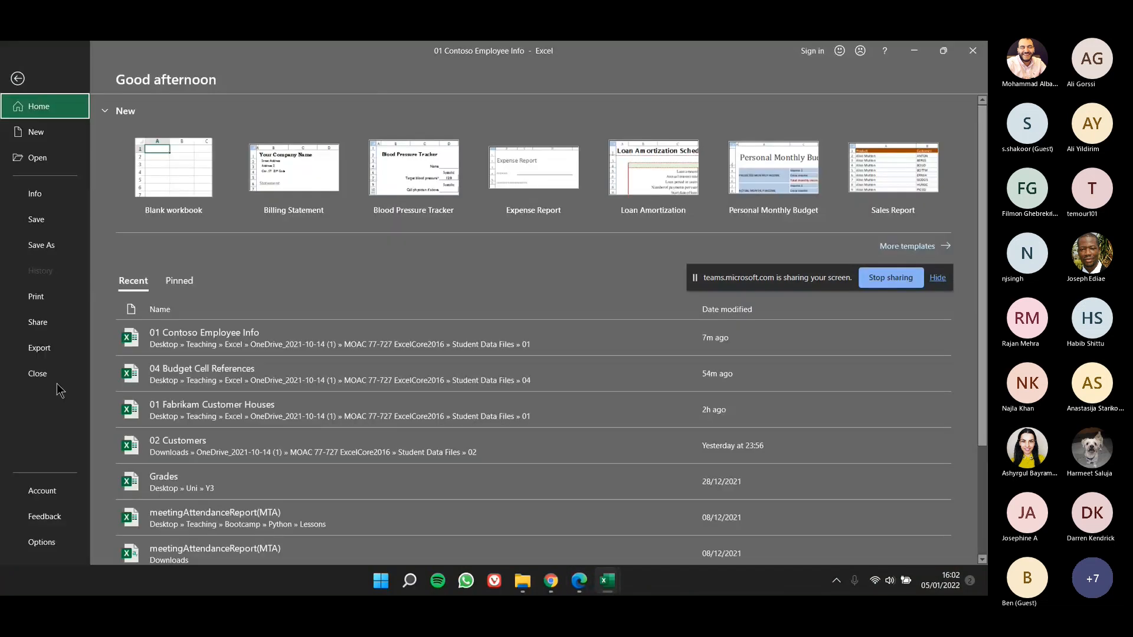
pyautogui.click(57, 380)
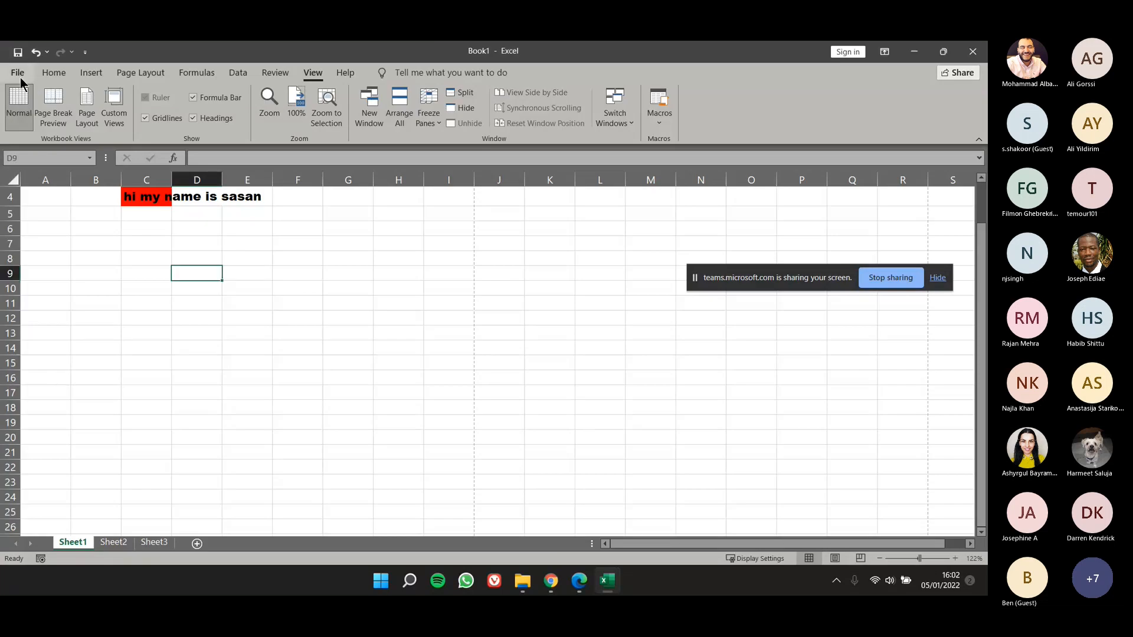
# Step: Clear the contents of cells B1 to G9 on Sheet1 of Book1
pyautogui.scroll(1, 167, 313)
pyautogui.moveTo(349, 318); pyautogui.dragTo(110, 201)
pyautogui.rightClick(125, 229)
pyautogui.click(199, 384)
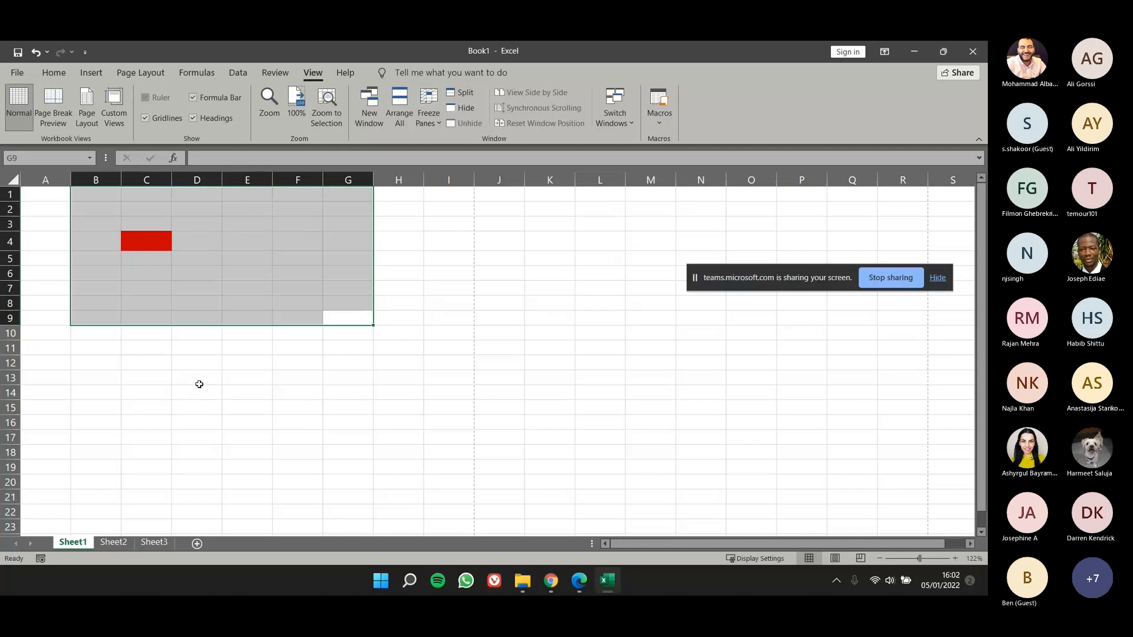
pyautogui.click(146, 241)
# Step: Close Book1 without saving its changes, and create a new blank workbook
pyautogui.click(23, 76)
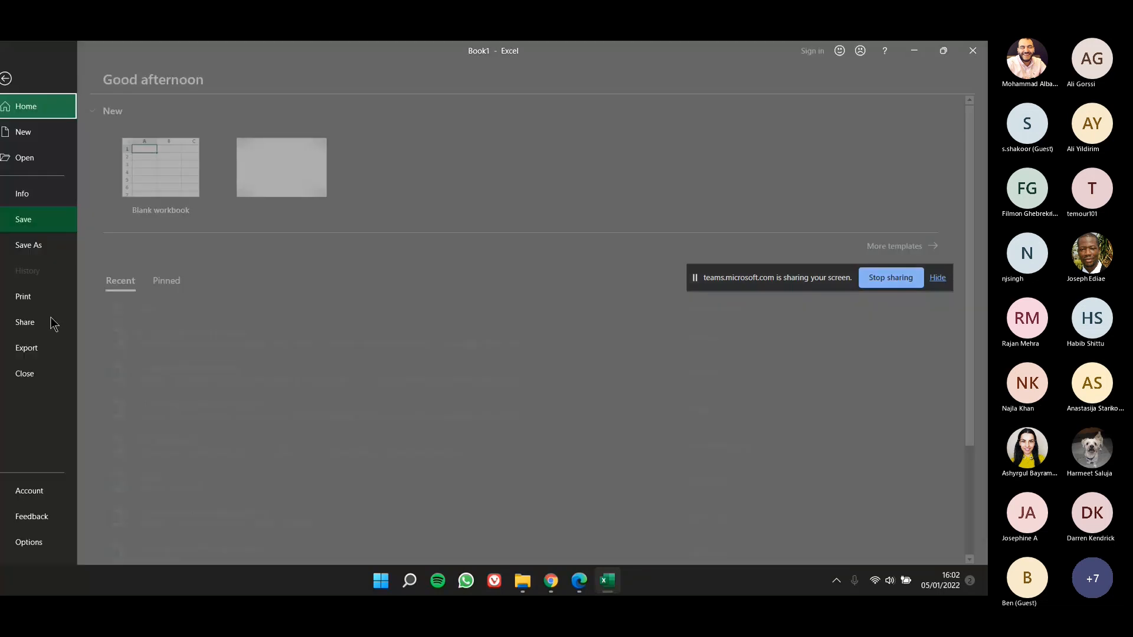
pyautogui.click(37, 375)
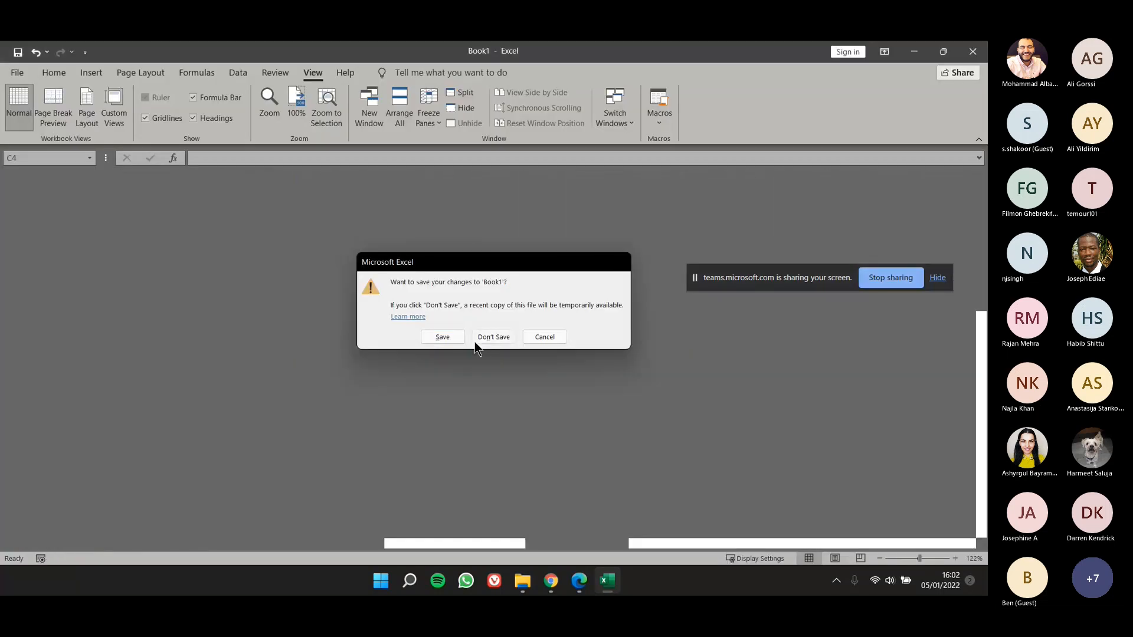
pyautogui.click(476, 342)
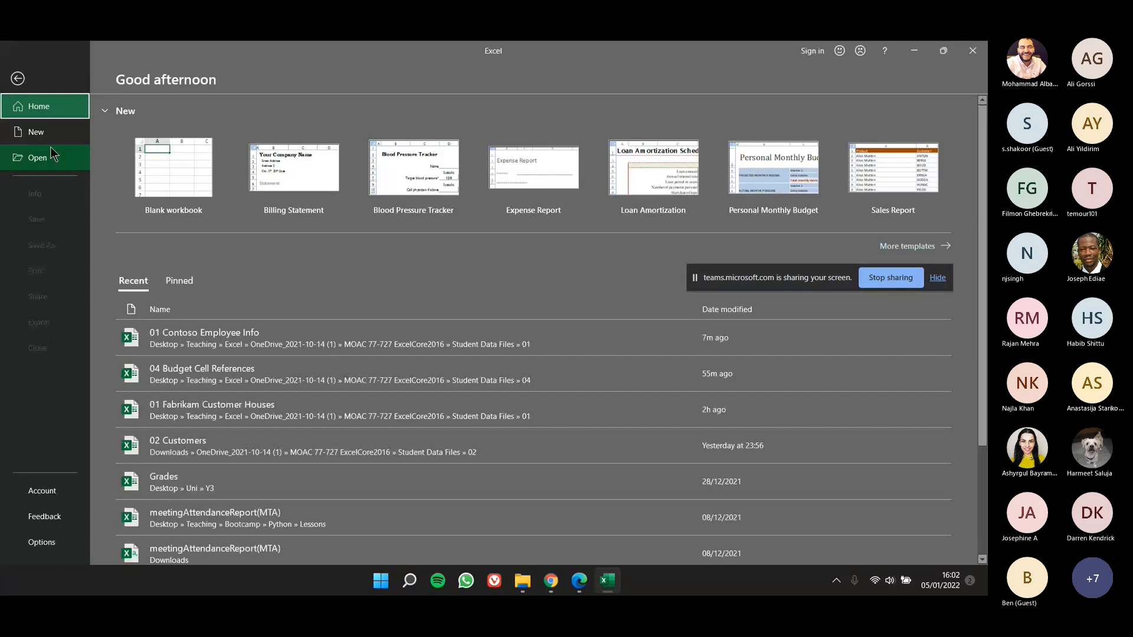
pyautogui.click(51, 132)
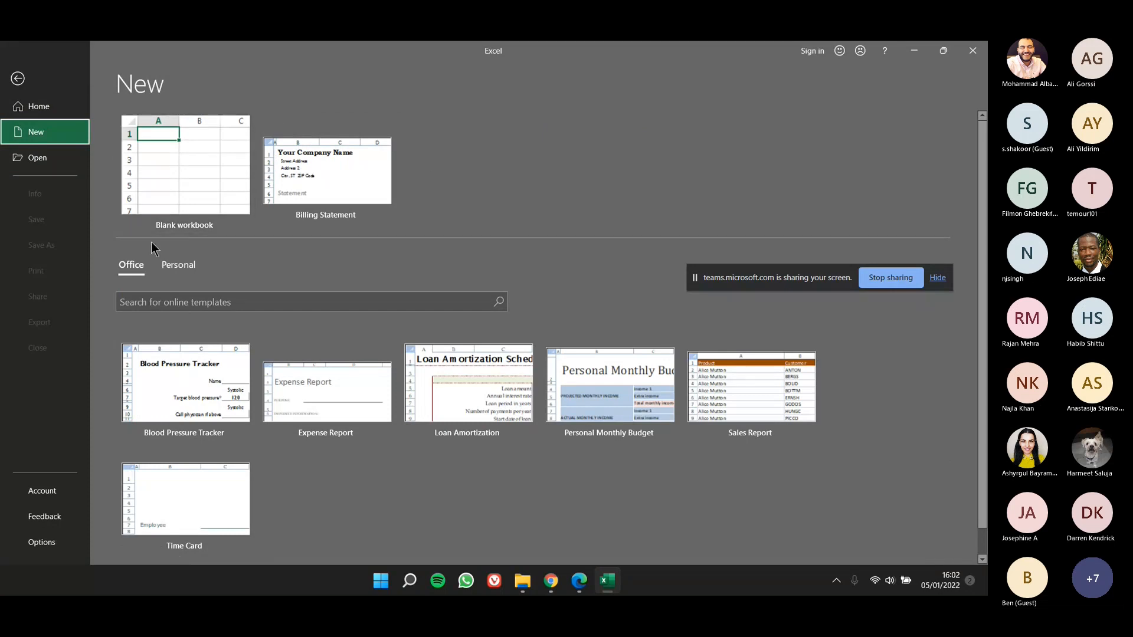
pyautogui.click(144, 189)
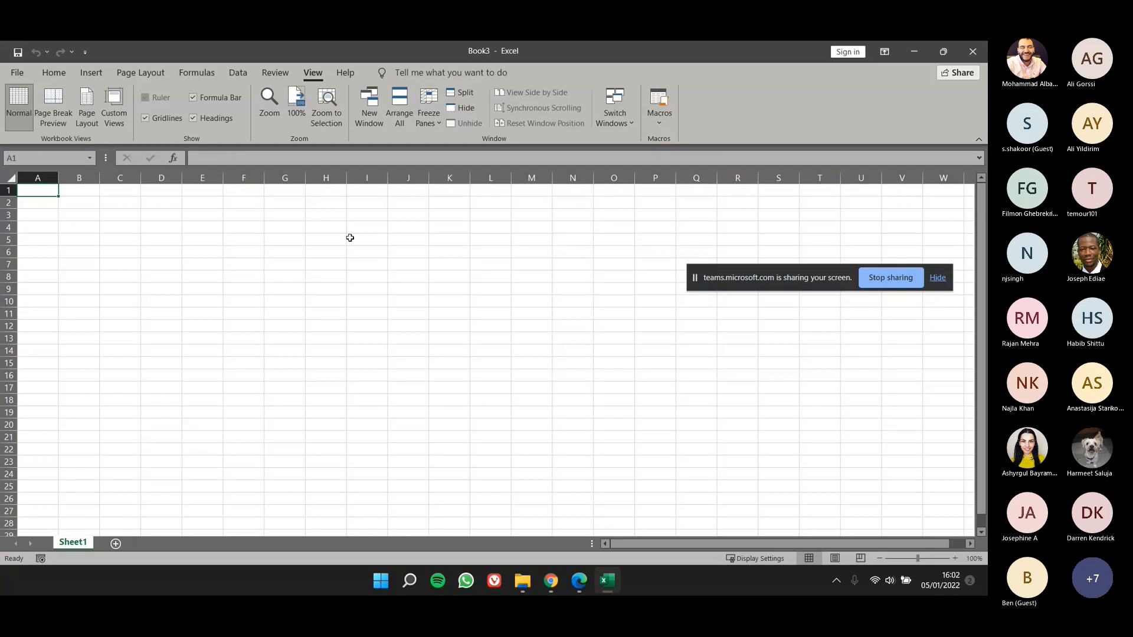
# Step: View the AutoSum function choices and the number categories in the Format Cells dialog, and close the dialog without changes
pyautogui.click(54, 72)
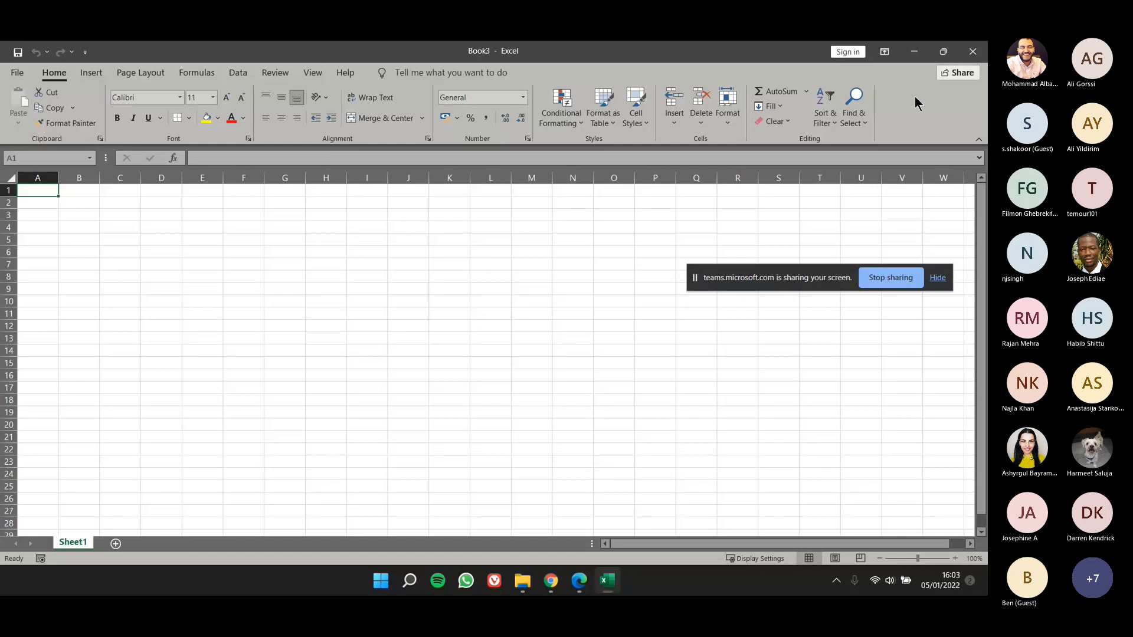
pyautogui.click(808, 91)
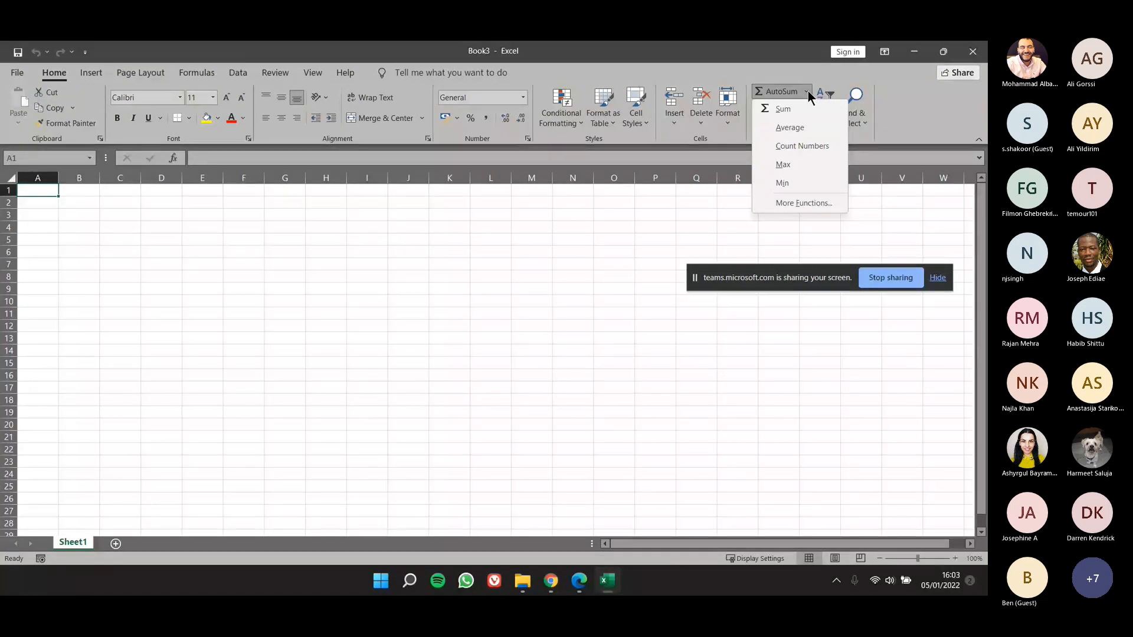
pyautogui.click(528, 142)
pyautogui.moveTo(516, 162)
pyautogui.mouseDown()
pyautogui.moveTo(550, 185)
pyautogui.moveTo(532, 179)
pyautogui.mouseUp()
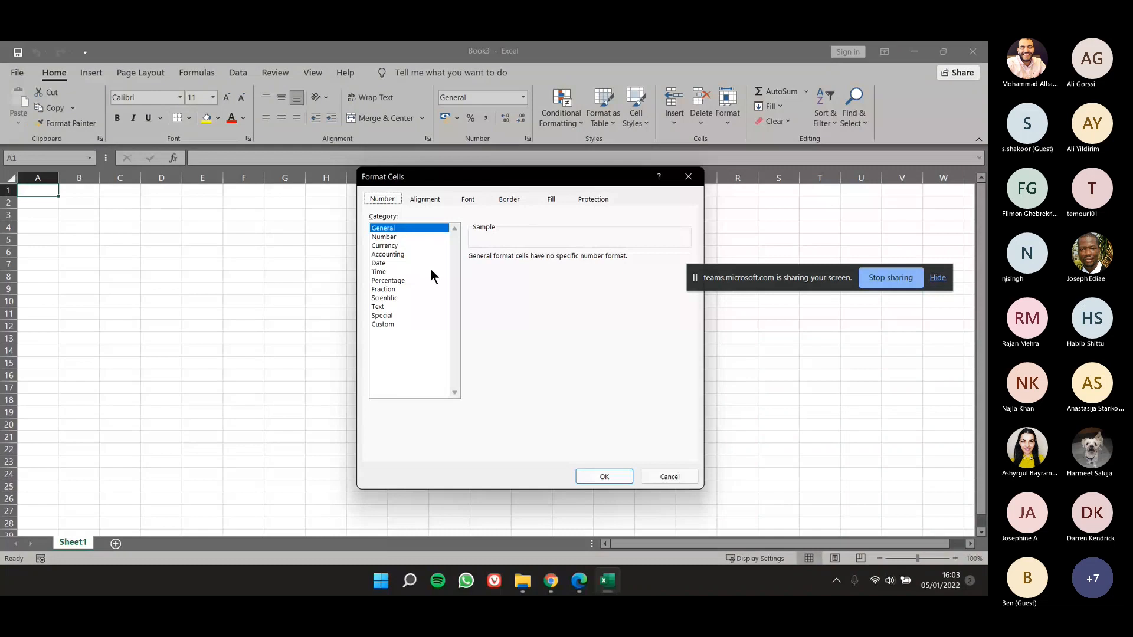
pyautogui.moveTo(529, 184); pyautogui.dragTo(489, 207)
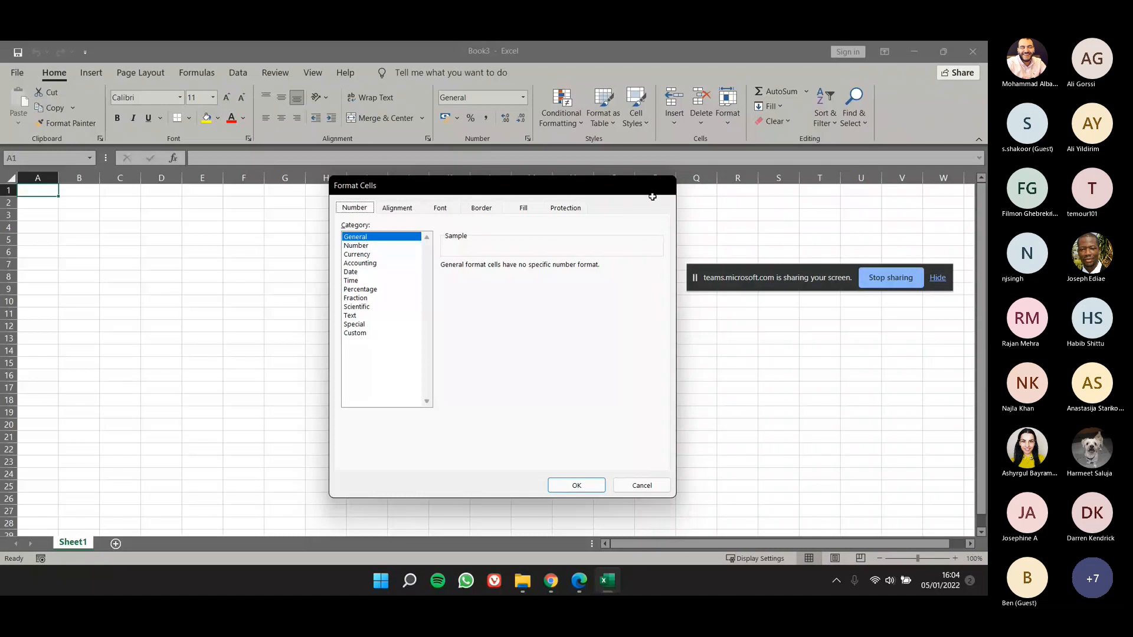
pyautogui.press('Escape')
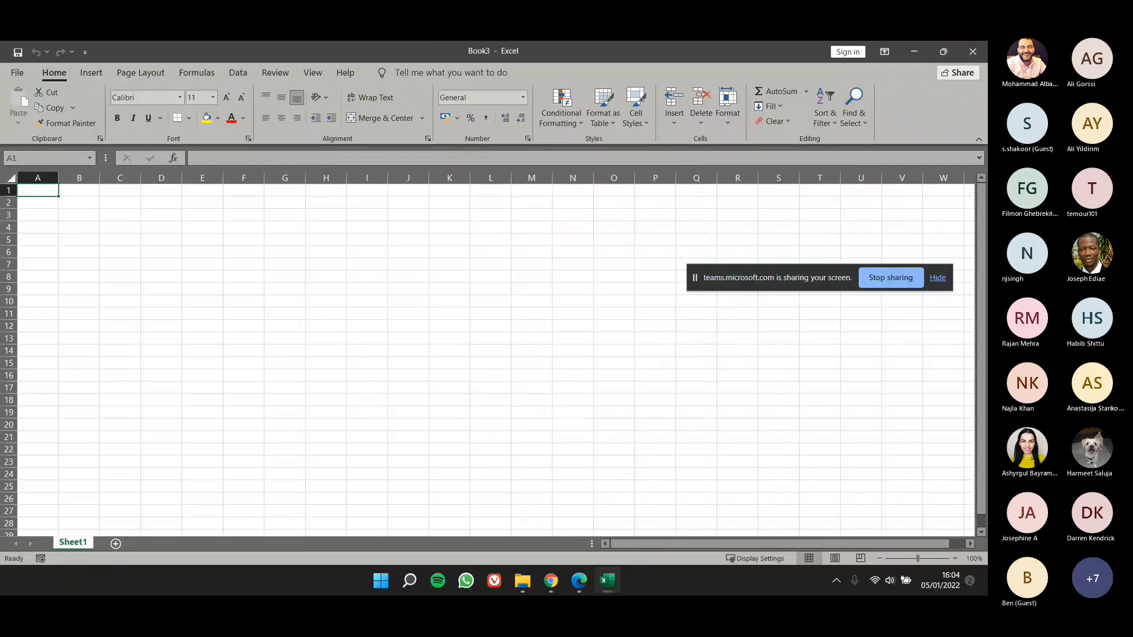
# Step: Switch to the lesson 2 PDF in Edge, and read the Create a Workbook from Scratch slides 2 to 4 in a maximized window
pyautogui.hotkey('alt', 'Tab')
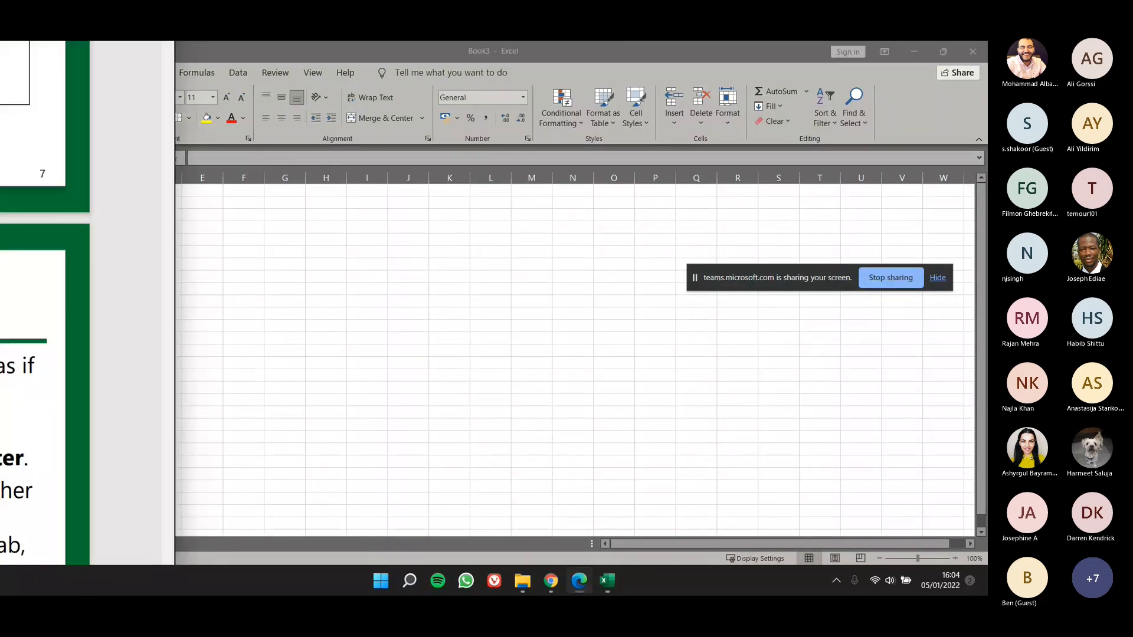
pyautogui.moveTo(0, 41); pyautogui.dragTo(644, 179)
pyautogui.doubleClick(643, 180)
pyautogui.scroll(3, 471, 283)
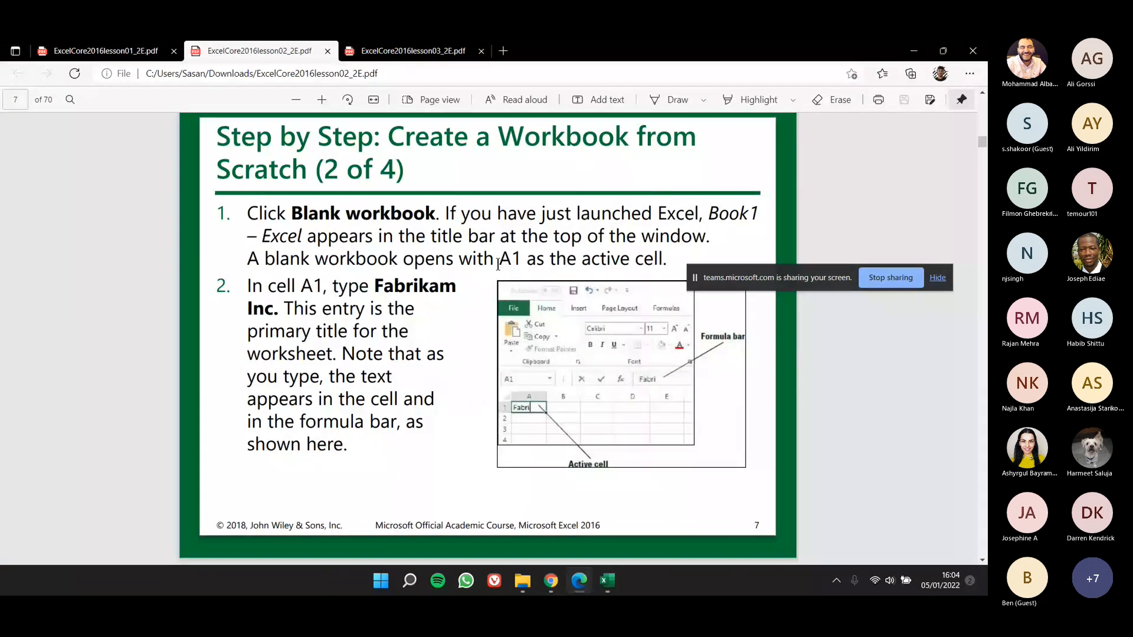
pyautogui.scroll(5, 419, 318)
pyautogui.scroll(-4, 419, 319)
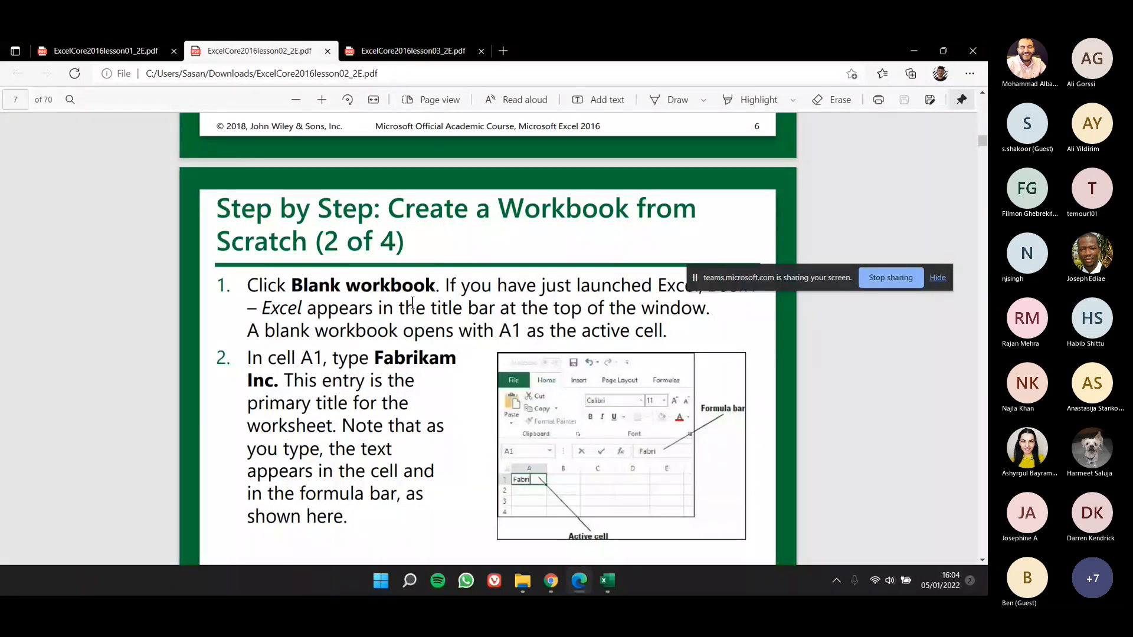
pyautogui.scroll(-8, 499, 420)
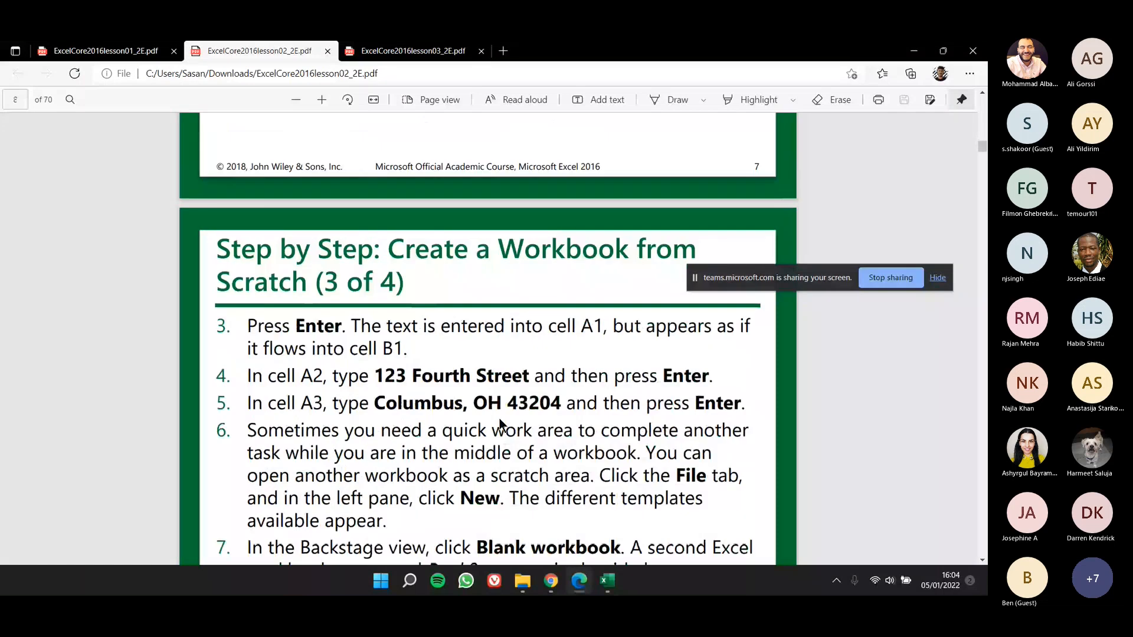
pyautogui.scroll(-8, 499, 419)
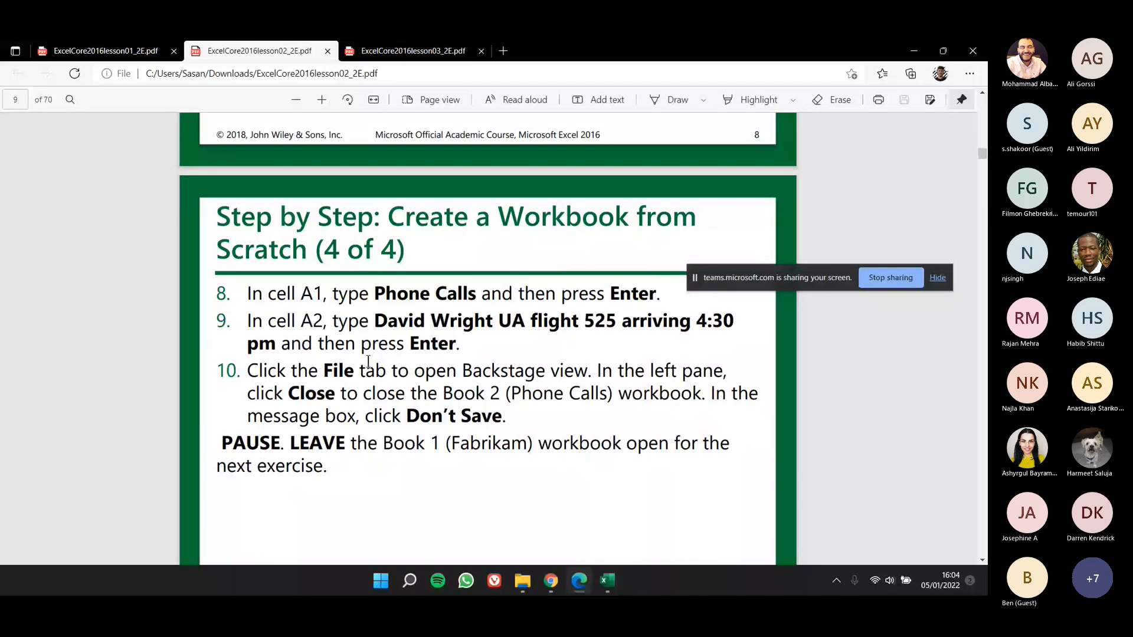
# Step: Return to the blank Excel workbook and enter "hello world" in cell B3
pyautogui.hotkey('alt', 'Tab')
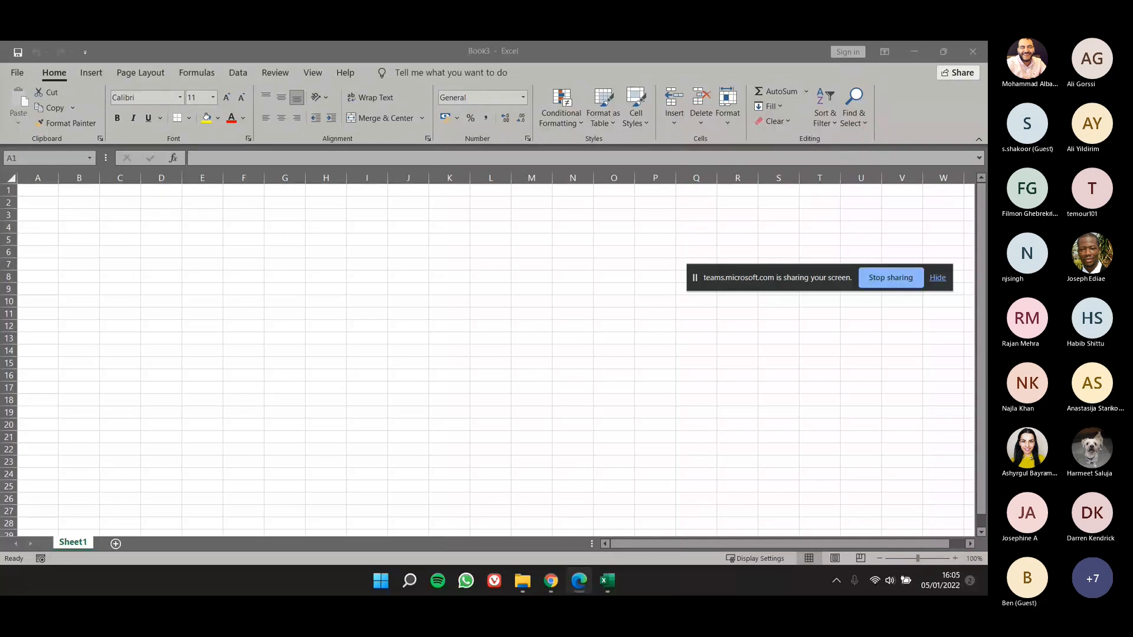
pyautogui.click(319, 329)
pyautogui.click(72, 220)
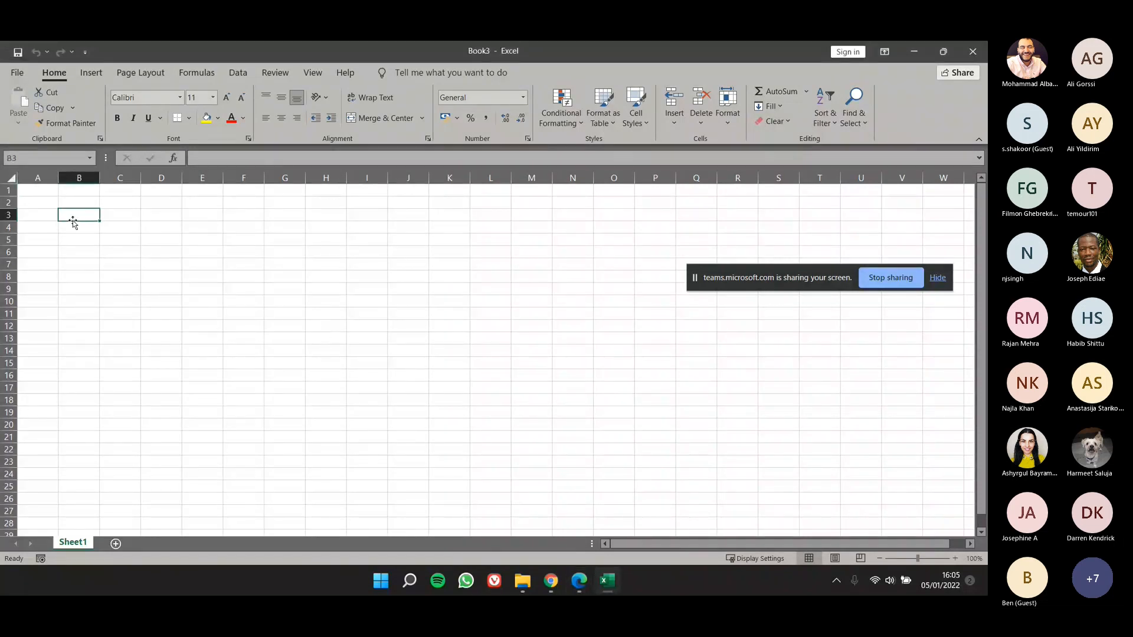
pyautogui.write('H')
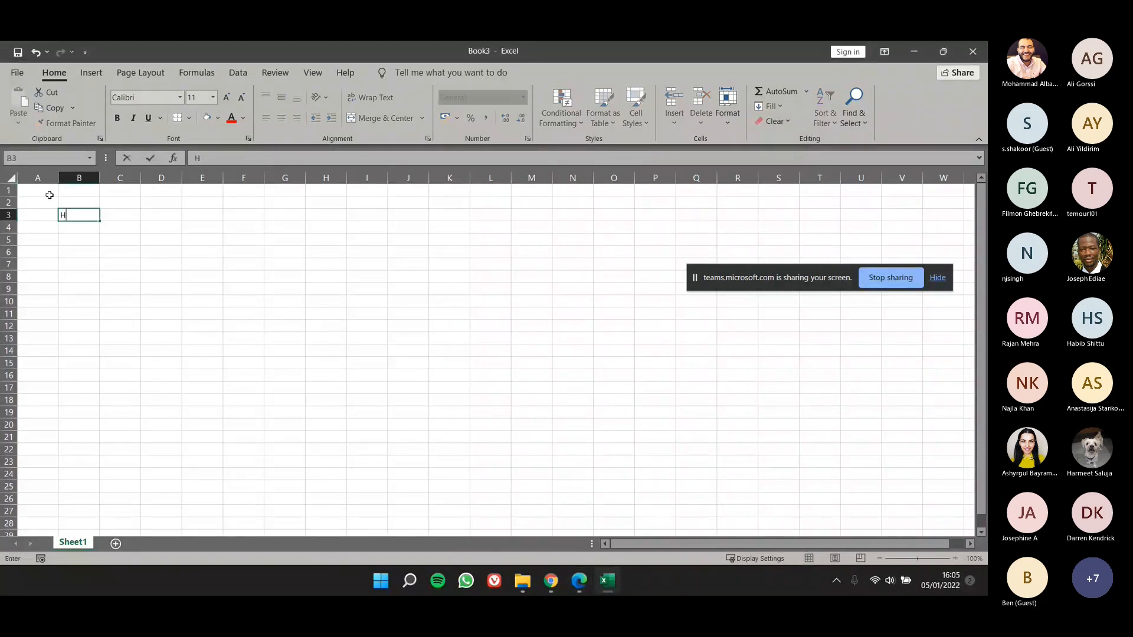
pyautogui.write('hello world')
pyautogui.click(207, 262)
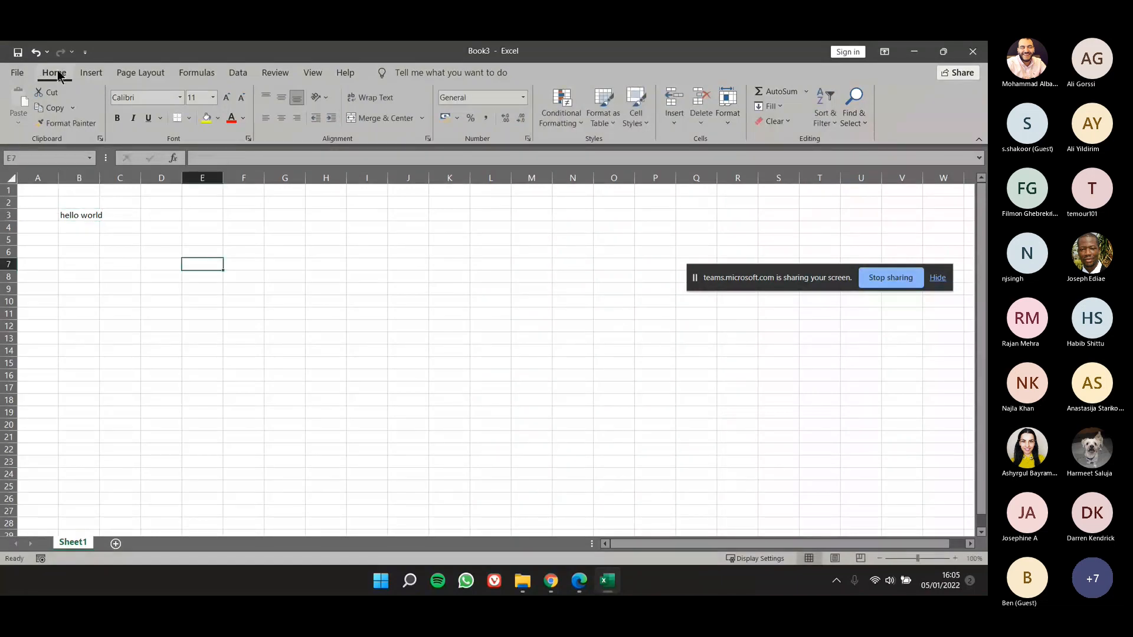
# Step: Browse for a save location for the new workbook, and return to the worksheet without saving
pyautogui.hotkey('alt', 'f')
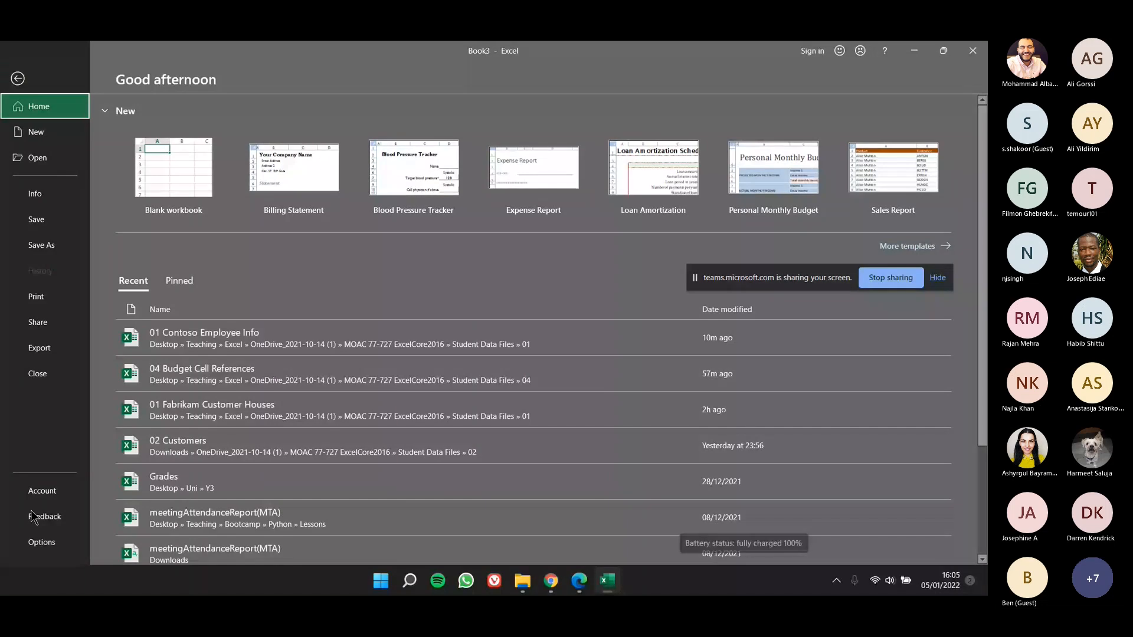
pyautogui.click(56, 223)
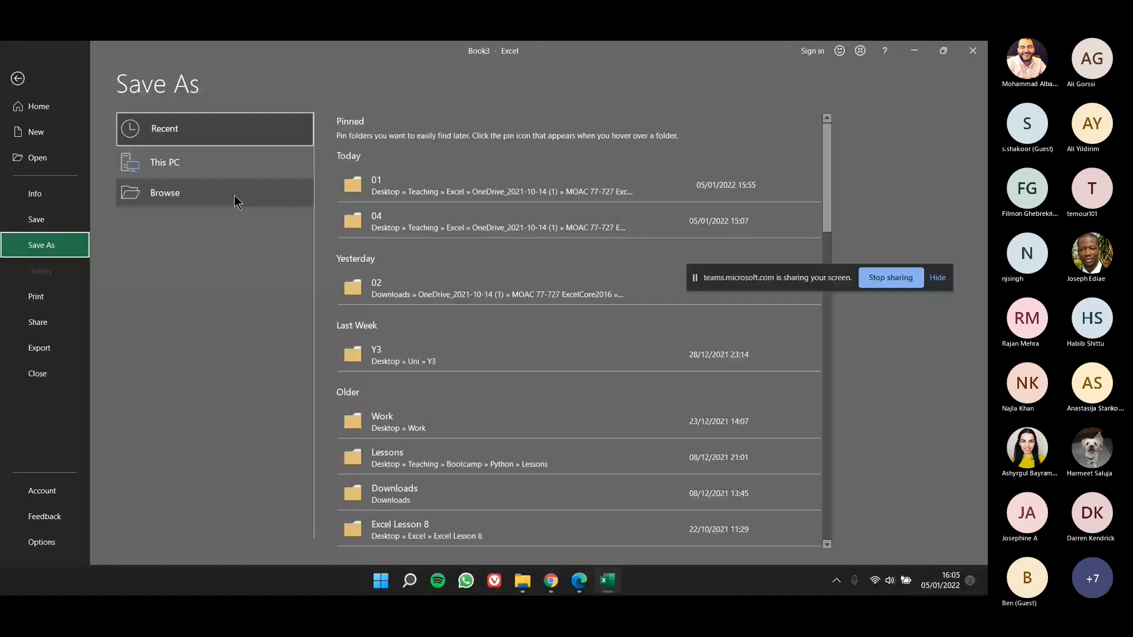
pyautogui.click(235, 201)
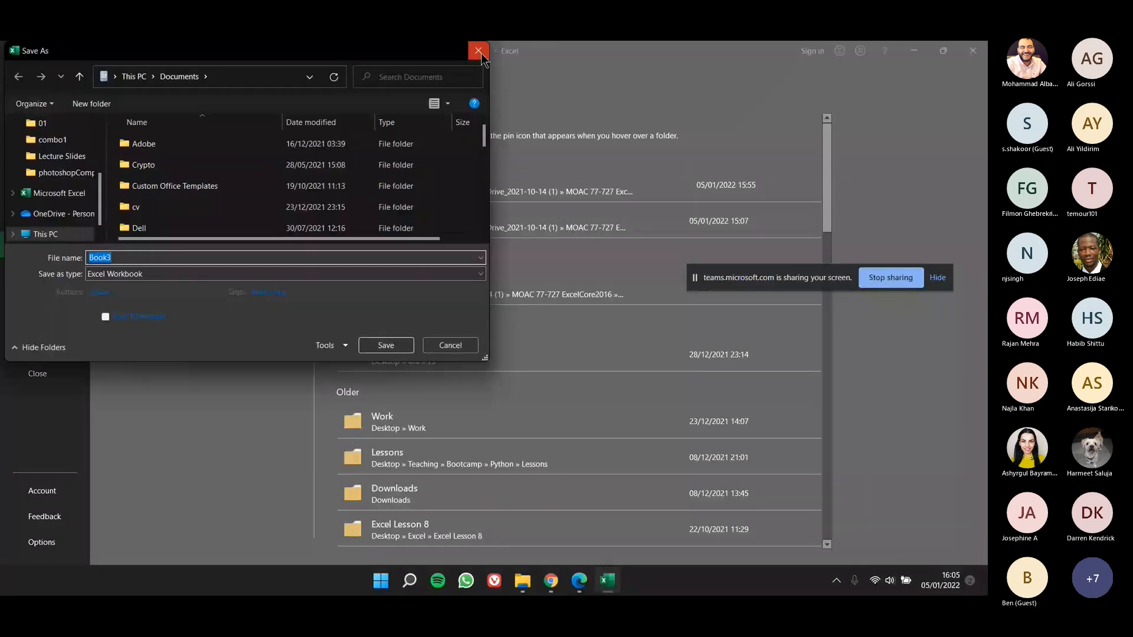
pyautogui.click(478, 50)
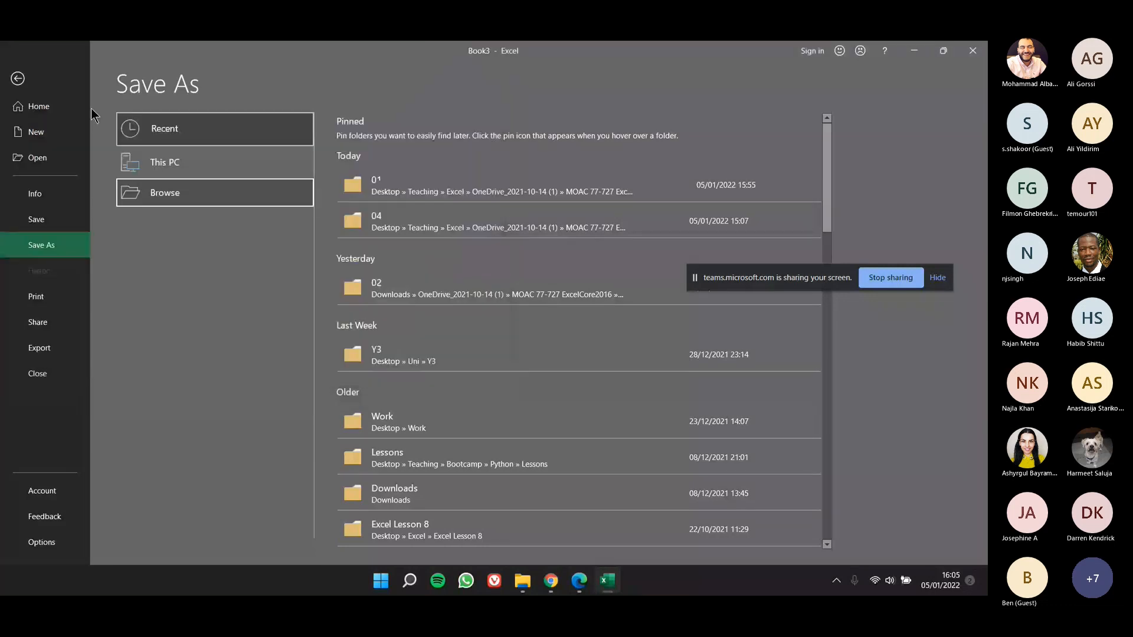
pyautogui.press('Escape')
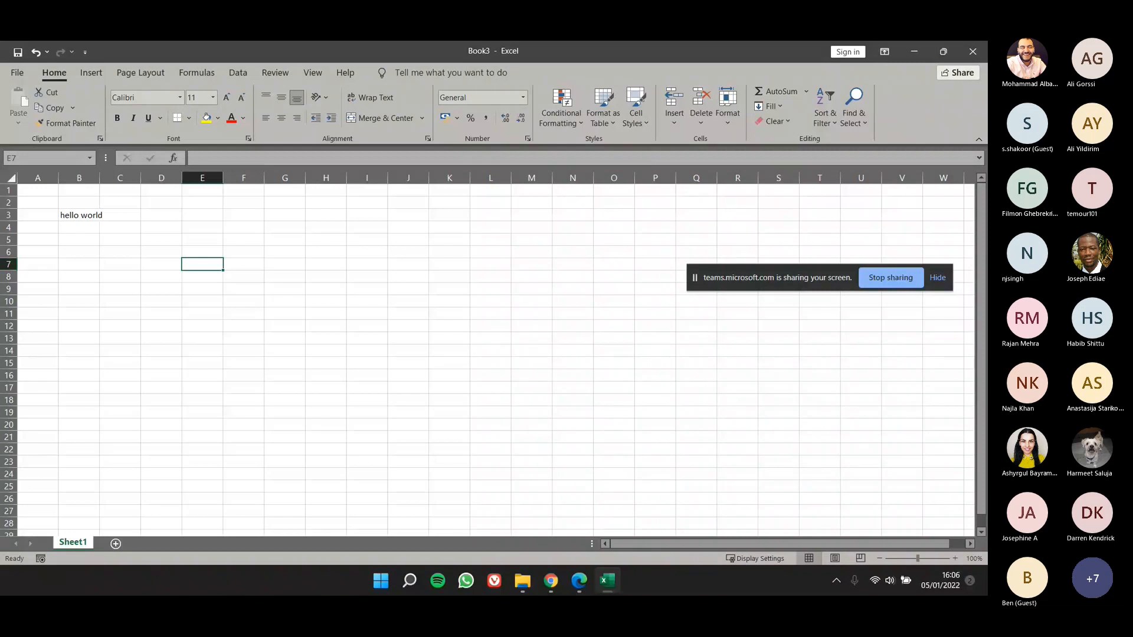
# Step: Switch to the lesson 2 PDF in Edge, examine the Save to Your OneDrive (2 of 2) slide, and return to the workbook
pyautogui.hotkey('alt', 'Tab')
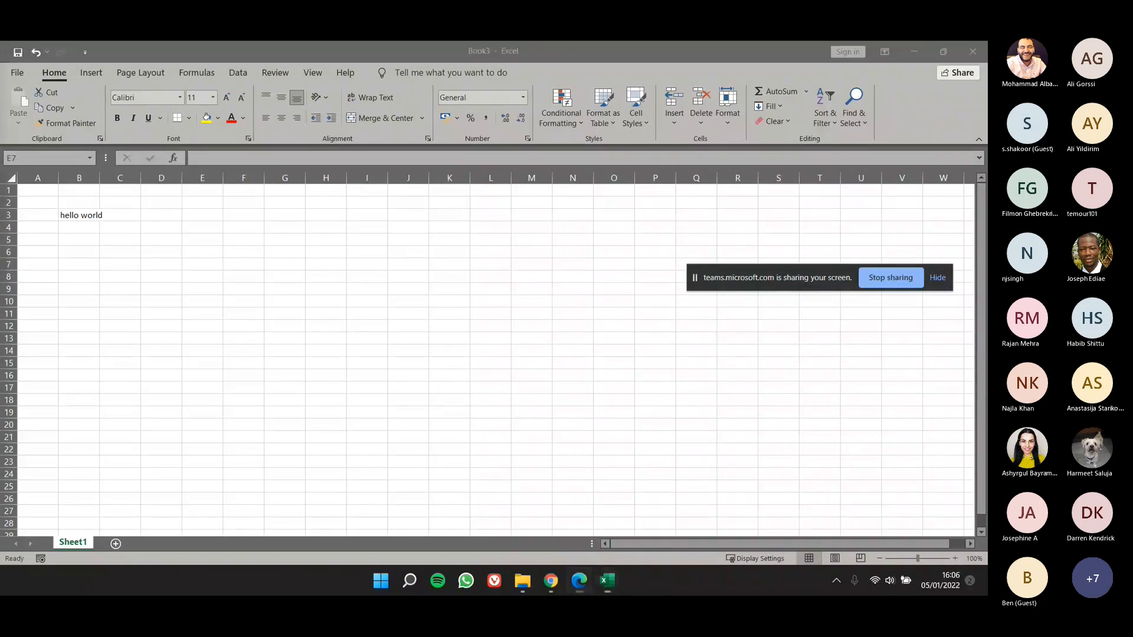
pyautogui.moveTo(619, 42); pyautogui.dragTo(619, 218)
pyautogui.doubleClick(620, 217)
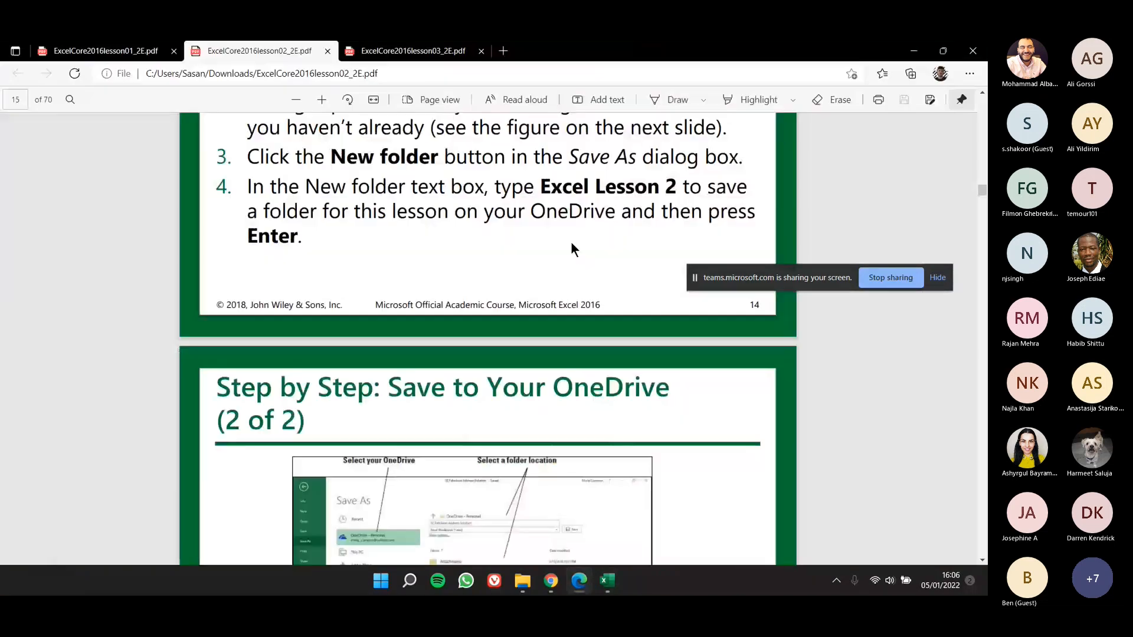
pyautogui.scroll(-2, 571, 246)
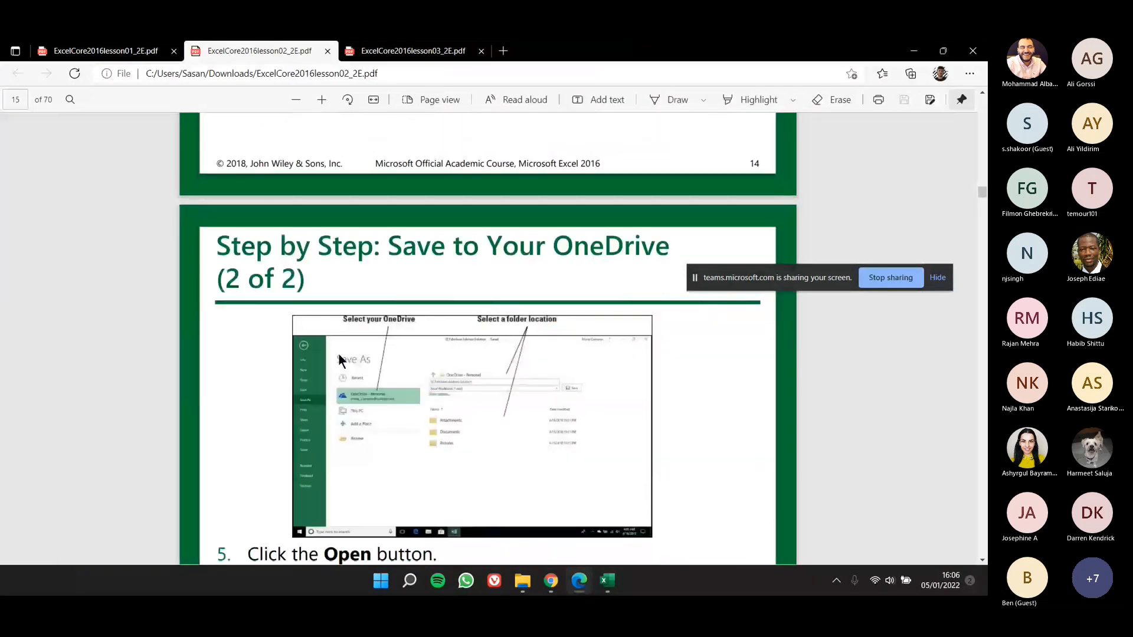
pyautogui.scroll(4, 339, 356)
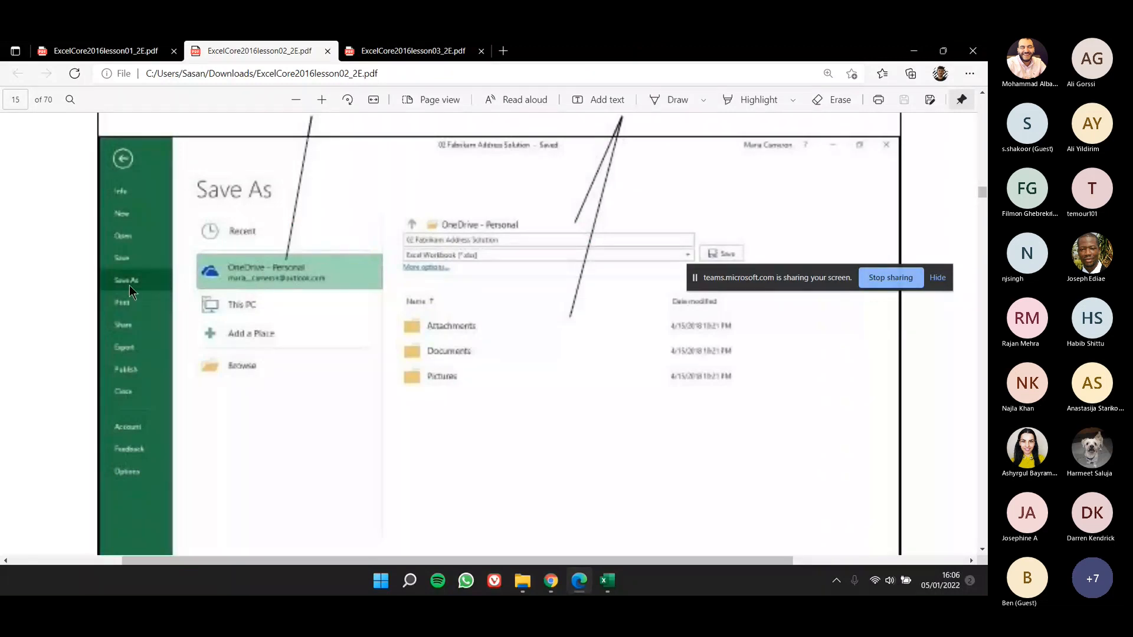
pyautogui.scroll(-4, 318, 264)
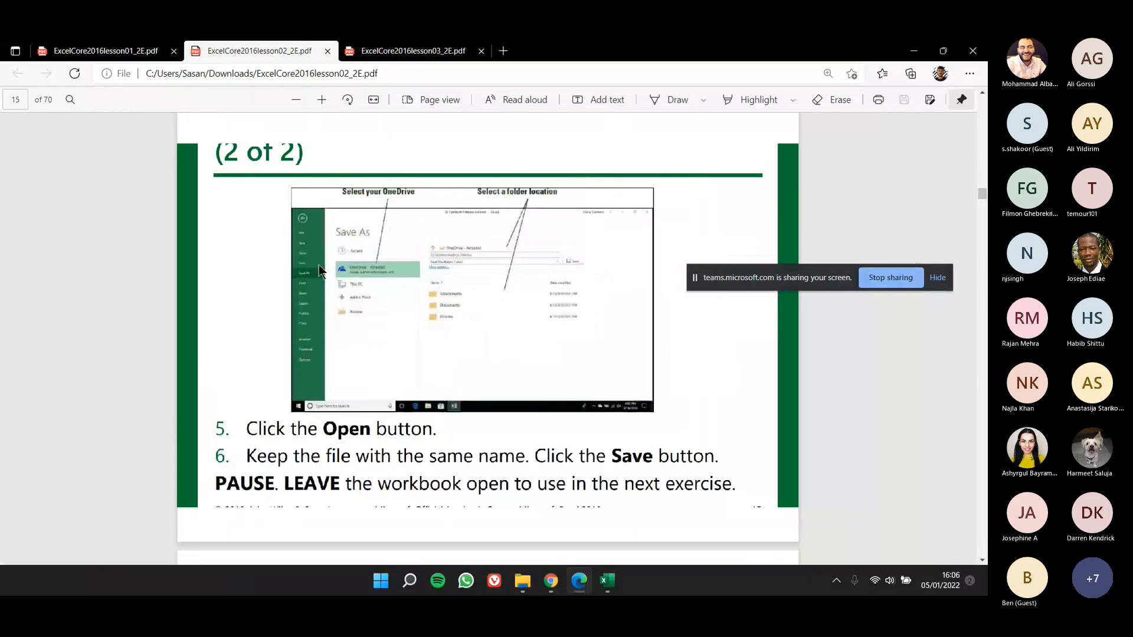
pyautogui.scroll(-1, 319, 265)
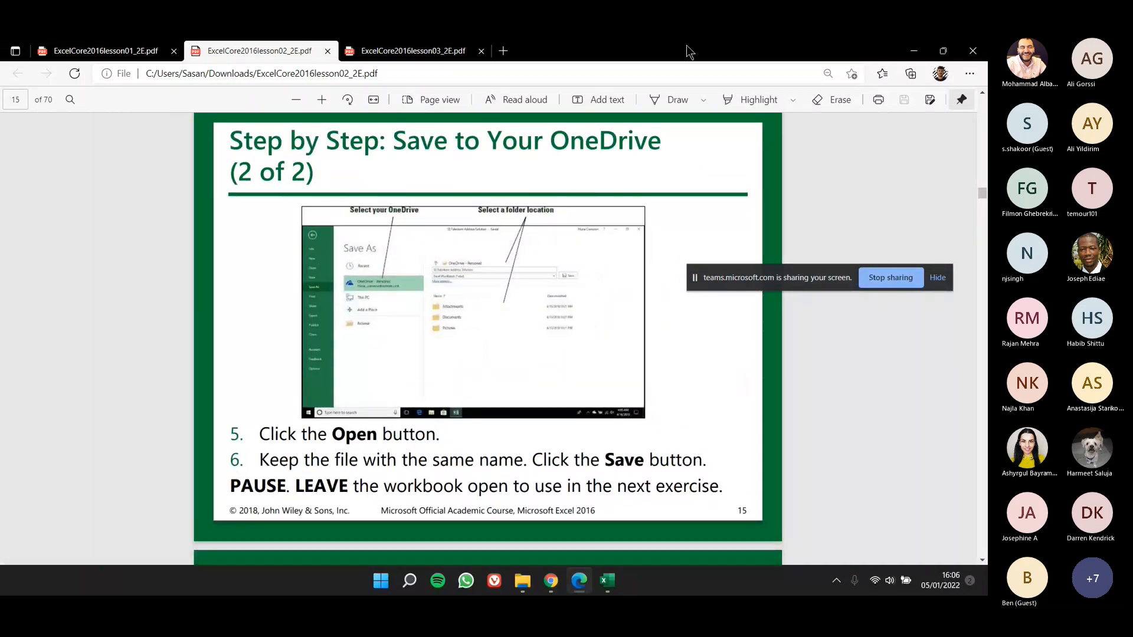
pyautogui.moveTo(686, 45); pyautogui.dragTo(686, 1)
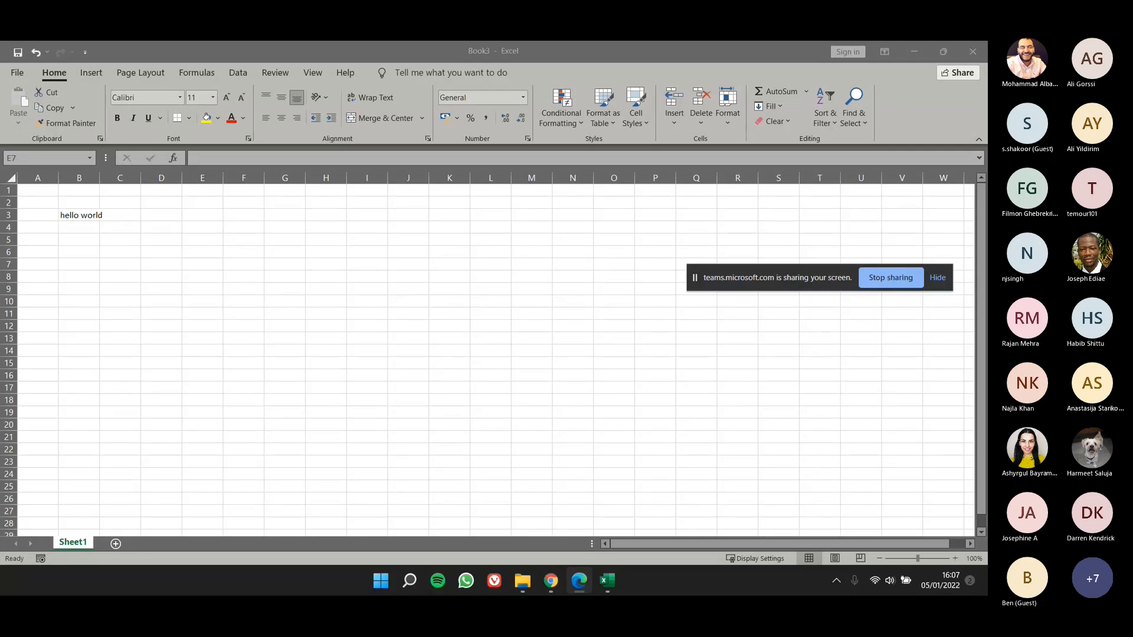
# Step: Switch to the lesson 2 PDF in Edge, examine the Saving a Workbook in a Previous Excel Format slide, and return to the Excel workbook
pyautogui.moveTo(0, 77); pyautogui.dragTo(712, 104)
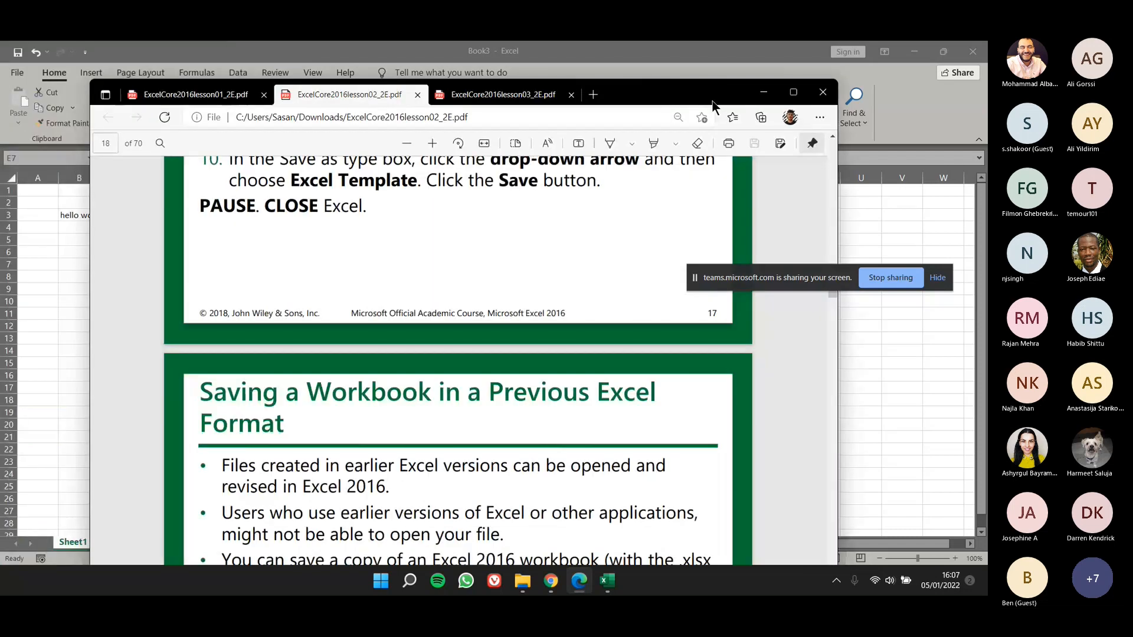
pyautogui.doubleClick(713, 104)
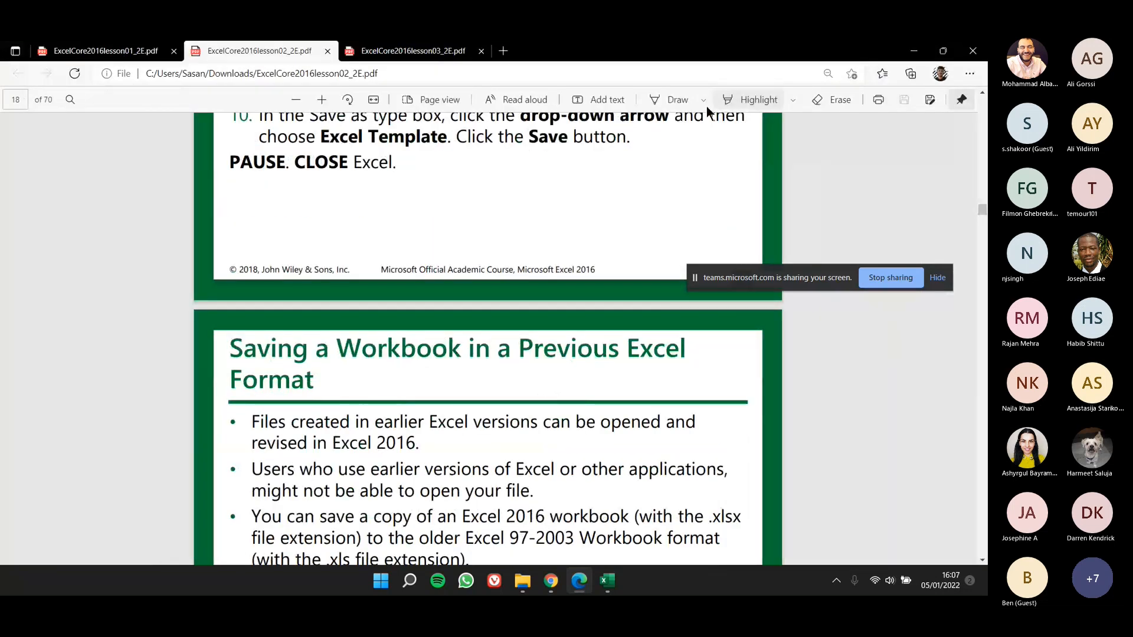
pyautogui.scroll(-2, 506, 272)
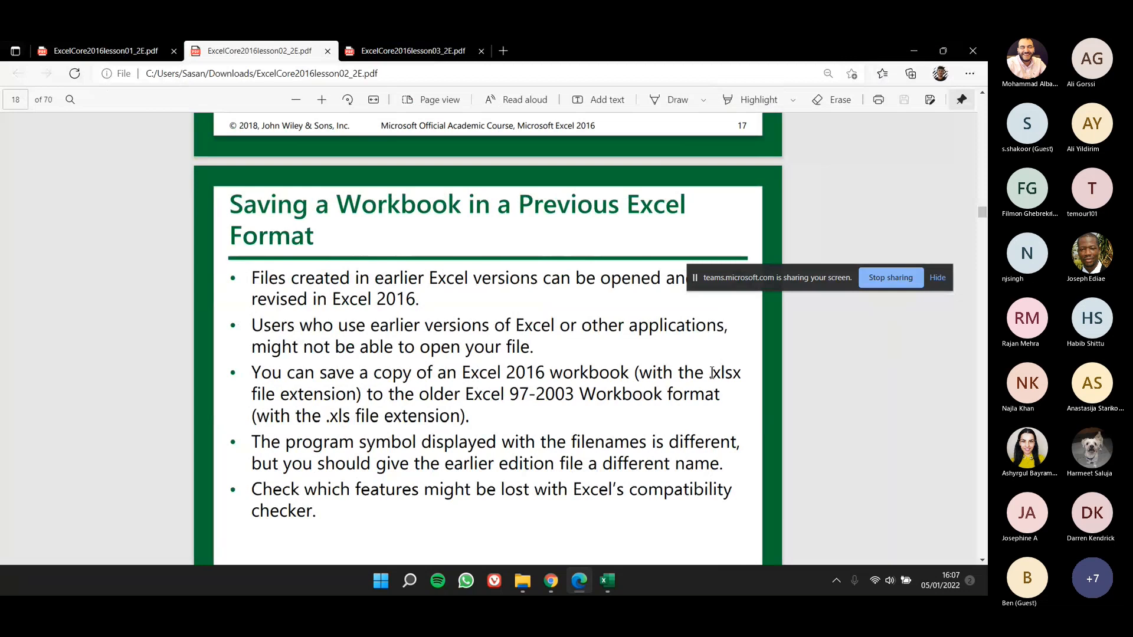
pyautogui.moveTo(715, 373); pyautogui.dragTo(738, 373)
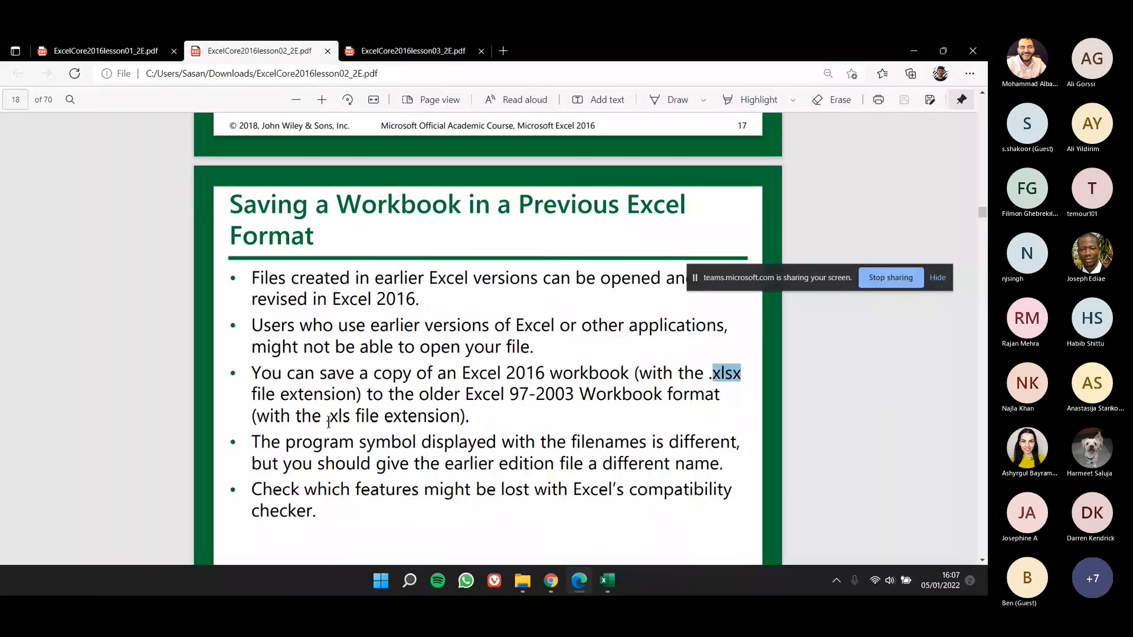
pyautogui.moveTo(326, 420); pyautogui.dragTo(345, 420)
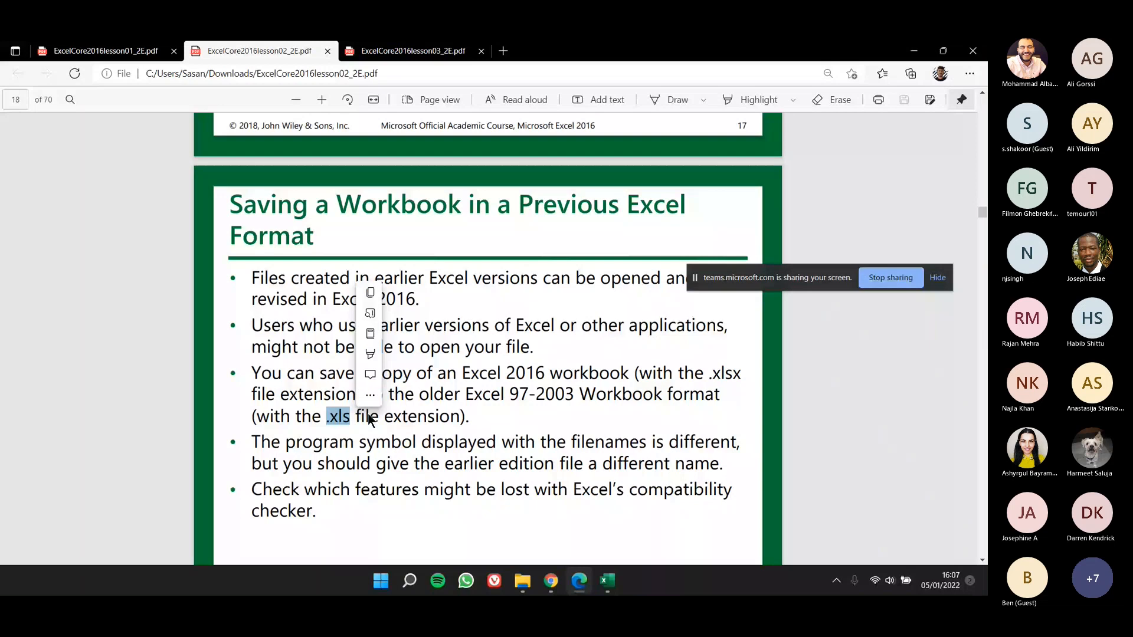
pyautogui.hotkey('alt', 'Tab')
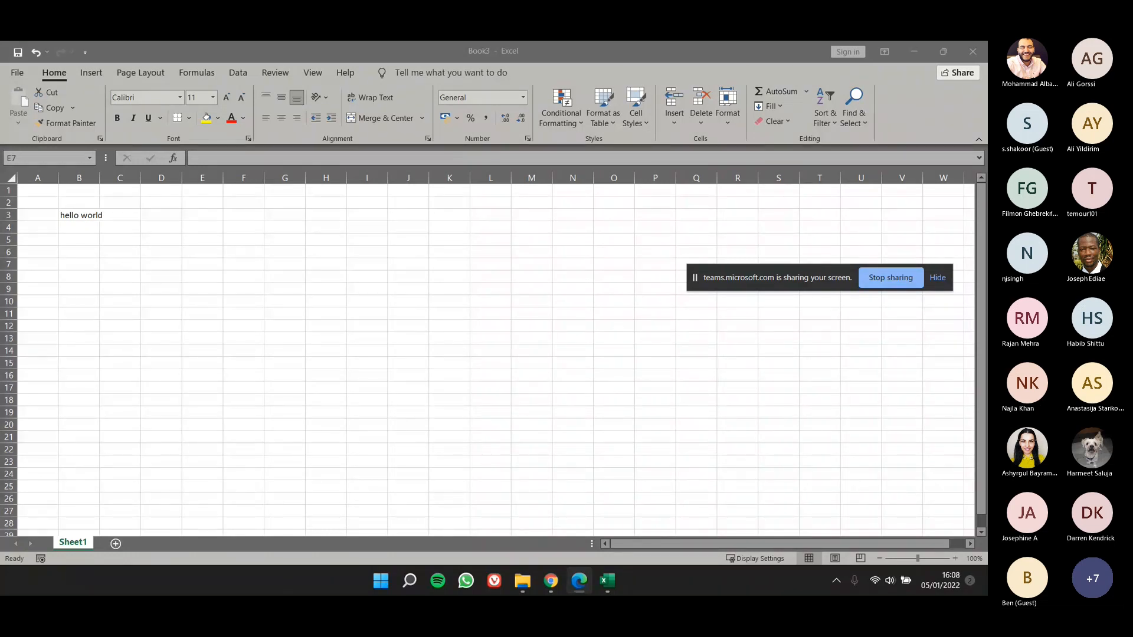
# Step: Check the hello world workbook's compatibility with earlier Excel versions, and close the Compatibility Checker
pyautogui.click(203, 263)
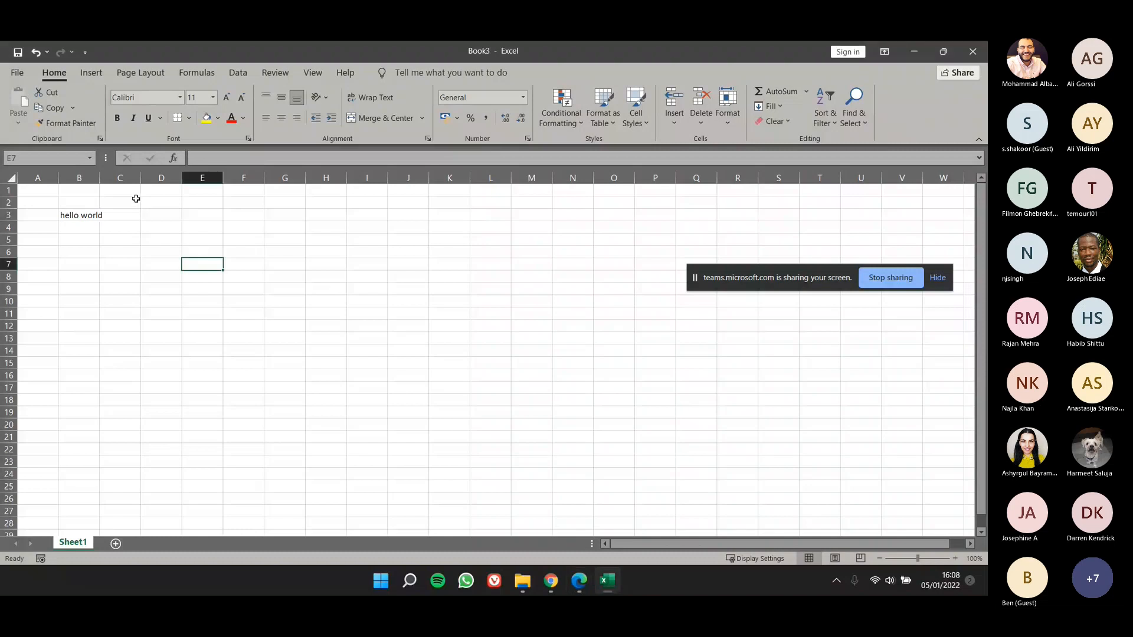
pyautogui.click(25, 70)
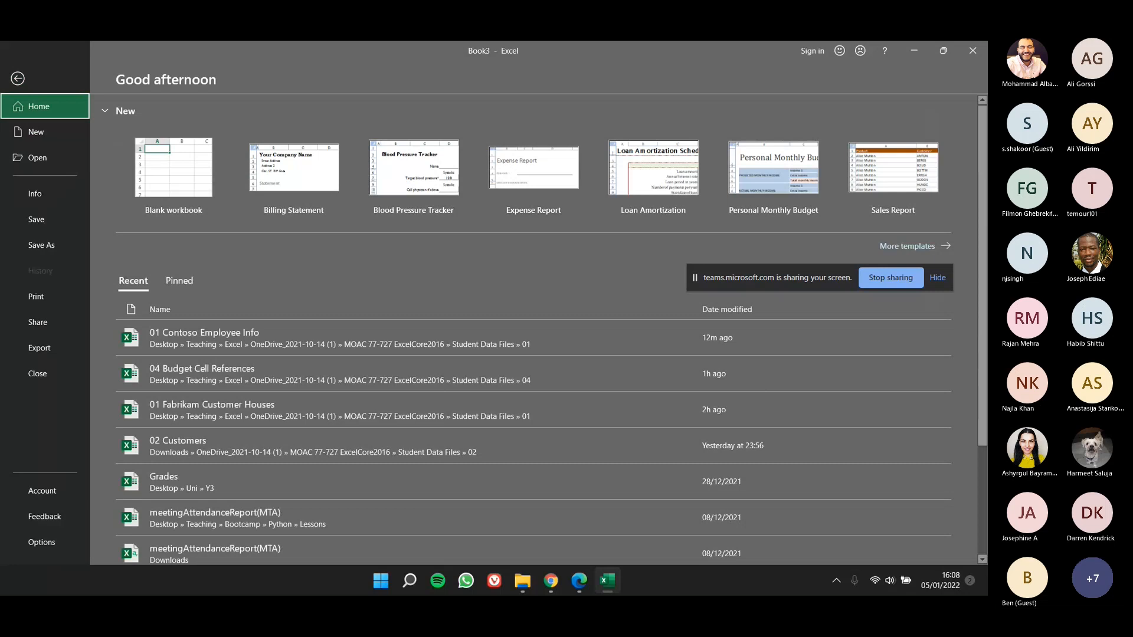
pyautogui.click(64, 194)
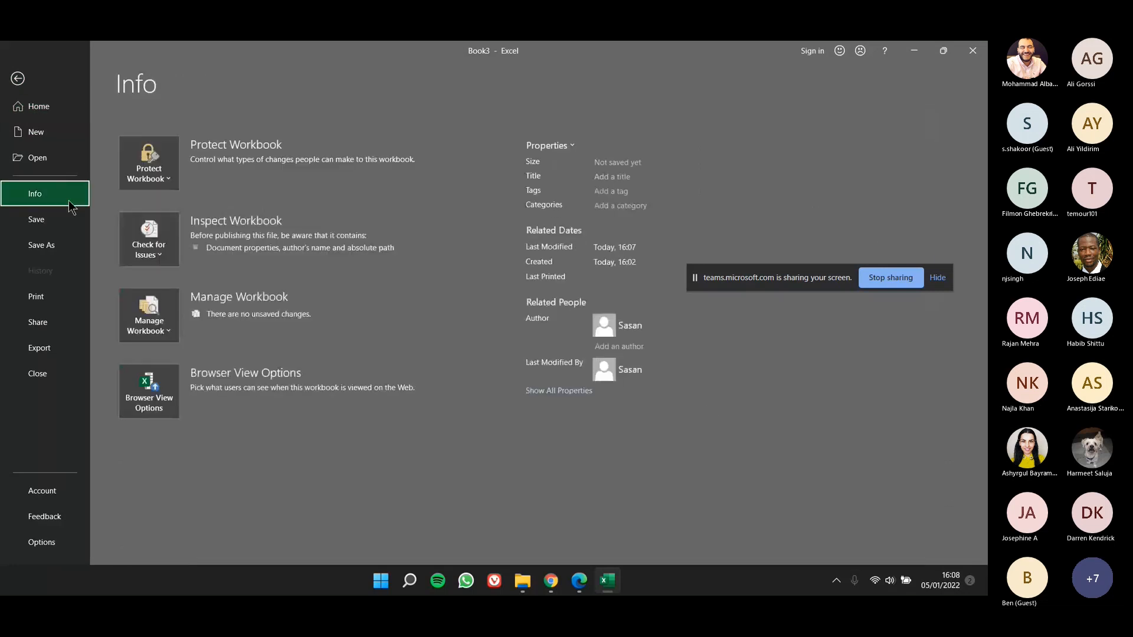
pyautogui.click(159, 260)
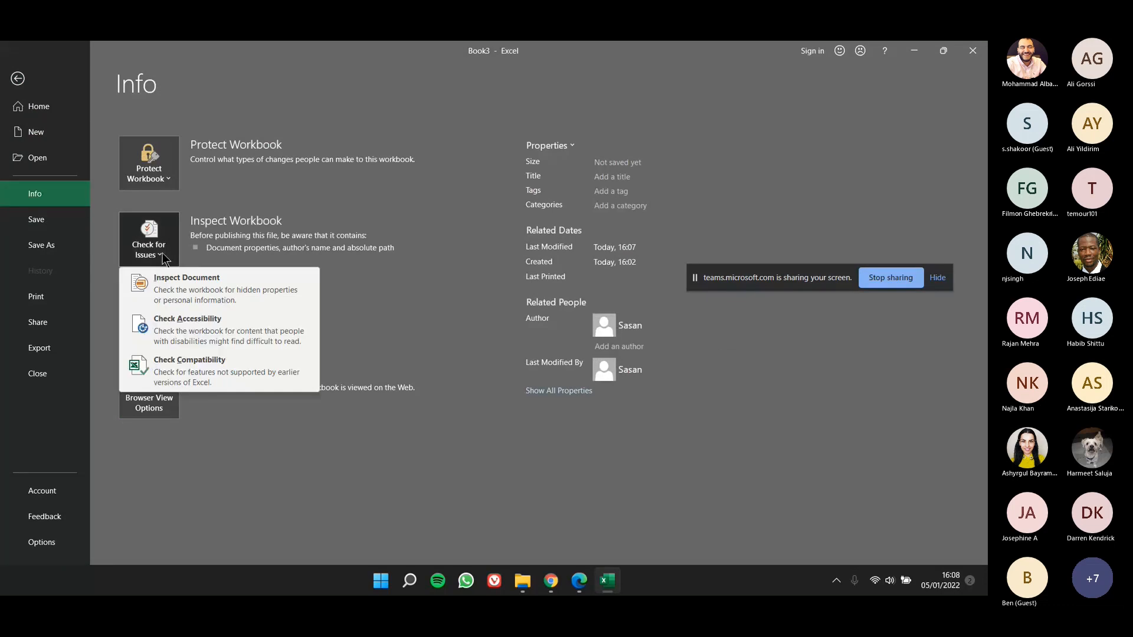
pyautogui.click(166, 375)
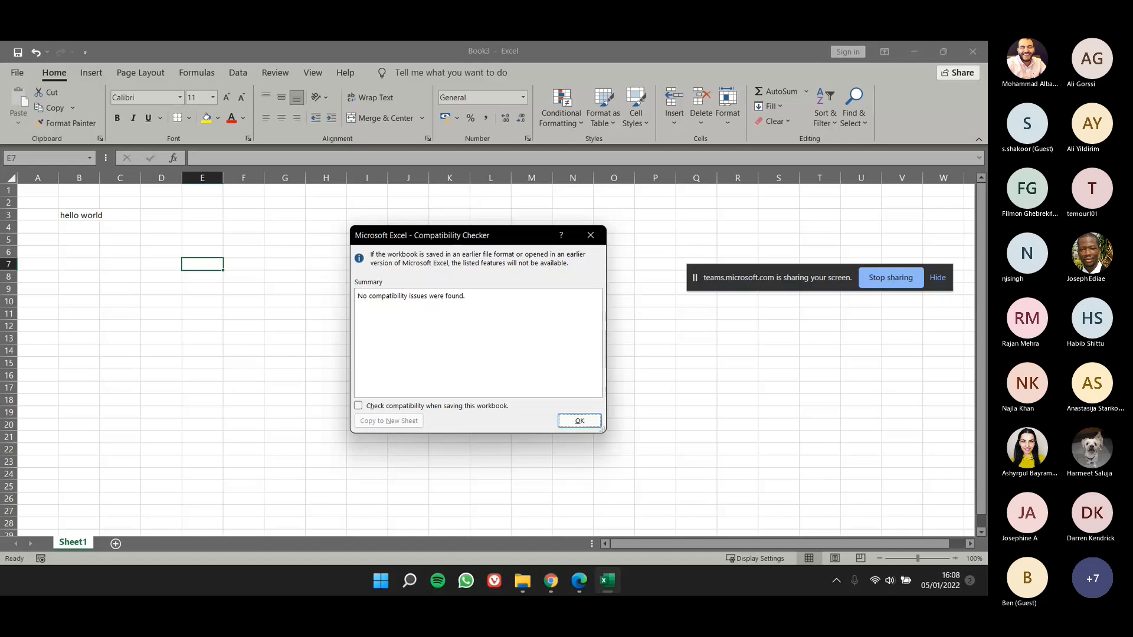
pyautogui.click(598, 236)
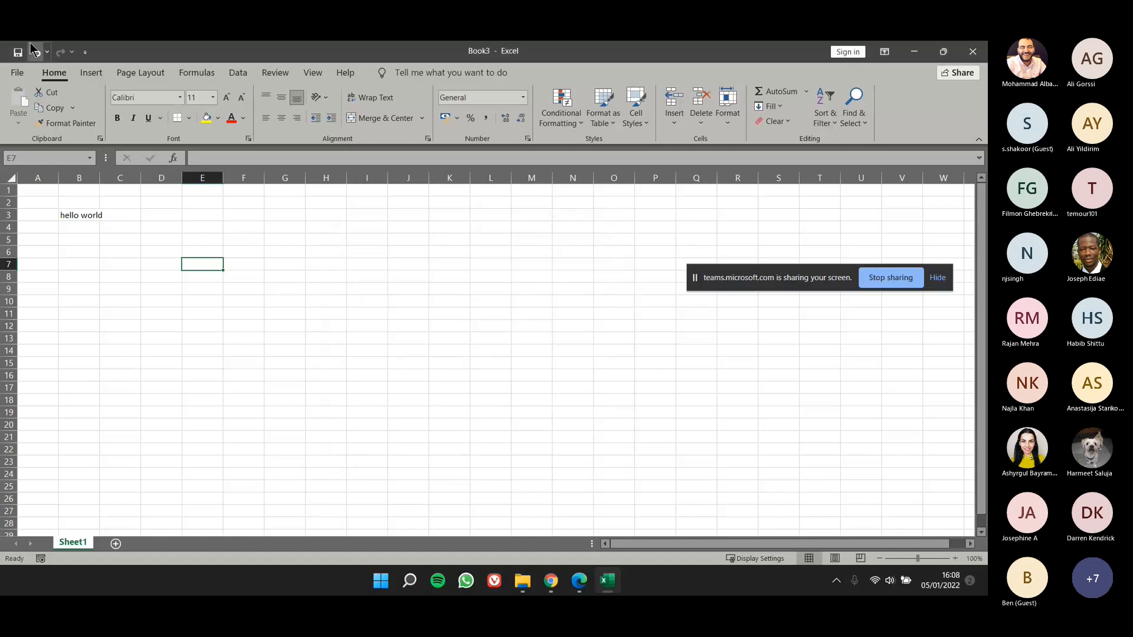
# Step: Browse for a workbook to open in Desktop > Teaching > Excel > OneDrive_2021-10-14 (1) > MOAC 77-727 ExcelCore2016 > Student Data Files
pyautogui.click(16, 74)
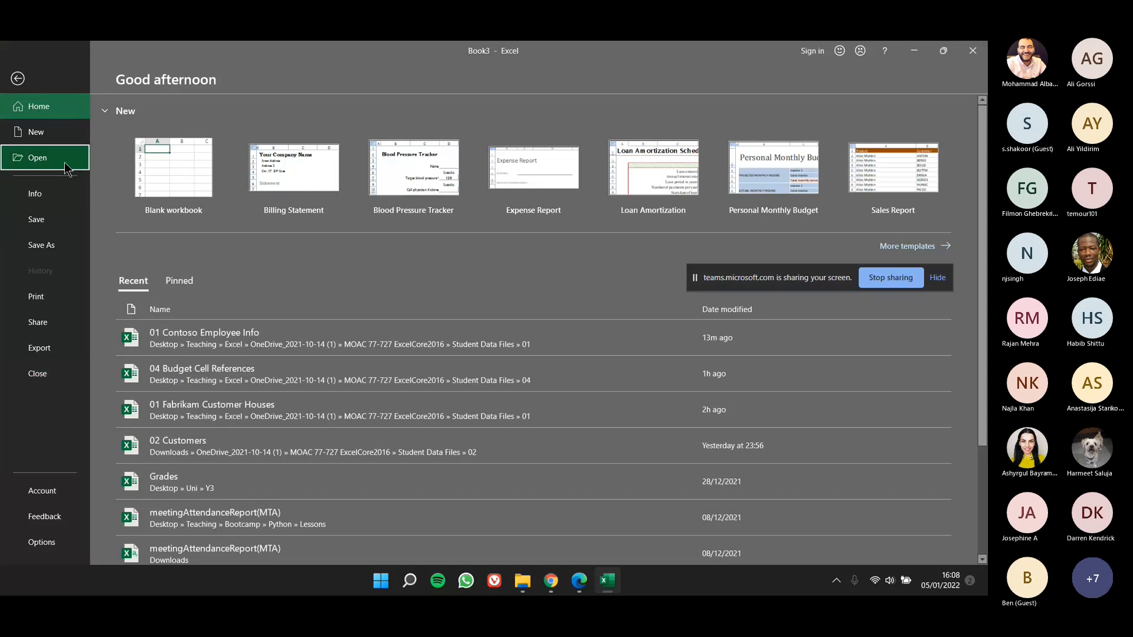
pyautogui.click(66, 169)
pyautogui.click(176, 197)
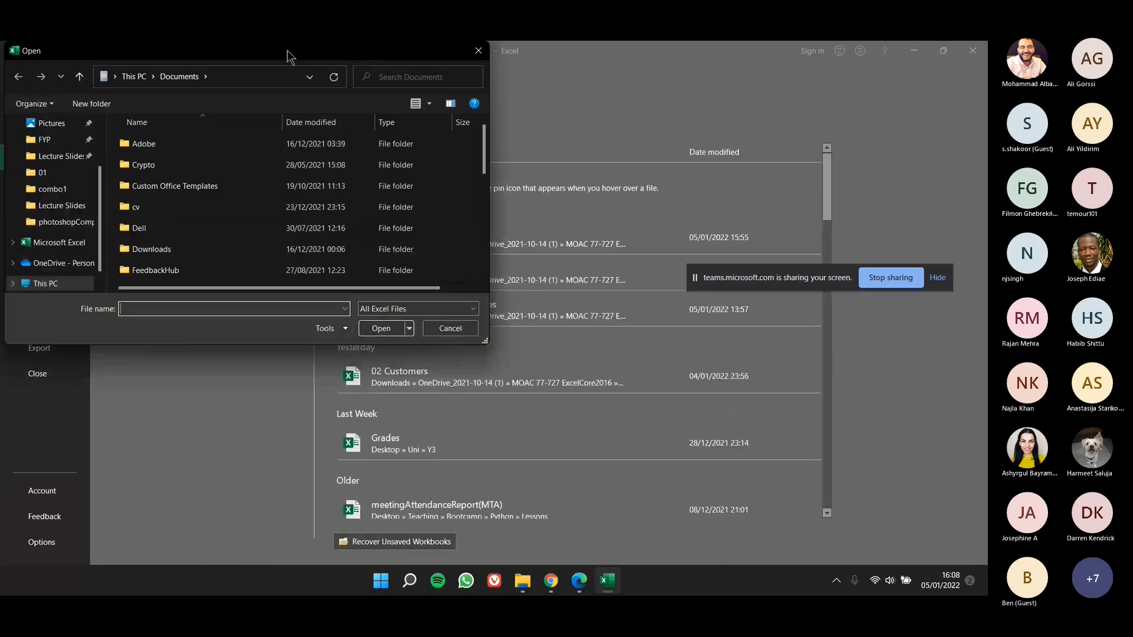
pyautogui.moveTo(288, 52); pyautogui.dragTo(554, 184)
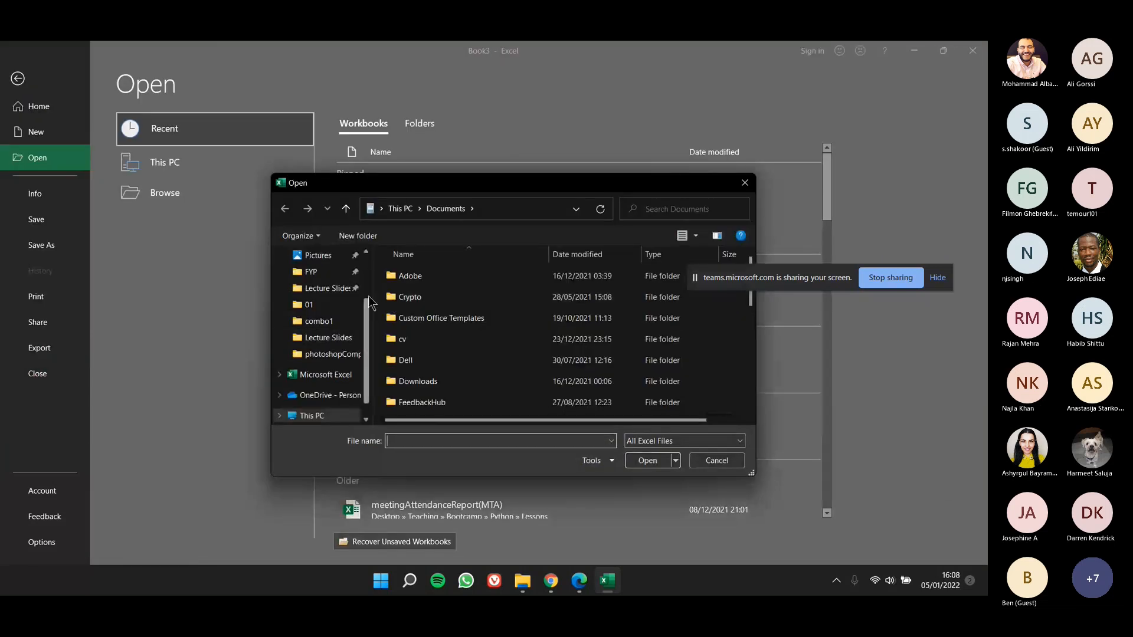
pyautogui.scroll(1, 330, 310)
pyautogui.click(321, 256)
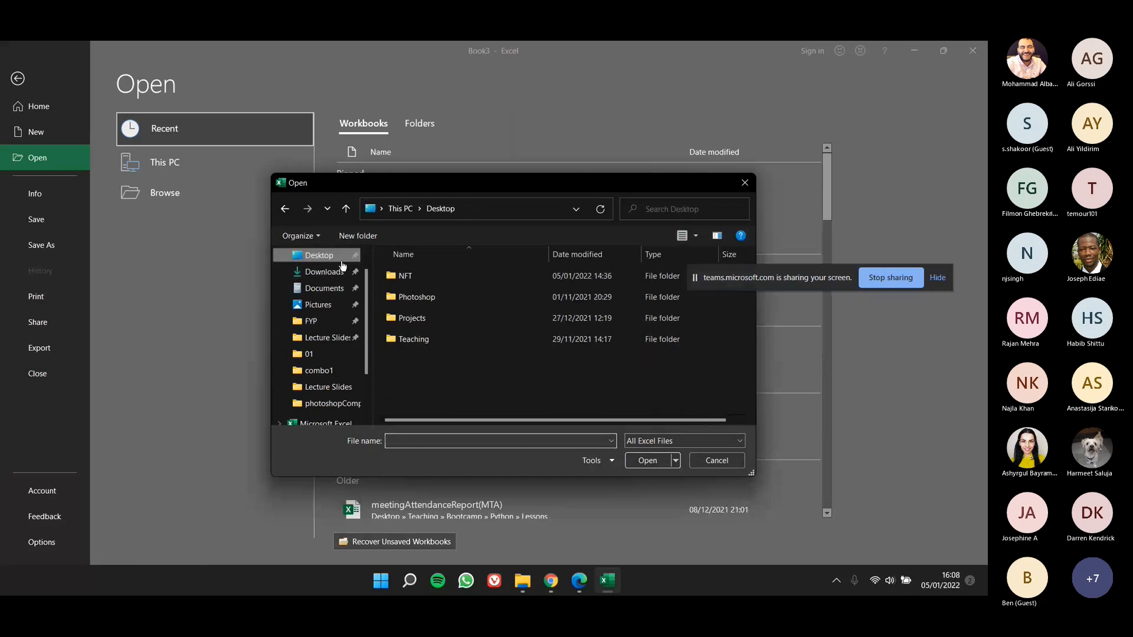
pyautogui.doubleClick(413, 339)
pyautogui.doubleClick(425, 319)
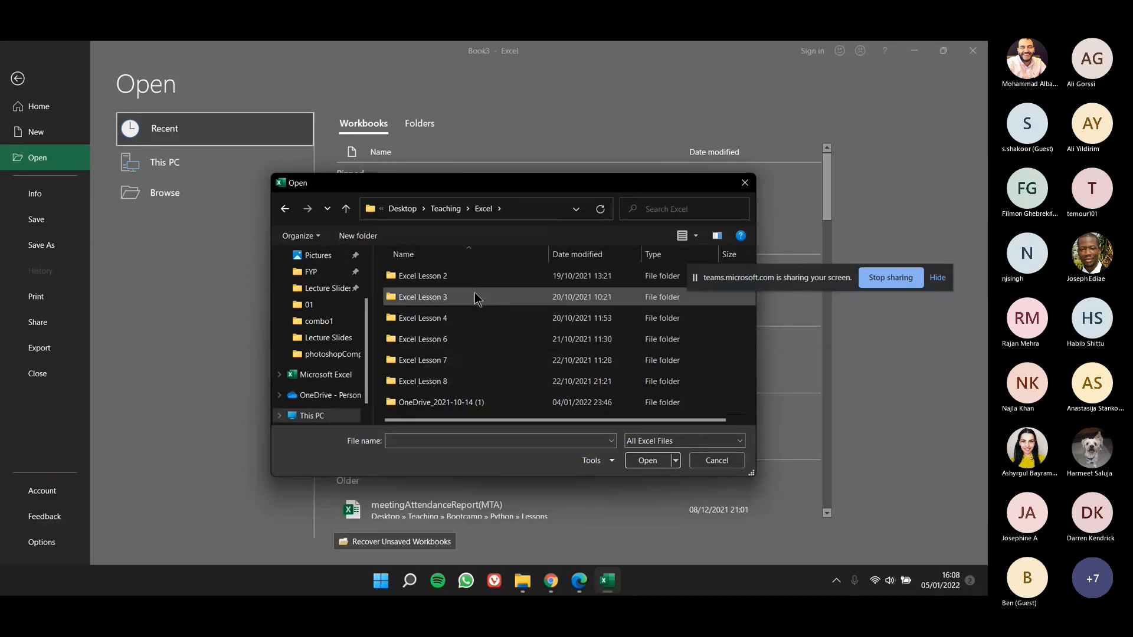
pyautogui.doubleClick(449, 401)
pyautogui.doubleClick(455, 277)
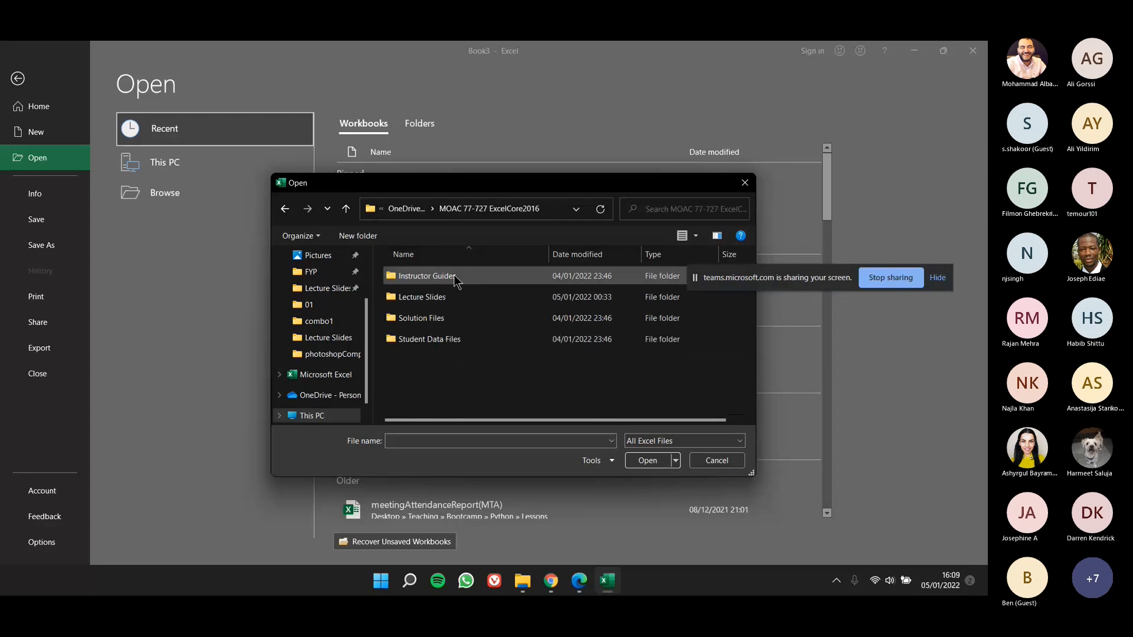
pyautogui.doubleClick(457, 341)
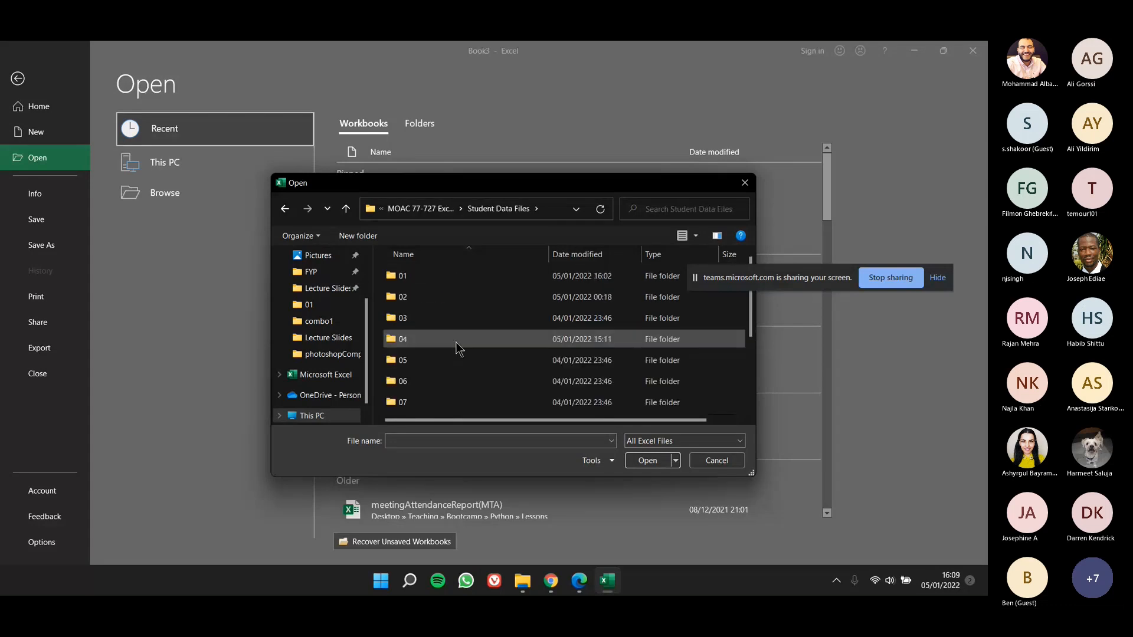
# Step: Open the 02 Customer Houses workbook from the 02 folder and enable editing
pyautogui.doubleClick(451, 299)
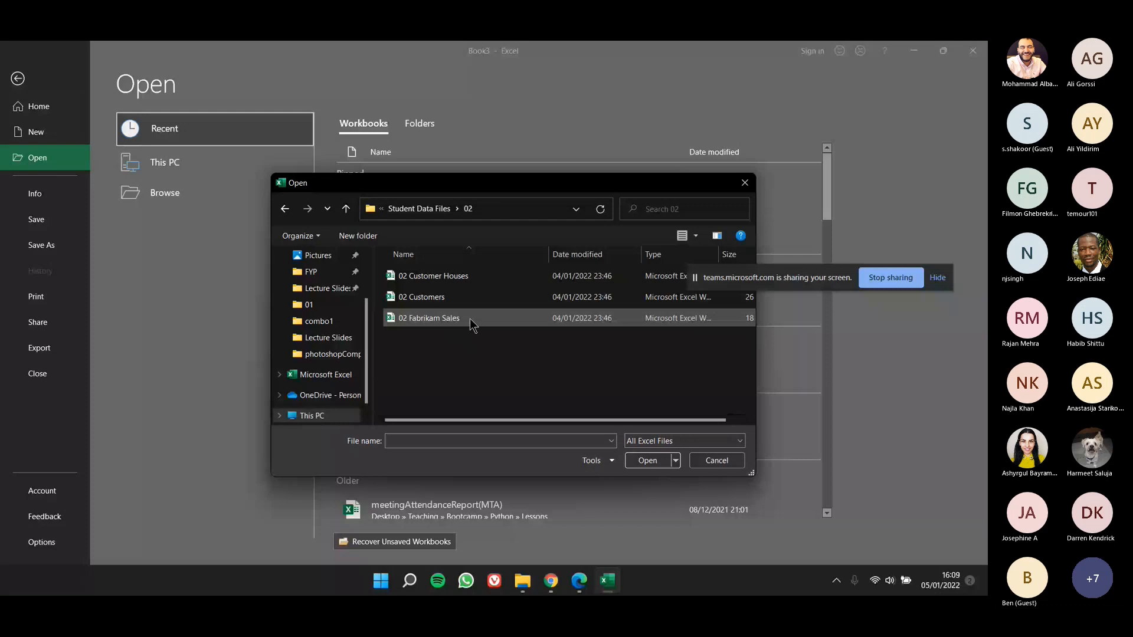
pyautogui.doubleClick(483, 278)
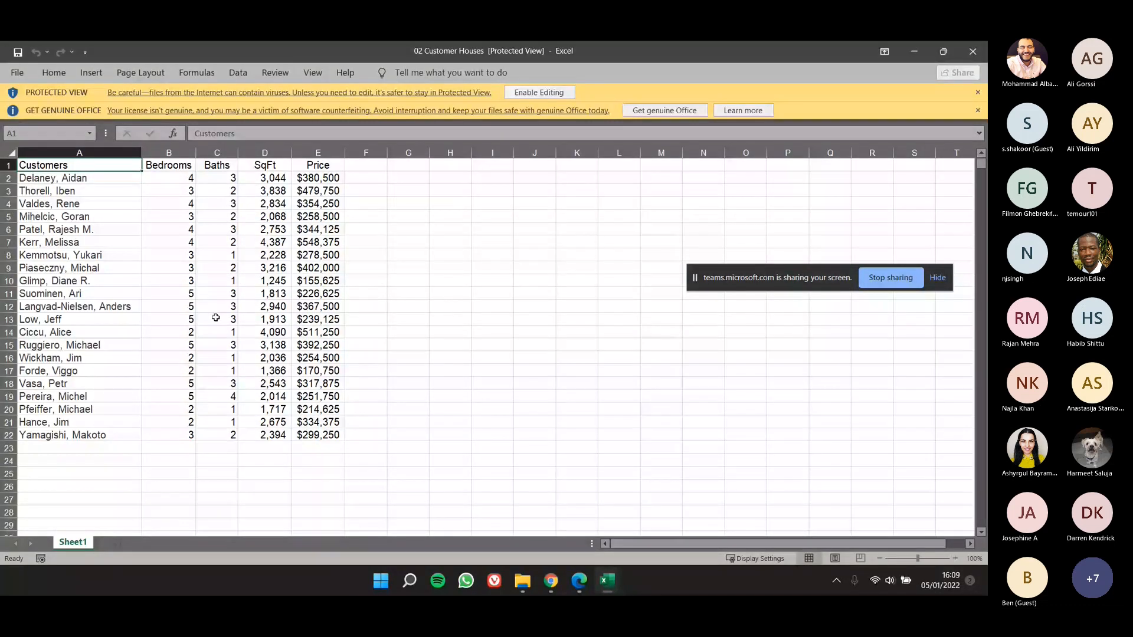
pyautogui.click(539, 93)
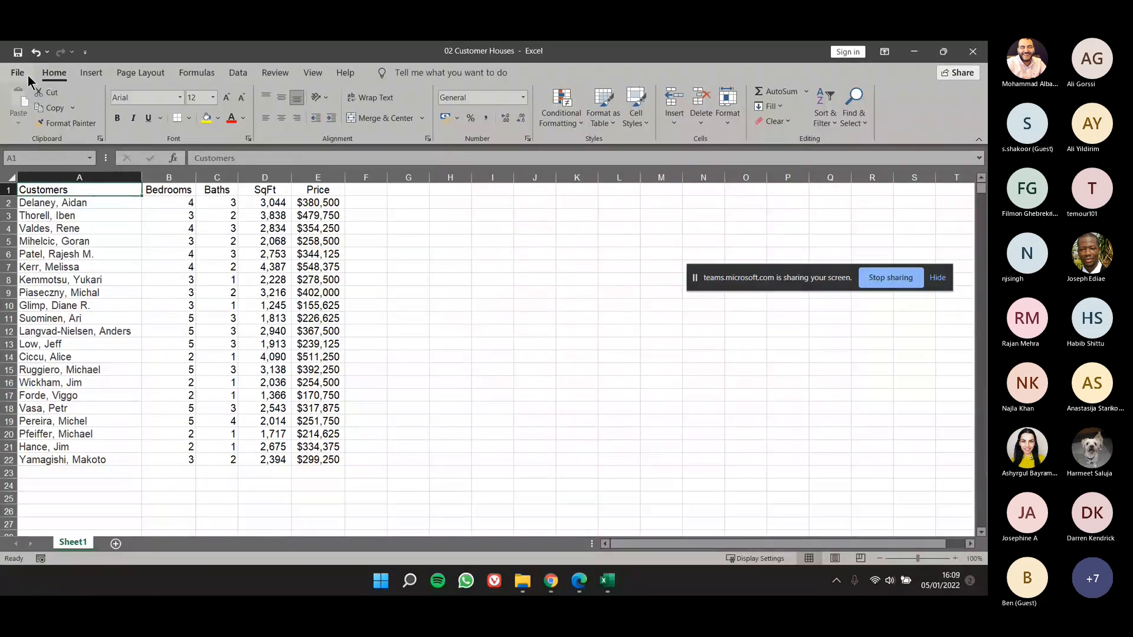
# Step: Check the 02 Customer Houses workbook's compatibility with earlier Excel versions, and close the checker and the workbook
pyautogui.click(27, 76)
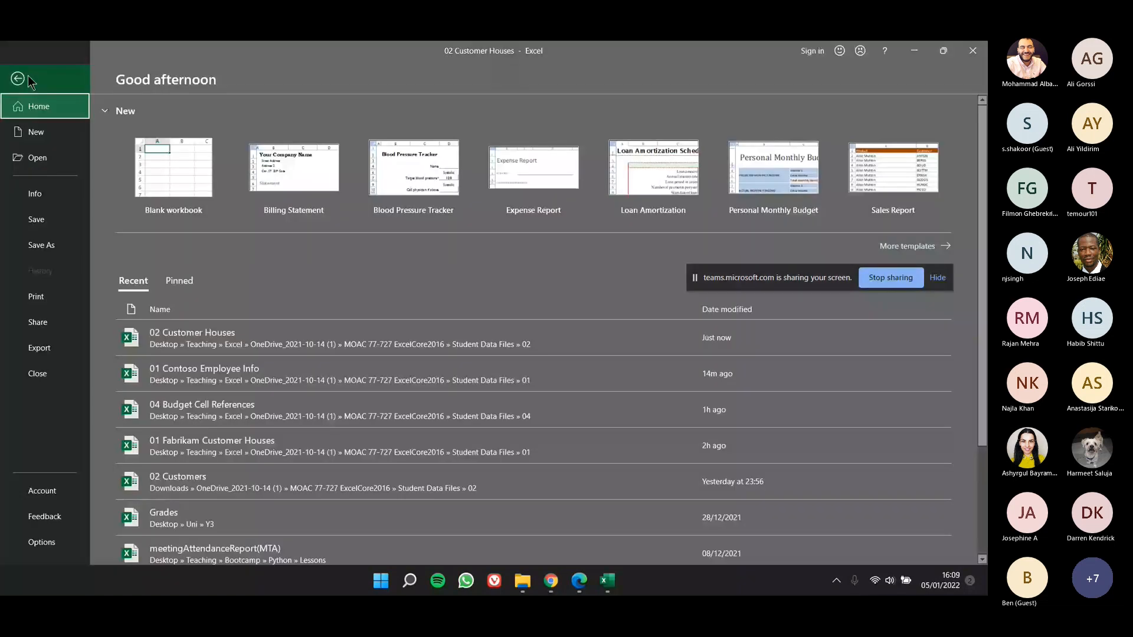
pyautogui.click(50, 200)
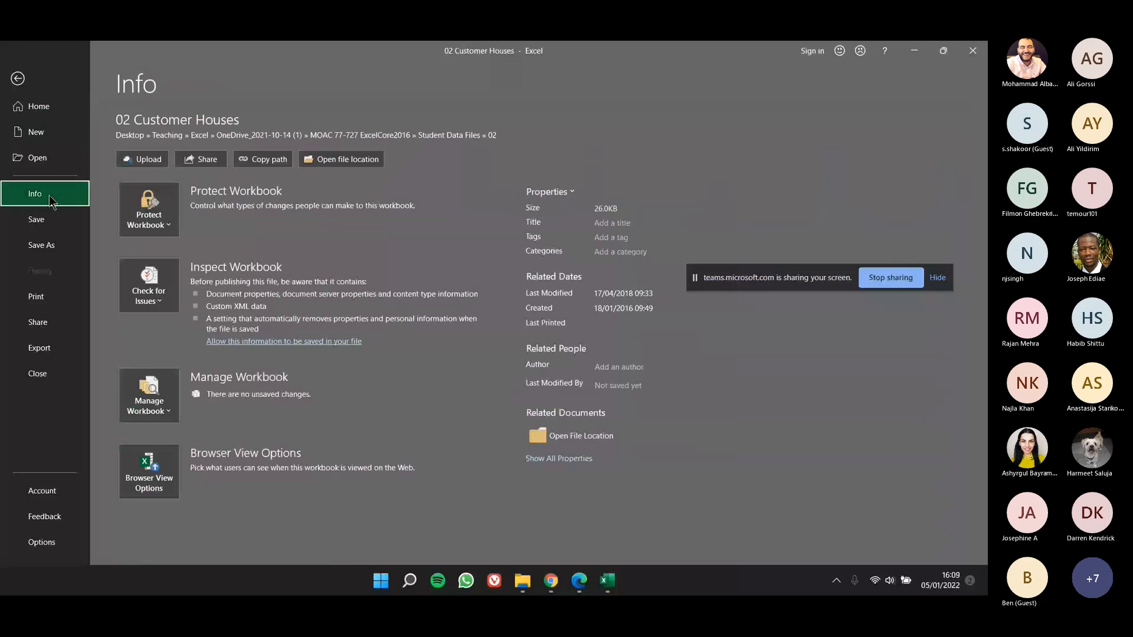
pyautogui.click(149, 288)
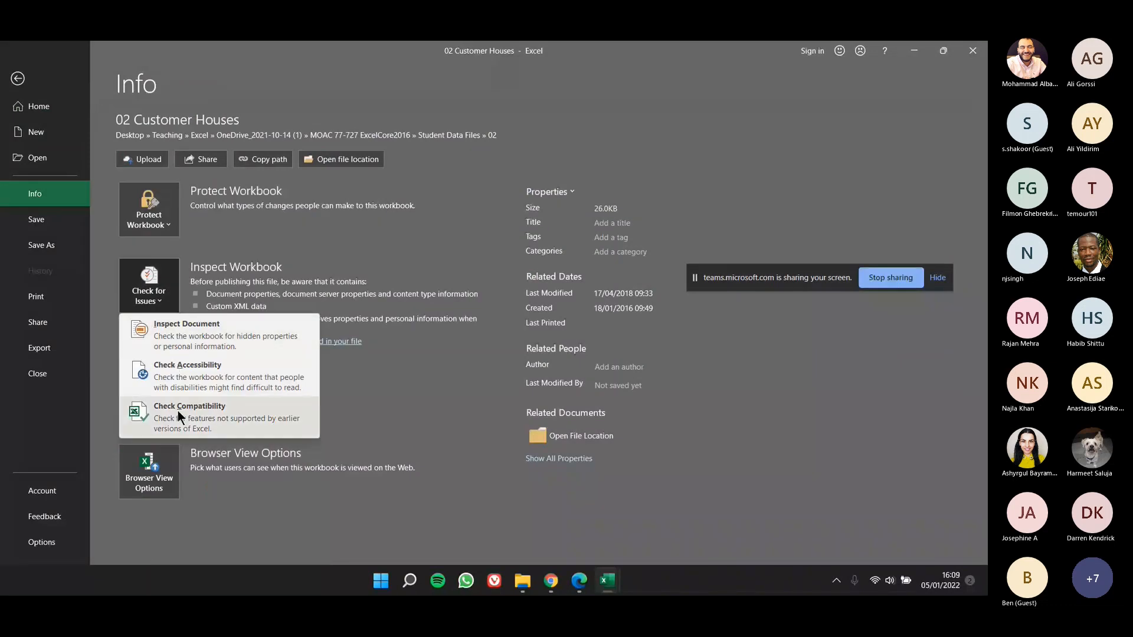
pyautogui.click(178, 410)
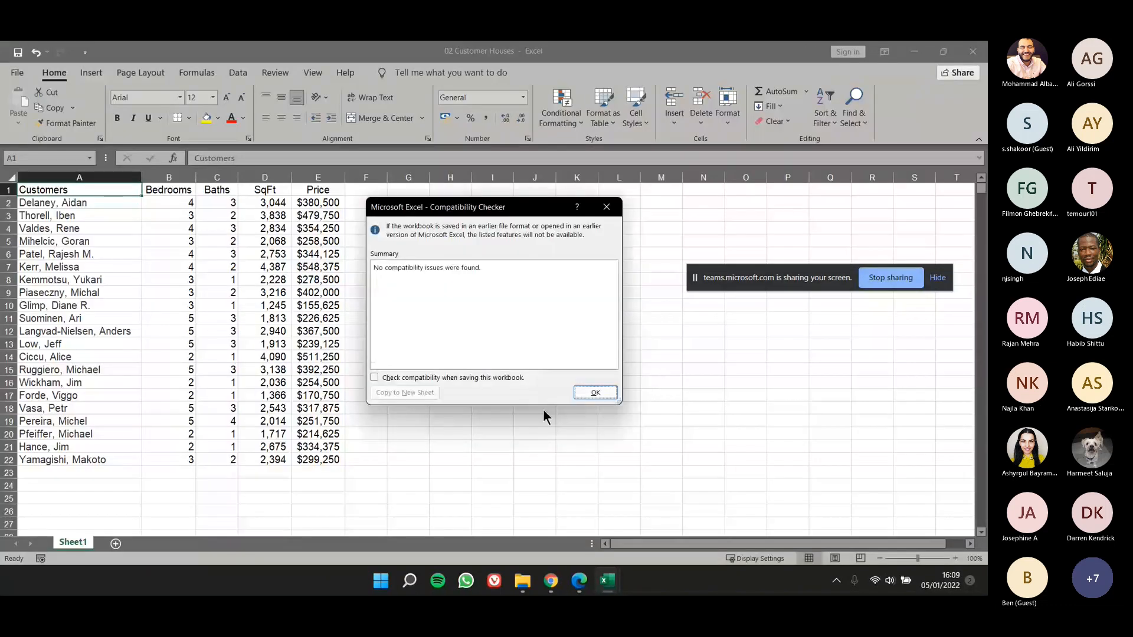
pyautogui.click(593, 392)
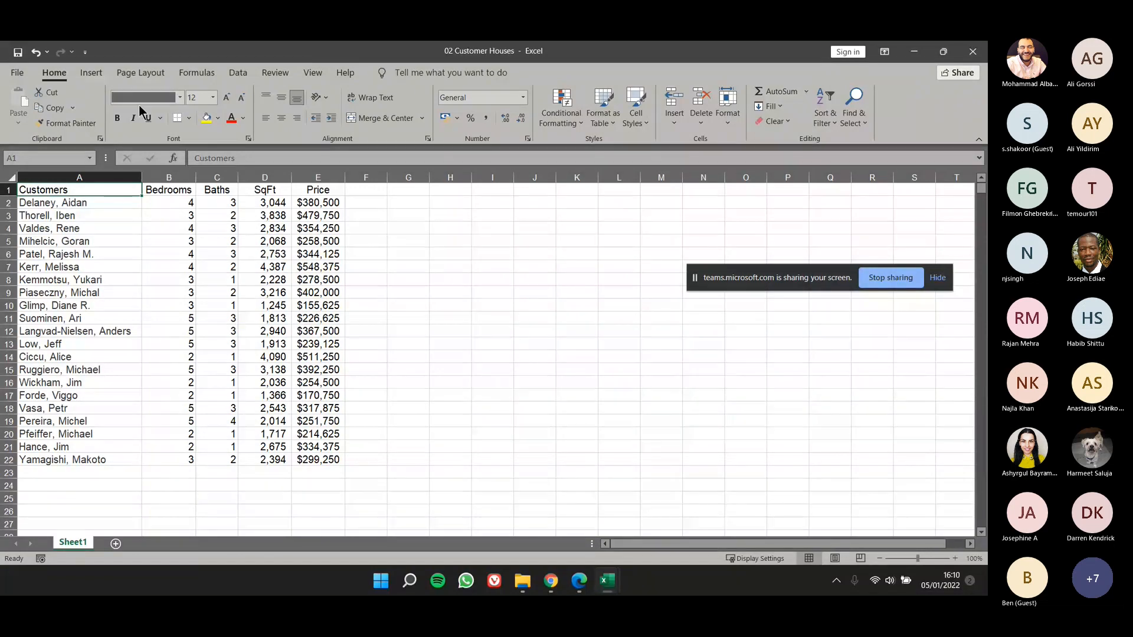
pyautogui.click(974, 51)
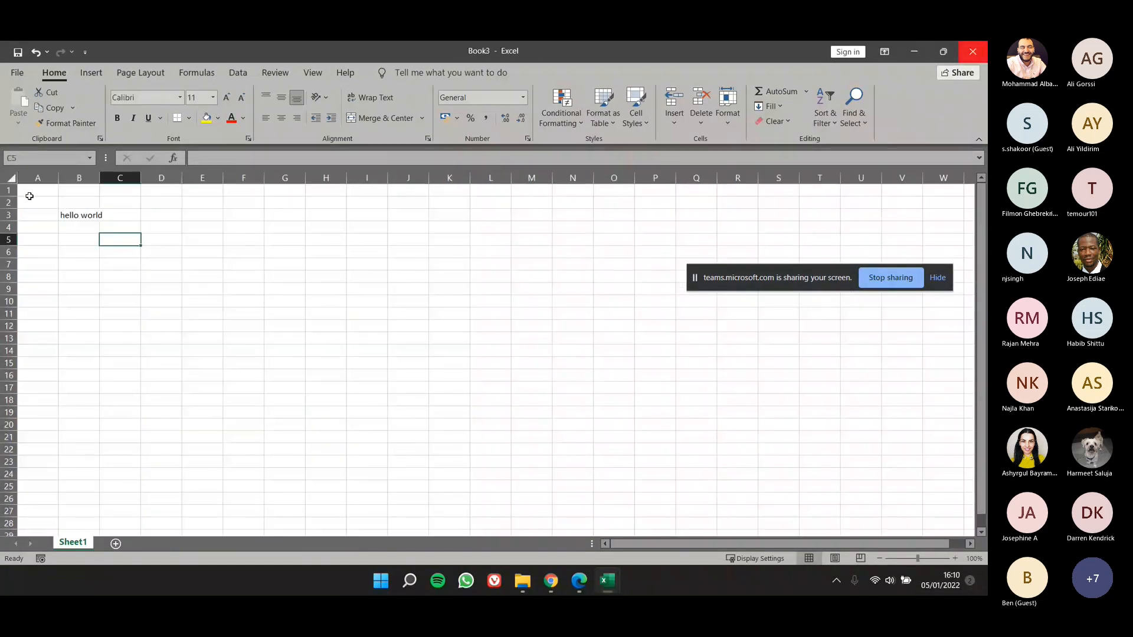
# Step: Start exporting the hello world workbook with its file type changed to Excel 97-2003 Workbook
pyautogui.click(17, 72)
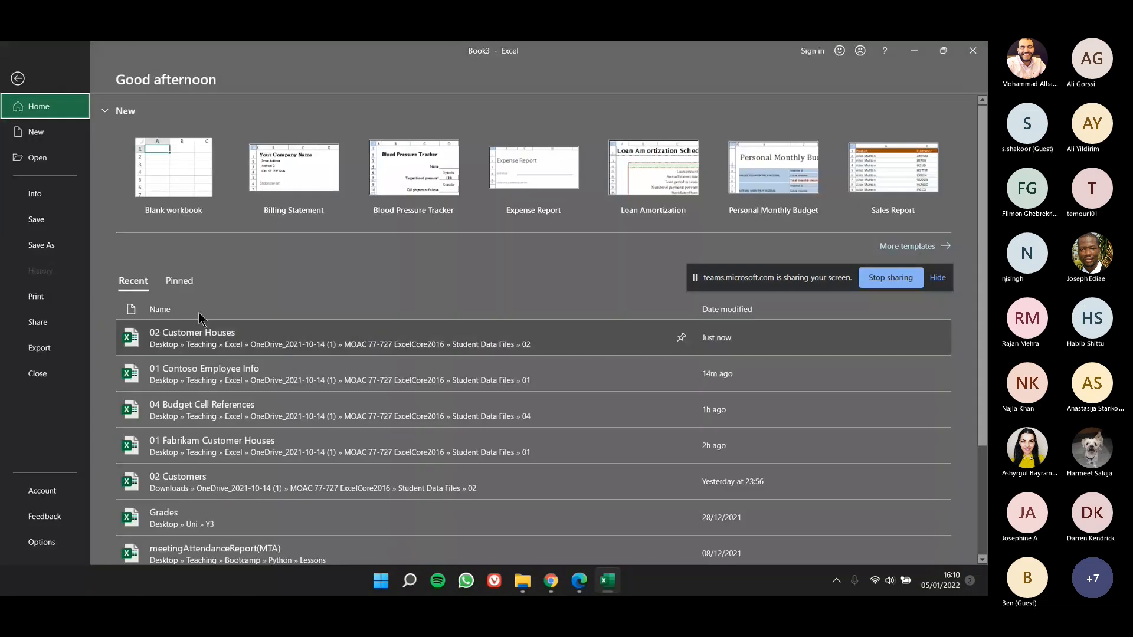
pyautogui.click(61, 348)
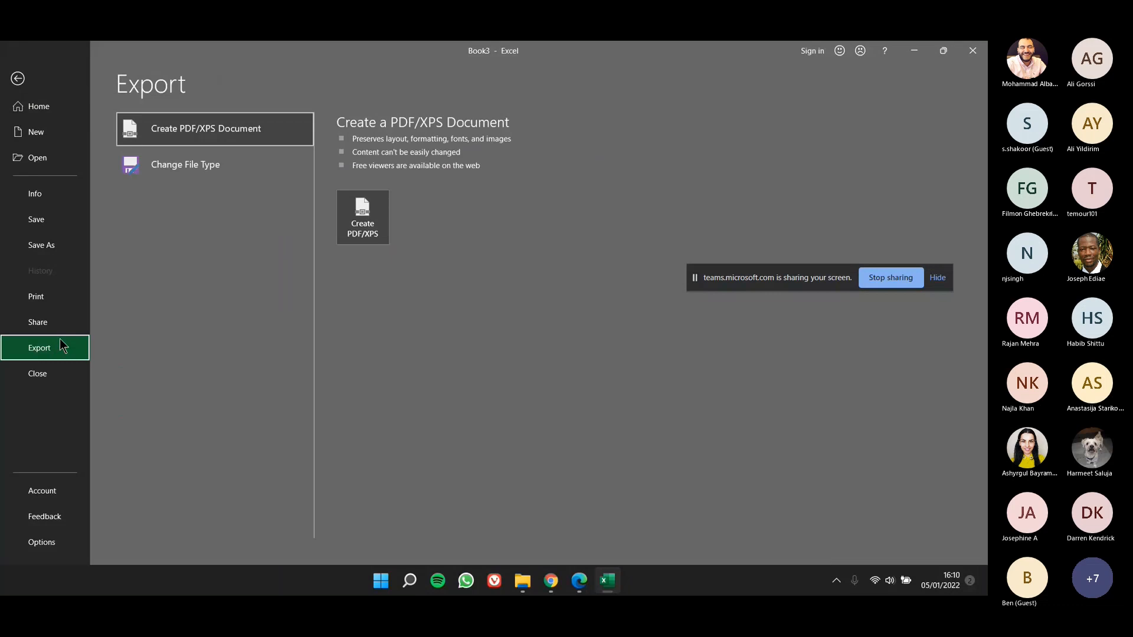
pyautogui.click(184, 165)
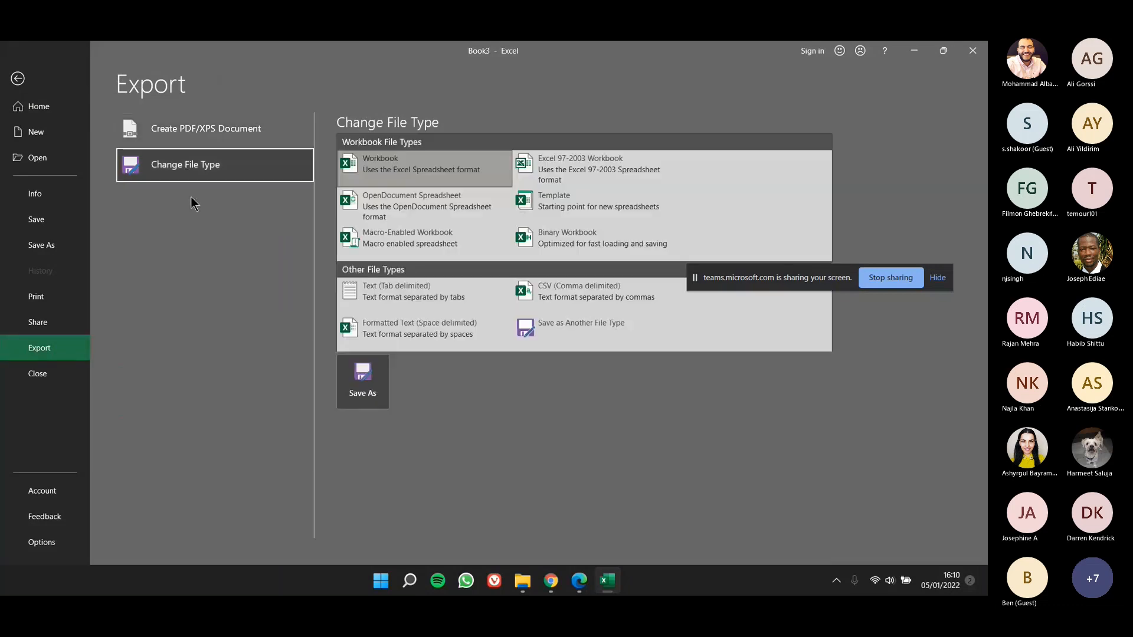
pyautogui.moveTo(779, 360); pyautogui.dragTo(796, 516)
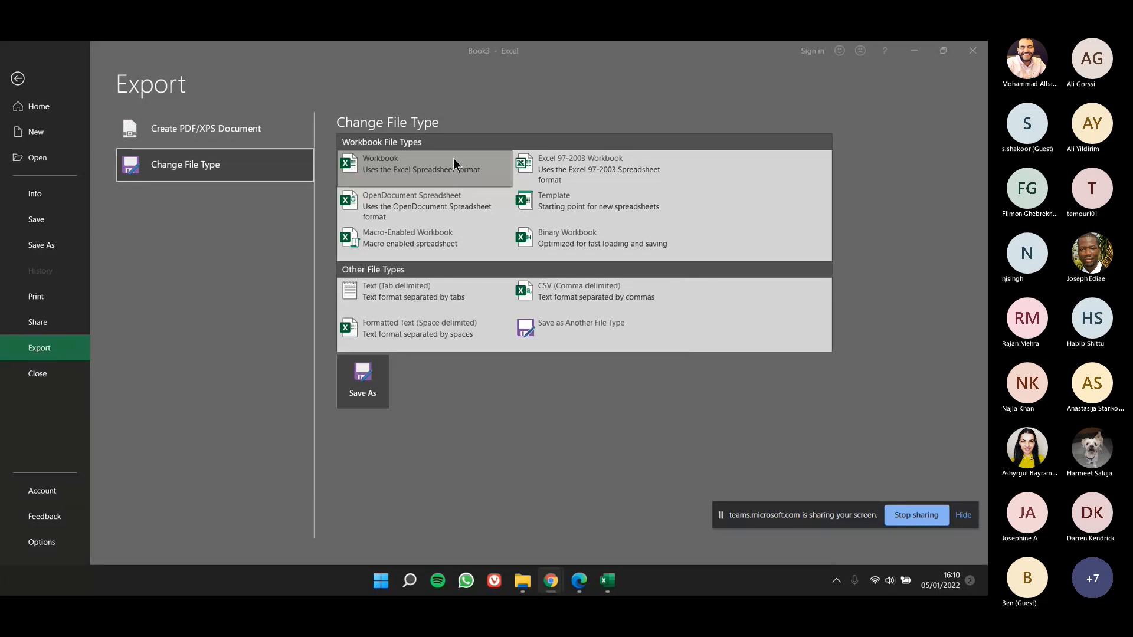
pyautogui.click(562, 464)
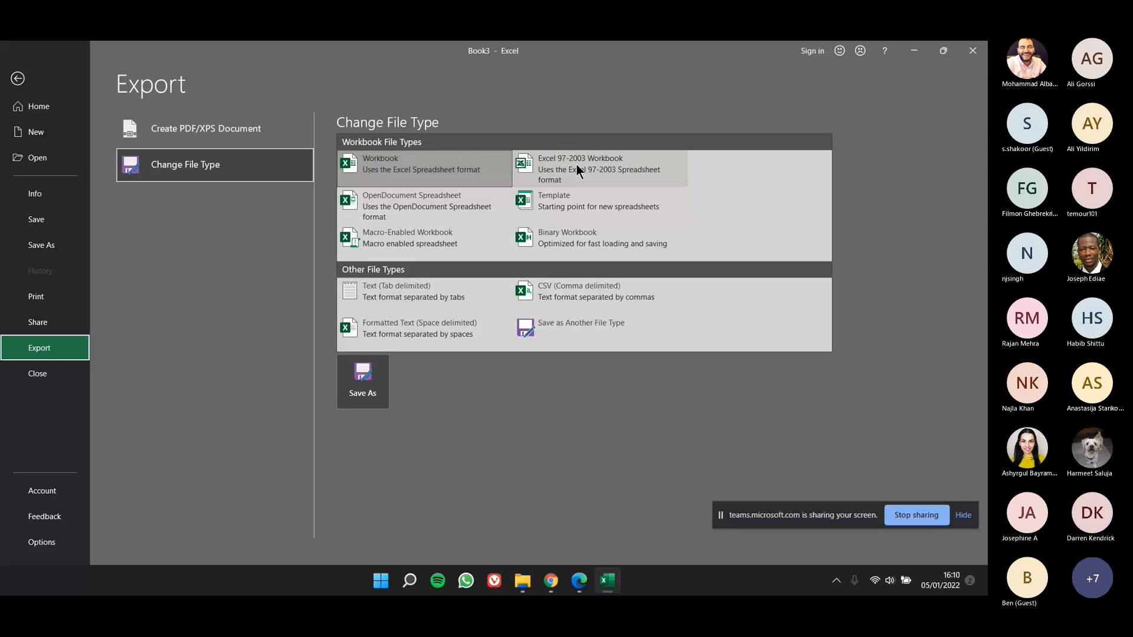
pyautogui.click(576, 165)
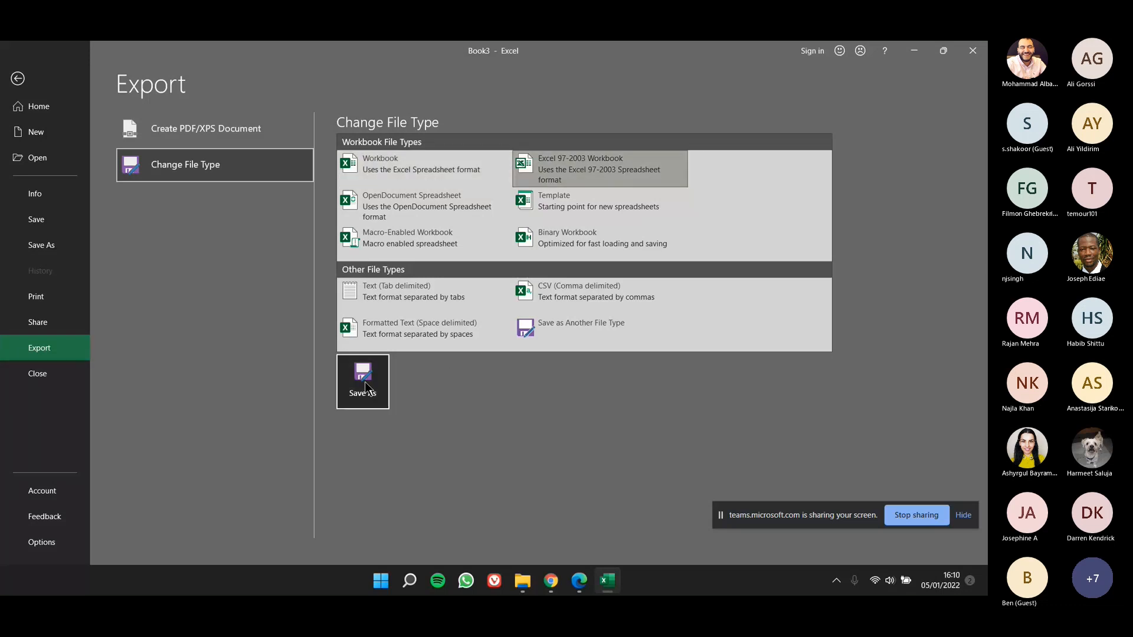
pyautogui.click(365, 385)
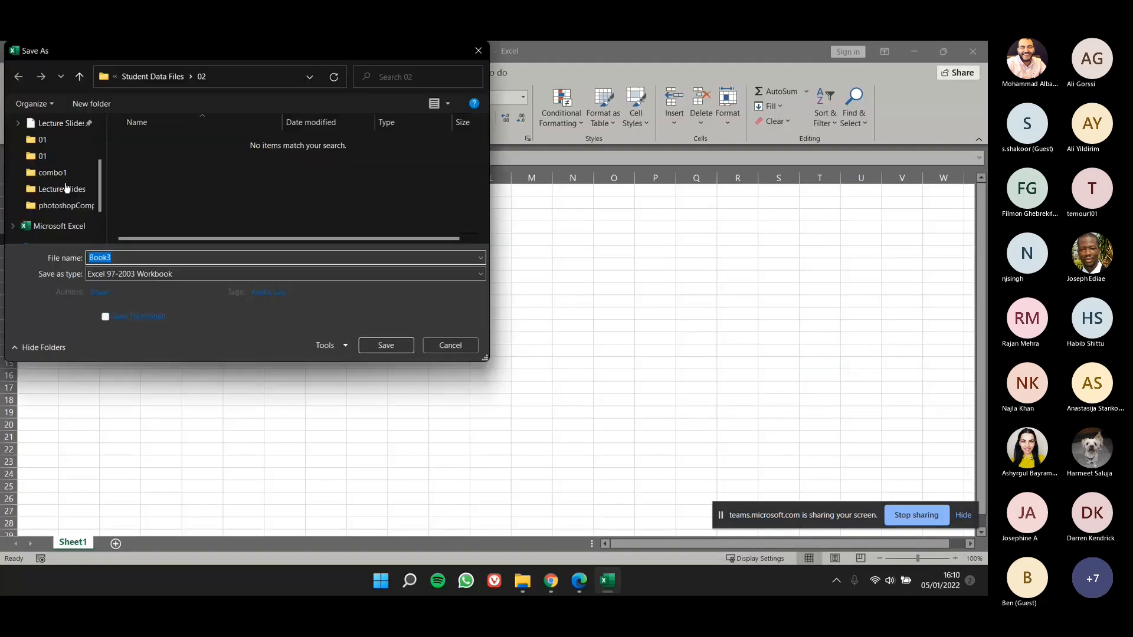
# Step: Save the Excel 97-2003 copy to the Desktop under the file name book1
pyautogui.scroll(2, 66, 188)
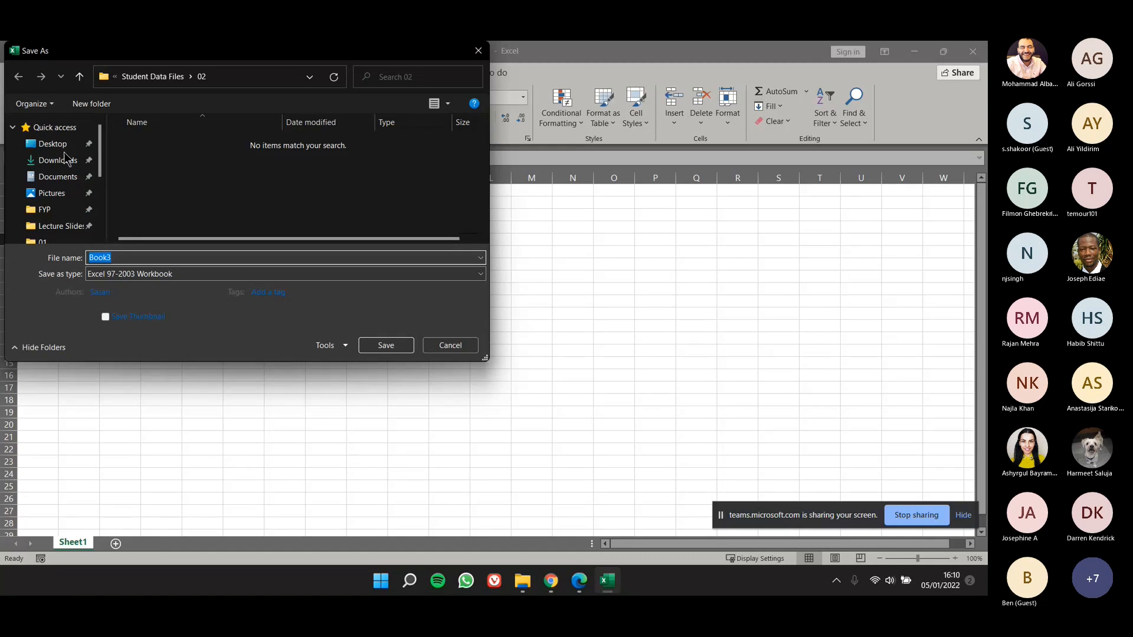
pyautogui.click(53, 144)
pyautogui.click(116, 259)
pyautogui.write('book1')
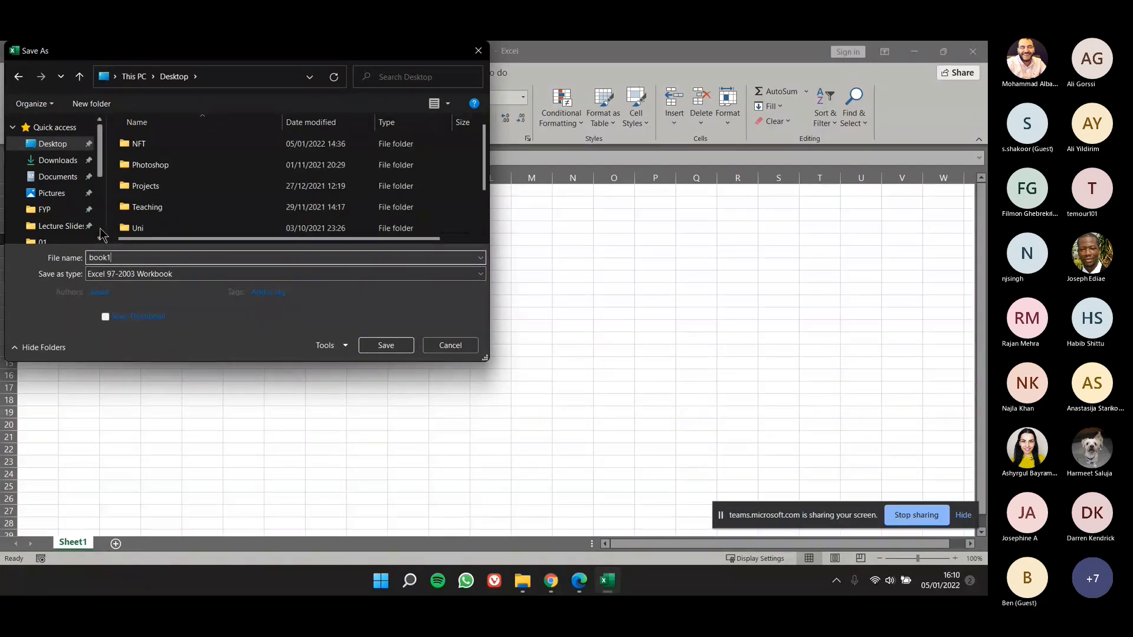
pyautogui.click(378, 349)
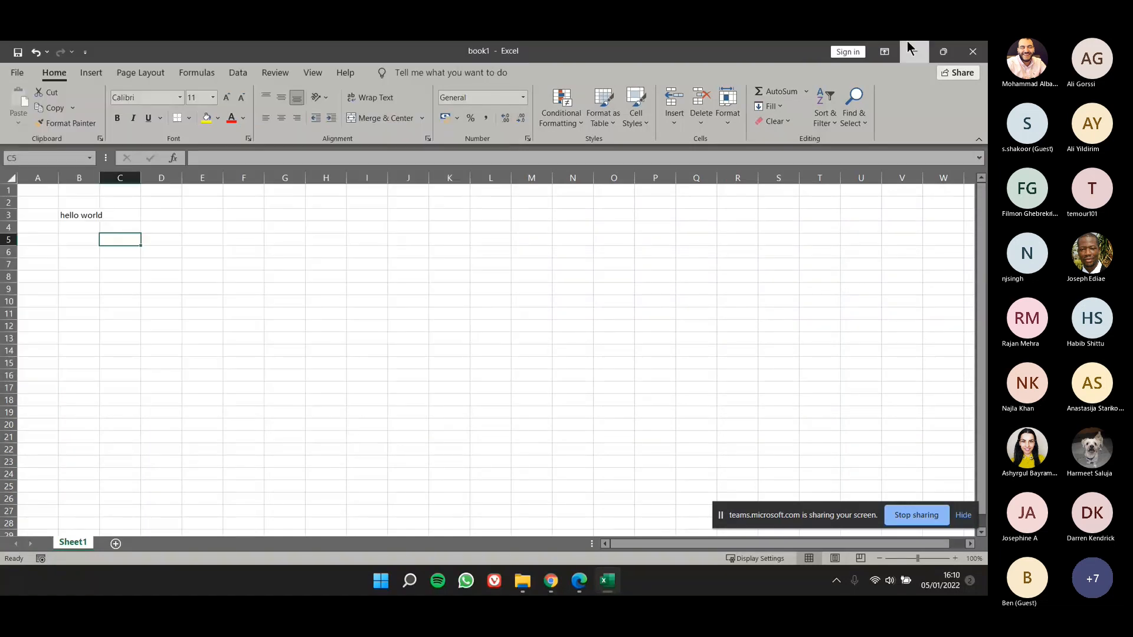
# Step: Minimize the workbook, move the book1 file to the middle of the desktop, and examine the file type in its properties
pyautogui.click(908, 44)
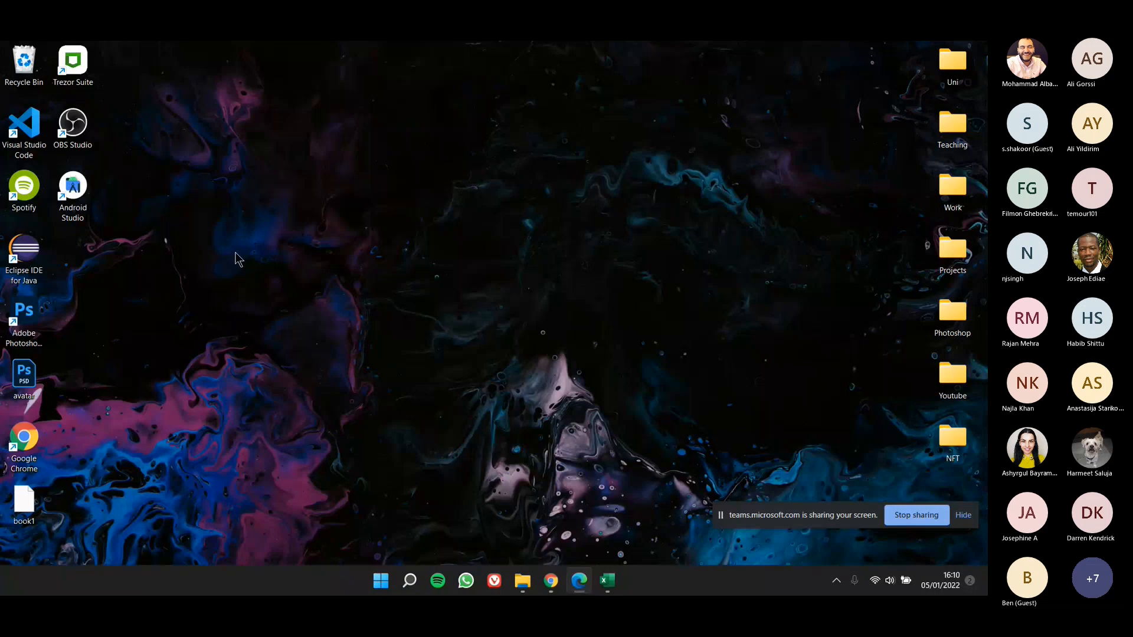
pyautogui.moveTo(23, 503); pyautogui.dragTo(567, 255)
pyautogui.rightClick(566, 255)
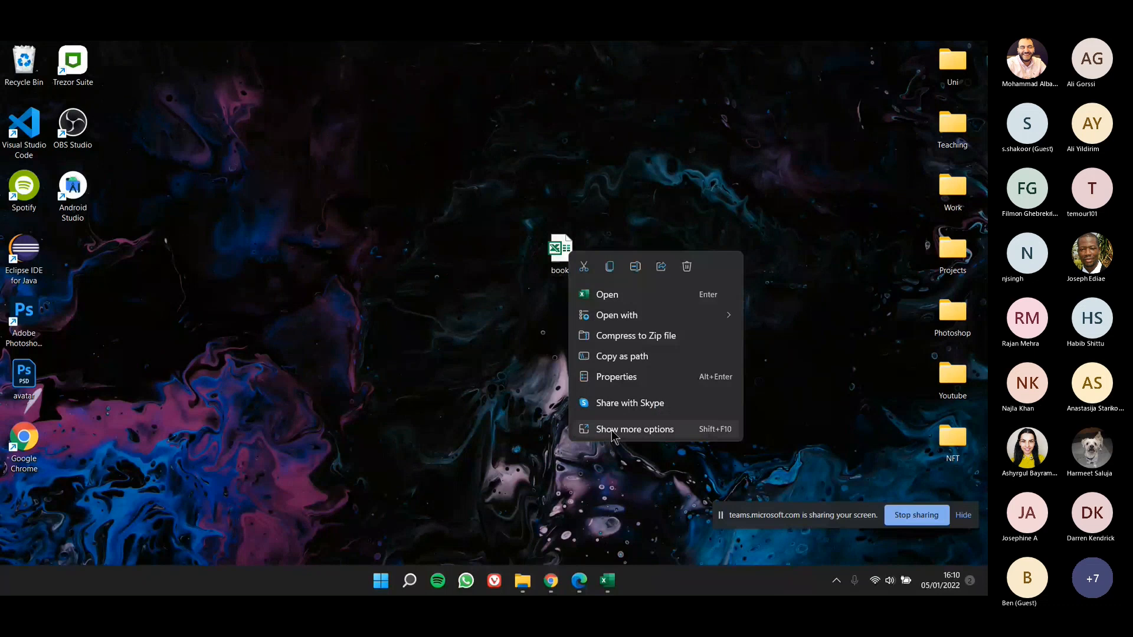
pyautogui.click(619, 376)
pyautogui.moveTo(665, 248); pyautogui.dragTo(479, 146)
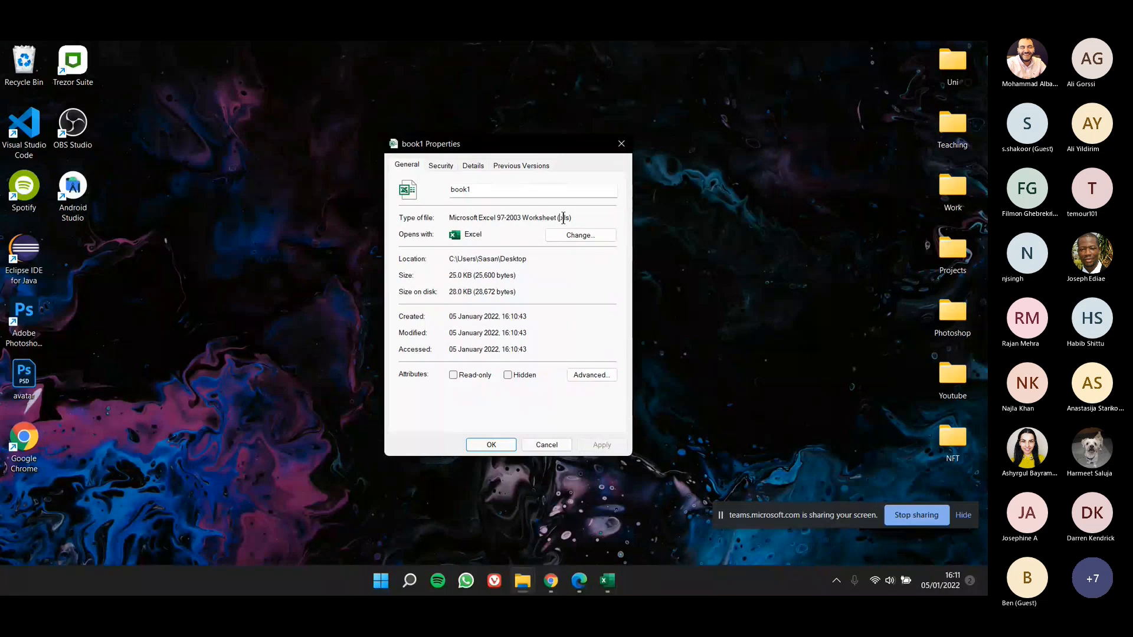
pyautogui.moveTo(558, 218); pyautogui.dragTo(573, 220)
pyautogui.press('Escape')
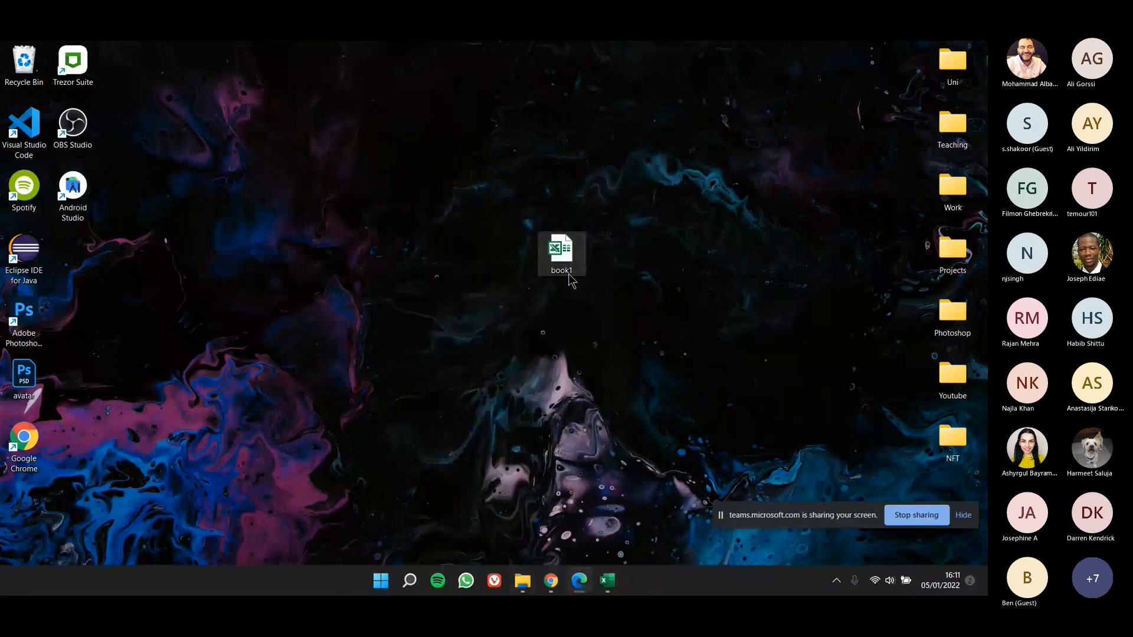
# Step: Reopen book1 and examine the Change File Type and PDF/XPS export options, leaving without publishing
pyautogui.doubleClick(569, 273)
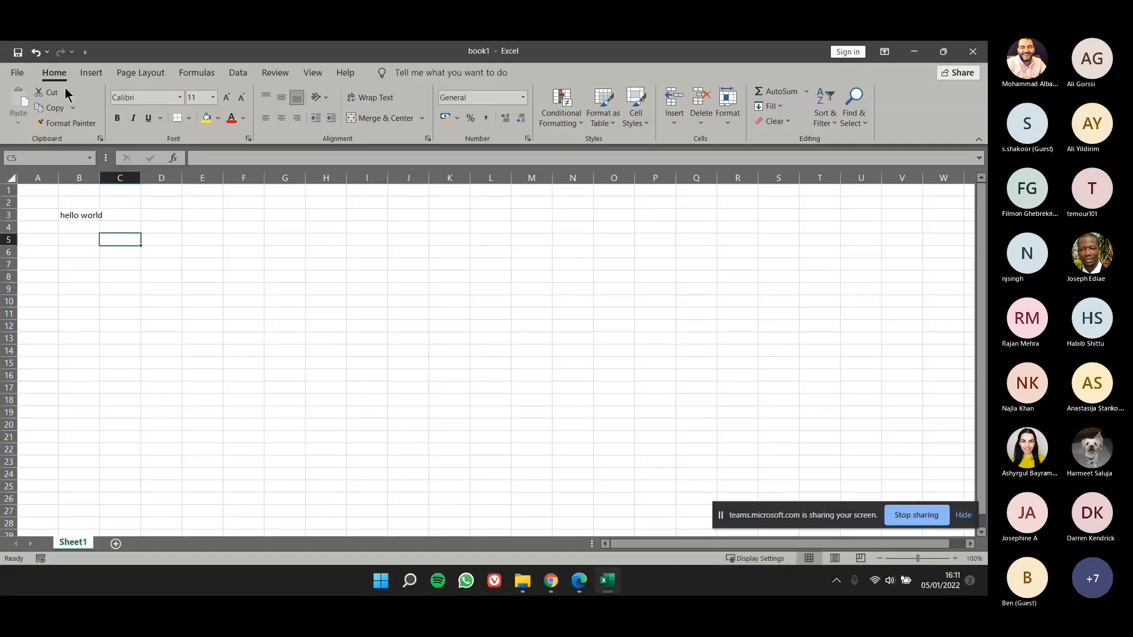
pyautogui.click(17, 72)
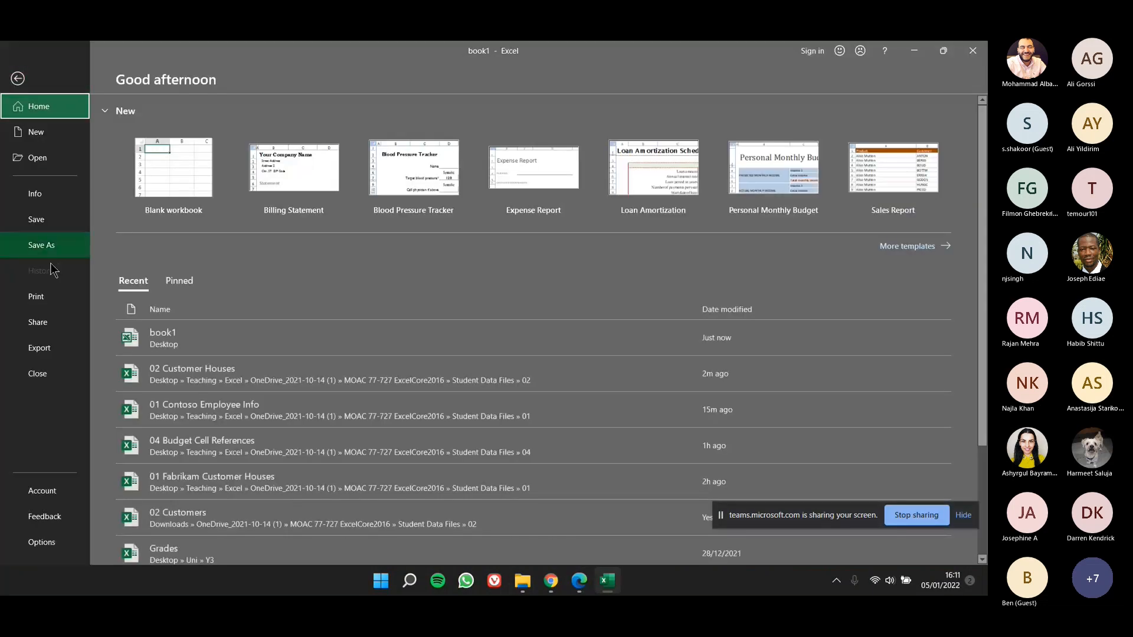
pyautogui.click(39, 348)
pyautogui.click(239, 169)
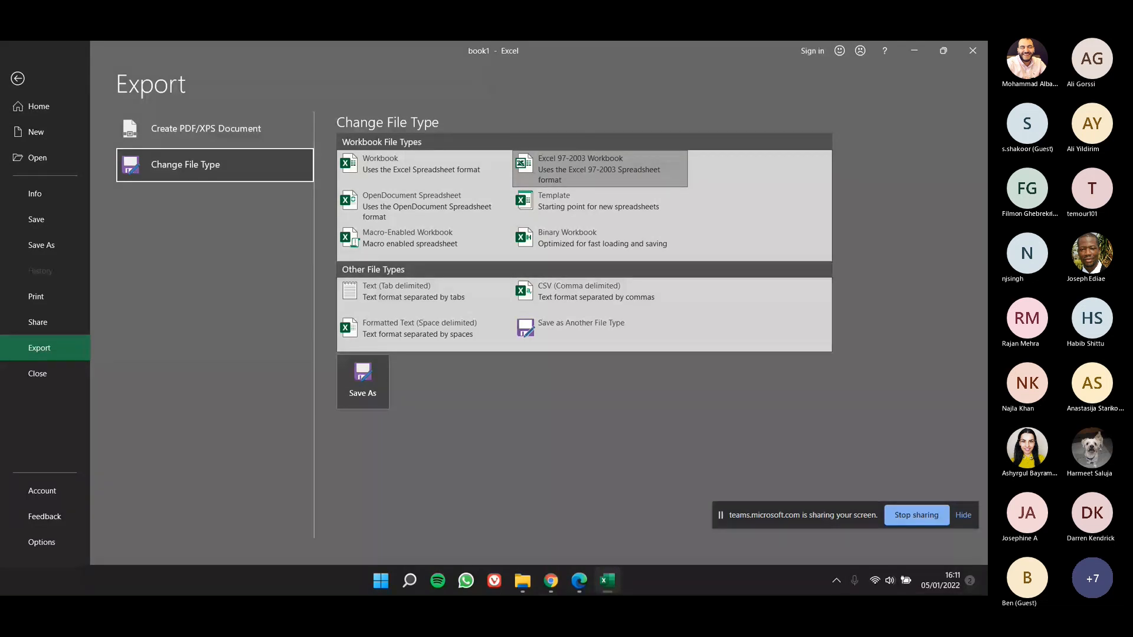
pyautogui.click(222, 130)
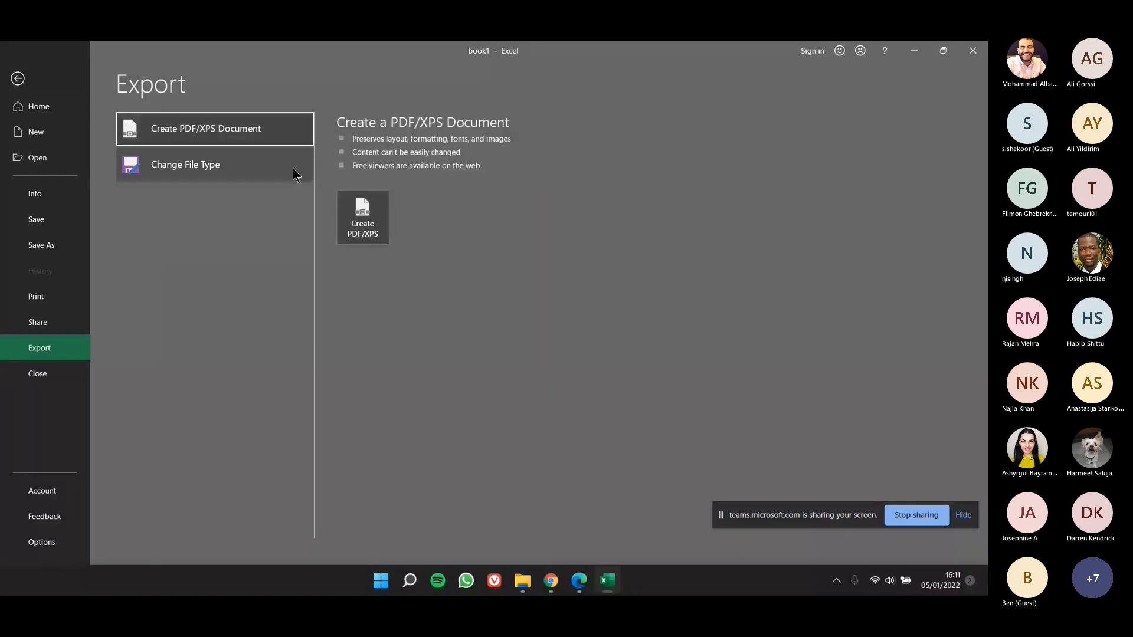
pyautogui.click(363, 217)
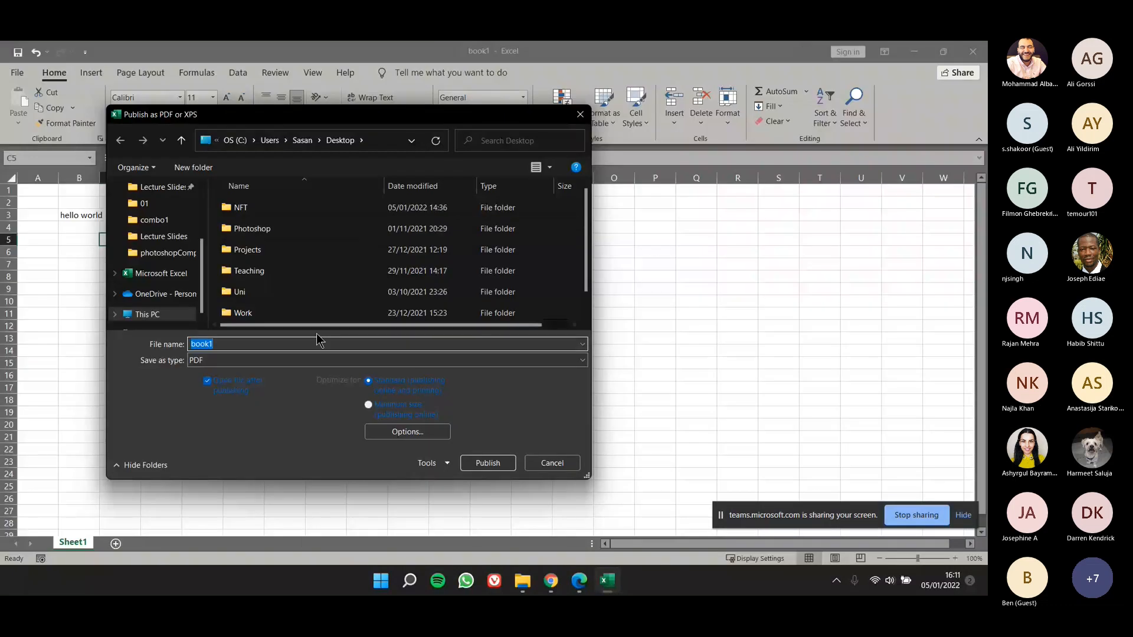
pyautogui.click(583, 122)
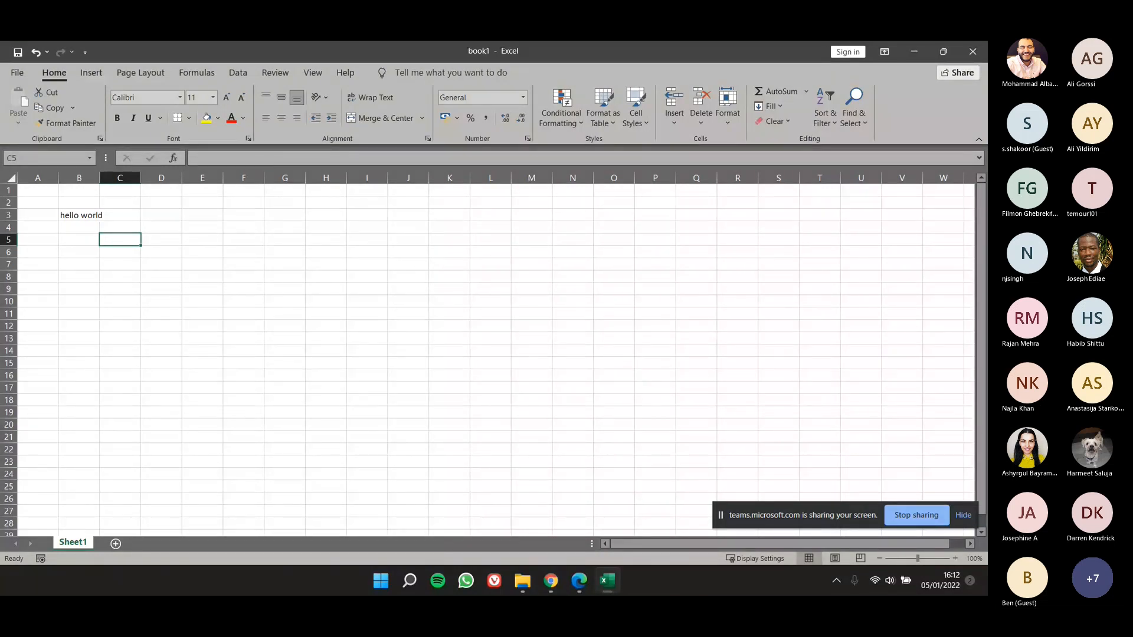
# Step: Enter "hi" in cell B7 and "hi there" in cell C7
pyautogui.click(104, 281)
pyautogui.click(80, 265)
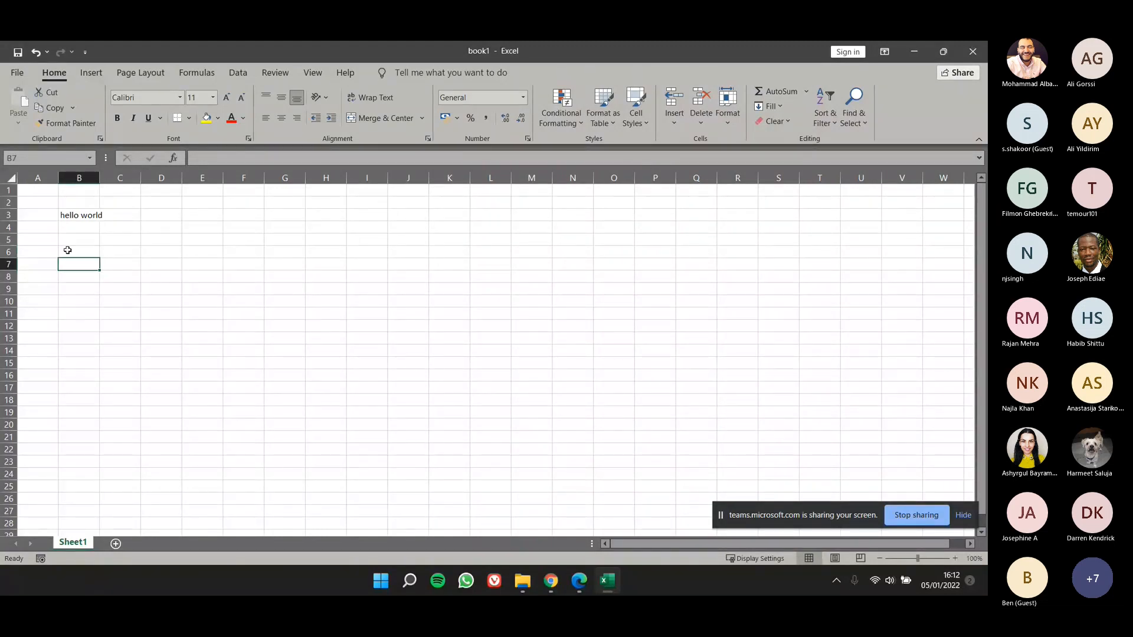
pyautogui.write('hi')
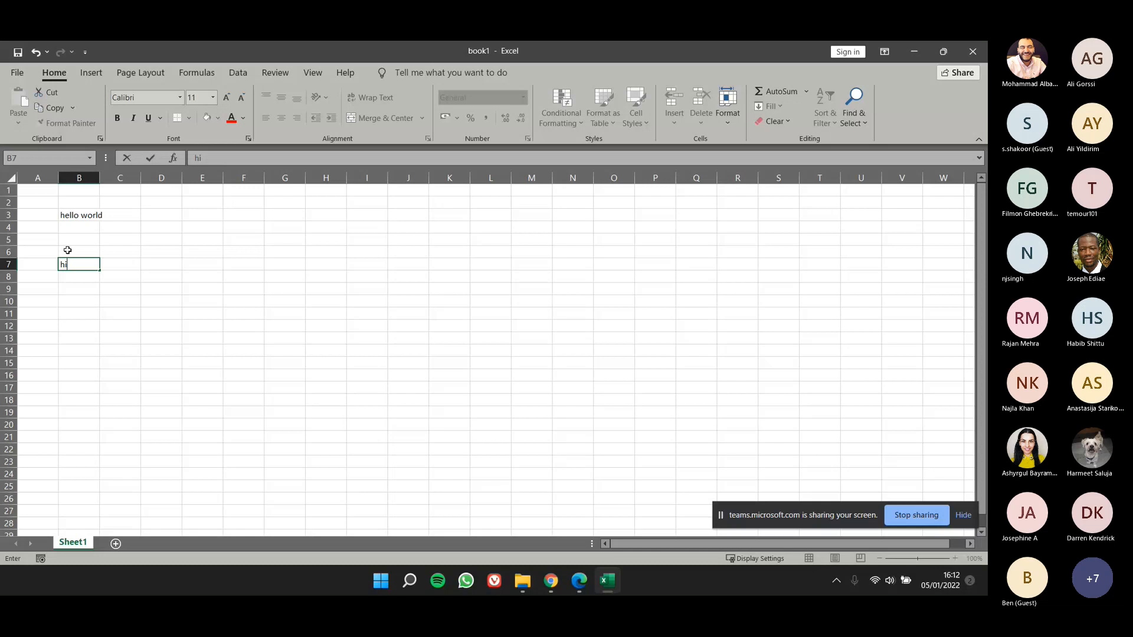
pyautogui.press('Tab')
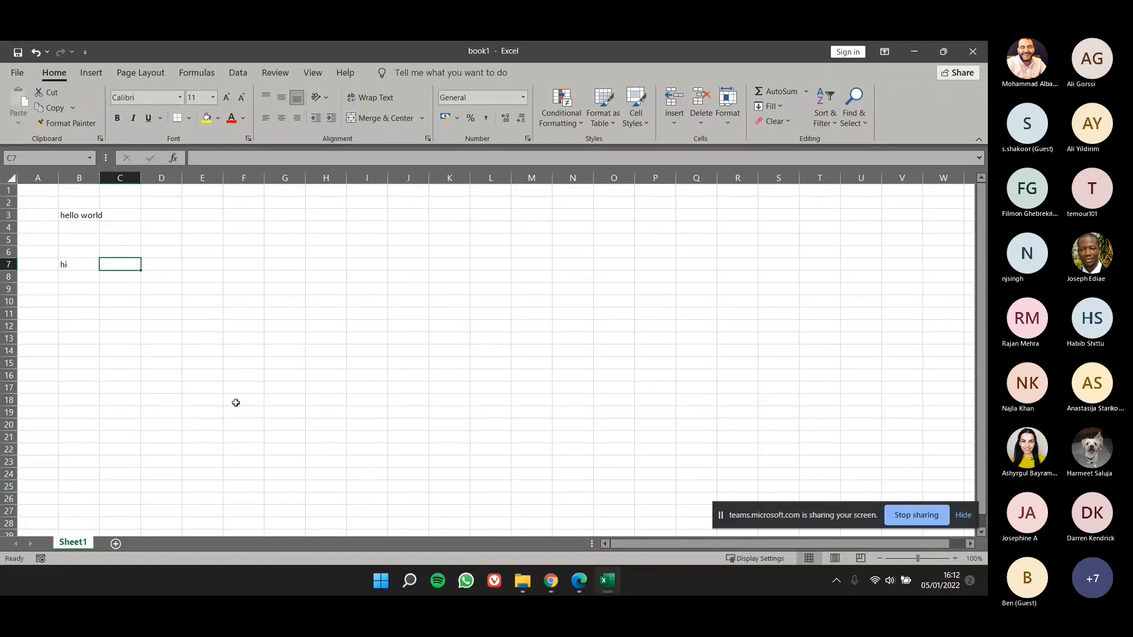
pyautogui.write('hi there')
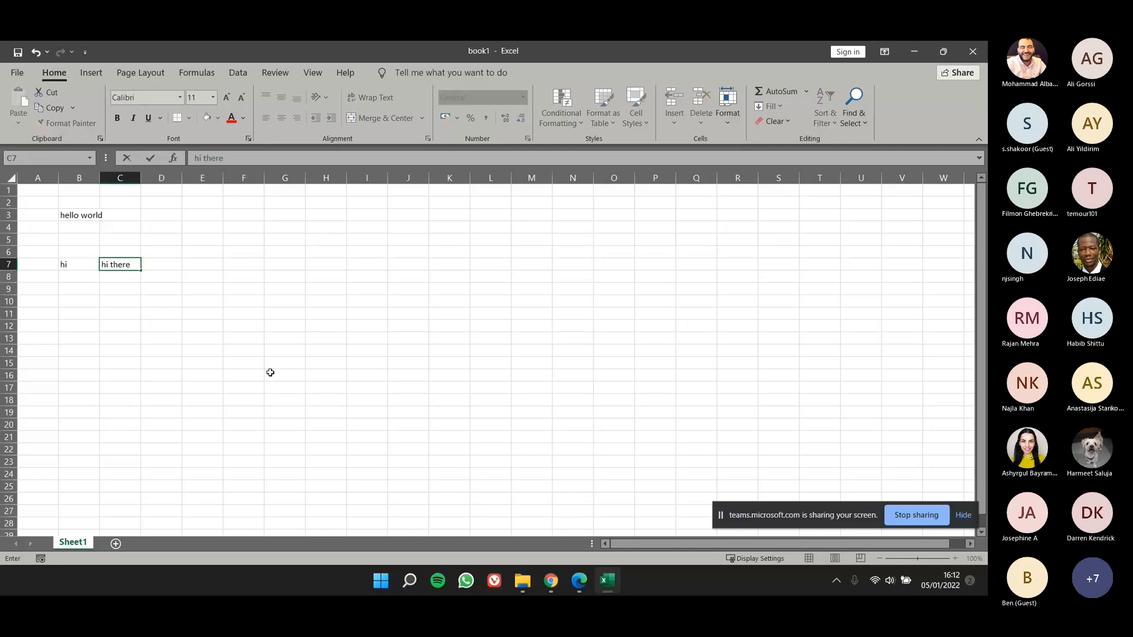
pyautogui.press('Return')
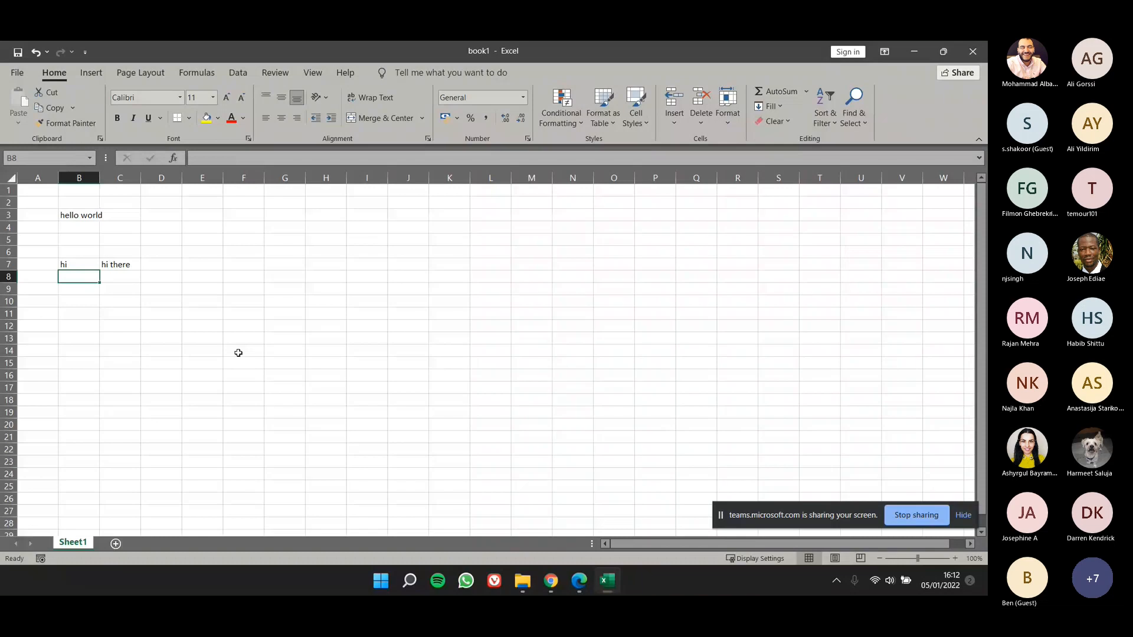
# Step: Try editing the existing text in cell C7 by appending "jdjdd", and discard the edit
pyautogui.press('Up')
pyautogui.press('Right')
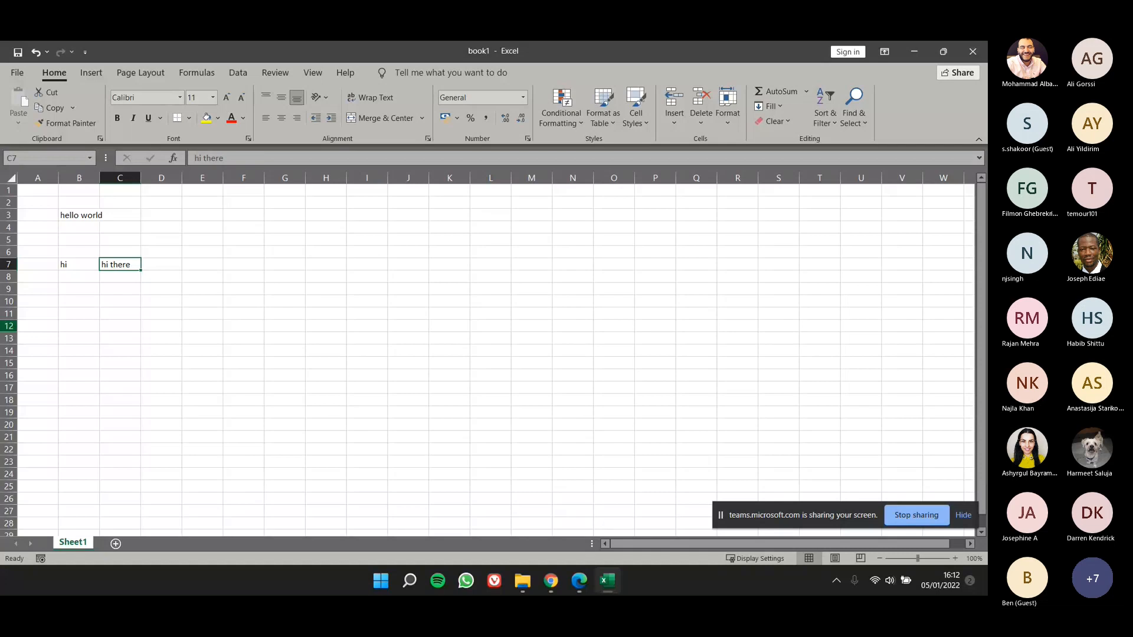
pyautogui.doubleClick(136, 264)
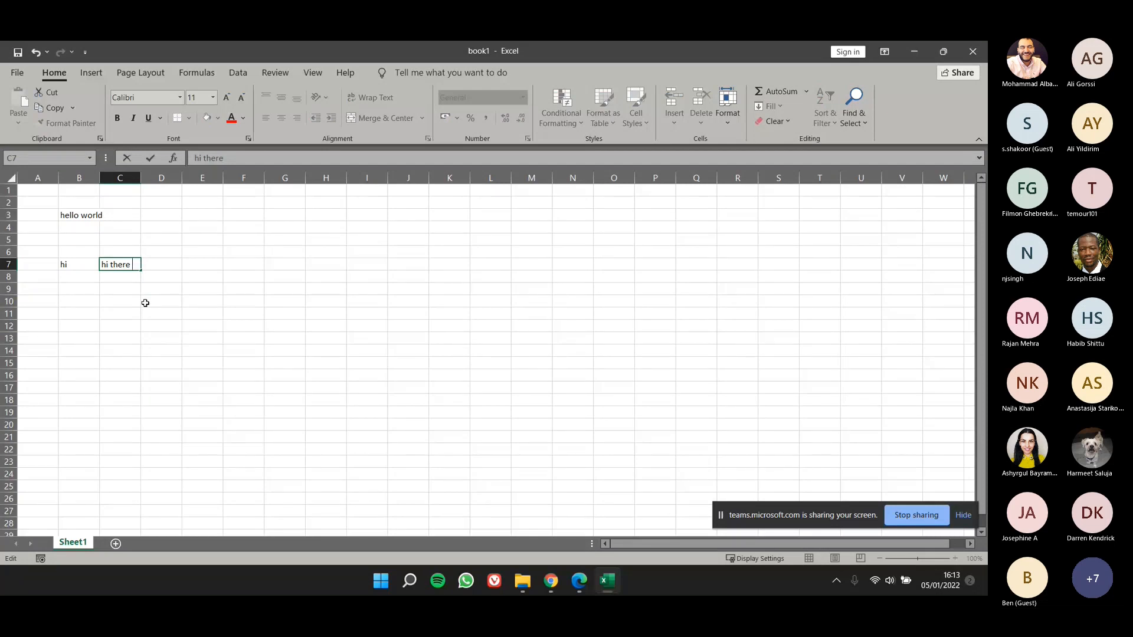
pyautogui.write('jdjdd')
pyautogui.press('BackSpace')
pyautogui.press('BackSpace')
pyautogui.press('BackSpace')
pyautogui.press('BackSpace')
pyautogui.press('BackSpace')
pyautogui.press('Escape')
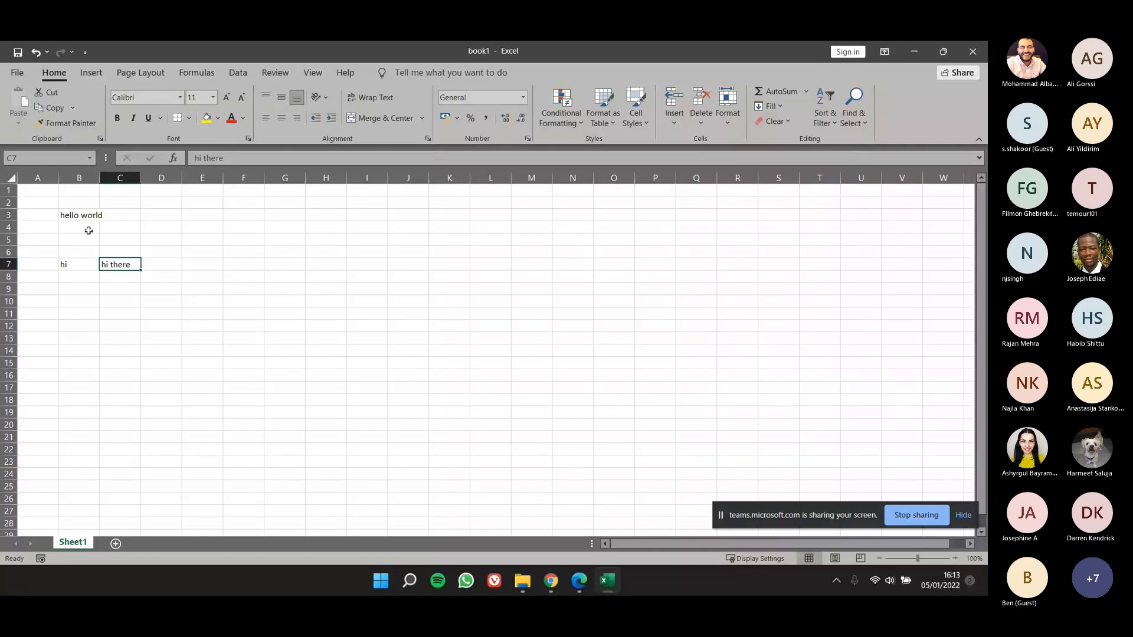
# Step: Enter the sentence "hi there my name is" followed by a first name in cell B10
pyautogui.click(79, 213)
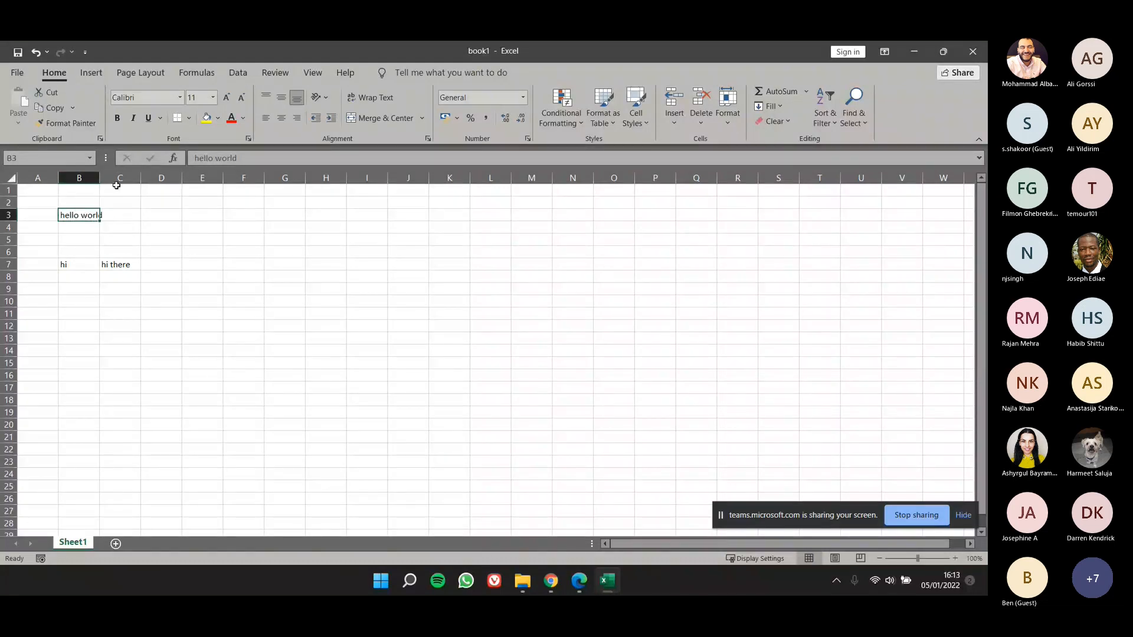
pyautogui.click(80, 303)
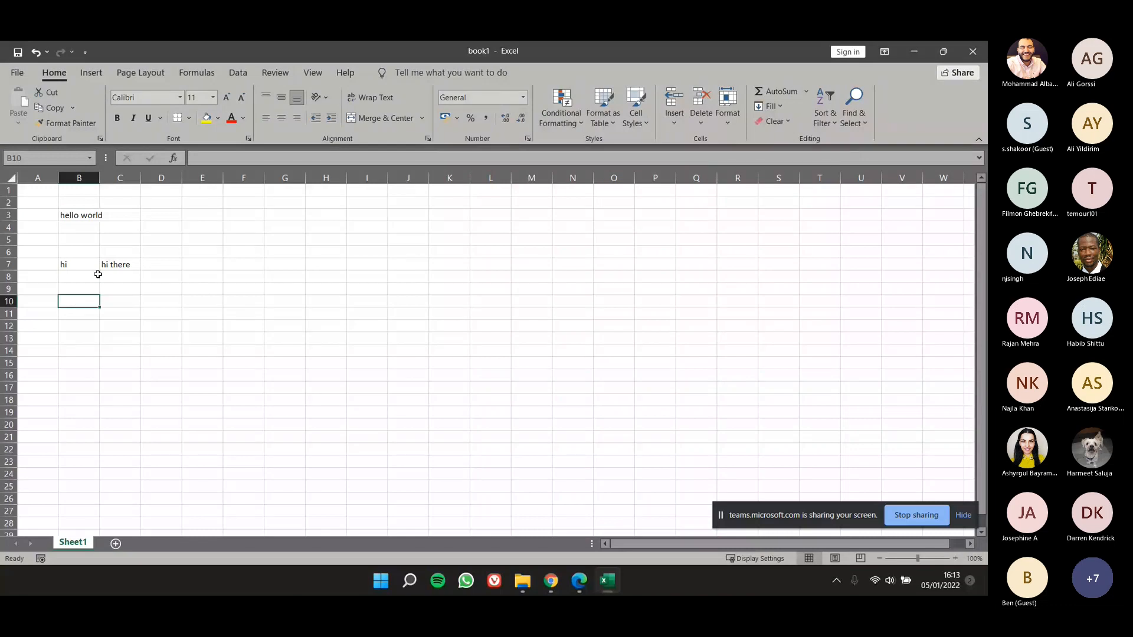
pyautogui.write('hi there')
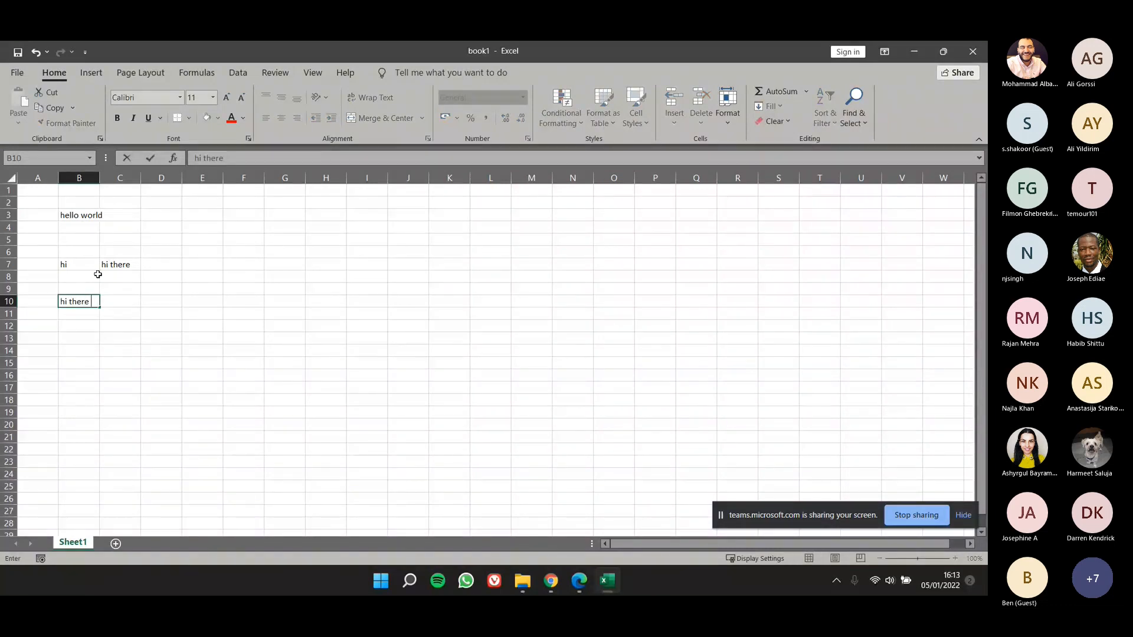
pyautogui.write(' my name is john')
pyautogui.click(161, 376)
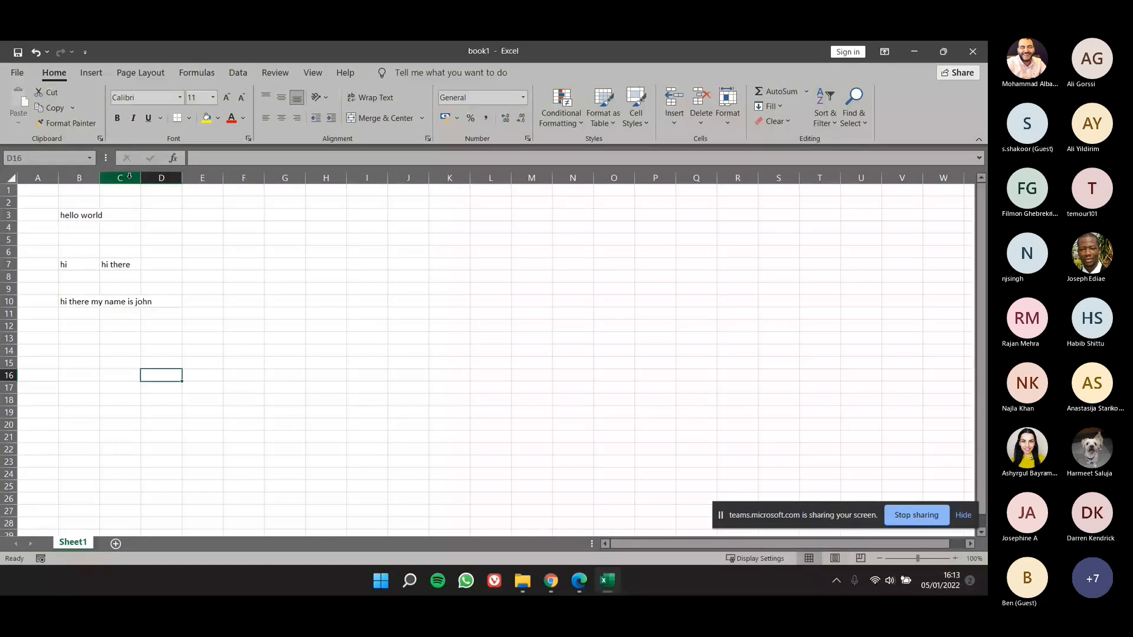
# Step: Compare the contents of cells C10 and B10, and enlarge the sheet view to 194%
pyautogui.click(110, 304)
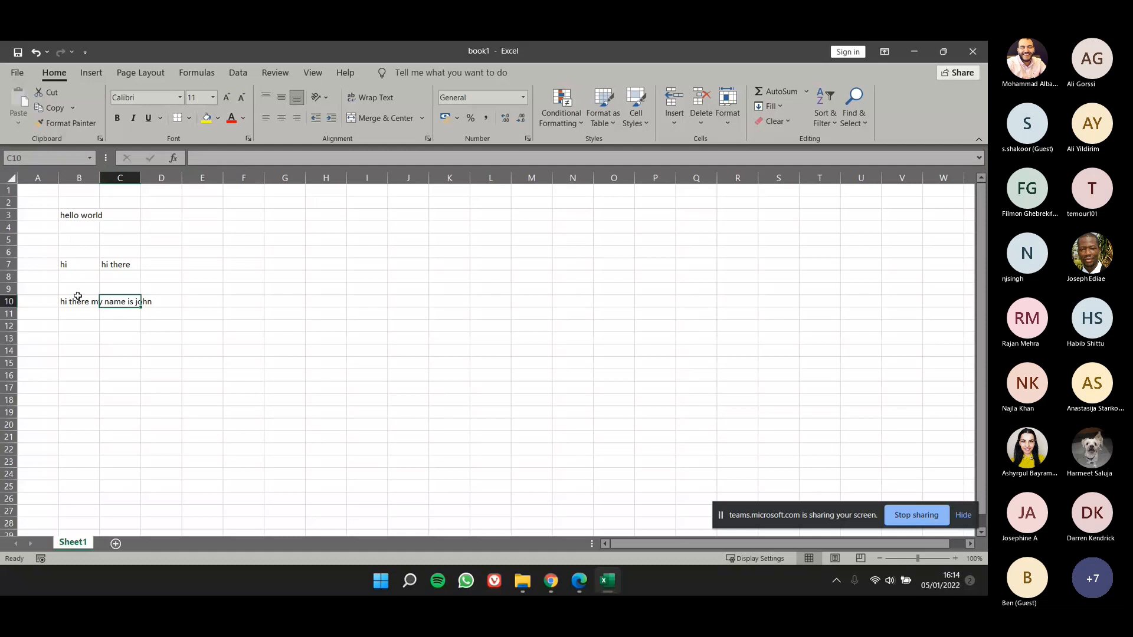
pyautogui.click(78, 301)
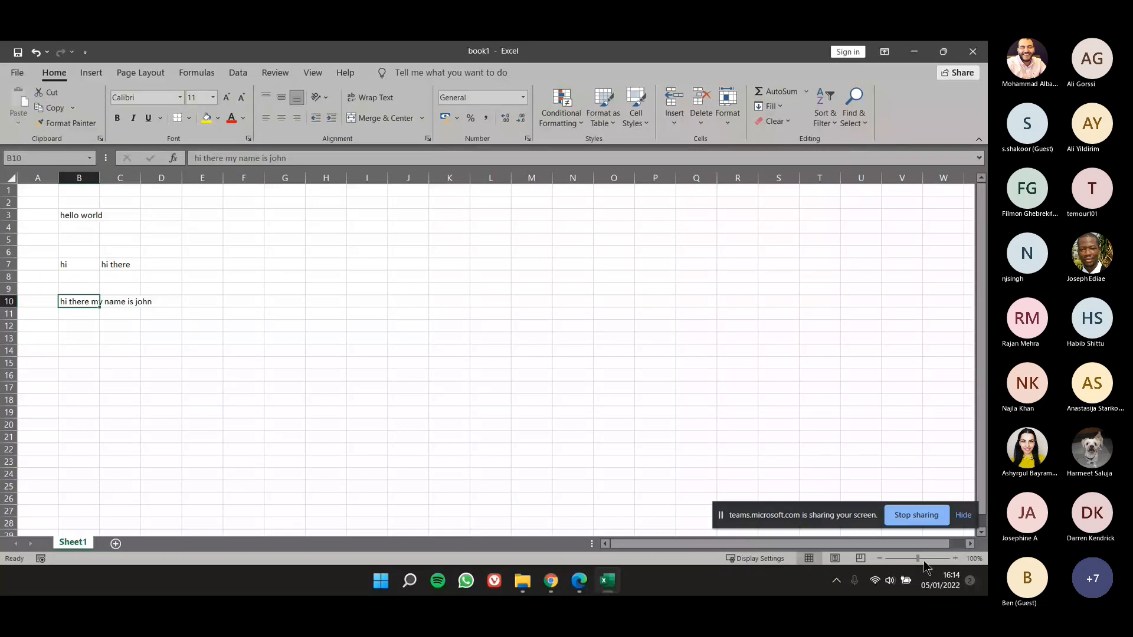
pyautogui.moveTo(924, 561); pyautogui.dragTo(928, 559)
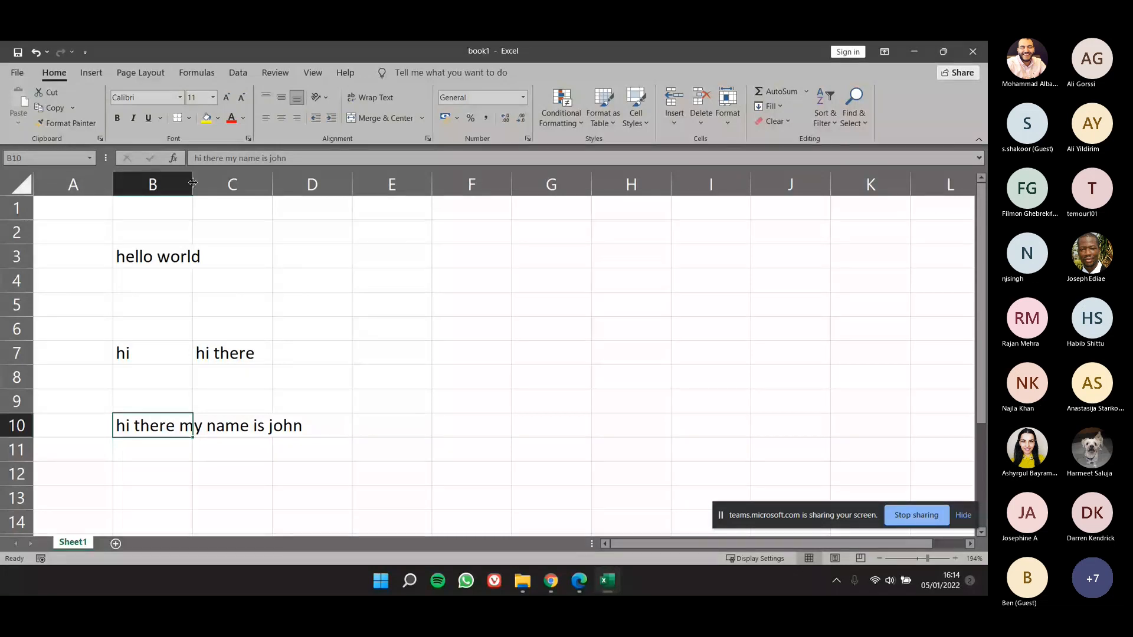
# Step: Widen column B to fit the sentence in cell B10, and append "and I am 20" to that sentence
pyautogui.moveTo(193, 183); pyautogui.dragTo(324, 192)
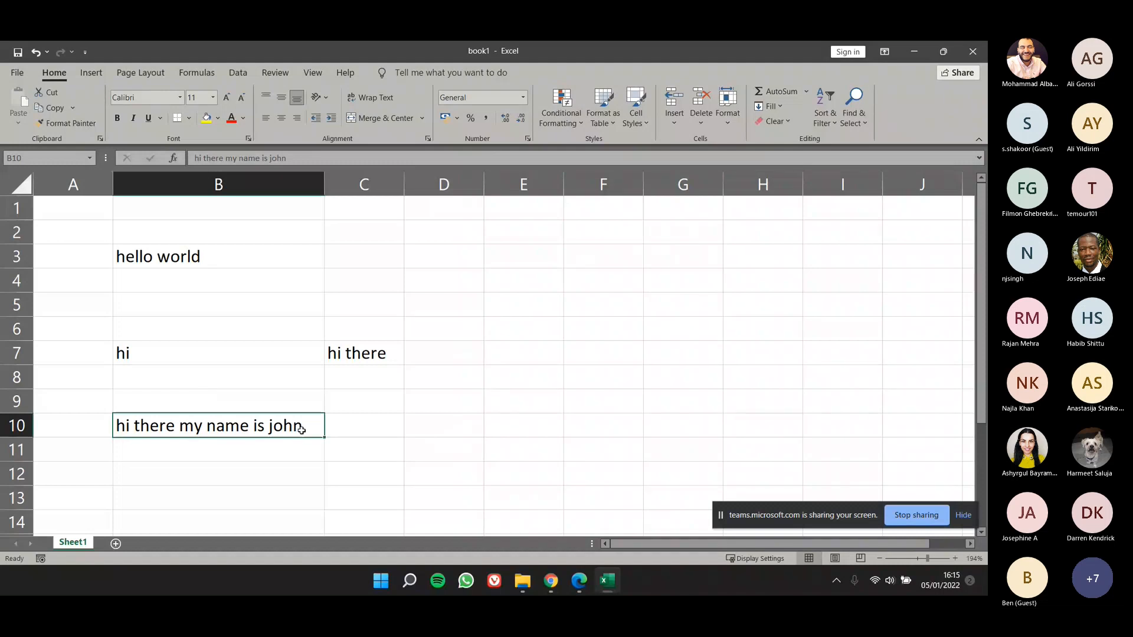
pyautogui.click(369, 429)
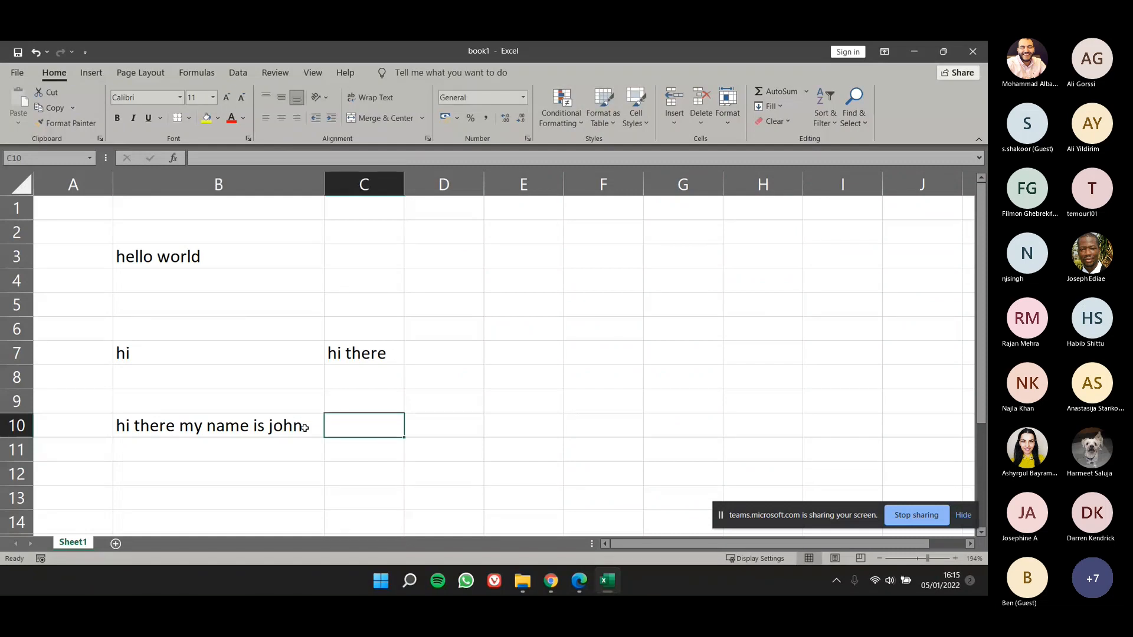
pyautogui.doubleClick(304, 427)
pyautogui.write('ddj')
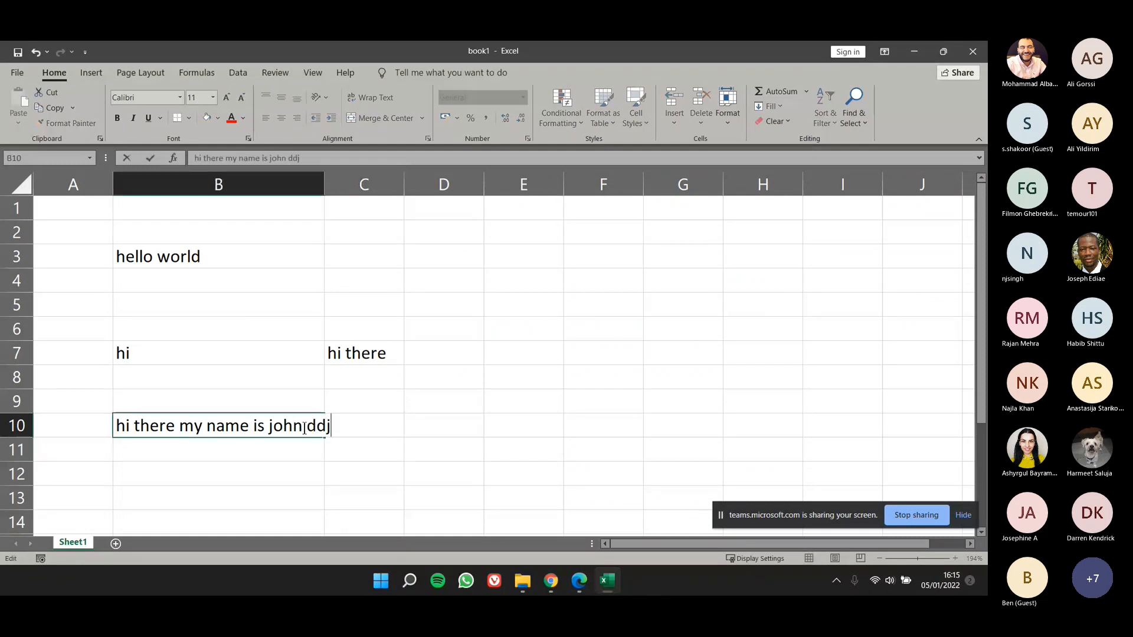
pyautogui.write('djd d')
pyautogui.press('BackSpace')
pyautogui.press('BackSpace')
pyautogui.press('BackSpace')
pyautogui.press('BackSpace')
pyautogui.press('BackSpace')
pyautogui.press('BackSpace')
pyautogui.press('BackSpace')
pyautogui.press('BackSpace')
pyautogui.press('BackSpace')
pyautogui.write('d I am')
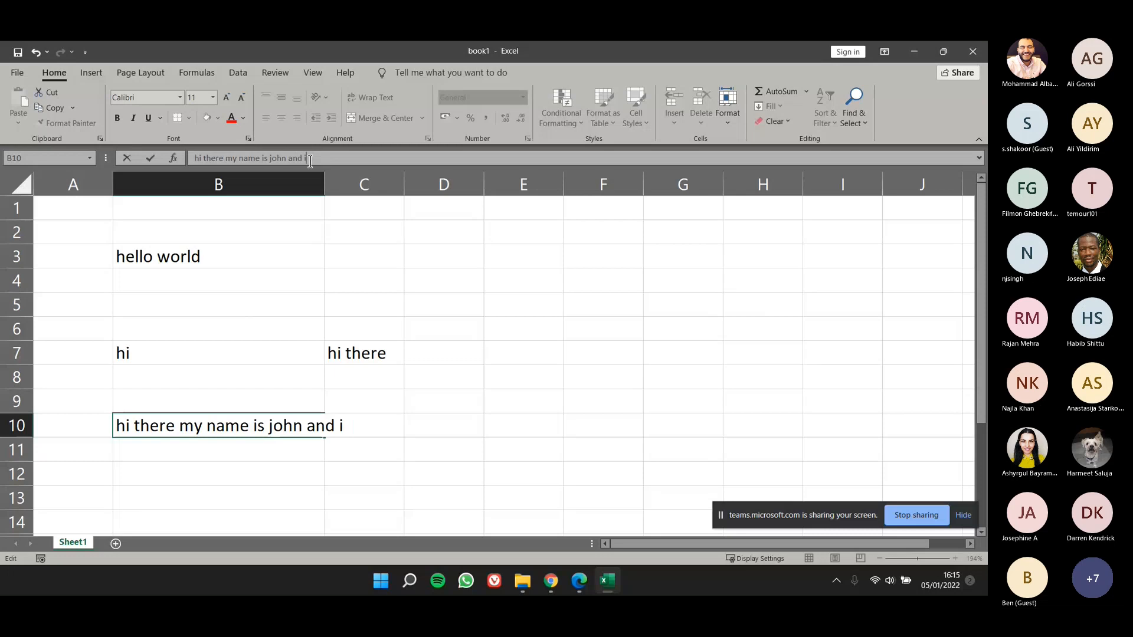
pyautogui.write(' 20')
pyautogui.press('Return')
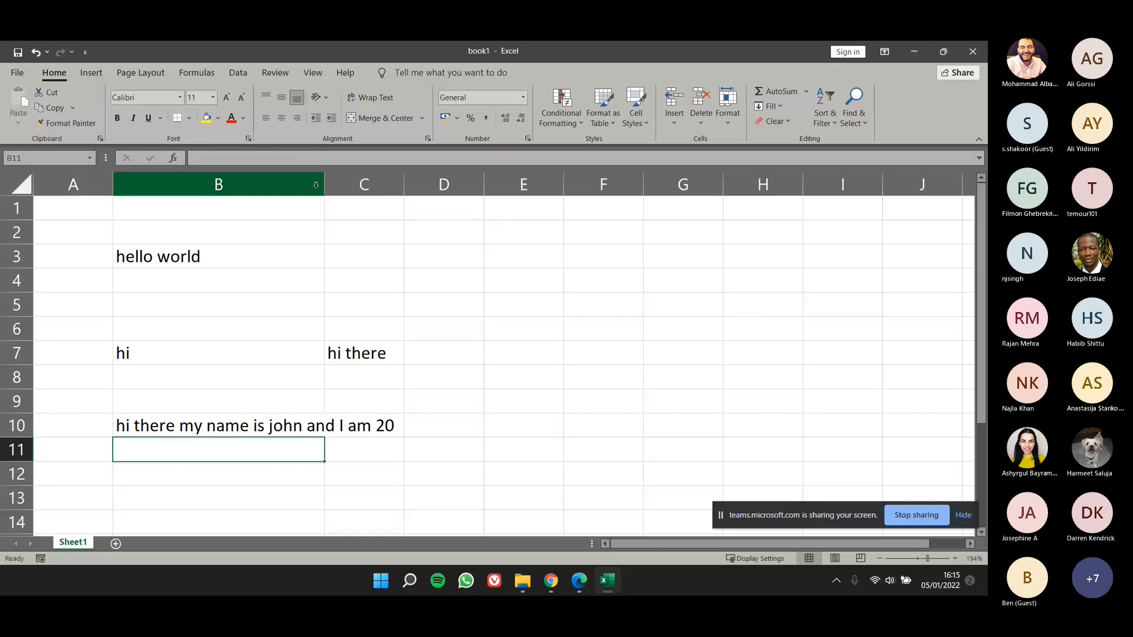
# Step: Try widening column B manually, undo it, and auto-fit the column to the sentence in B10
pyautogui.moveTo(324, 184); pyautogui.dragTo(458, 192)
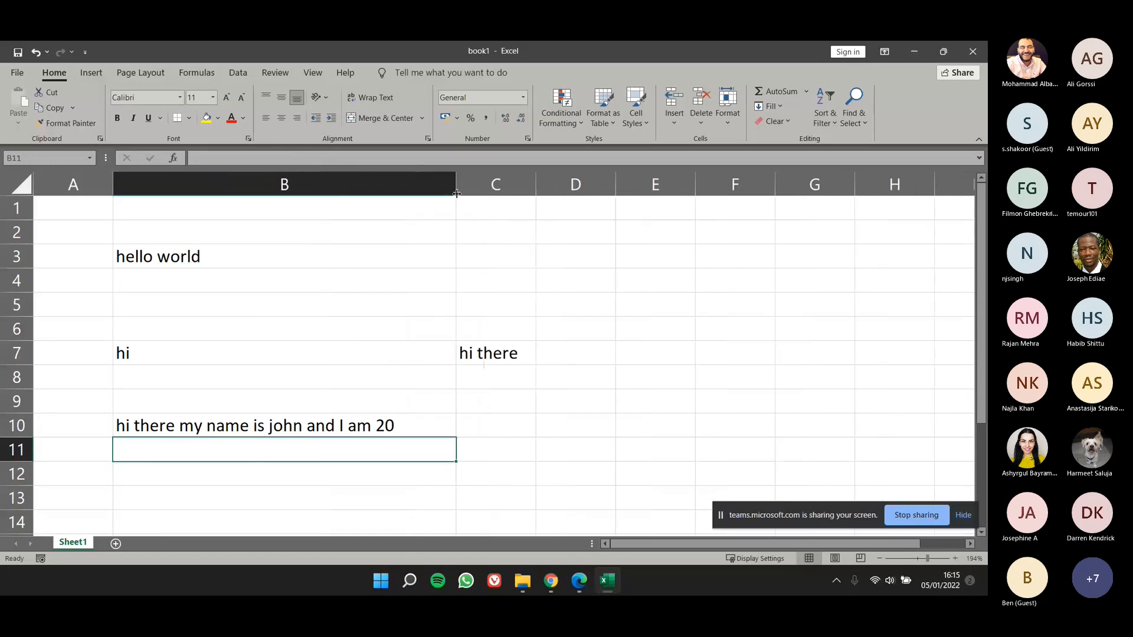
pyautogui.hotkey('ctrl', 'z')
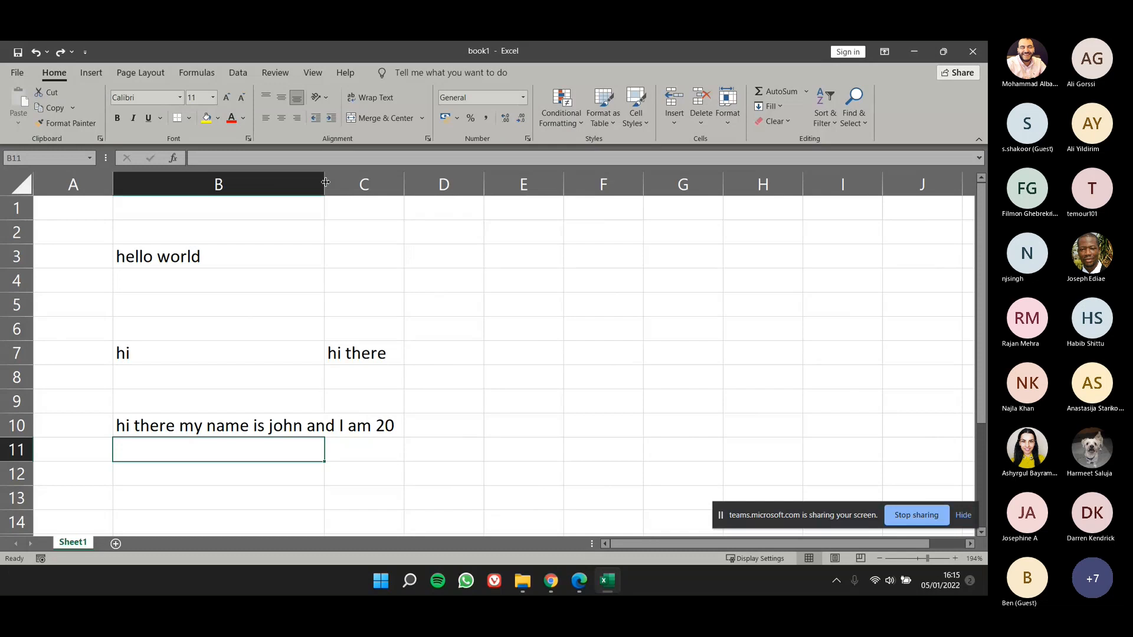
pyautogui.moveTo(324, 198); pyautogui.dragTo(363, 190)
pyautogui.hotkey('ctrl', 'z')
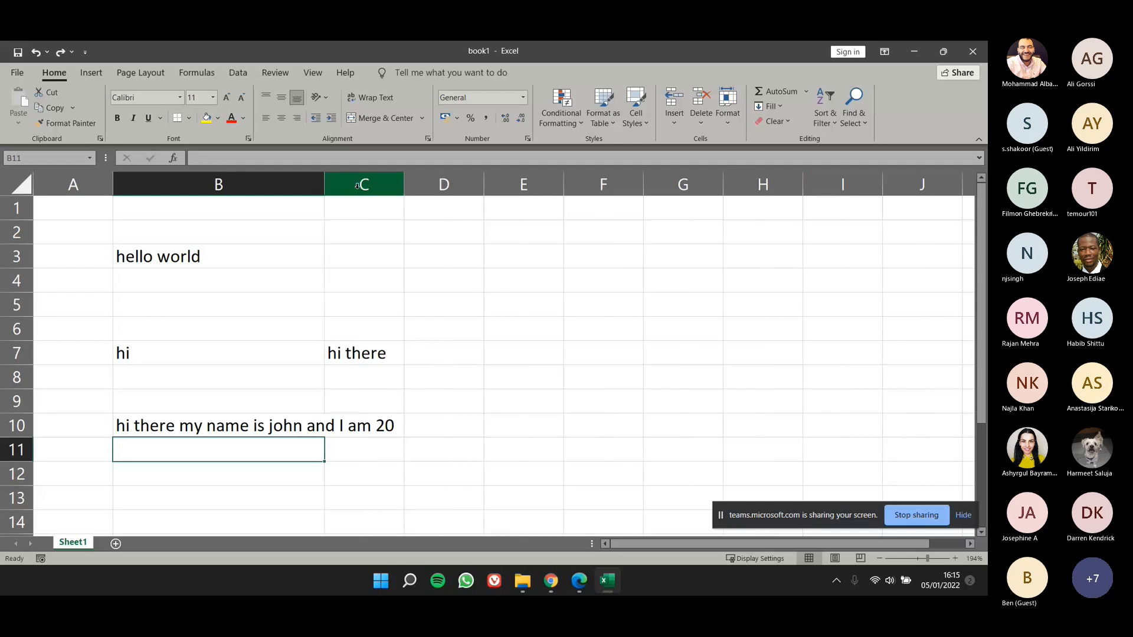
pyautogui.doubleClick(325, 184)
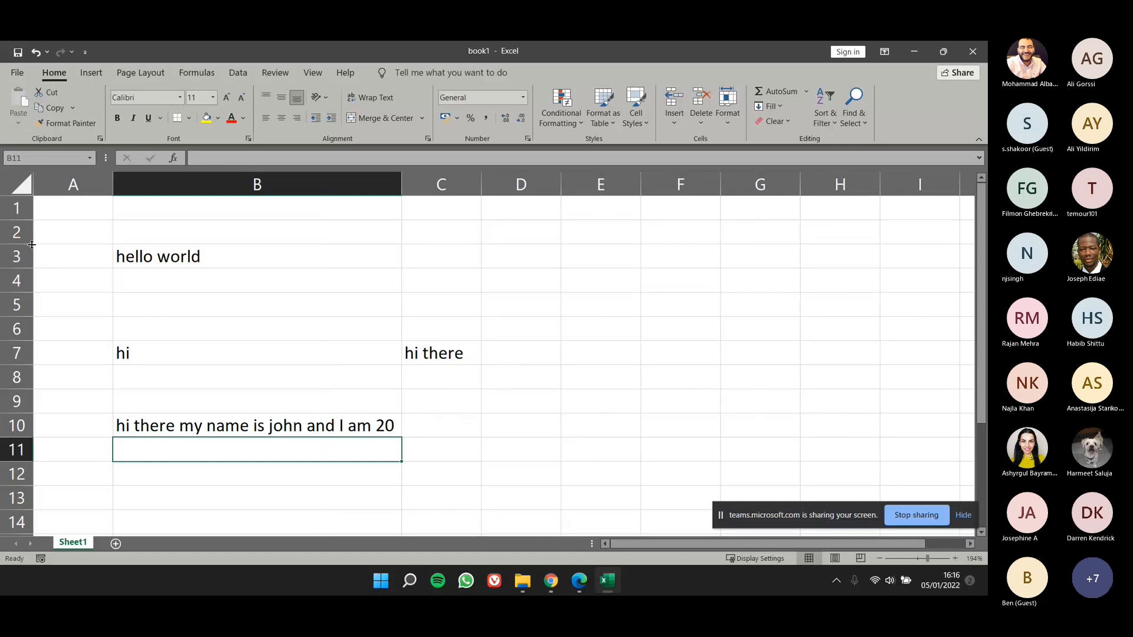
# Step: Try increasing the height of row 3, and undo the row height changes
pyautogui.moveTo(27, 243); pyautogui.dragTo(32, 310)
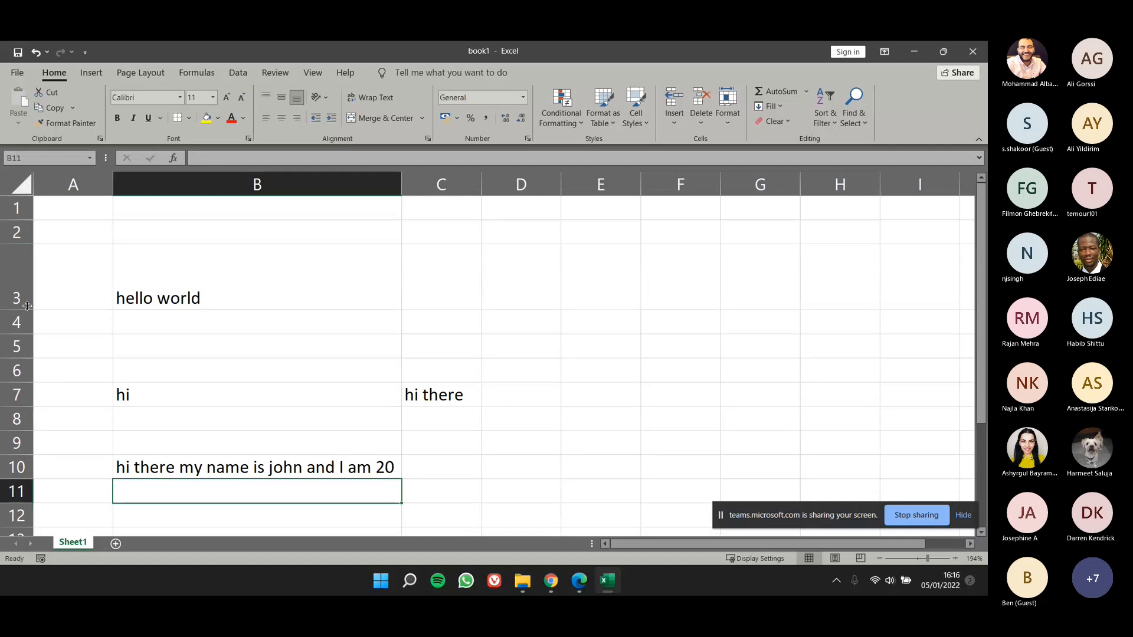
pyautogui.hotkey('ctrl', 'z')
pyautogui.hotkey('ctrl', 'z')
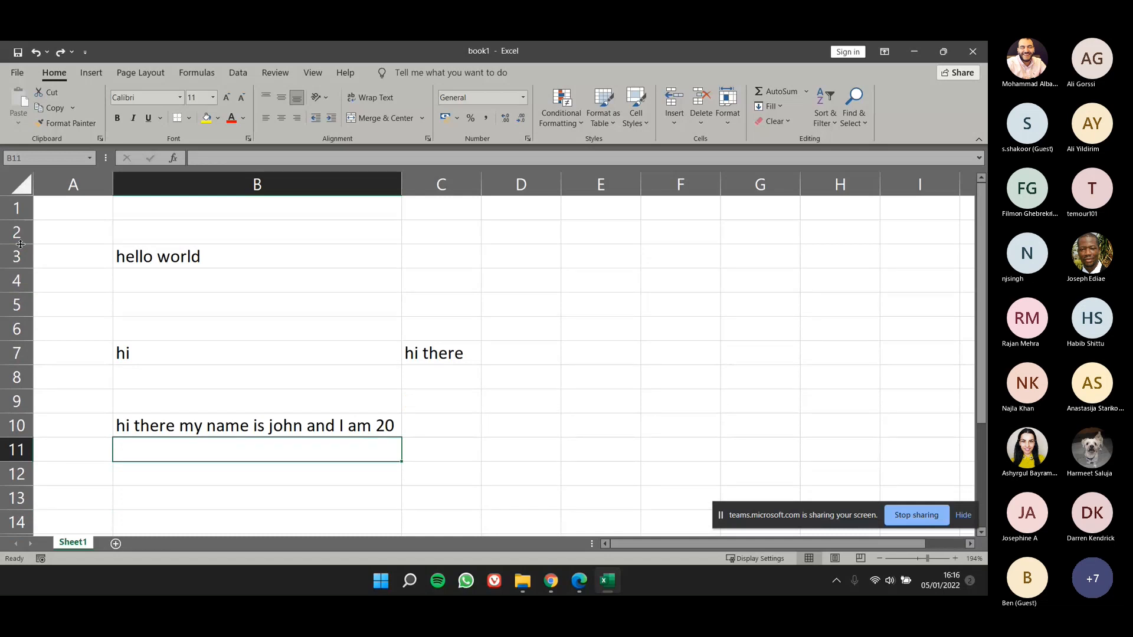
pyautogui.moveTo(21, 244); pyautogui.dragTo(23, 283)
pyautogui.hotkey('ctrl', 'z')
# Step: Clear the contents of the cell range B3:D10
pyautogui.click(189, 282)
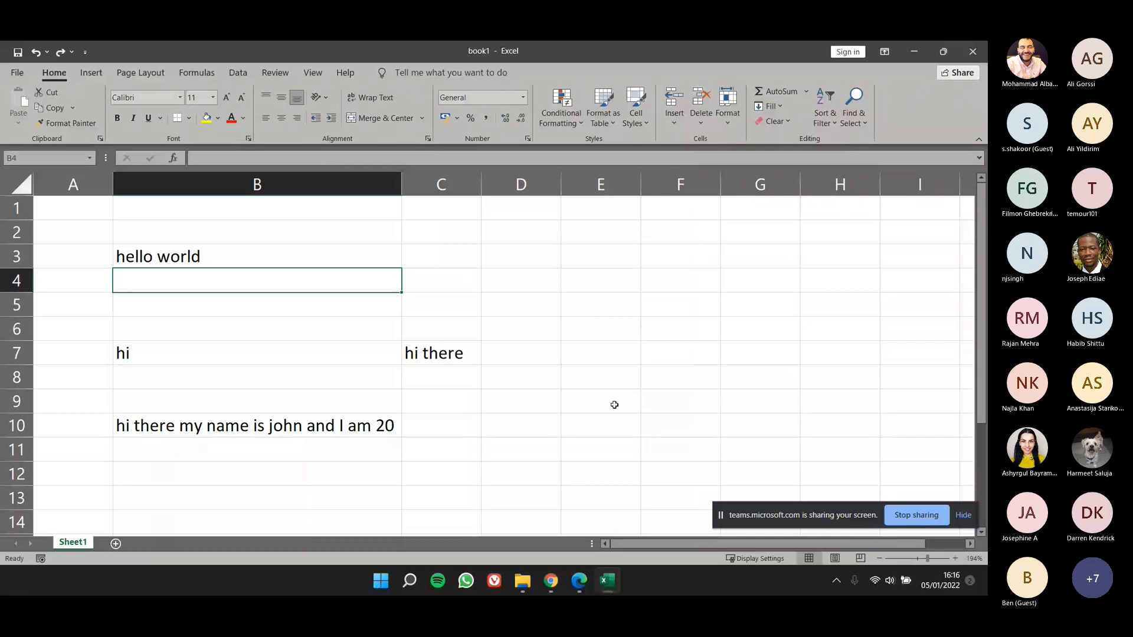
pyautogui.moveTo(531, 425); pyautogui.dragTo(231, 254)
pyautogui.rightClick(232, 254)
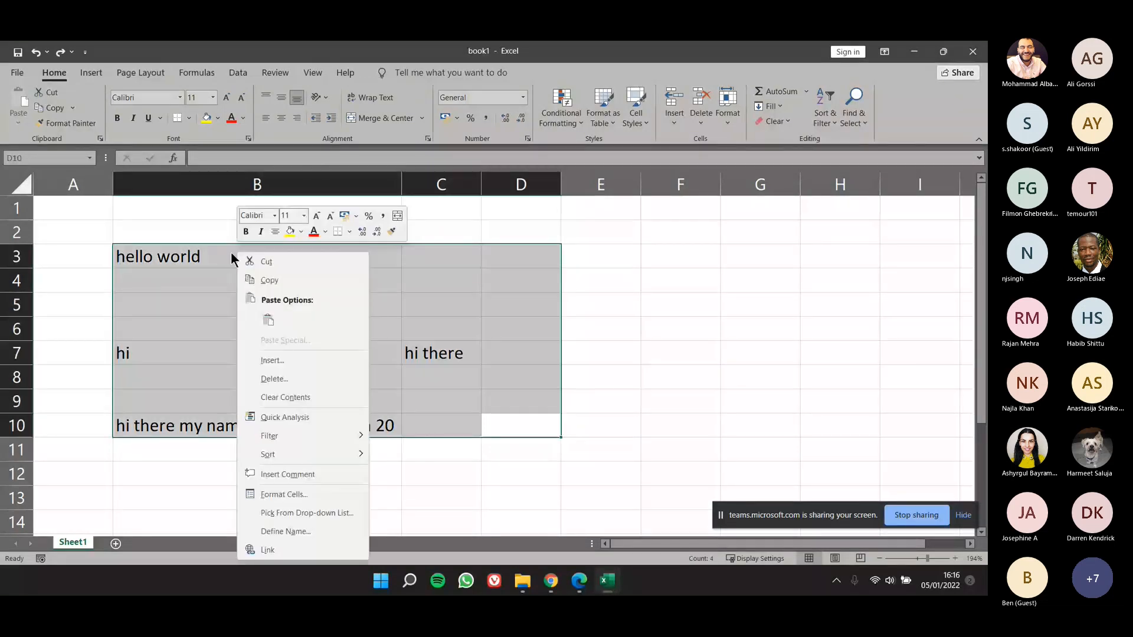
pyautogui.click(322, 396)
# Step: Enter "February" in cell B3 and auto-fit column B to that text
pyautogui.click(185, 251)
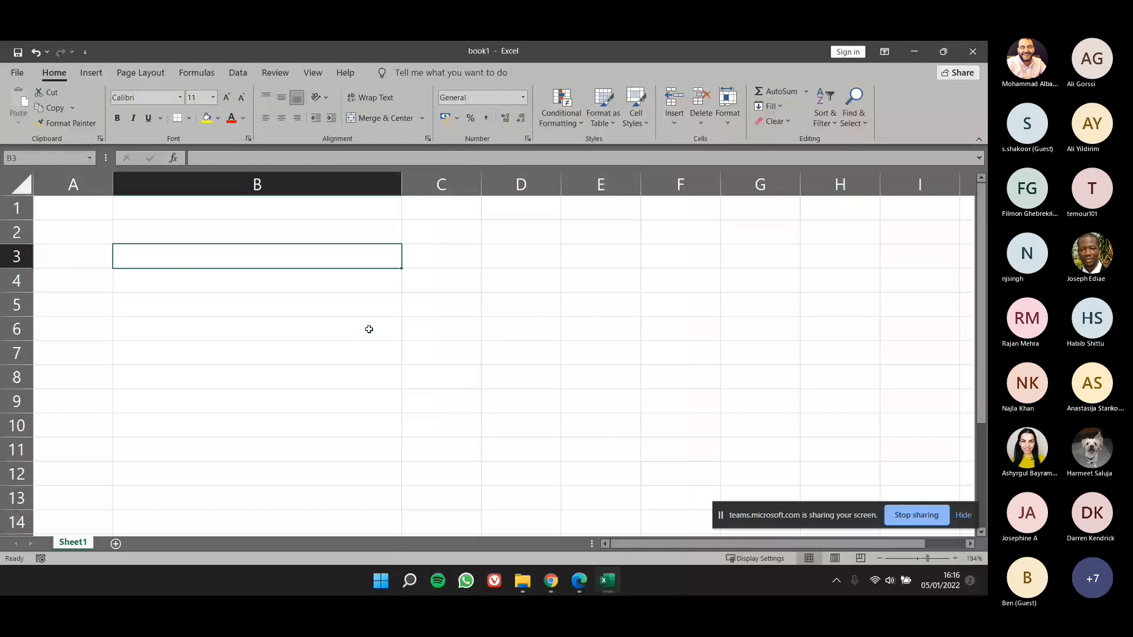
pyautogui.doubleClick(356, 260)
pyautogui.write('Feb')
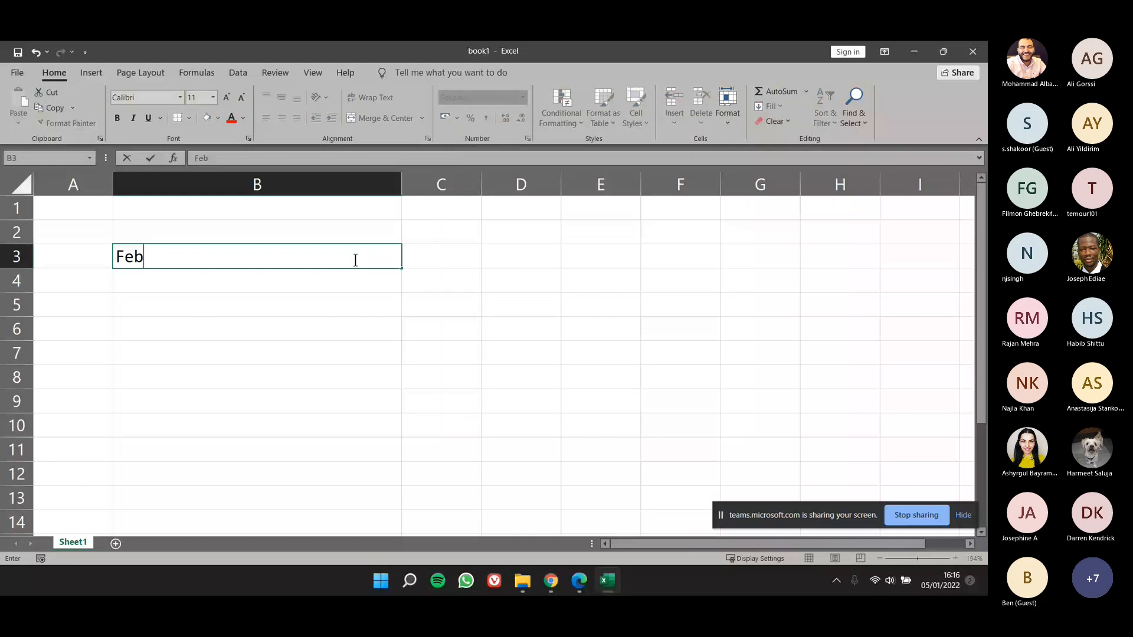
pyautogui.write('ruary')
pyautogui.press('Return')
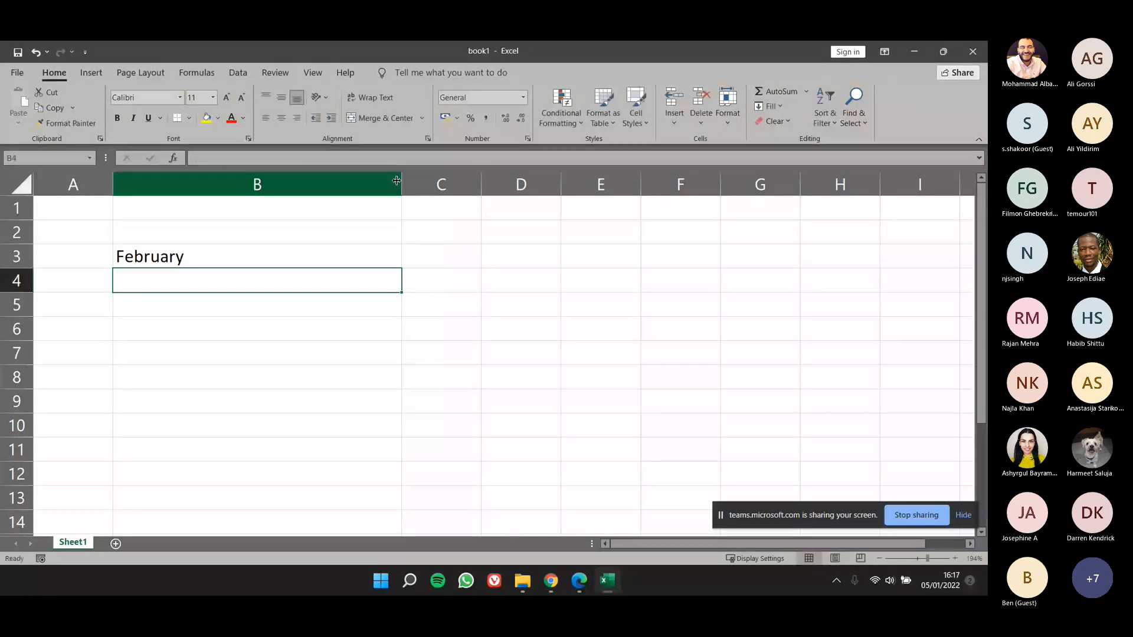
pyautogui.doubleClick(397, 181)
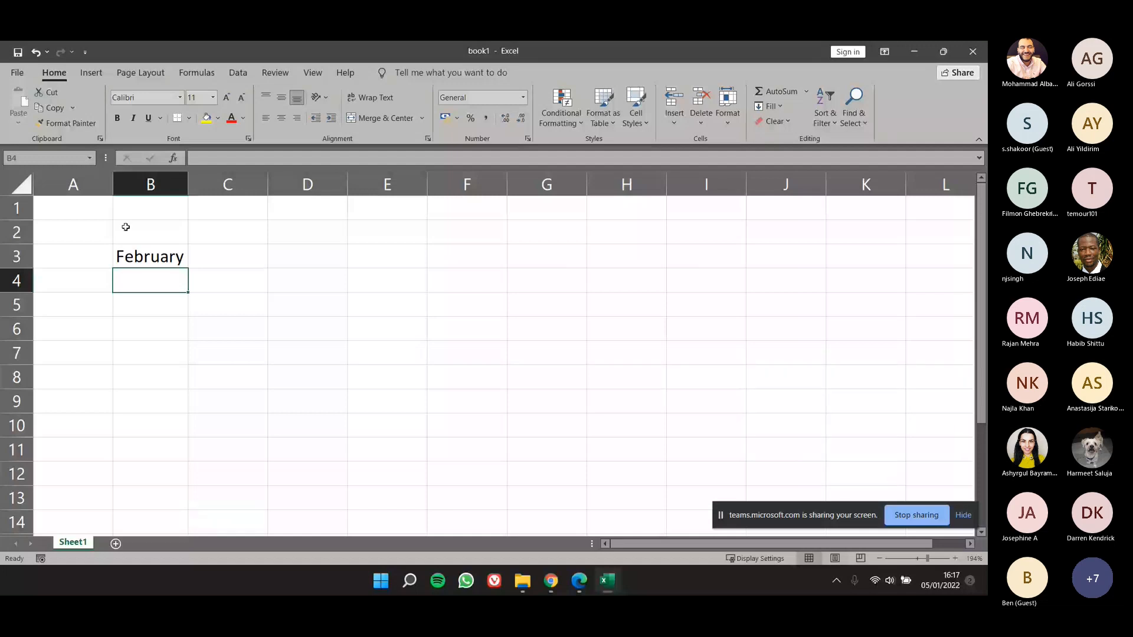
# Step: Try inserting "assaa" in the middle of the text in cell B3, and undo the edit
pyautogui.doubleClick(177, 261)
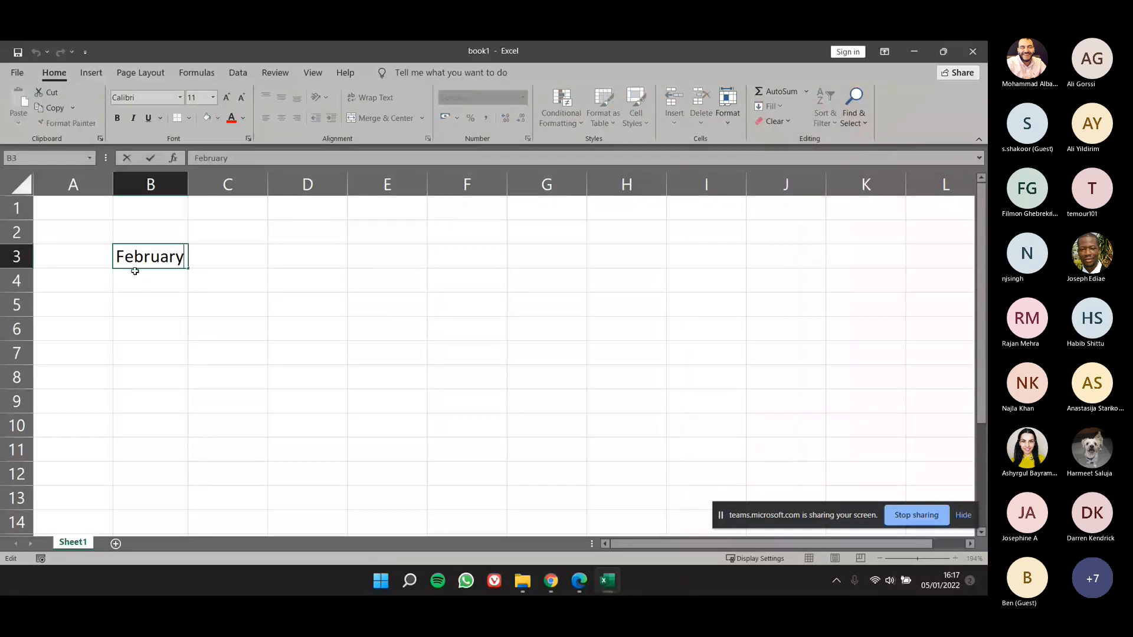
pyautogui.press('Left')
pyautogui.press('Left')
pyautogui.press('Left')
pyautogui.press('Left')
pyautogui.press('Left')
pyautogui.press('Right')
pyautogui.press('Right')
pyautogui.press('Right')
pyautogui.press('Left')
pyautogui.press('Left')
pyautogui.write('assaa')
pyautogui.click(124, 300)
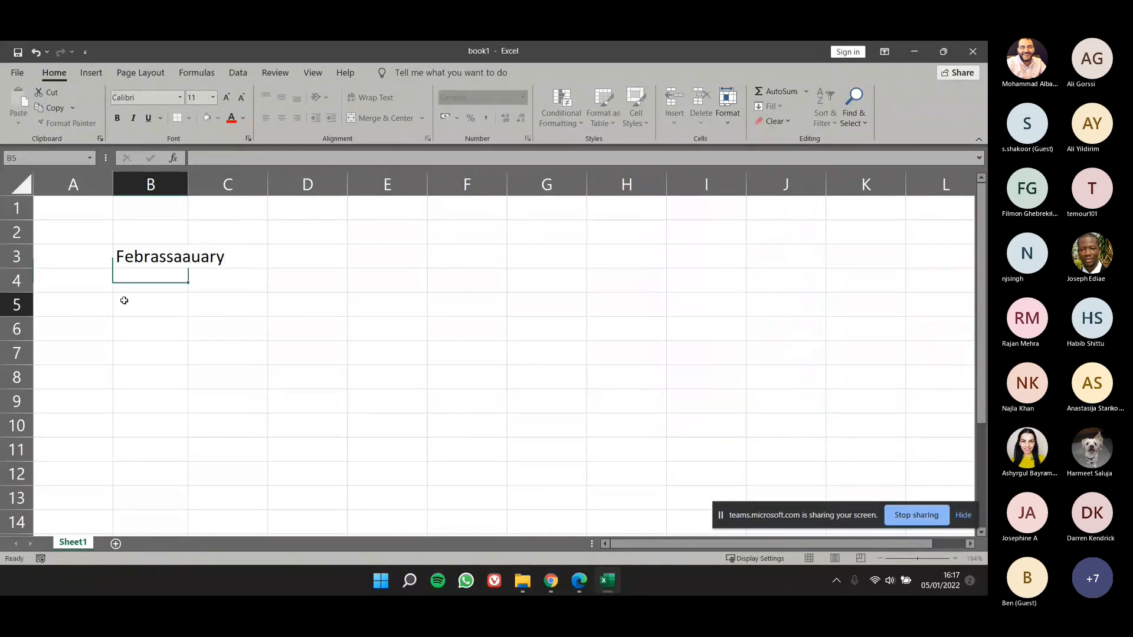
pyautogui.hotkey('ctrl', 'z')
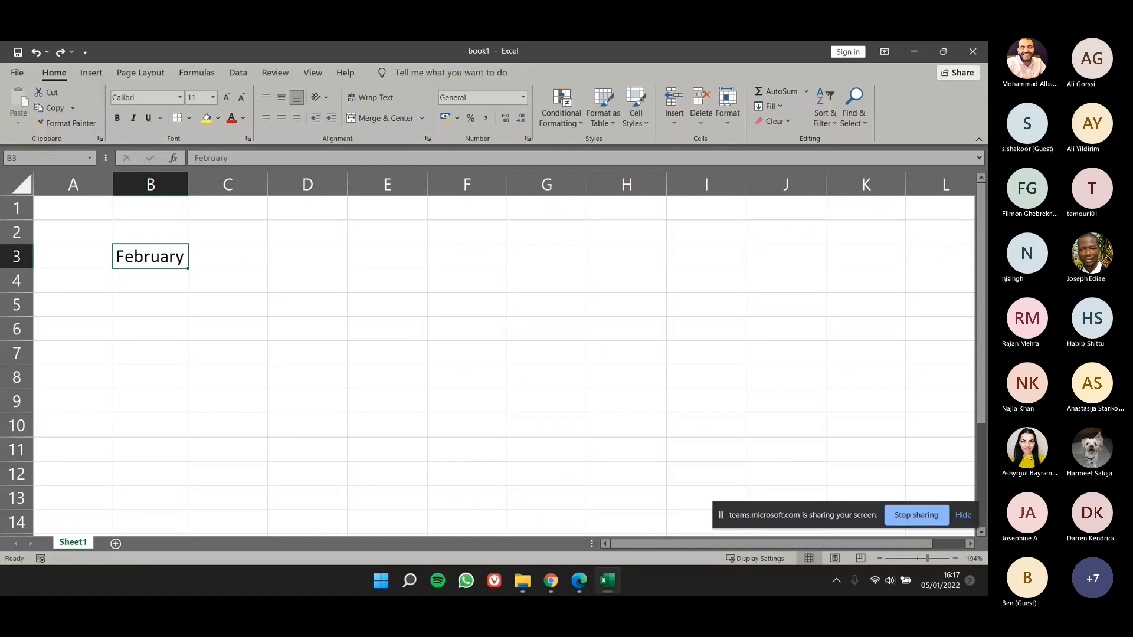
# Step: Try inserting "hdhd" before "February" in cell B3, and erase the added letters
pyautogui.doubleClick(183, 256)
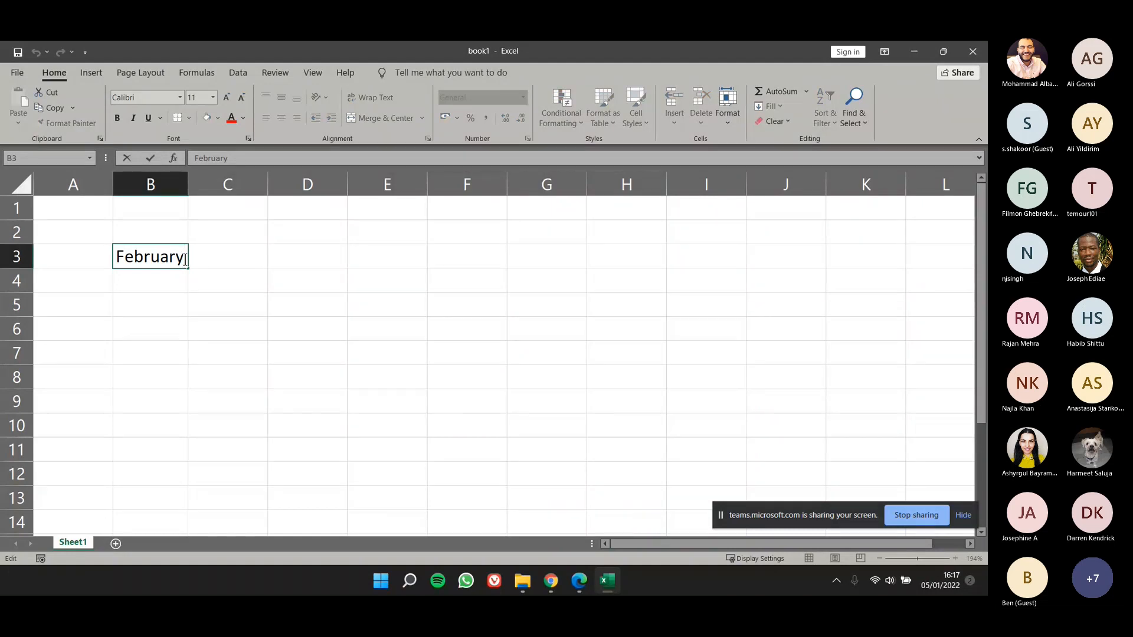
pyautogui.press('Home')
pyautogui.write('hdhd')
pyautogui.press('BackSpace')
pyautogui.press('BackSpace')
pyautogui.press('BackSpace')
pyautogui.press('BackSpace')
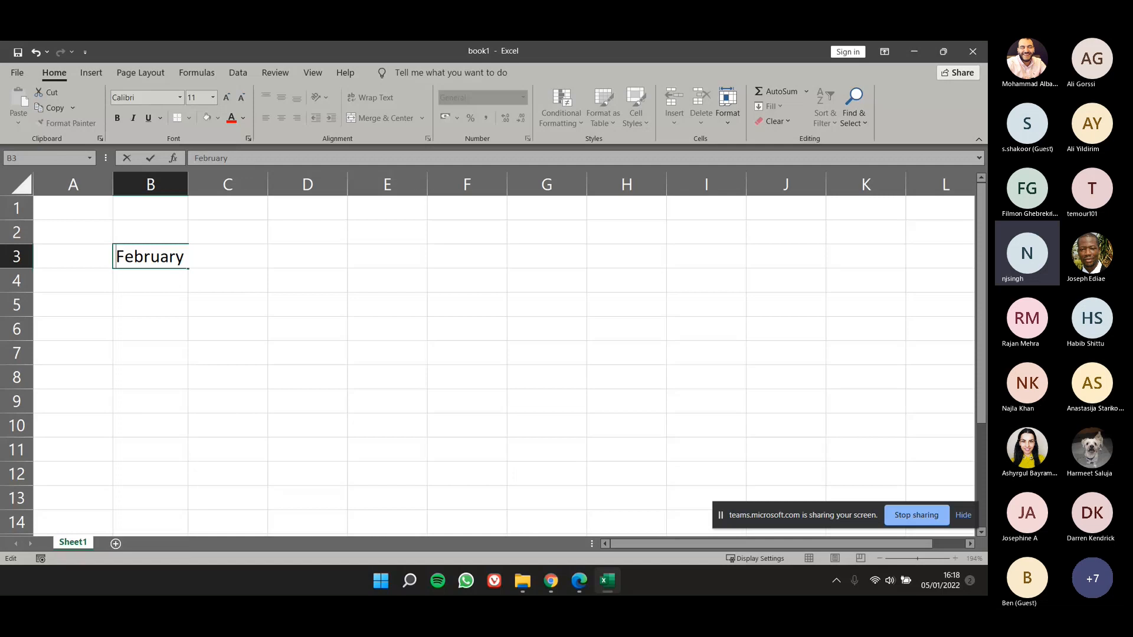
pyautogui.click(253, 304)
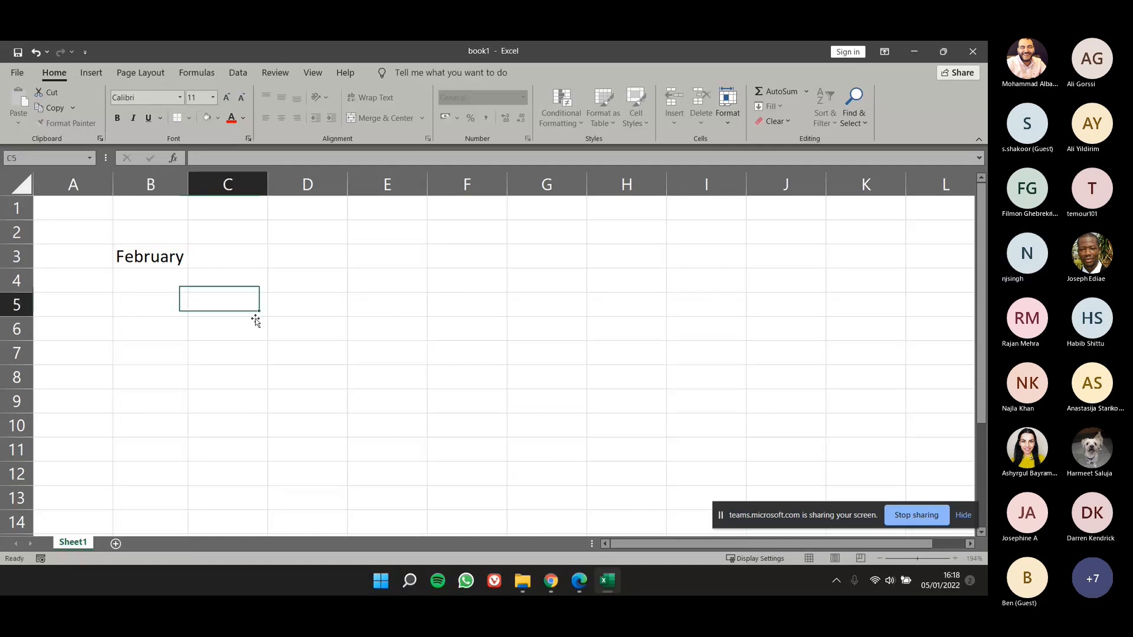
# Step: Try adding "hi there" in front of "February" in cell B3, and erase the added words
pyautogui.click(173, 250)
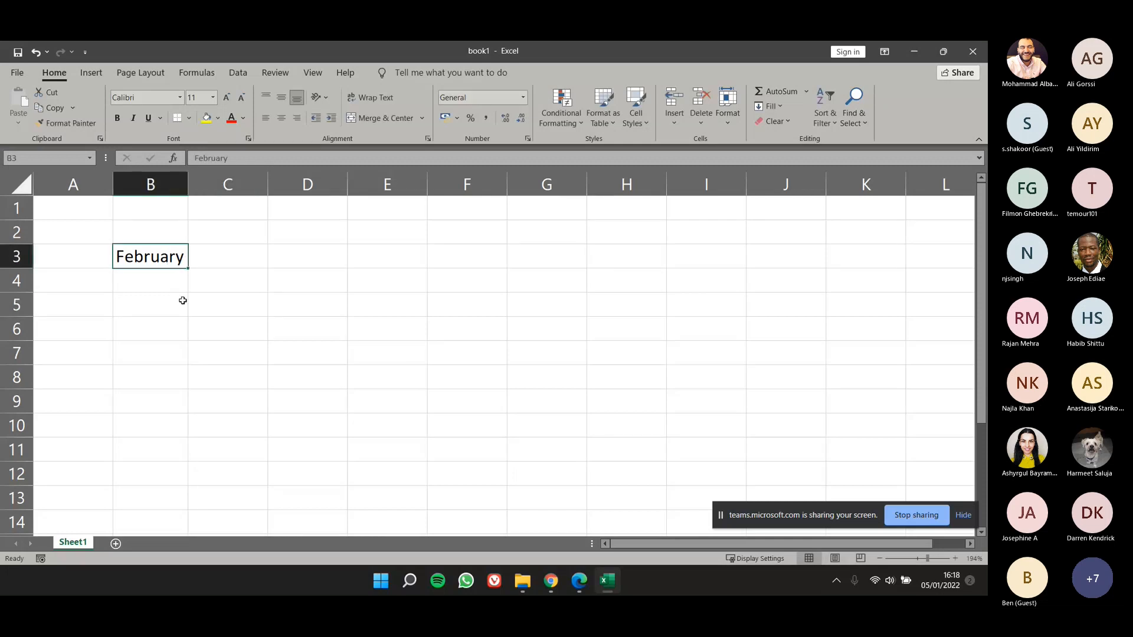
pyautogui.doubleClick(183, 260)
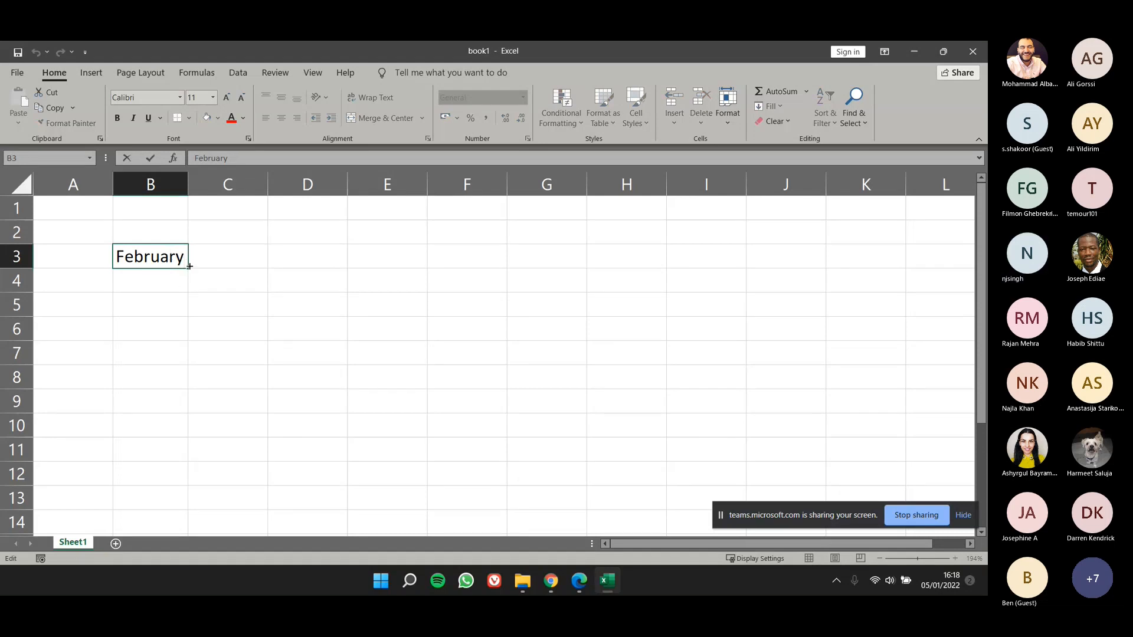
pyautogui.write('i')
pyautogui.write('a')
pyautogui.press('BackSpace')
pyautogui.write('s')
pyautogui.press('BackSpace')
pyautogui.press('BackSpace')
pyautogui.press('BackSpace')
pyautogui.write('hi the')
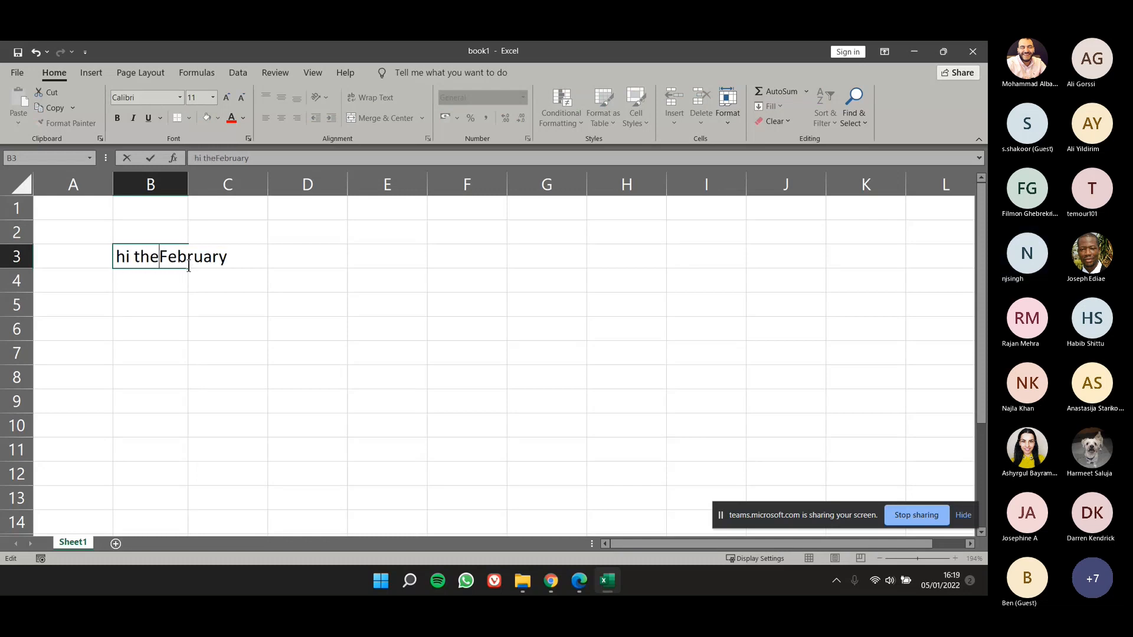
pyautogui.write('re')
pyautogui.press('BackSpace')
pyautogui.press('BackSpace')
pyautogui.press('BackSpace')
pyautogui.press('BackSpace')
pyautogui.press('BackSpace')
pyautogui.press('BackSpace')
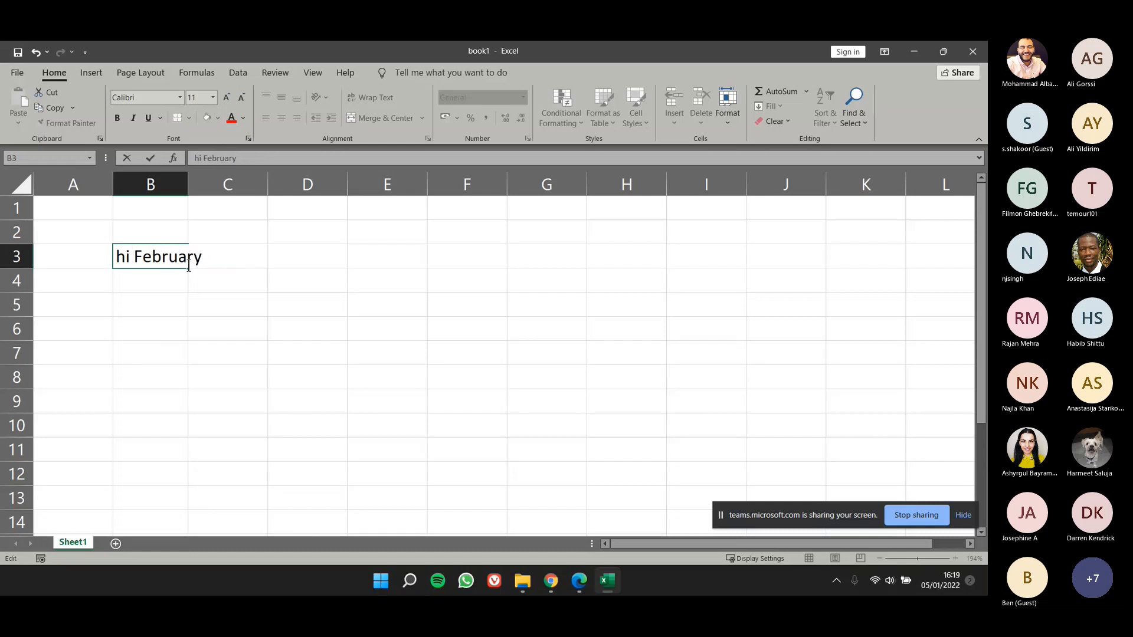
pyautogui.press('BackSpace')
pyautogui.press('BackSpace')
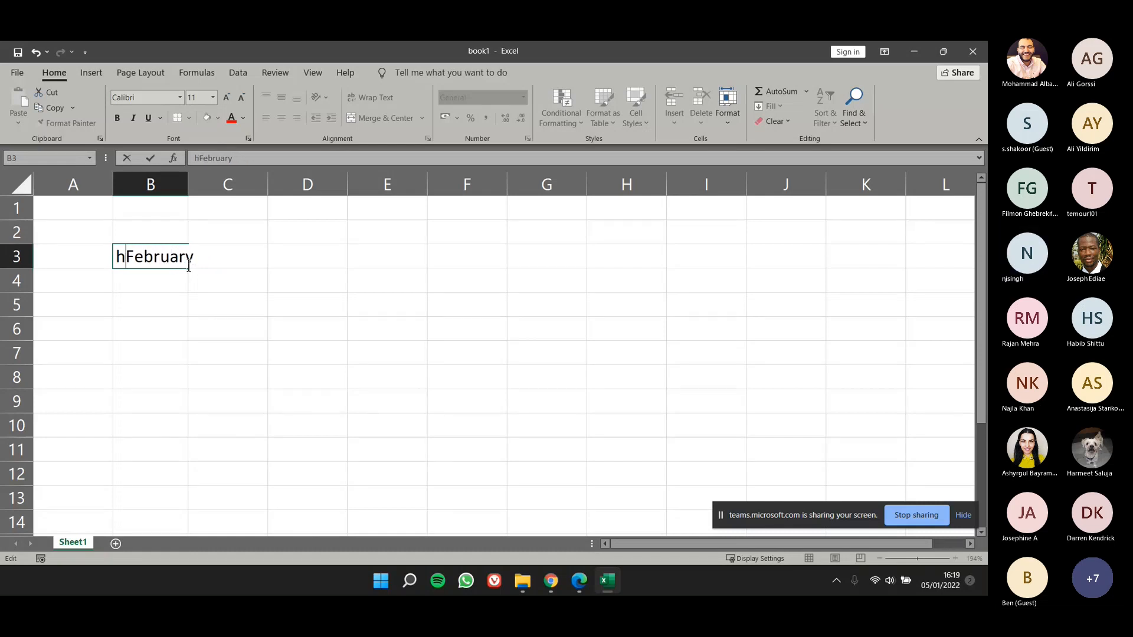
pyautogui.press('BackSpace')
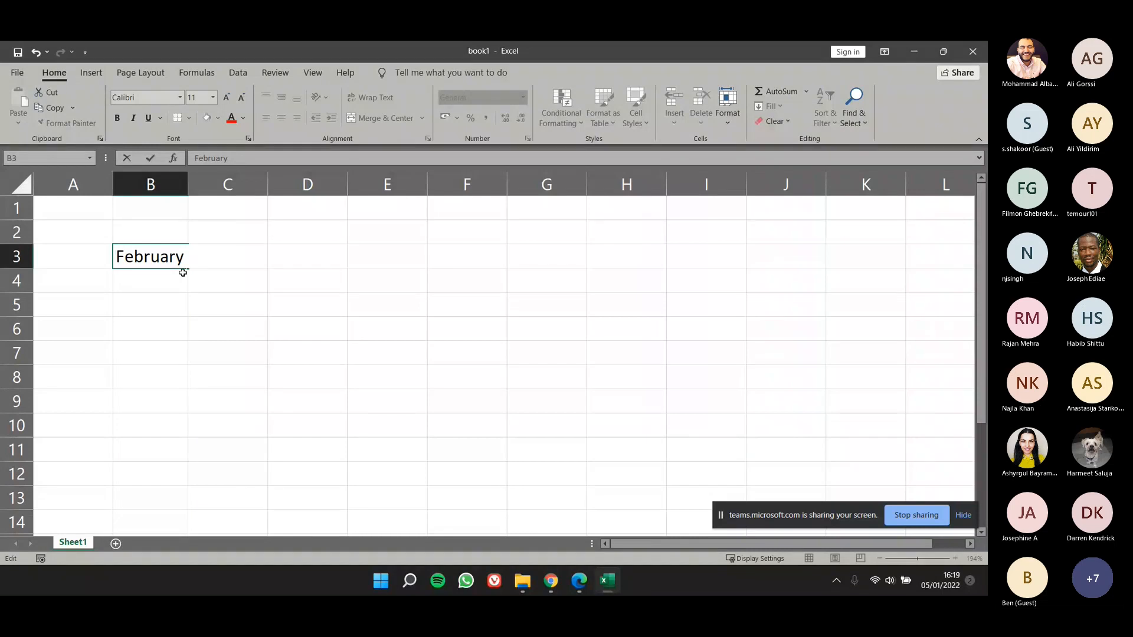
# Step: Select the letters "uary" inside cell B3, delete them, and undo the deletion
pyautogui.press('Right')
pyautogui.press('Right')
pyautogui.press('Right')
pyautogui.press('Right')
pyautogui.press('Right')
pyautogui.press('Right')
pyautogui.press('Right')
pyautogui.press('Right')
pyautogui.hotkey('shift', 'Left')
pyautogui.hotkey('shift', 'Left')
pyautogui.hotkey('shift', 'Left')
pyautogui.hotkey('shift', 'Left')
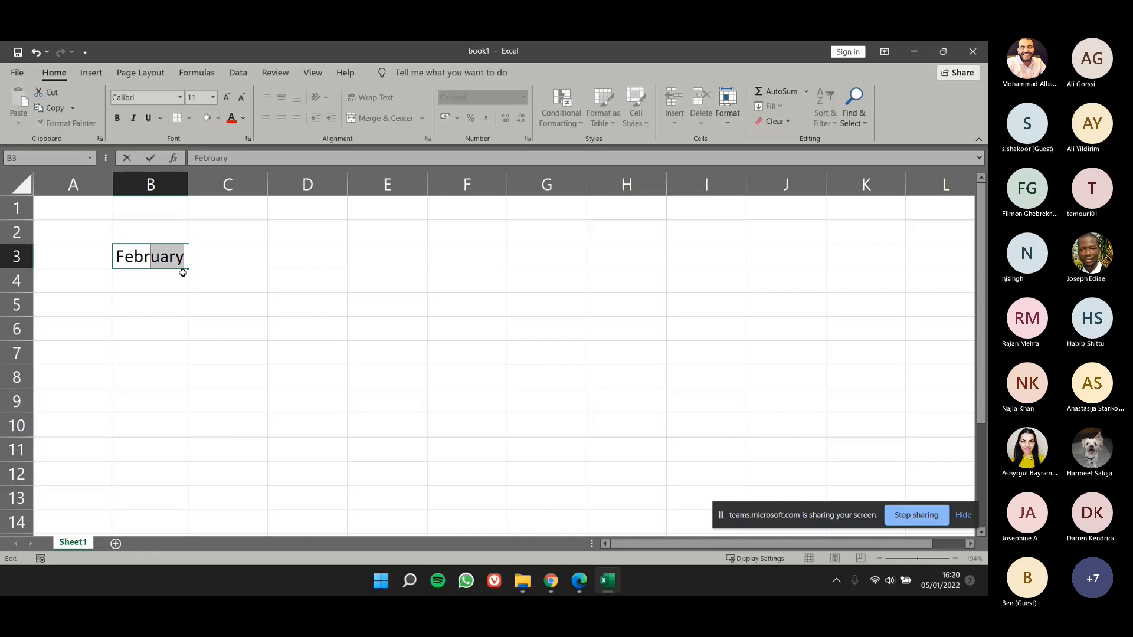
pyautogui.press('BackSpace')
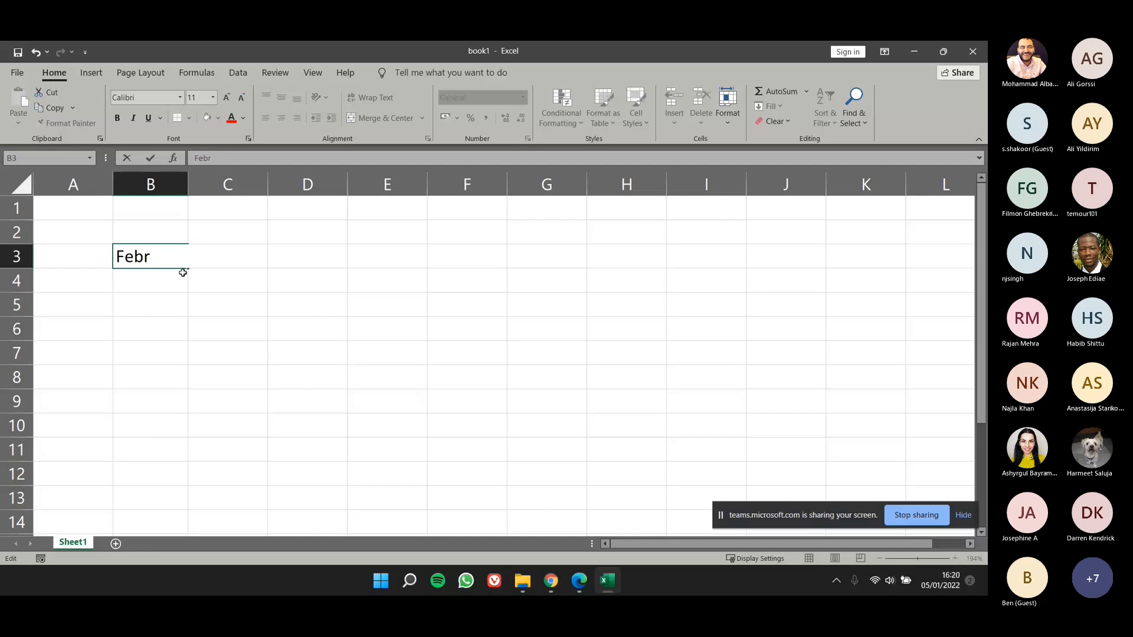
pyautogui.hotkey('ctrl', 'z')
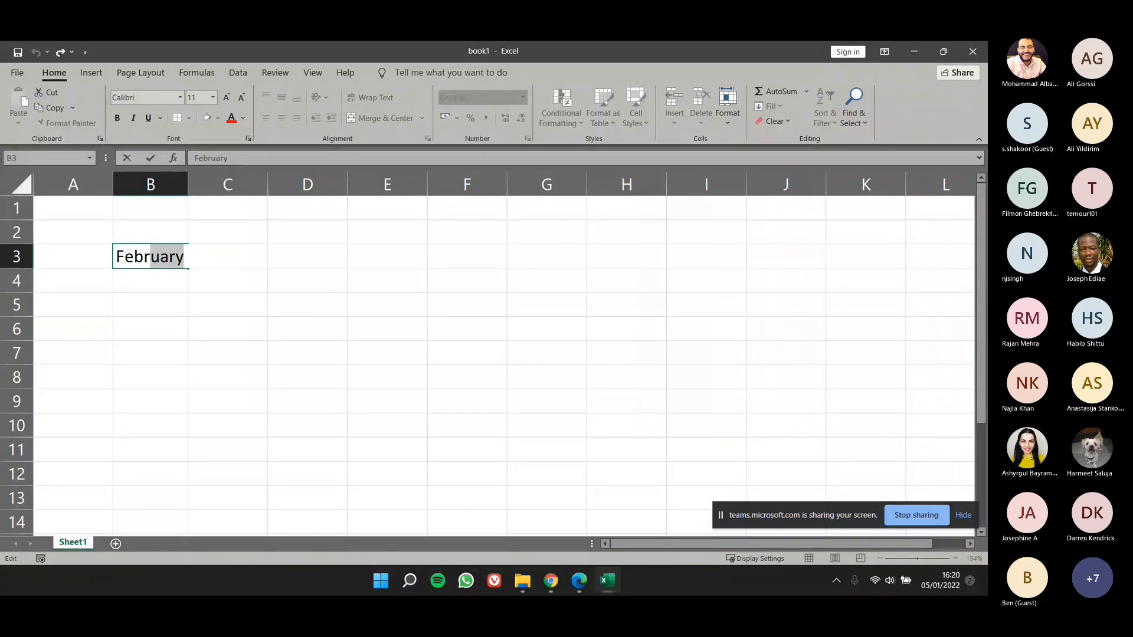
pyautogui.click(231, 329)
pyautogui.click(160, 257)
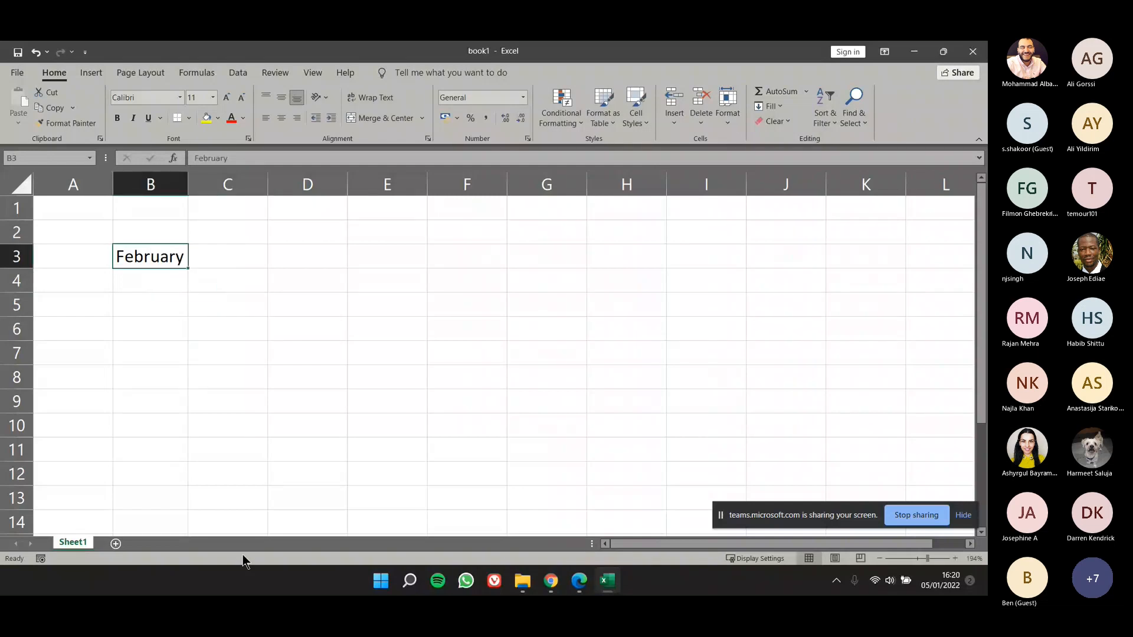
# Step: Delete the whole content of cell B3 and undo the deletion
pyautogui.click(177, 262)
pyautogui.press('Delete')
pyautogui.hotkey('ctrl', 'z')
pyautogui.click(256, 318)
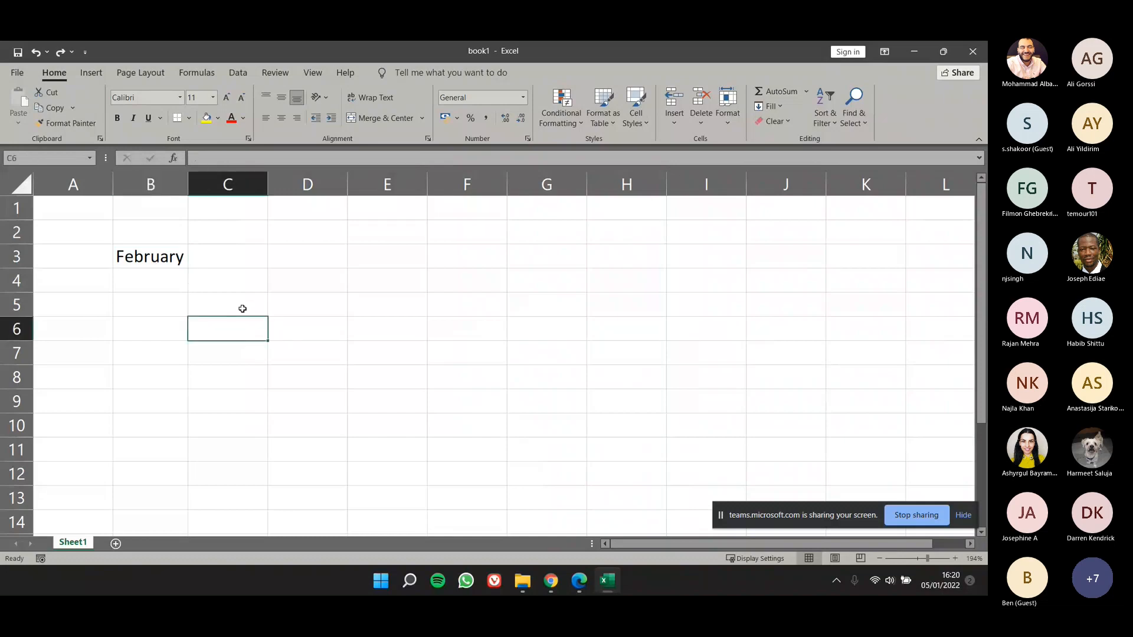
# Step: Examine the commands for clearing and deleting offered for cell B3, including Clear Contents
pyautogui.click(231, 301)
pyautogui.moveTo(232, 300); pyautogui.dragTo(177, 271)
pyautogui.click(170, 261)
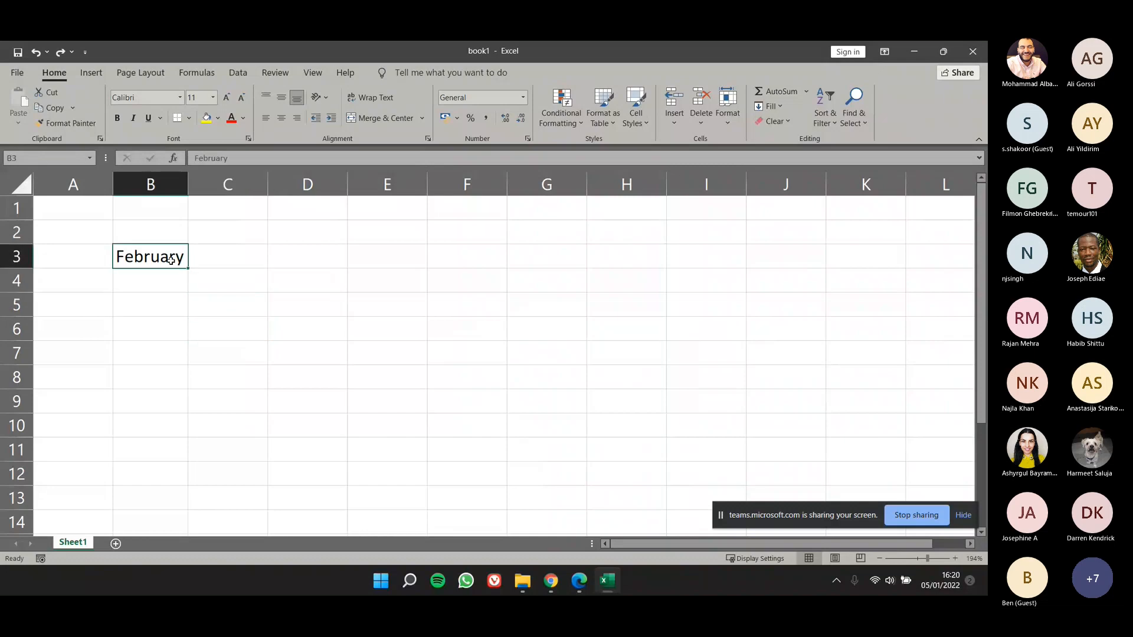
pyautogui.rightClick(171, 261)
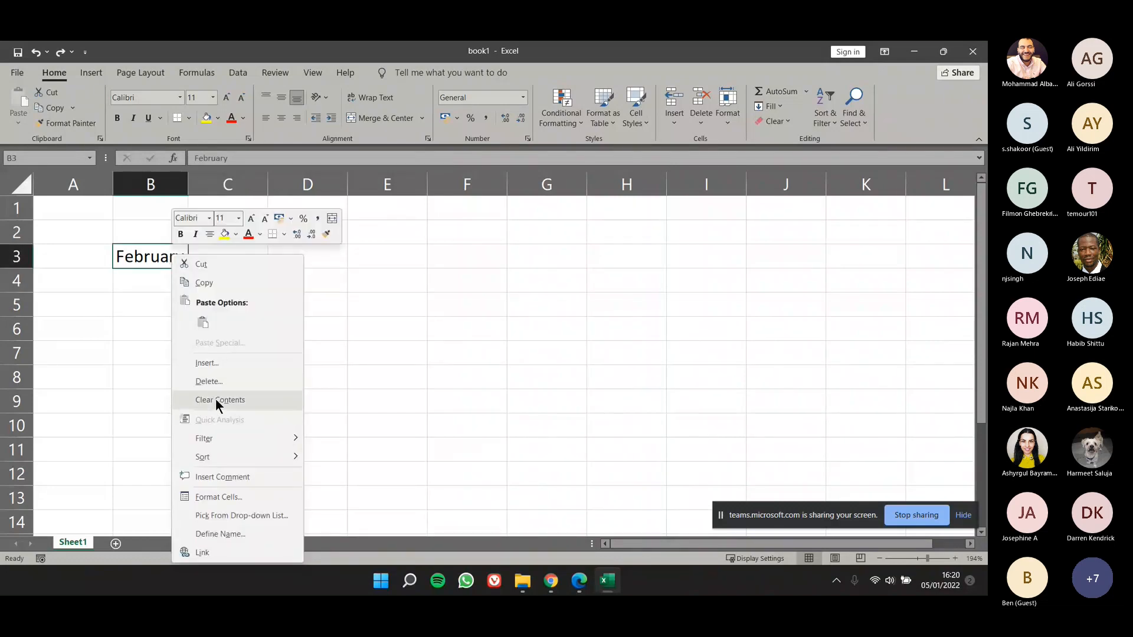
pyautogui.press('Escape')
pyautogui.moveTo(212, 296); pyautogui.dragTo(134, 230)
pyautogui.rightClick(147, 260)
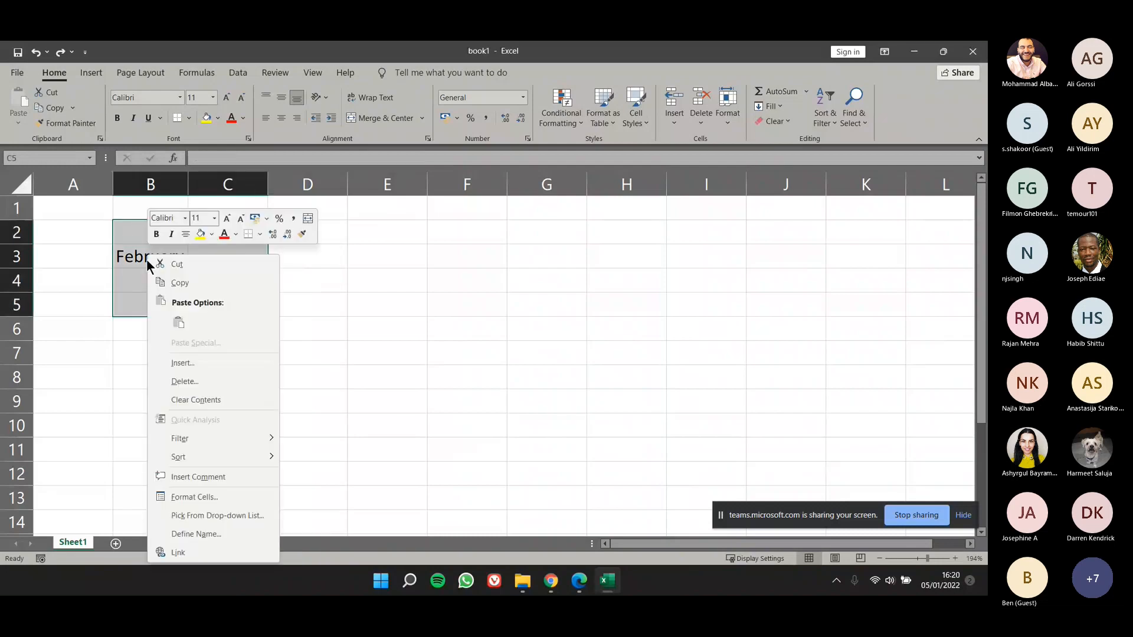
pyautogui.press('Escape')
# Step: Delete the content of cell B3
pyautogui.click(140, 257)
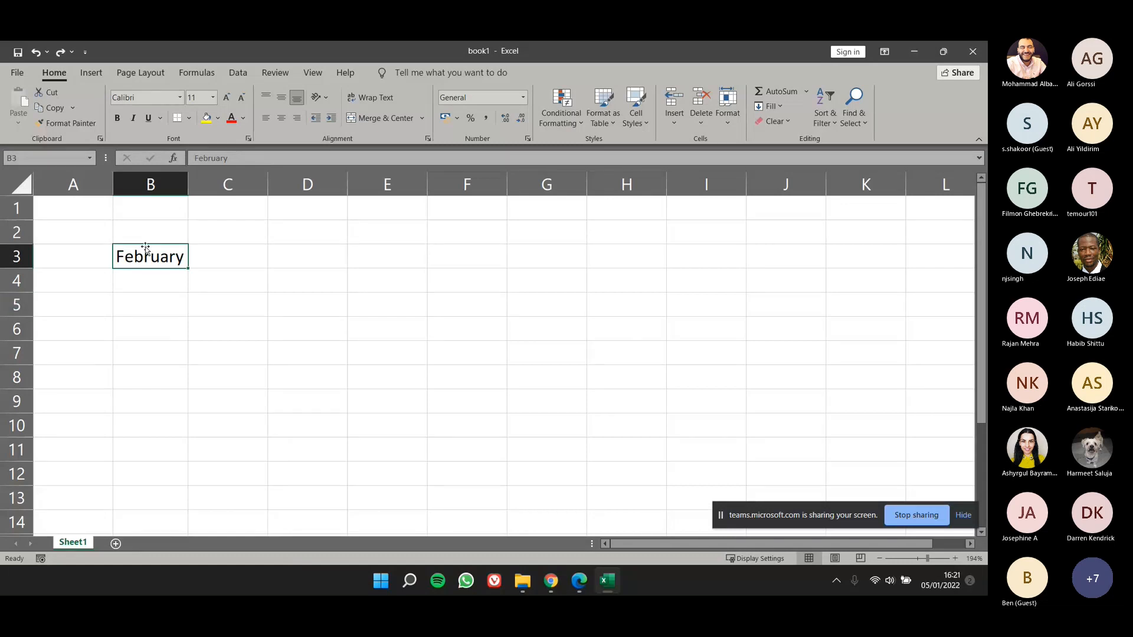
pyautogui.press('Delete')
pyautogui.click(126, 299)
# Step: Enter $200000 in cell B2
pyautogui.click(132, 224)
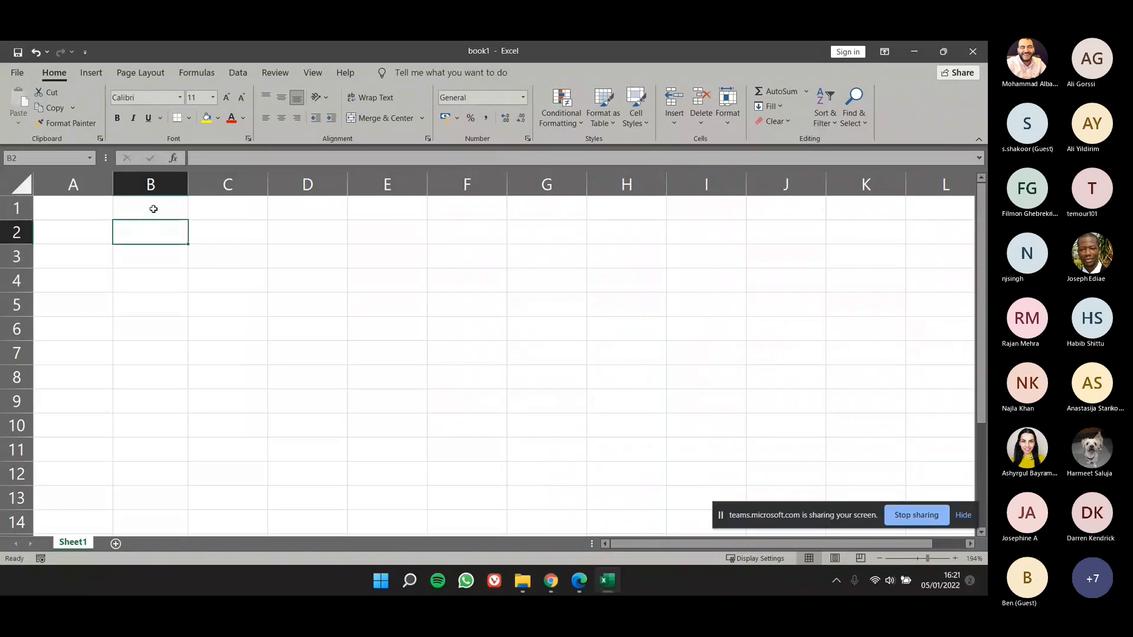
pyautogui.write('$')
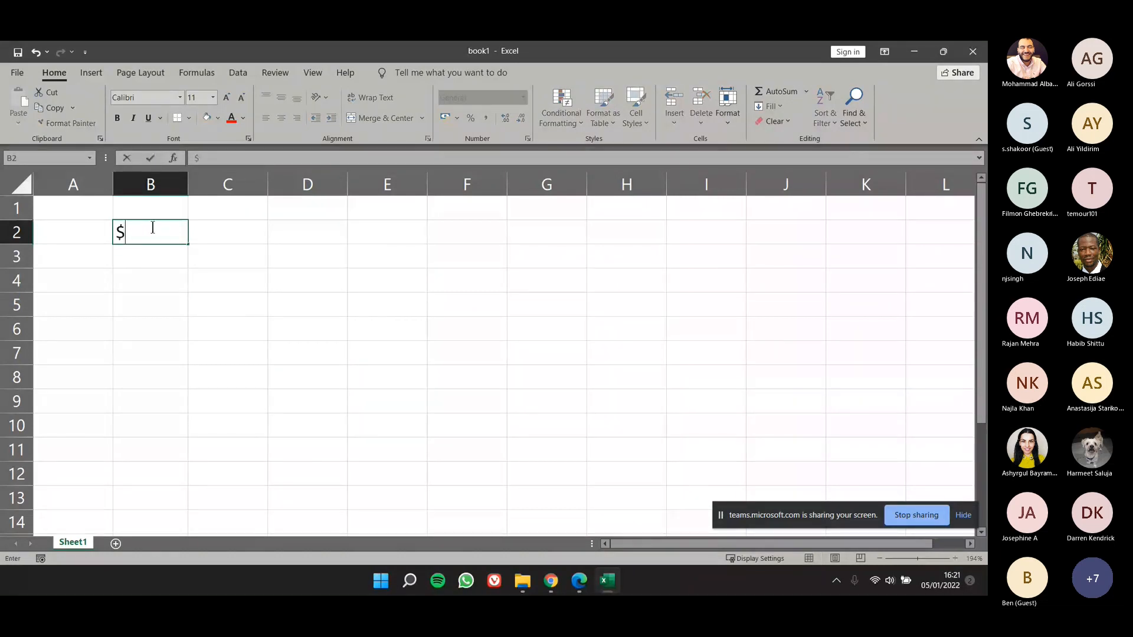
pyautogui.write('200000')
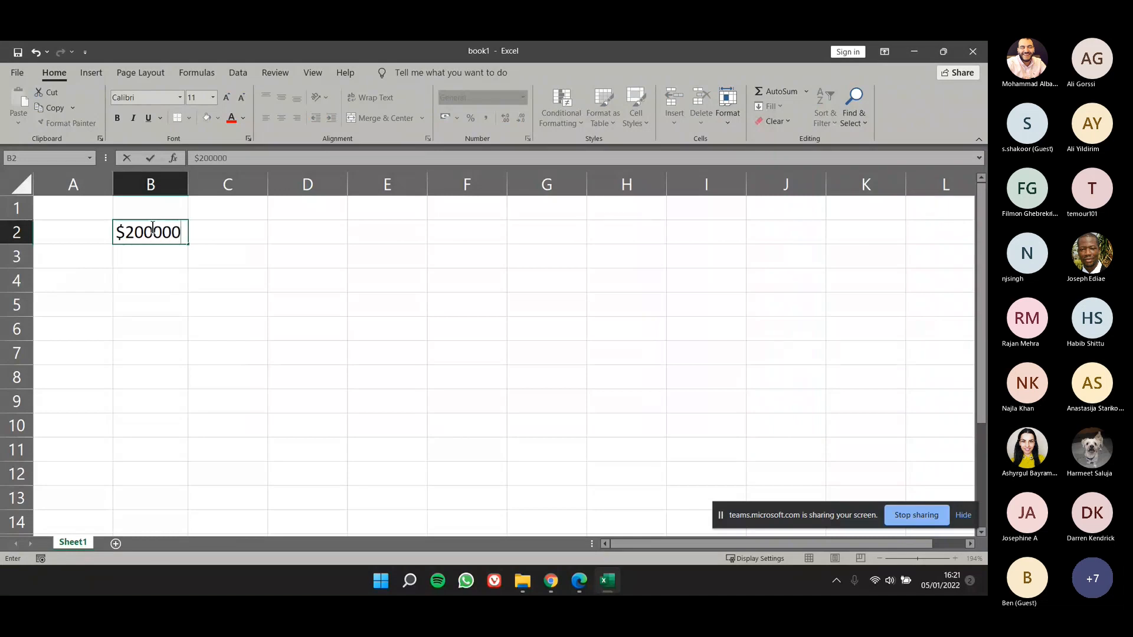
pyautogui.press('Return')
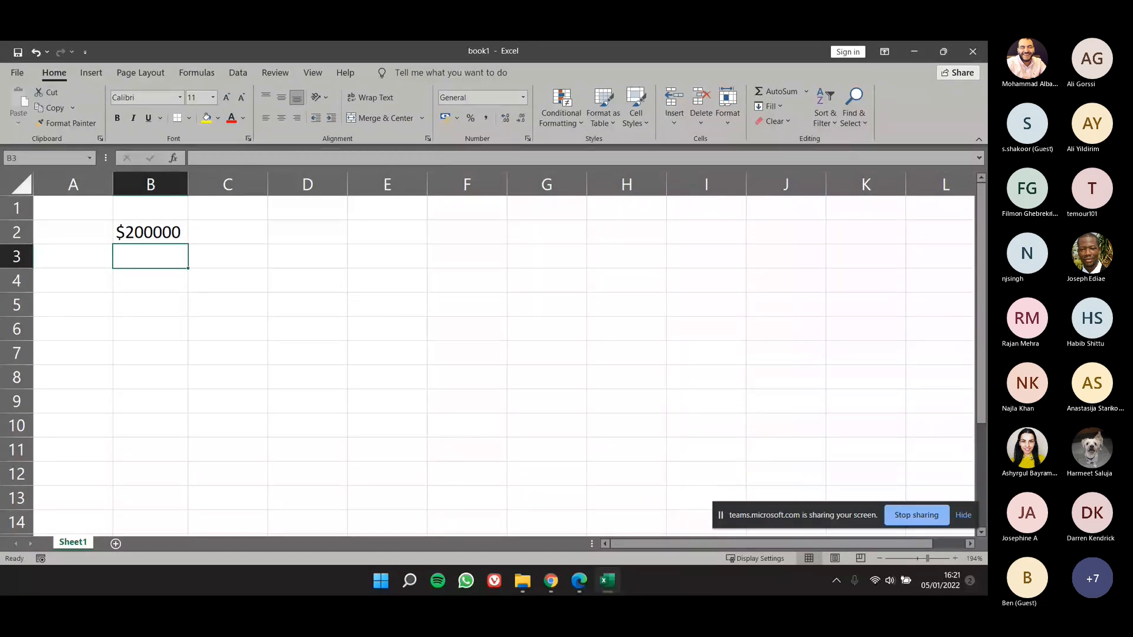
# Step: Apply the Currency number format to cell B2 and re-enter its amount so that the format takes effect
pyautogui.click(133, 225)
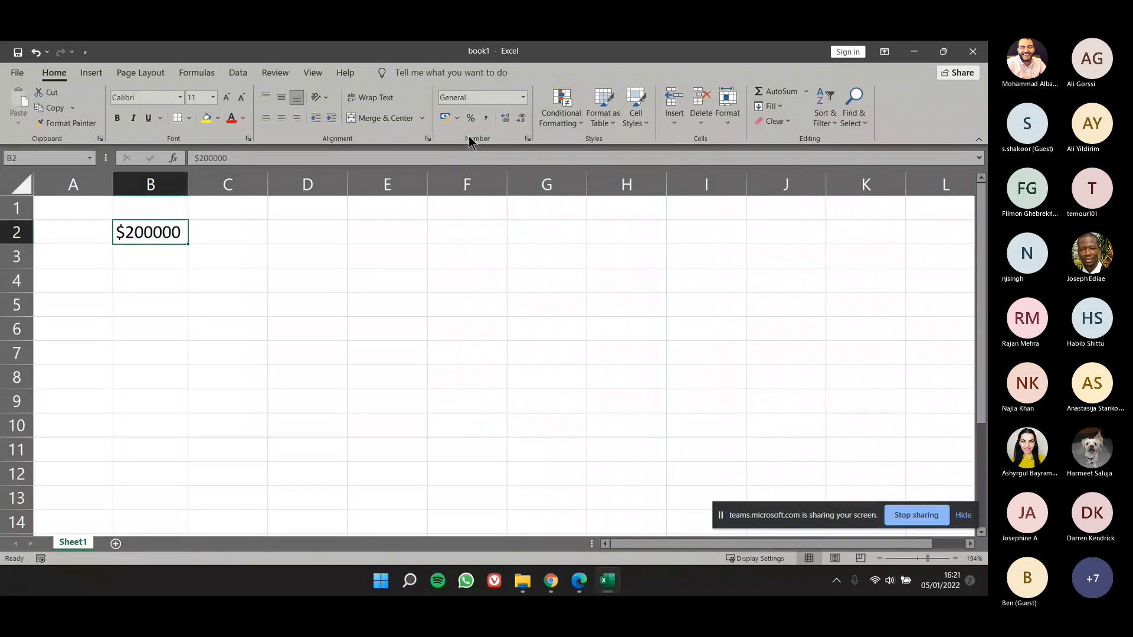
pyautogui.click(523, 98)
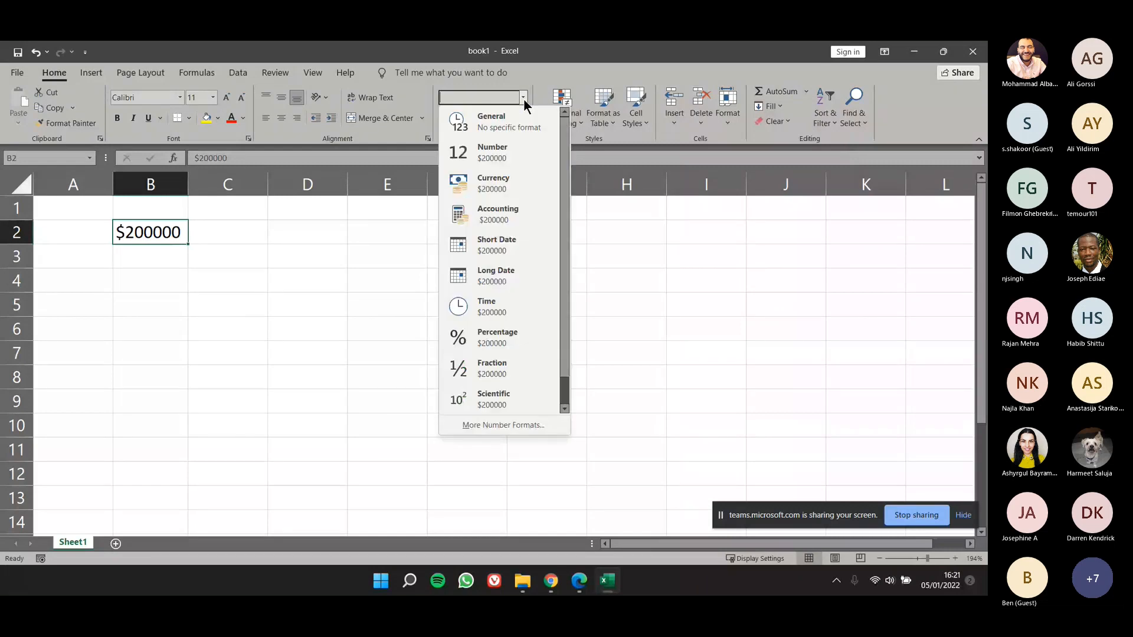
pyautogui.click(515, 181)
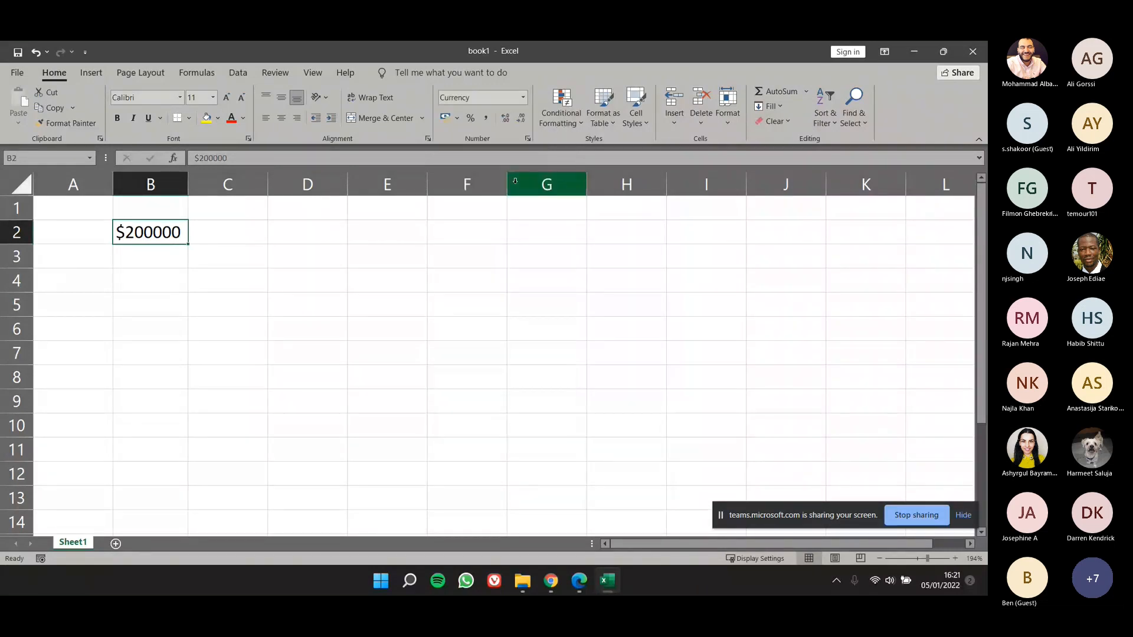
pyautogui.click(220, 251)
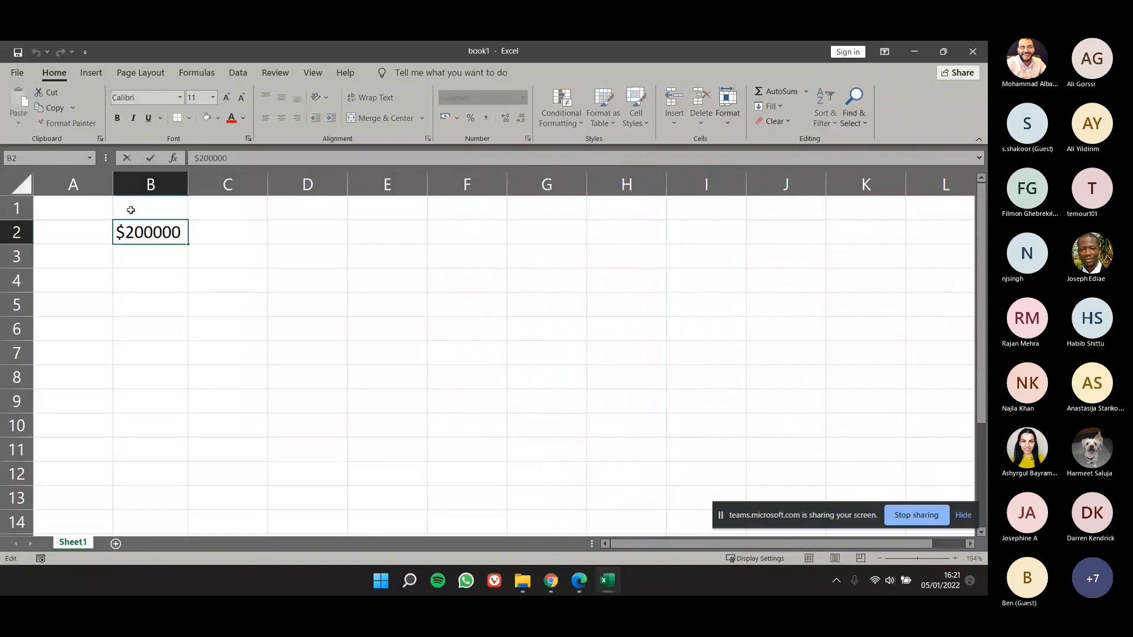
pyautogui.press('Return')
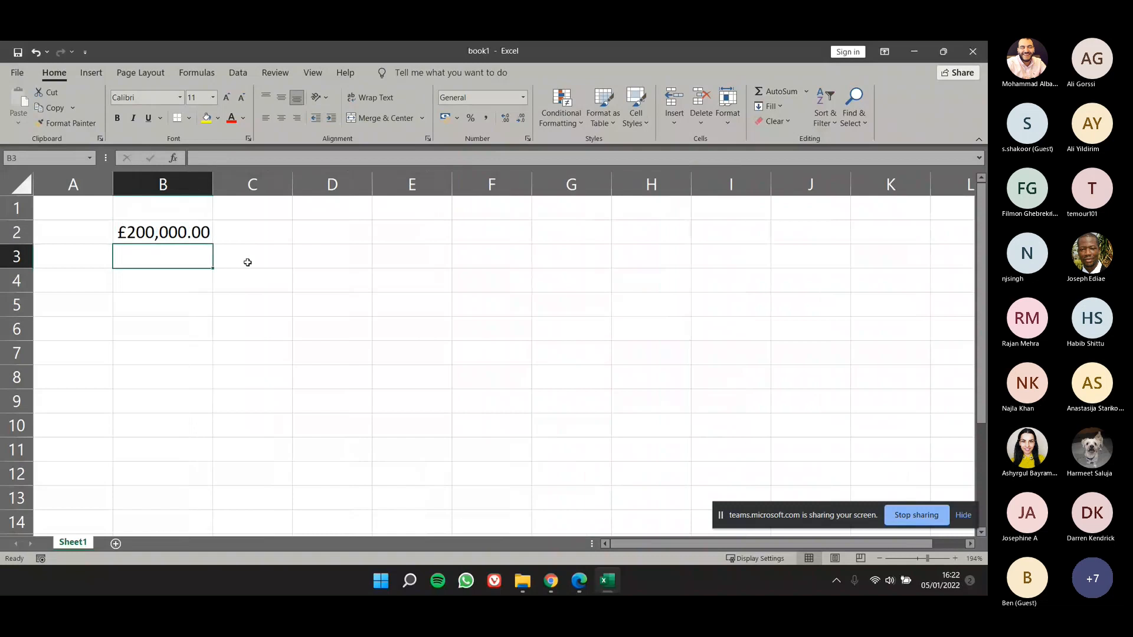
# Step: Erase the amount in cell B2 and enter 300 in its place
pyautogui.click(183, 235)
pyautogui.press('BackSpace')
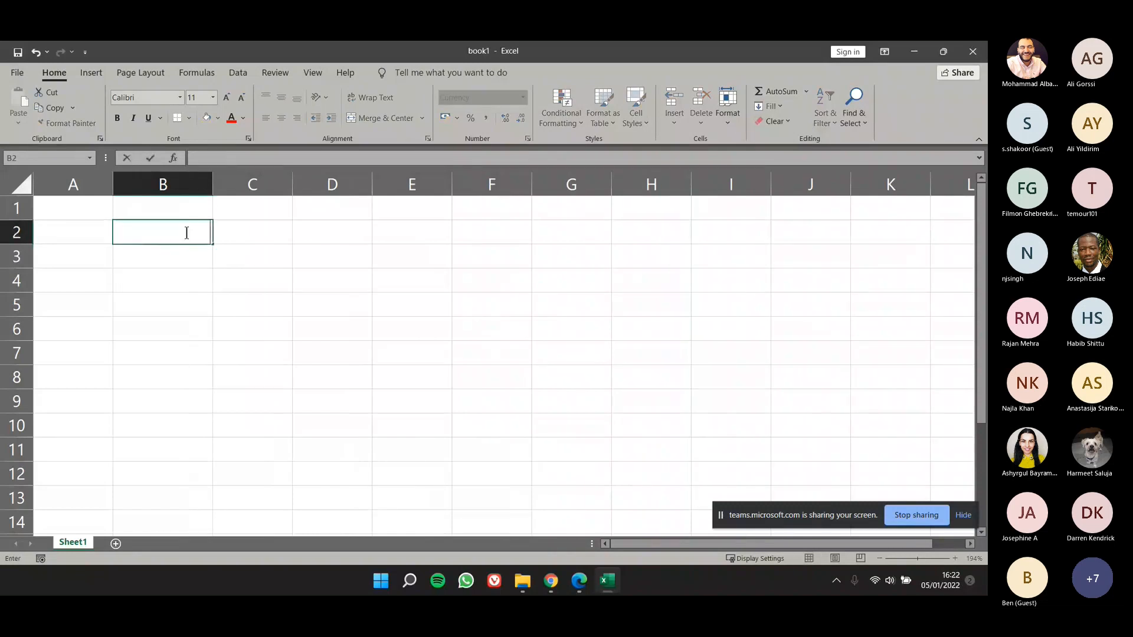
pyautogui.click(137, 309)
pyautogui.click(168, 233)
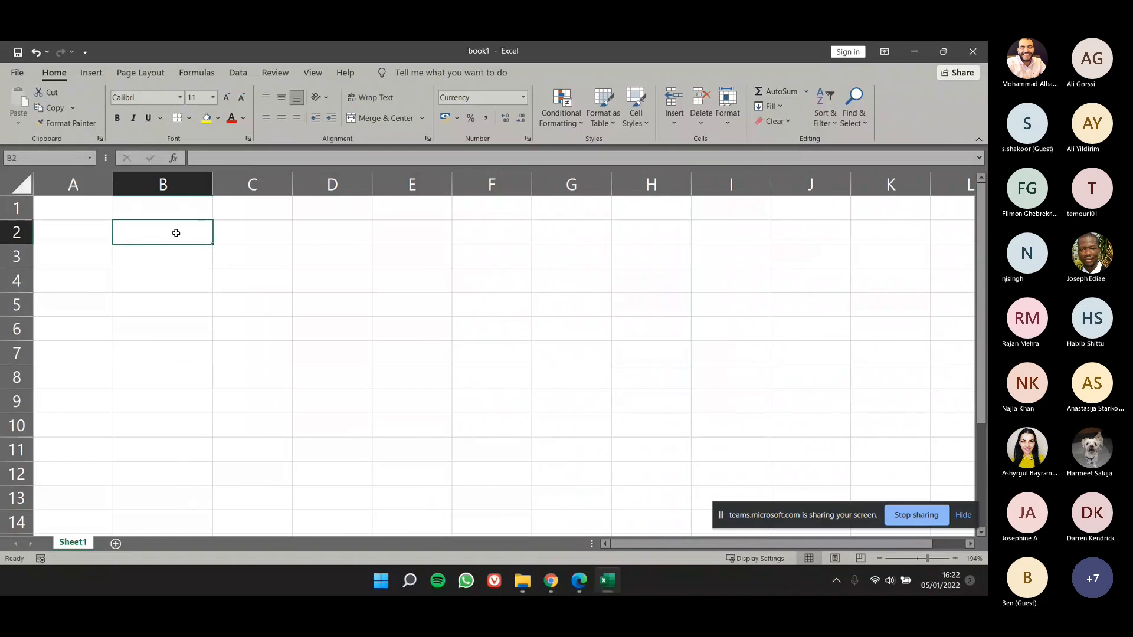
pyautogui.write('300')
pyautogui.press('Return')
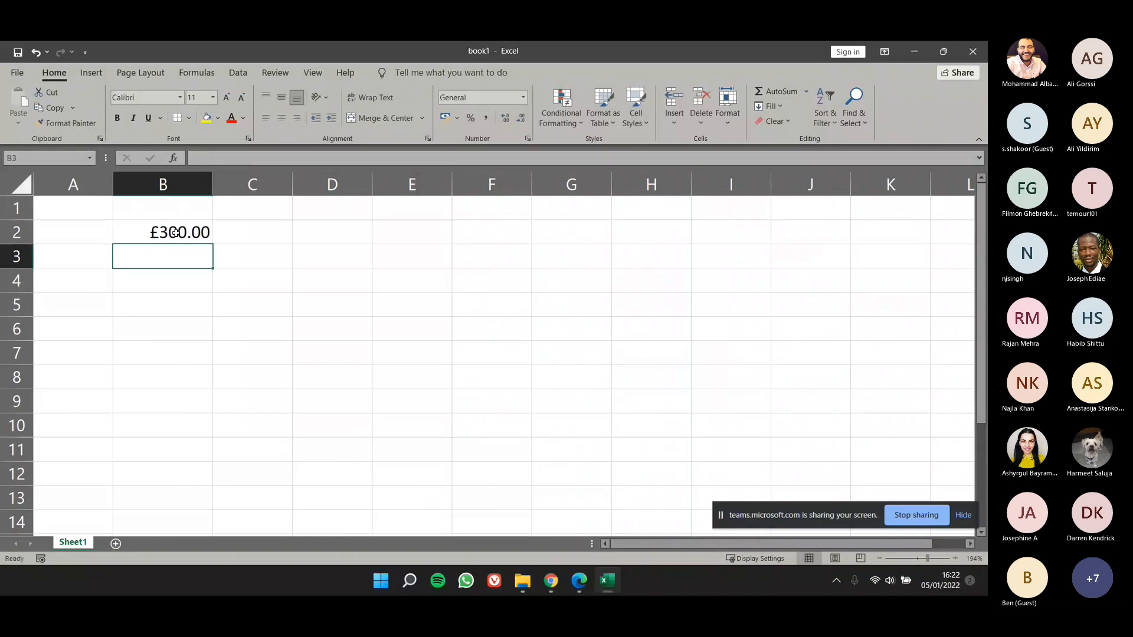
# Step: Switch the number format of cell B2 to General and back to Currency, and compare it with cell B3
pyautogui.click(176, 233)
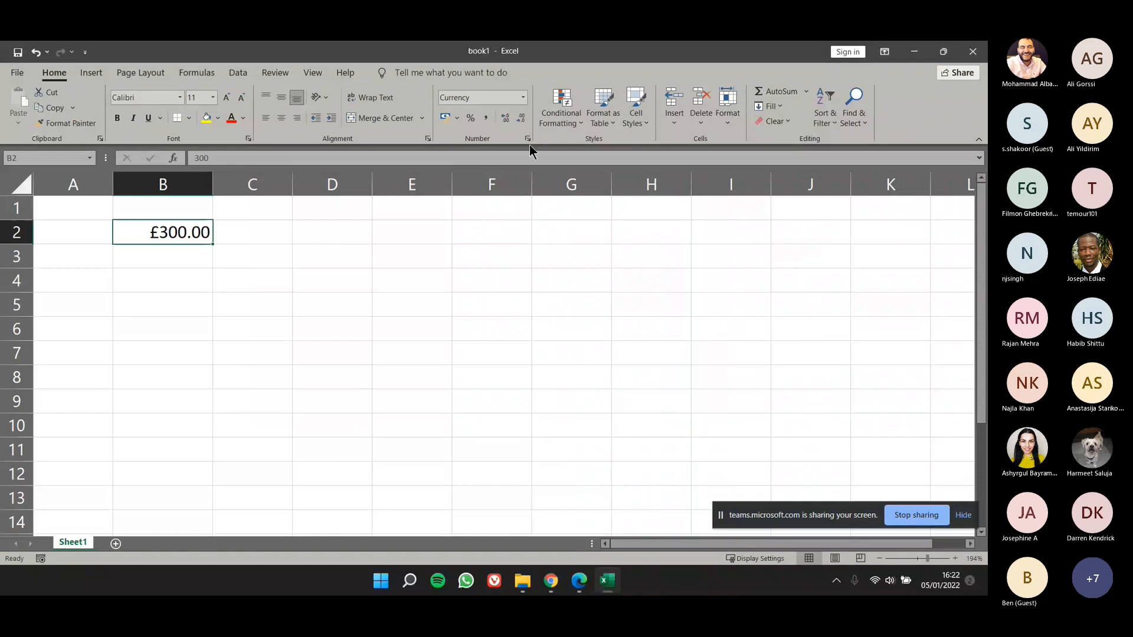
pyautogui.click(523, 97)
pyautogui.click(515, 120)
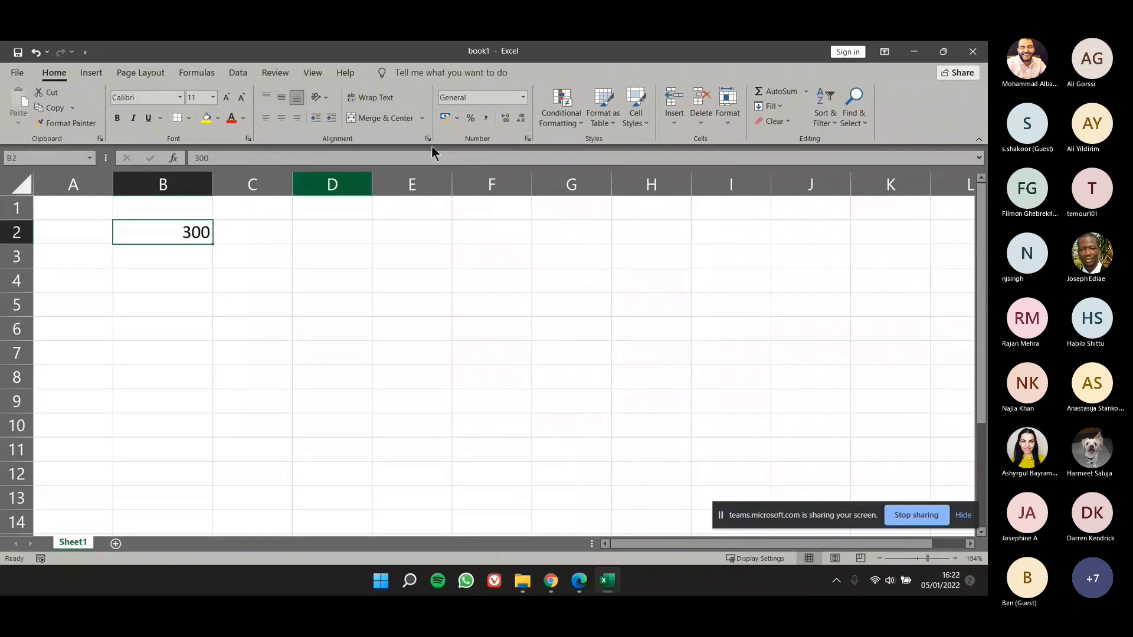
pyautogui.click(522, 99)
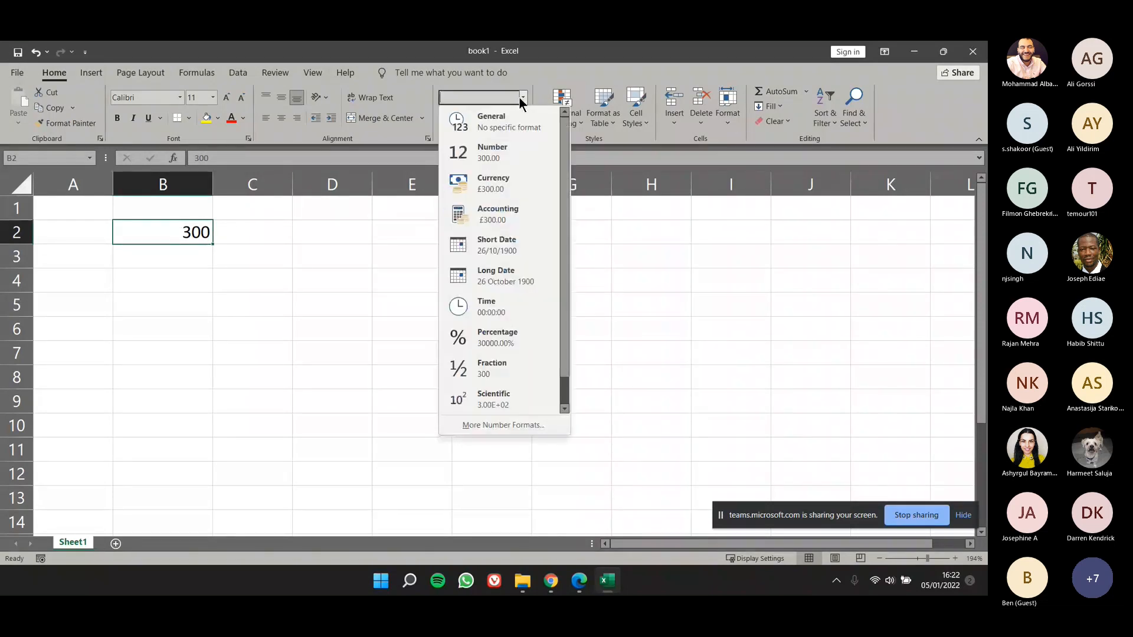
pyautogui.click(514, 193)
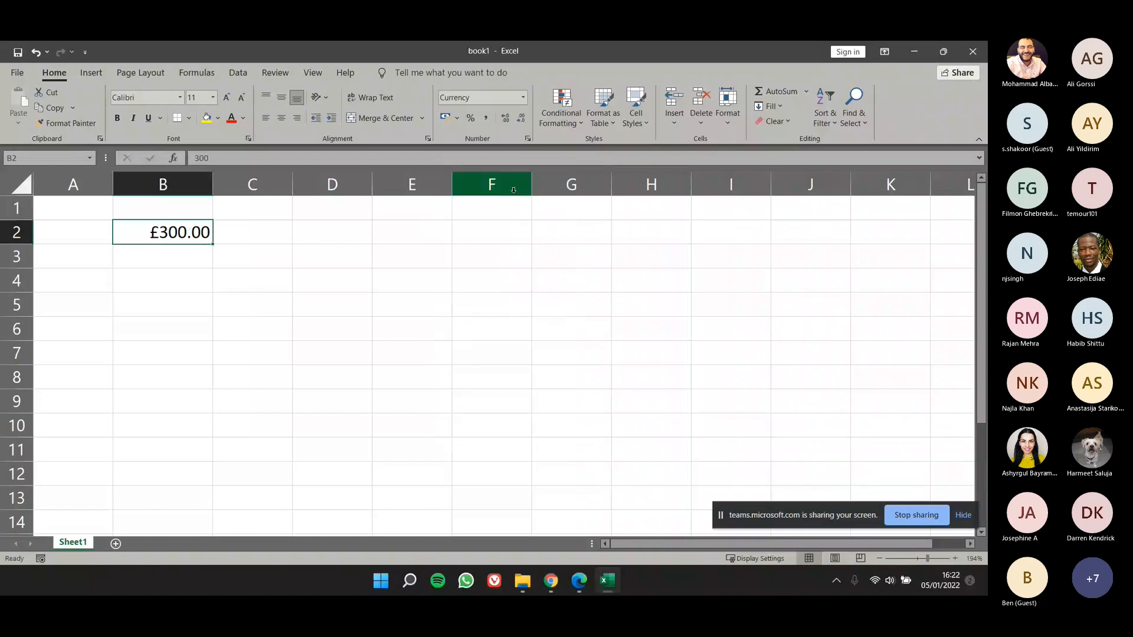
pyautogui.click(190, 277)
pyautogui.click(194, 237)
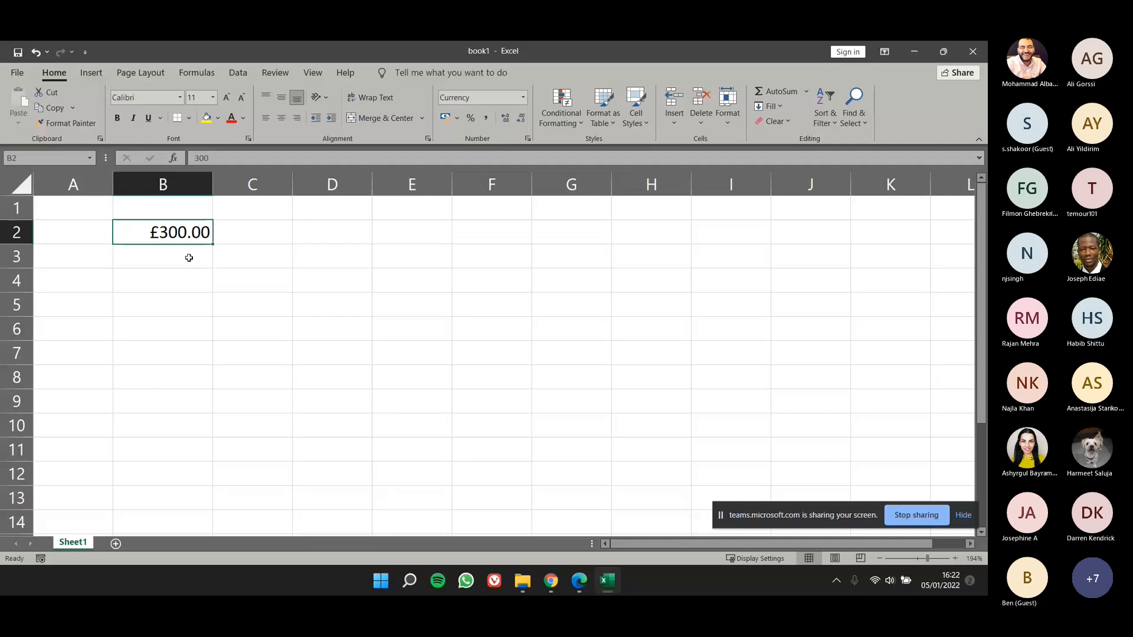
pyautogui.click(189, 258)
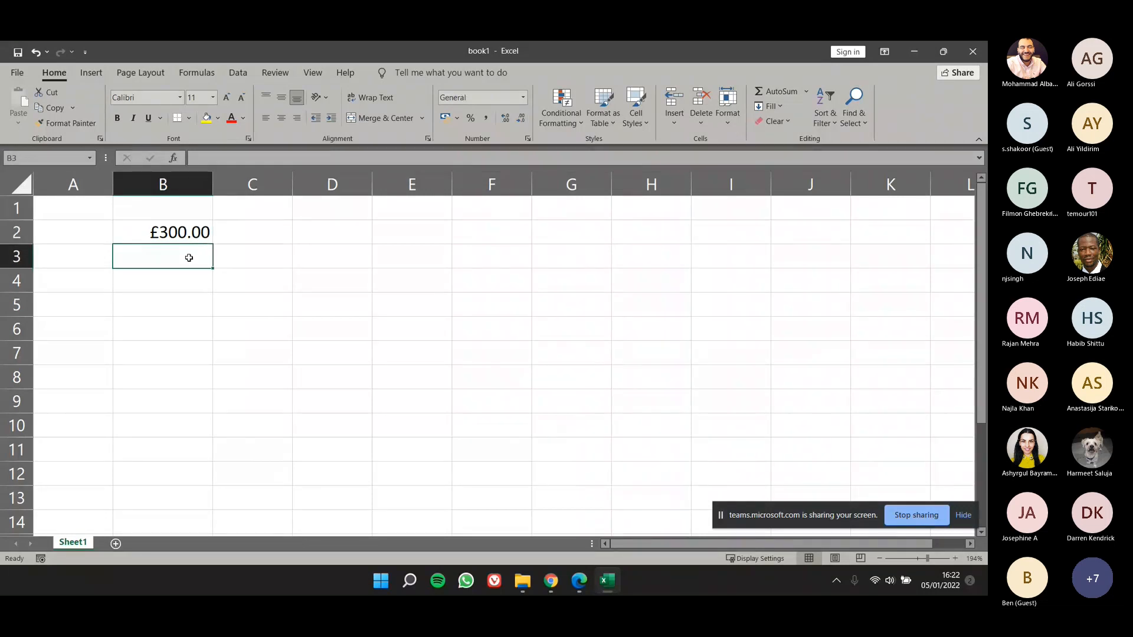
# Step: Delete the content of cell B2 and enter 100 in the emptied cell
pyautogui.click(188, 232)
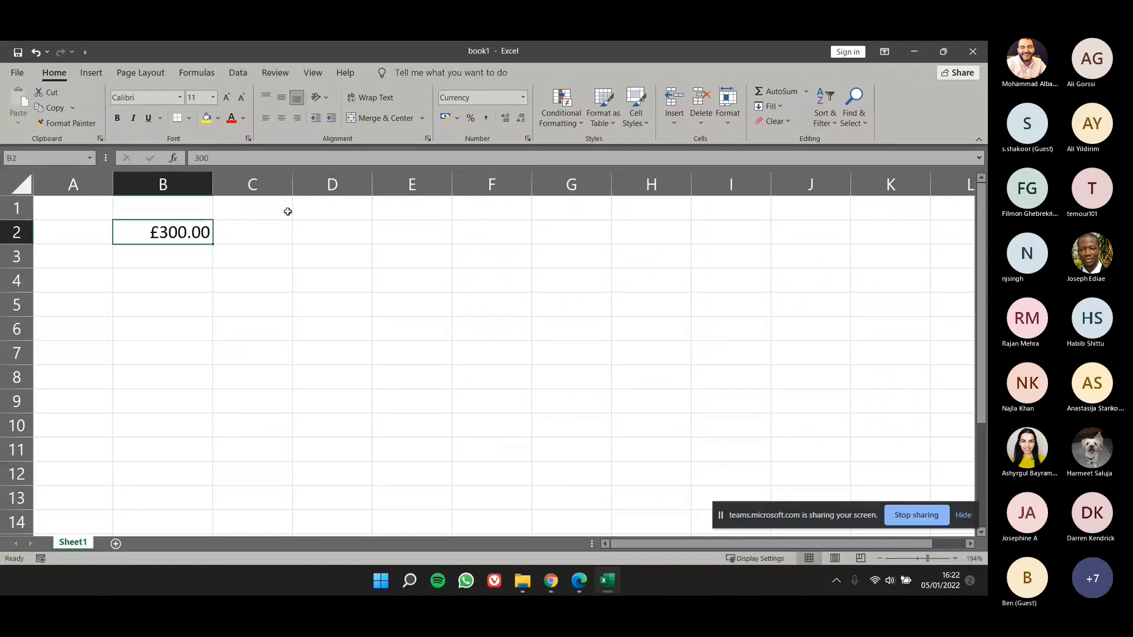
pyautogui.press('Delete')
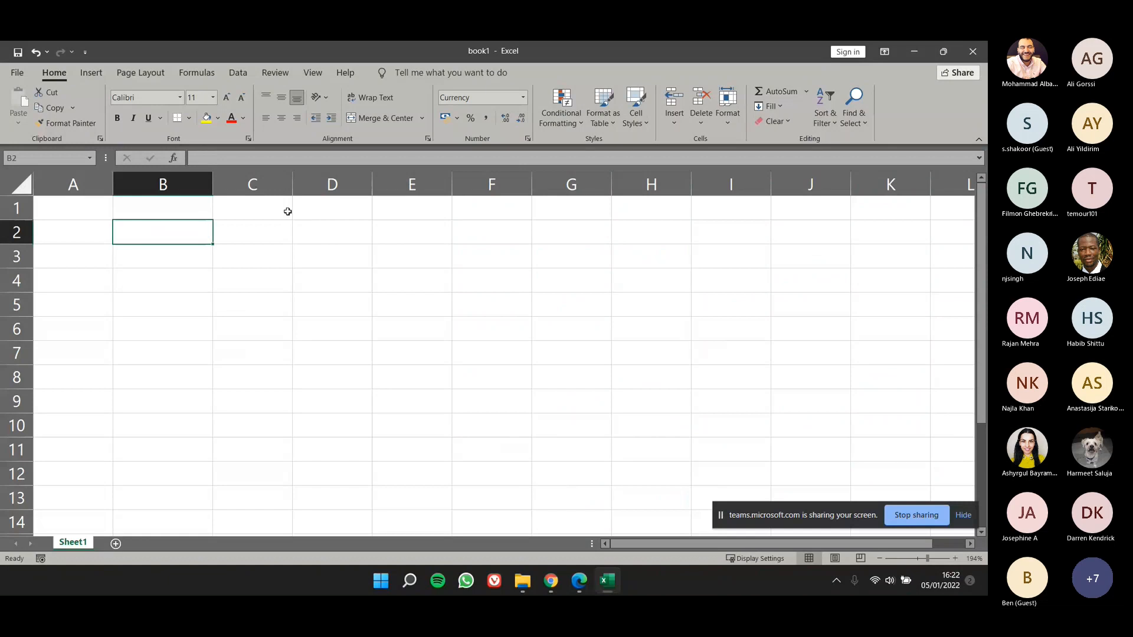
pyautogui.click(227, 277)
pyautogui.click(183, 235)
pyautogui.write('100')
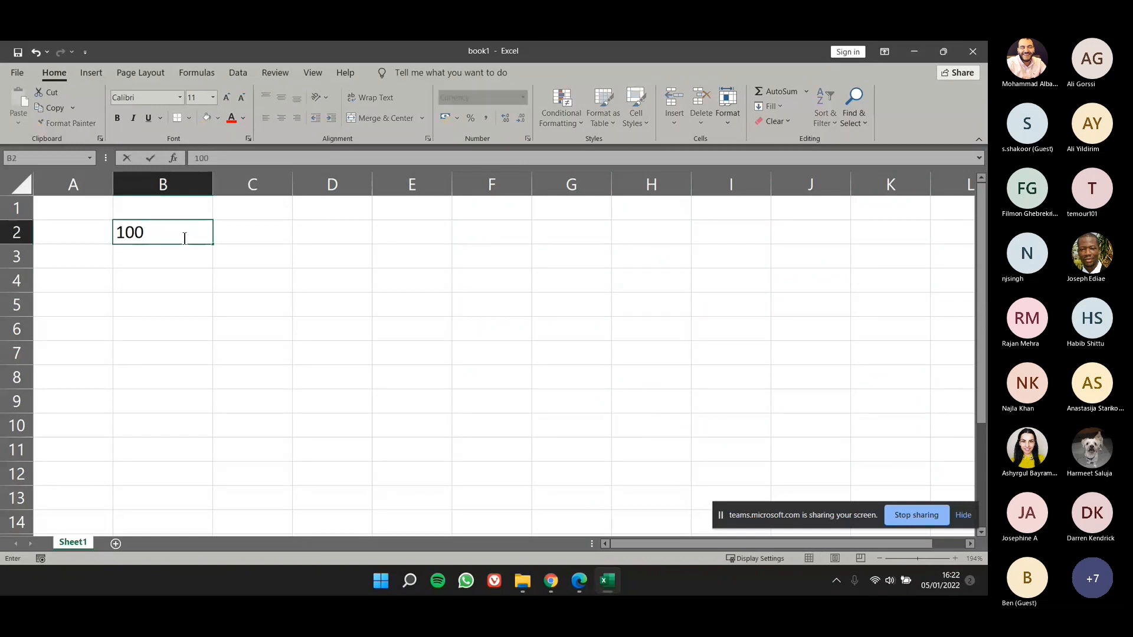
pyautogui.press('Return')
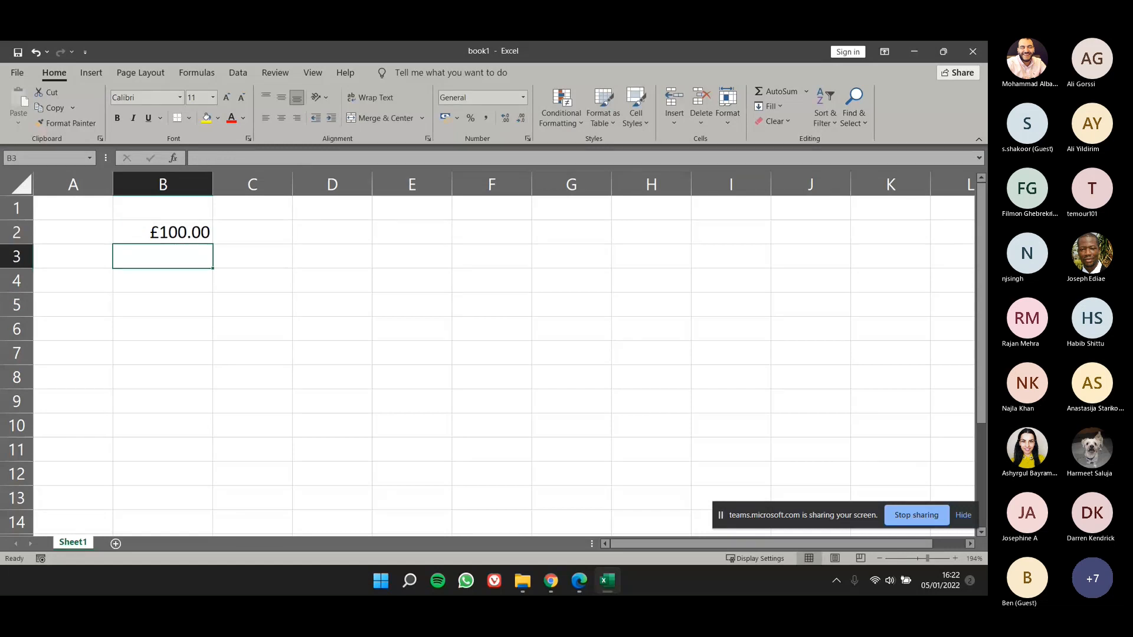
# Step: Clear only the formats of cell B2, keeping its number, and look over the other clear options
pyautogui.click(146, 235)
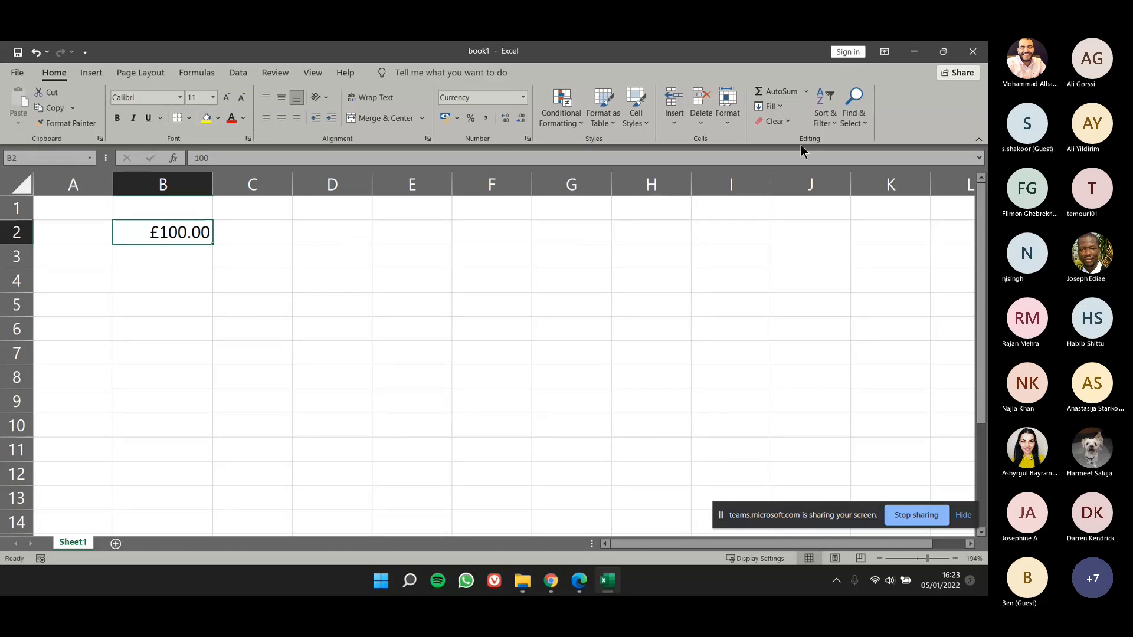
pyautogui.click(787, 119)
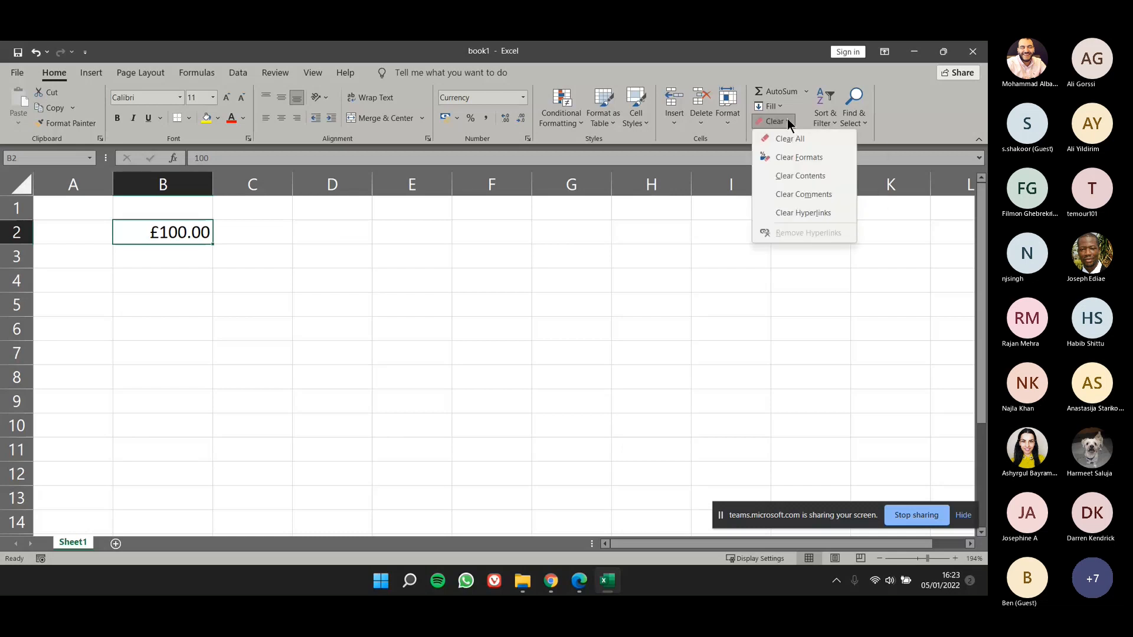
pyautogui.click(803, 158)
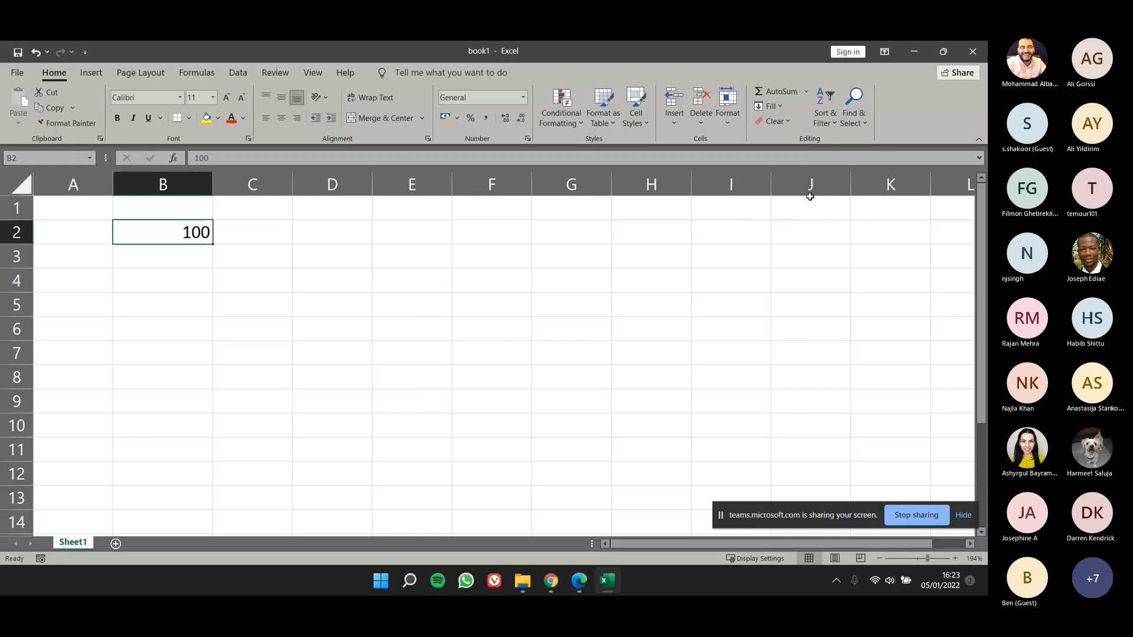
pyautogui.click(782, 122)
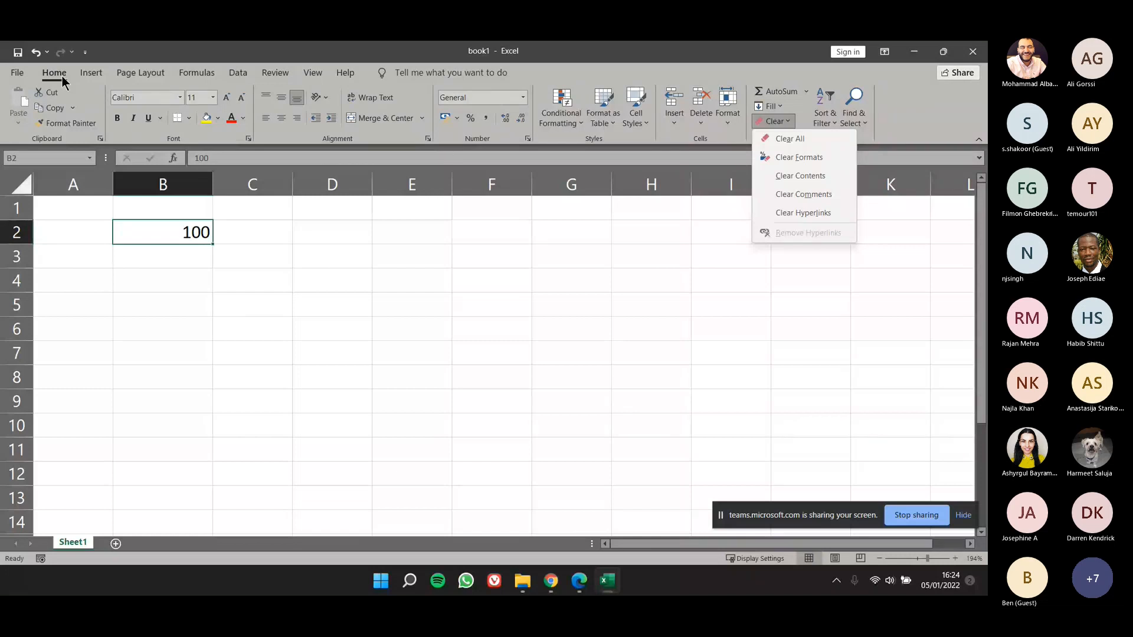
pyautogui.click(12, 72)
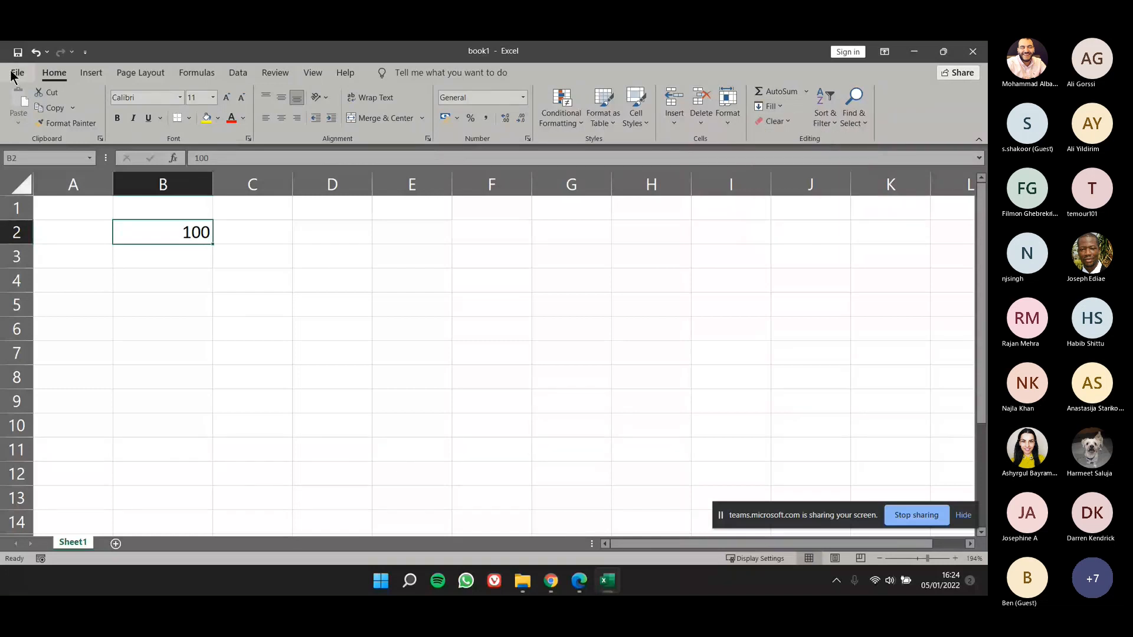
# Step: Browse for a workbook to open in Teaching > Excel > OneDrive_2021-10-14 (1) > MOAC 77-727 ExcelCore2016 > Student Data Files > 02
pyautogui.click(16, 73)
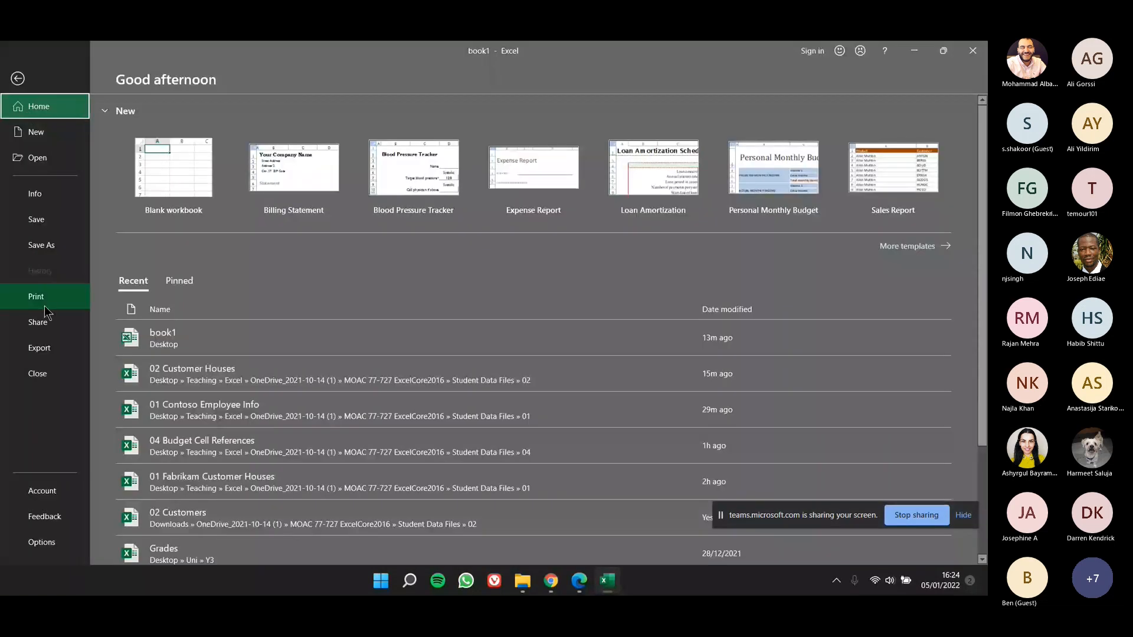
pyautogui.click(59, 165)
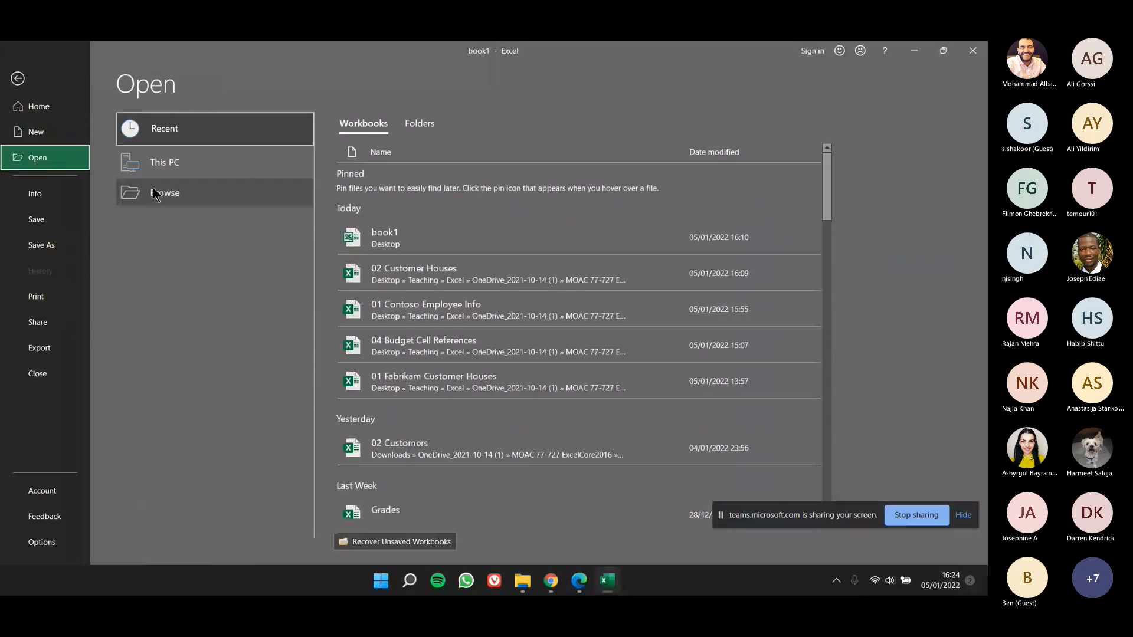
pyautogui.click(156, 193)
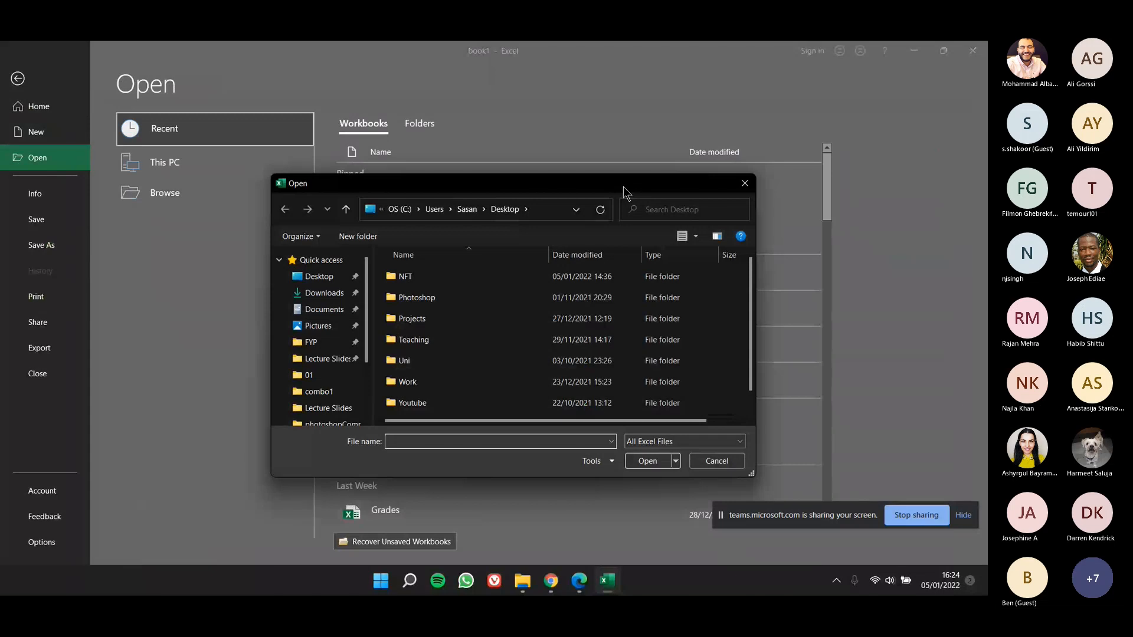
pyautogui.moveTo(623, 186)
pyautogui.mouseDown()
pyautogui.moveTo(223, 433)
pyautogui.moveTo(183, 435)
pyautogui.moveTo(688, 182)
pyautogui.moveTo(639, 177)
pyautogui.mouseUp()
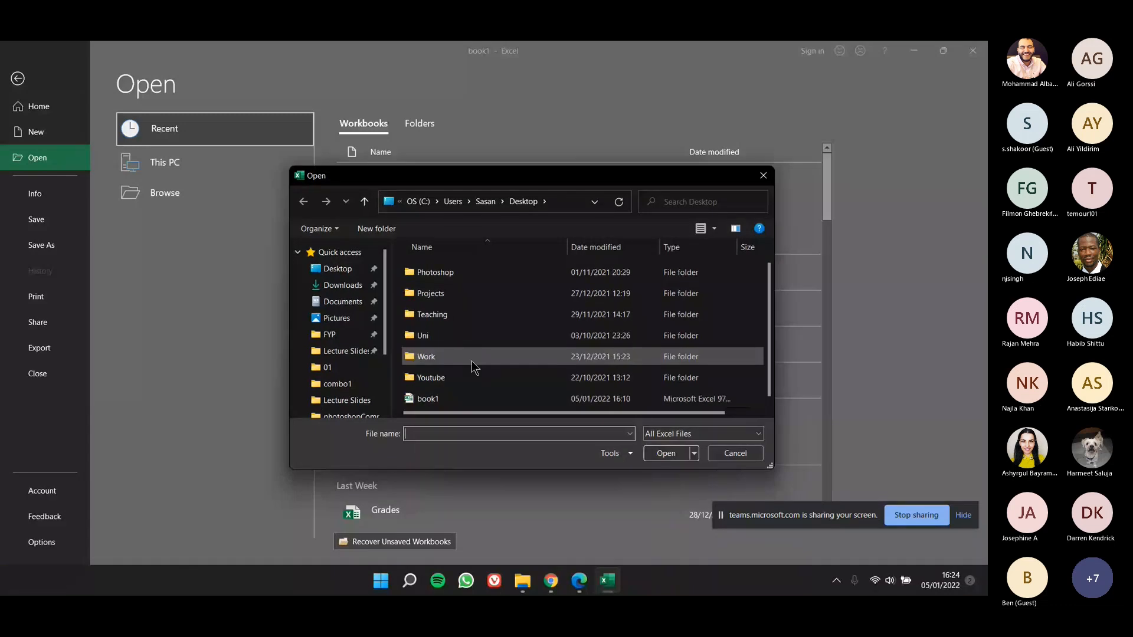
pyautogui.doubleClick(454, 333)
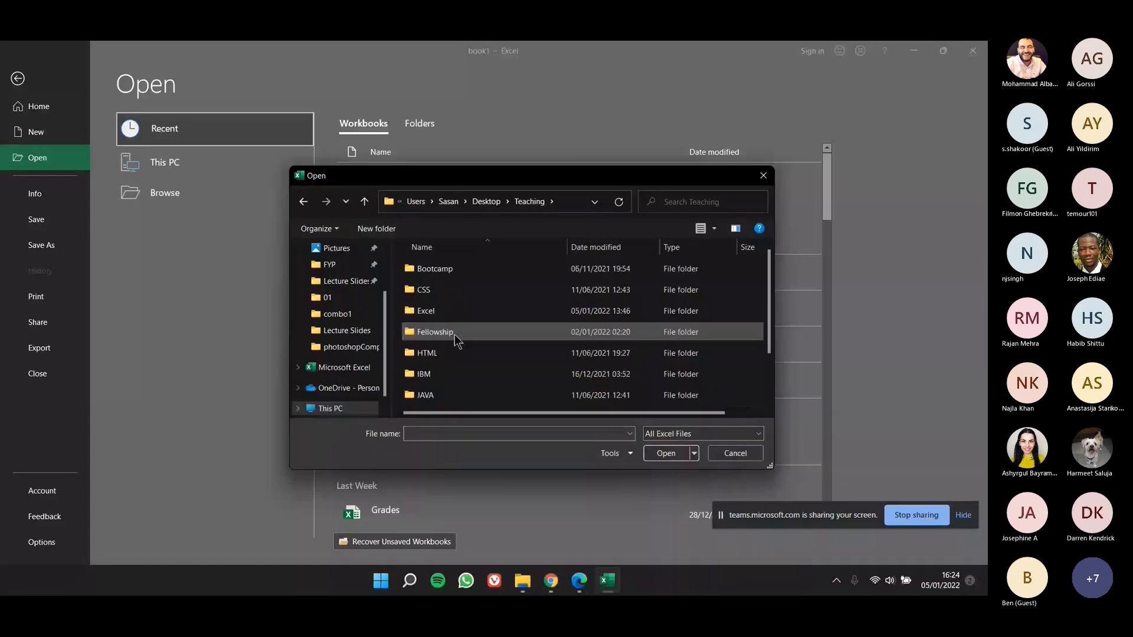
pyautogui.doubleClick(464, 315)
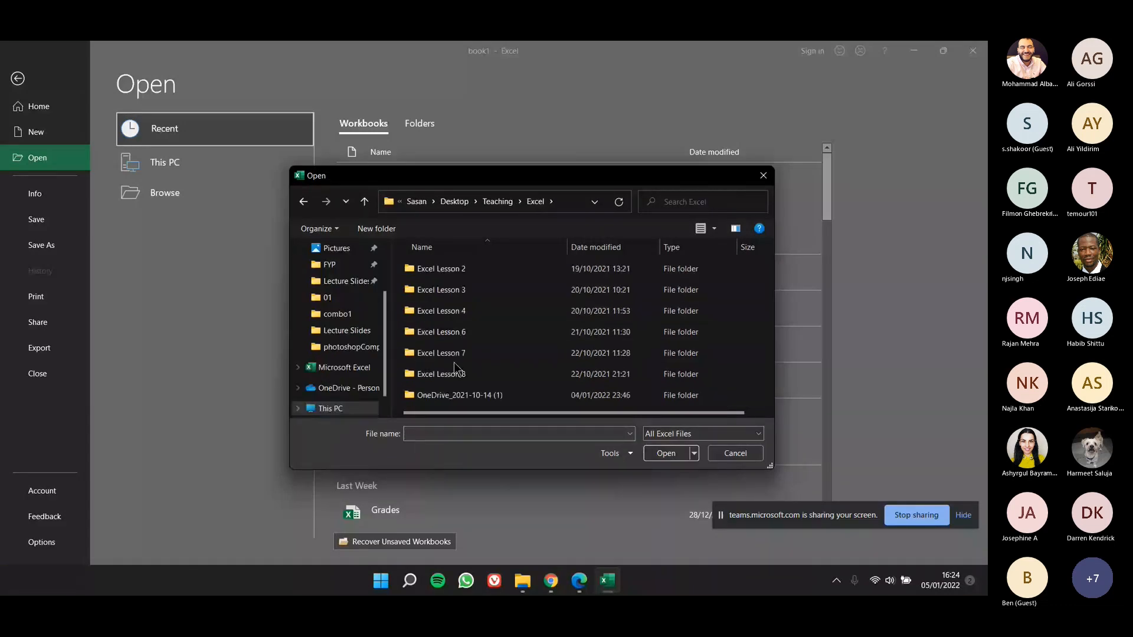
pyautogui.doubleClick(459, 395)
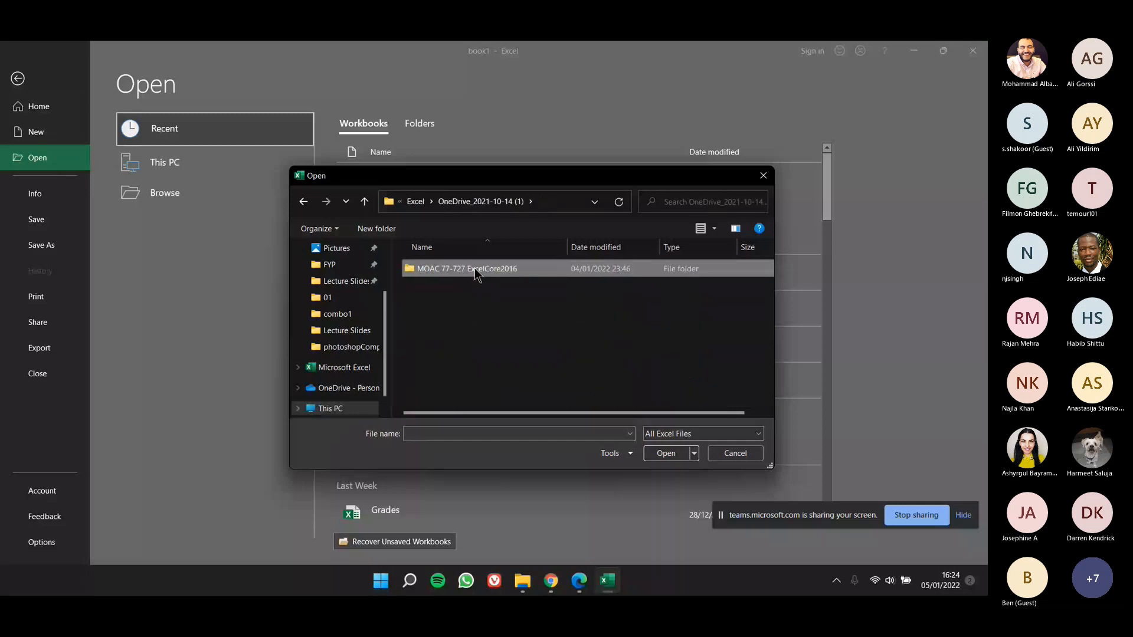
pyautogui.doubleClick(475, 268)
pyautogui.doubleClick(473, 302)
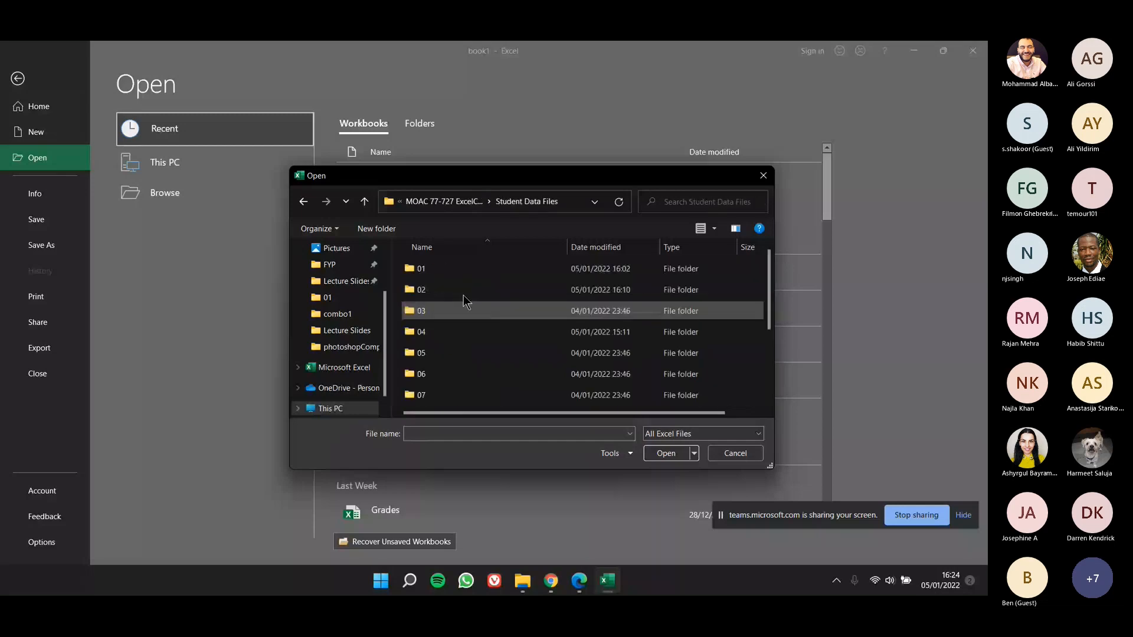
pyautogui.doubleClick(463, 291)
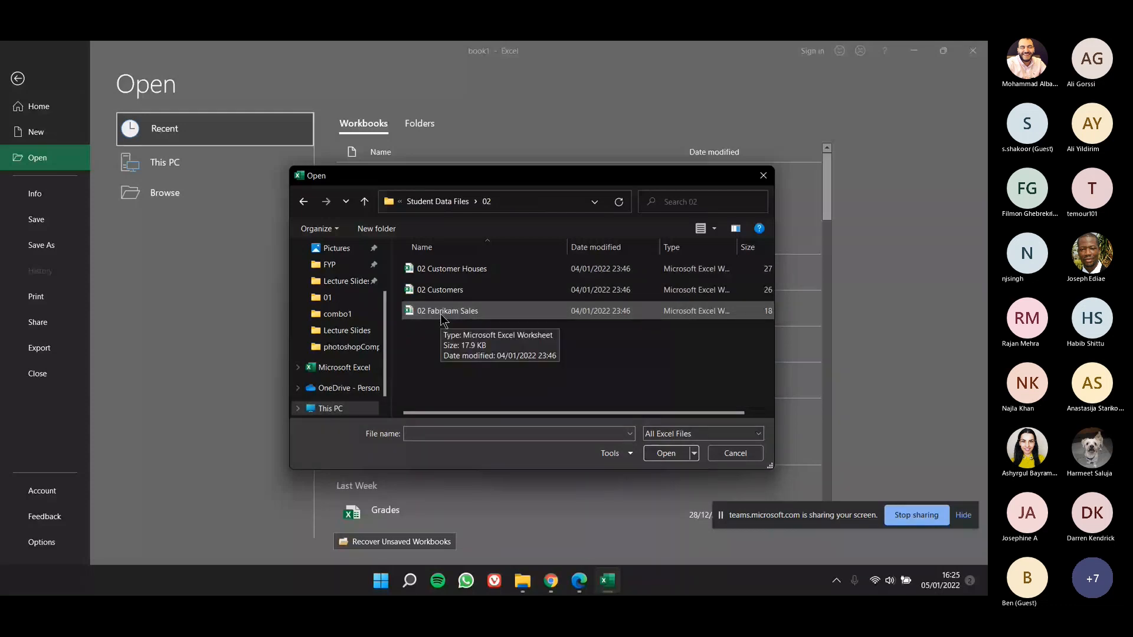
# Step: Open the 02 Fabrikam Sales workbook, enable editing and dismiss the remaining notice
pyautogui.click(443, 313)
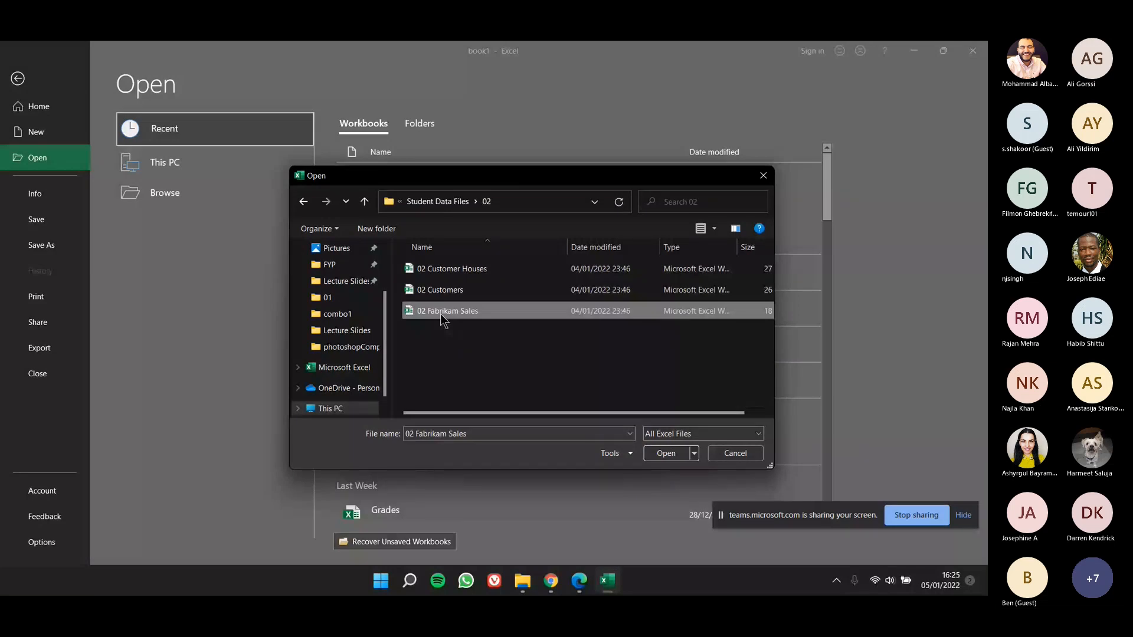
pyautogui.doubleClick(442, 313)
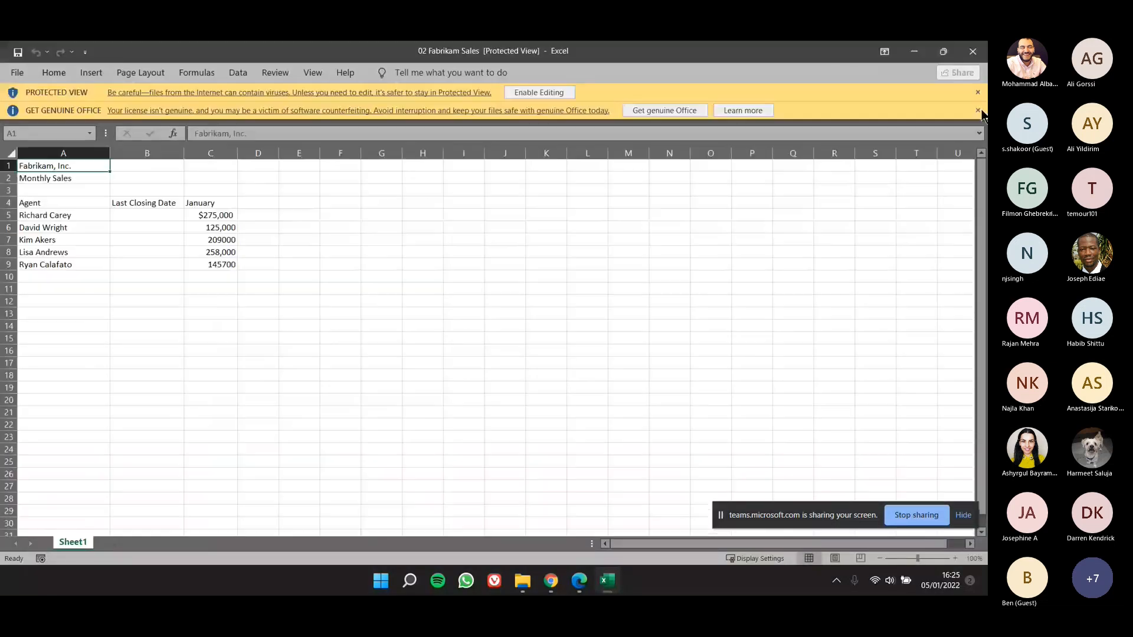
pyautogui.click(526, 92)
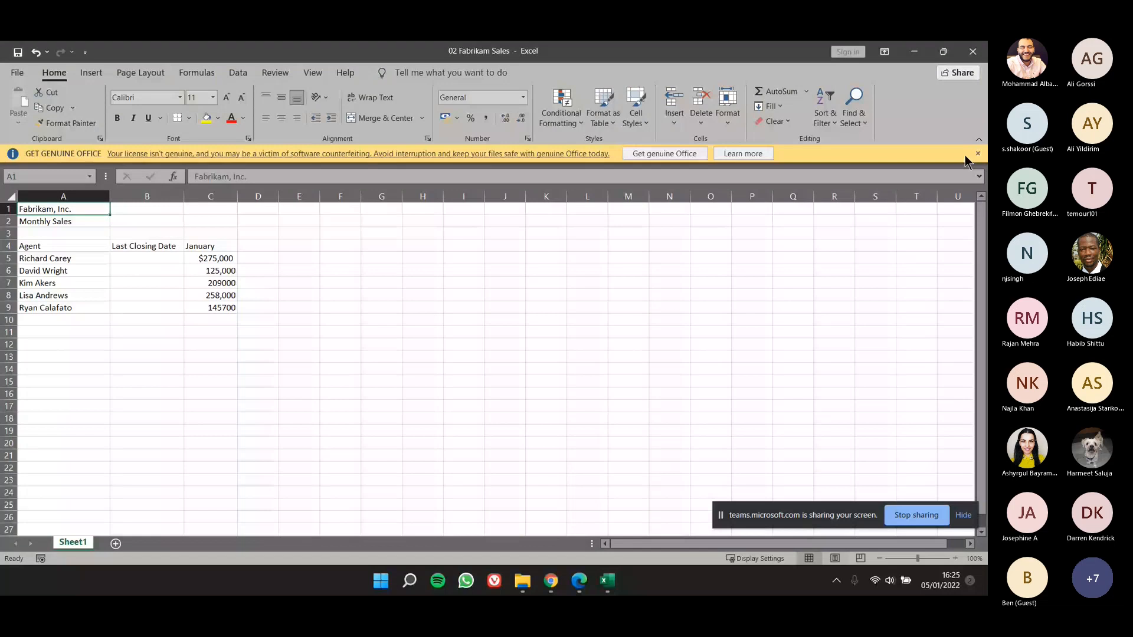
pyautogui.click(978, 153)
# Step: Enter the date 1/4/2017 in cell B5 under Last Closing Date
pyautogui.moveTo(64, 190); pyautogui.dragTo(211, 314)
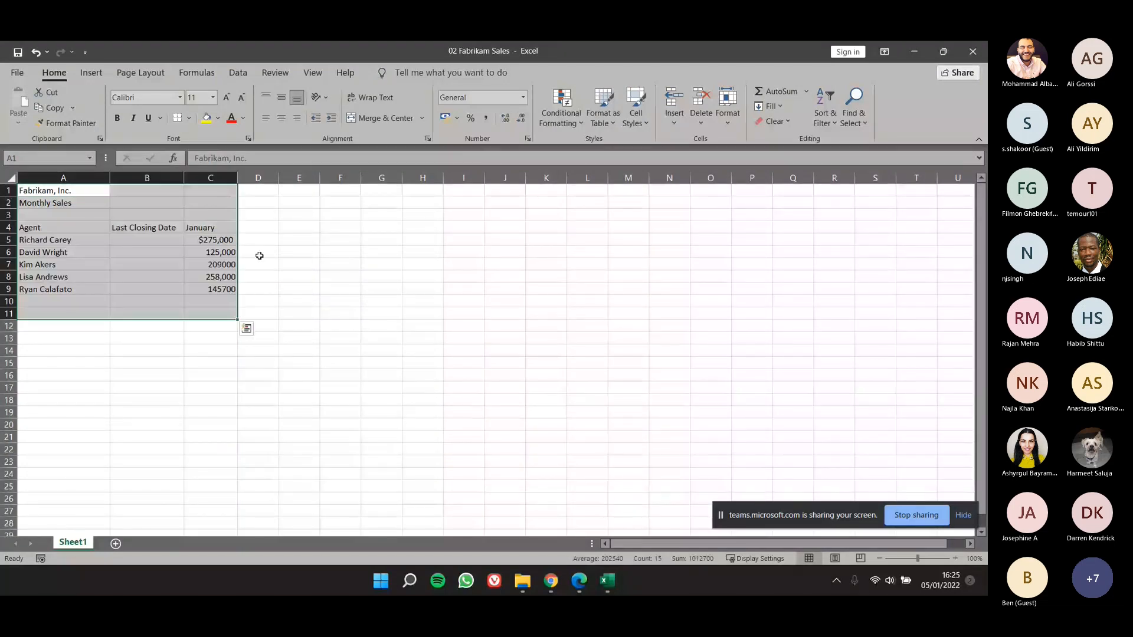
pyautogui.click(152, 239)
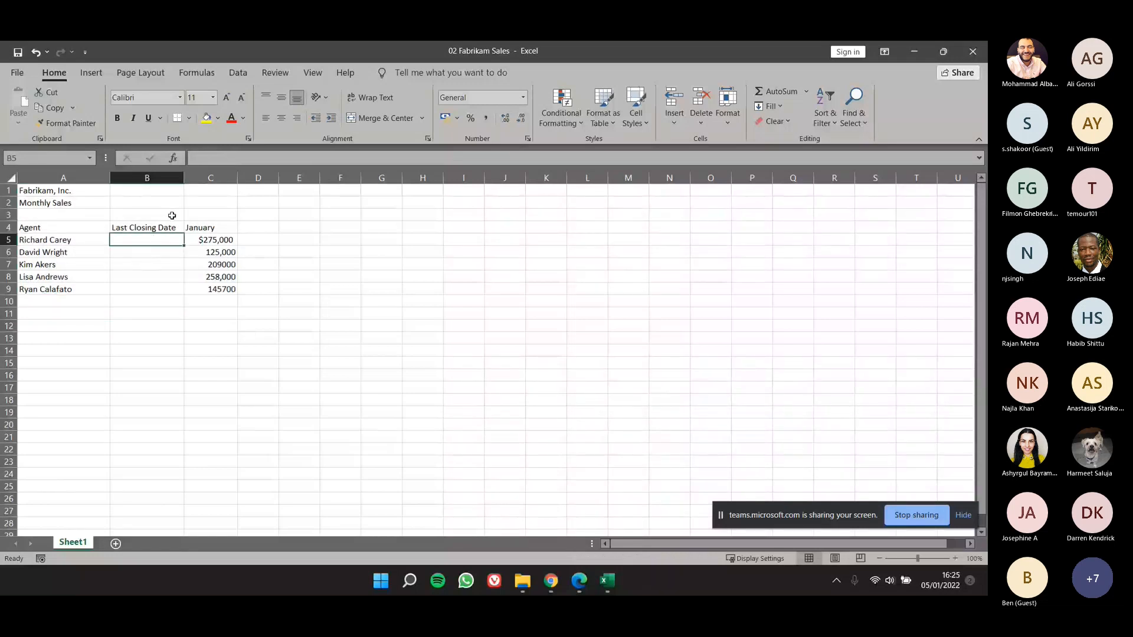
pyautogui.write('1/04')
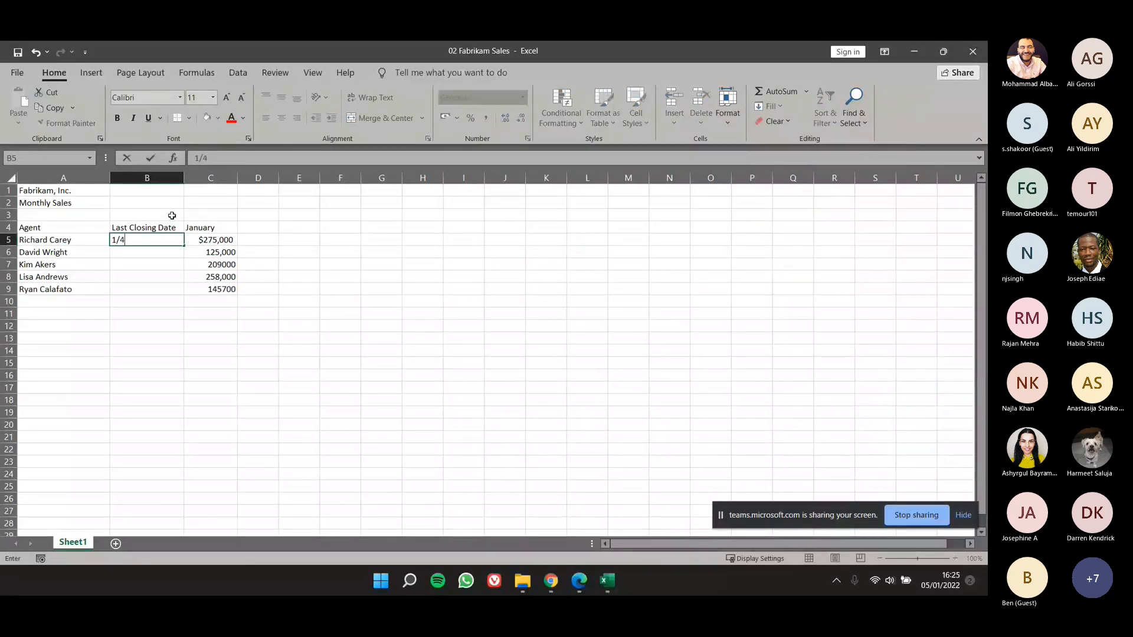
pyautogui.write('/2017')
pyautogui.press('Return')
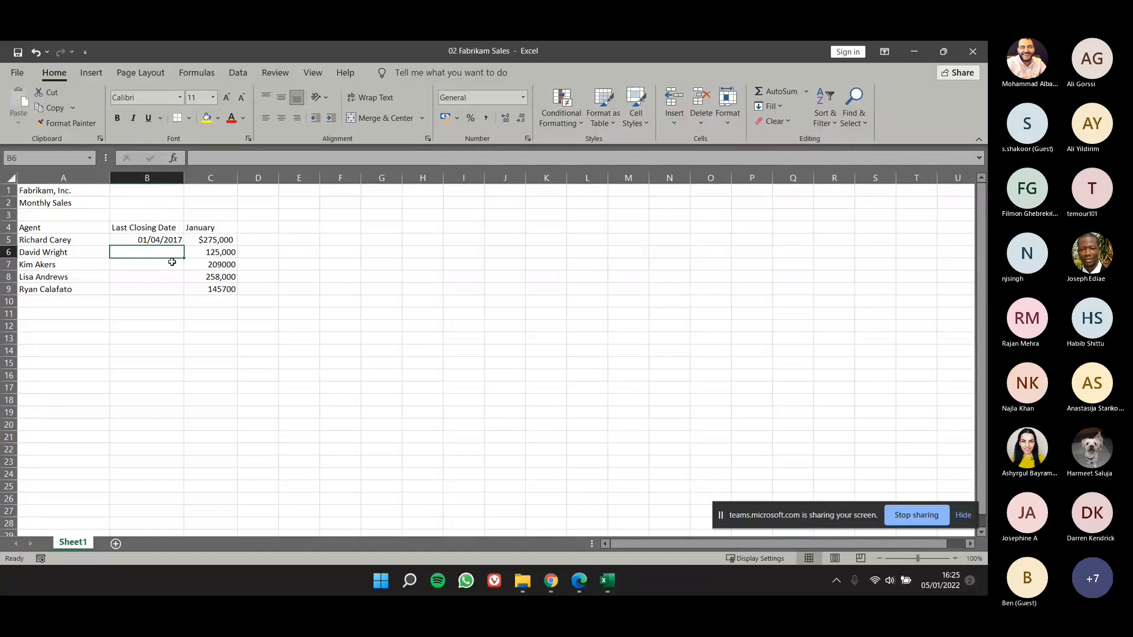
# Step: Enter the date 1/25/17 in cell B6 for the second agent
pyautogui.write('1/25/')
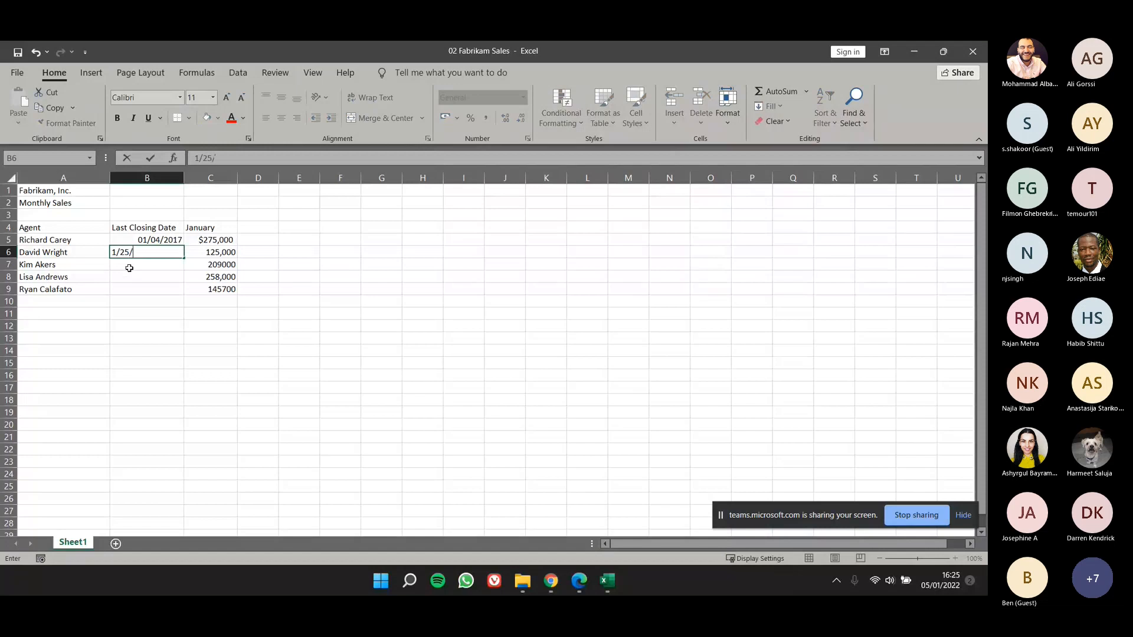
pyautogui.write('17')
pyautogui.press('Return')
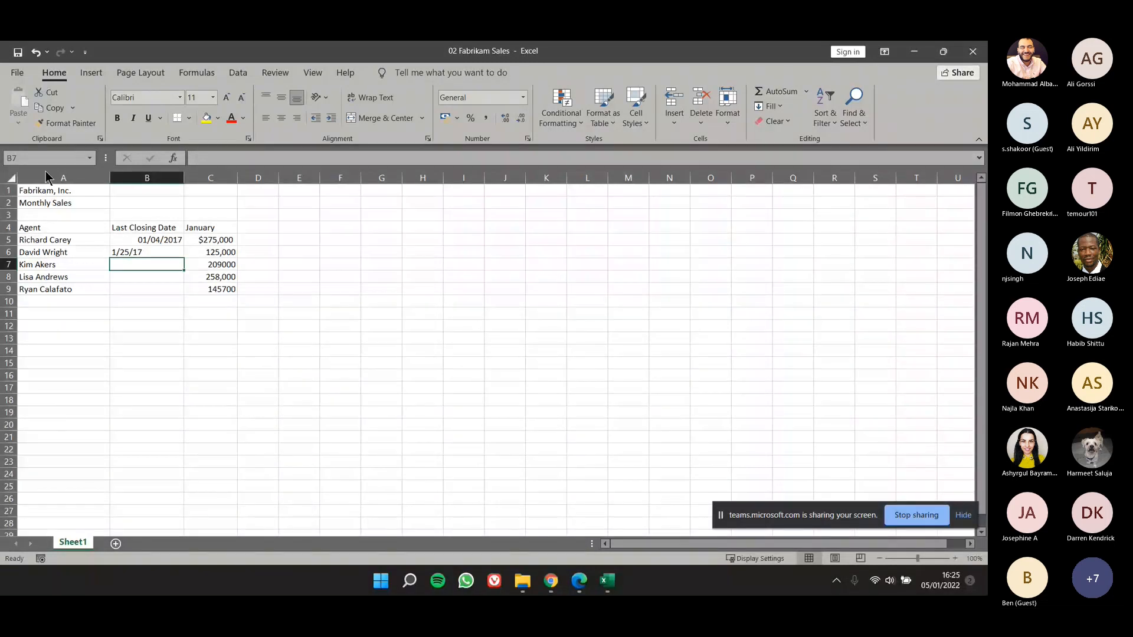
# Step: Enter the closing date 23 Jan, without a year, in cell B7
pyautogui.scroll(-1, 130, 269)
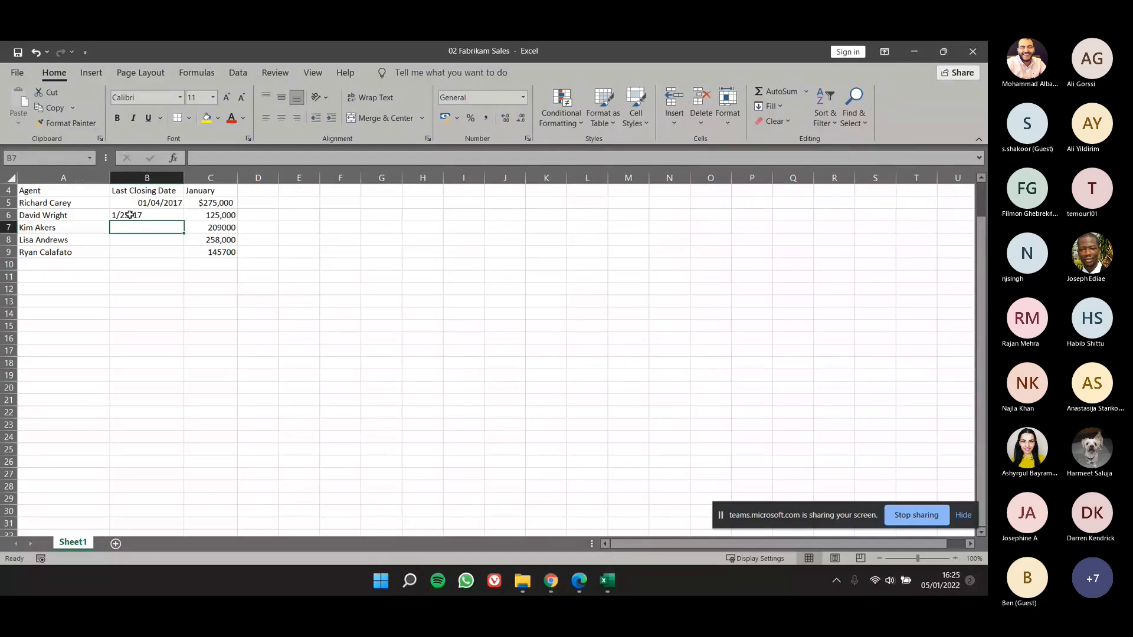
pyautogui.write('23')
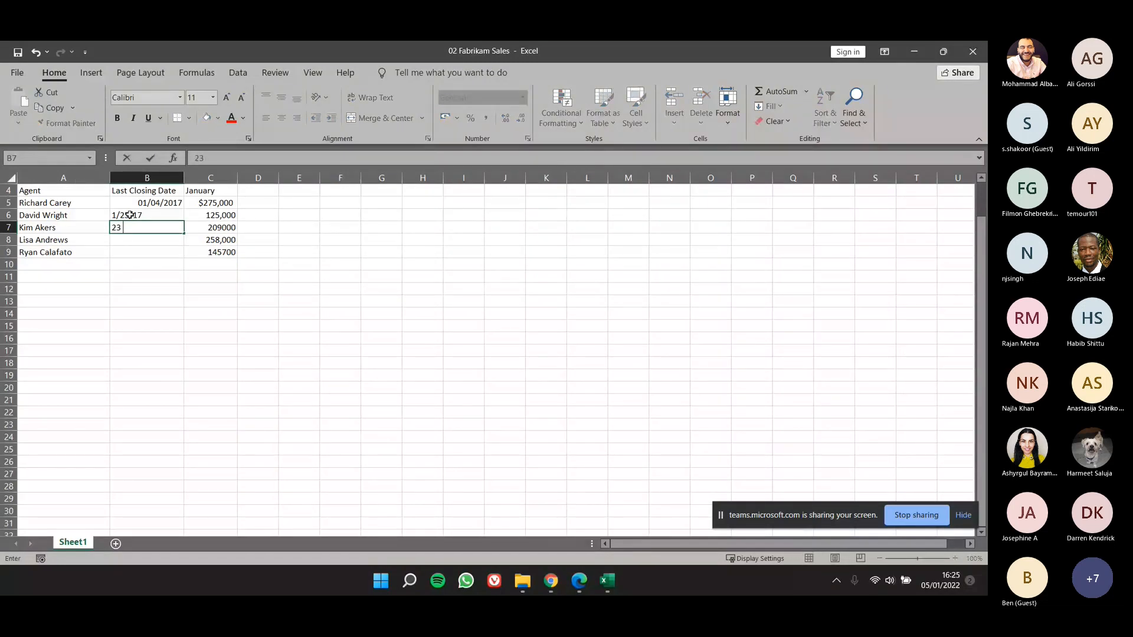
pyautogui.write(' Jan')
pyautogui.press('Return')
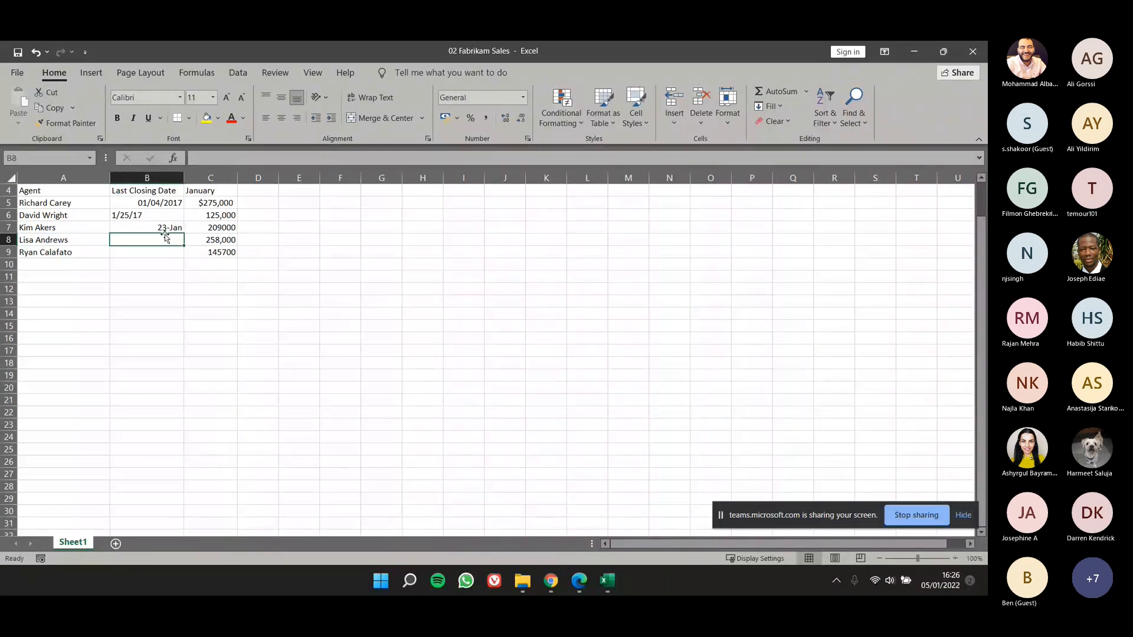
pyautogui.write('21 Jan')
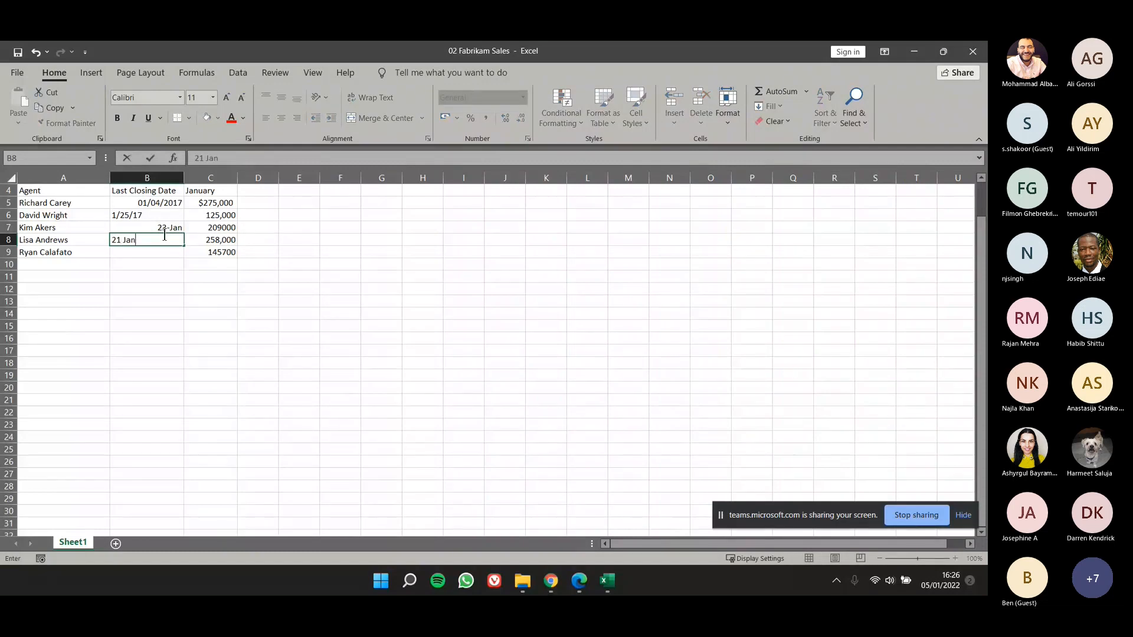
pyautogui.write(' 17')
pyautogui.press('Escape')
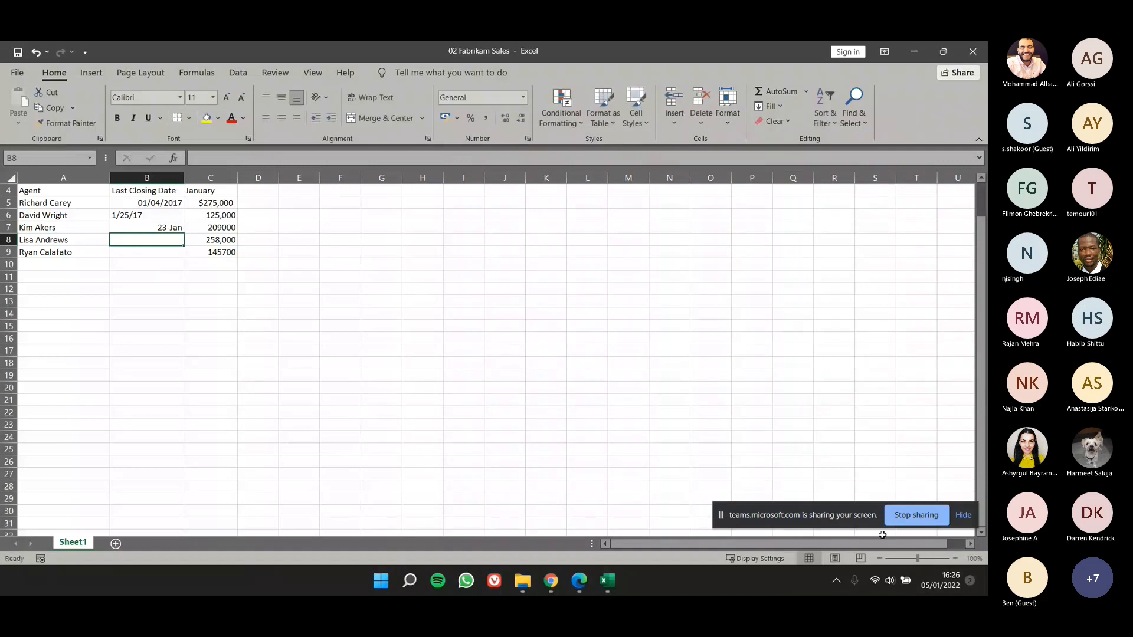
# Step: Enter the closing date 21 Jan 17 in cell B8
pyautogui.click(923, 558)
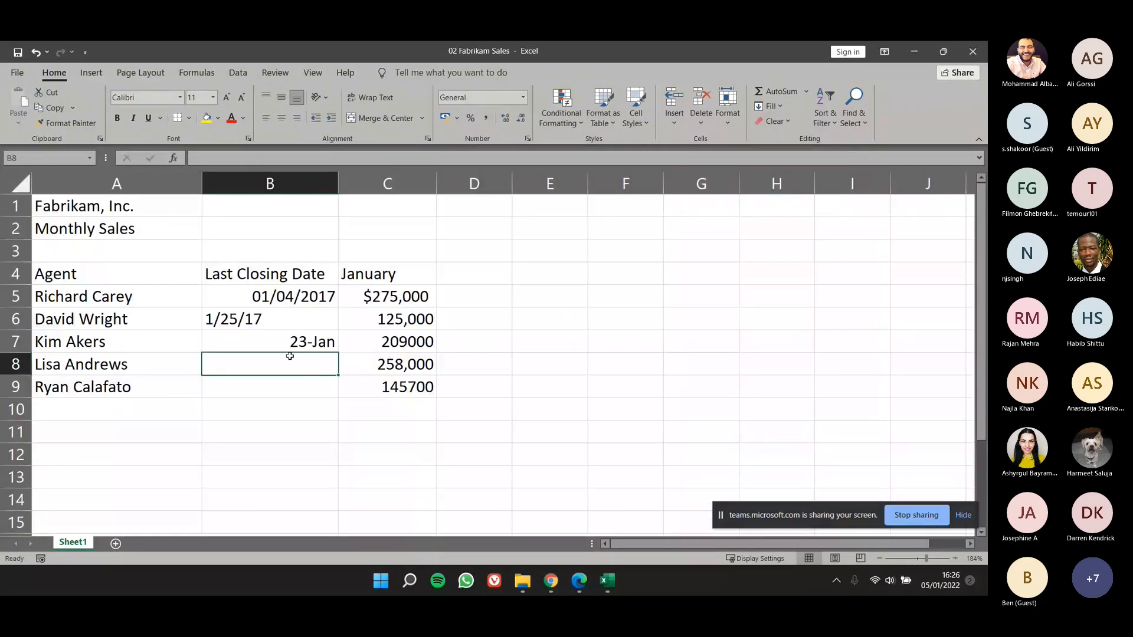
pyautogui.write('21 Jan')
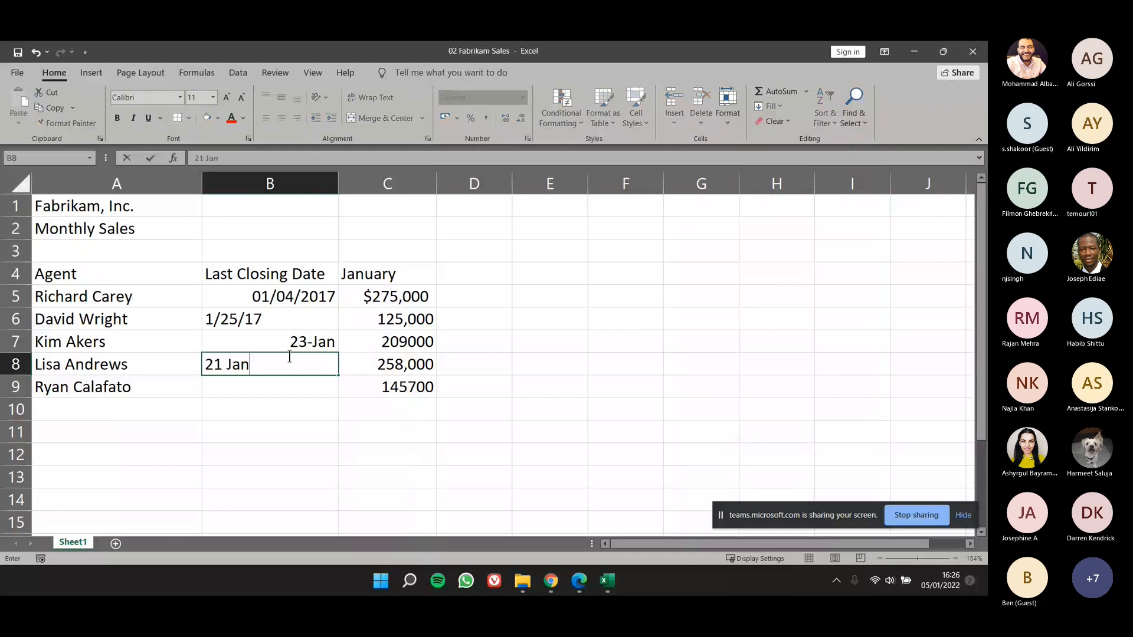
pyautogui.write(' 17')
pyautogui.press('Return')
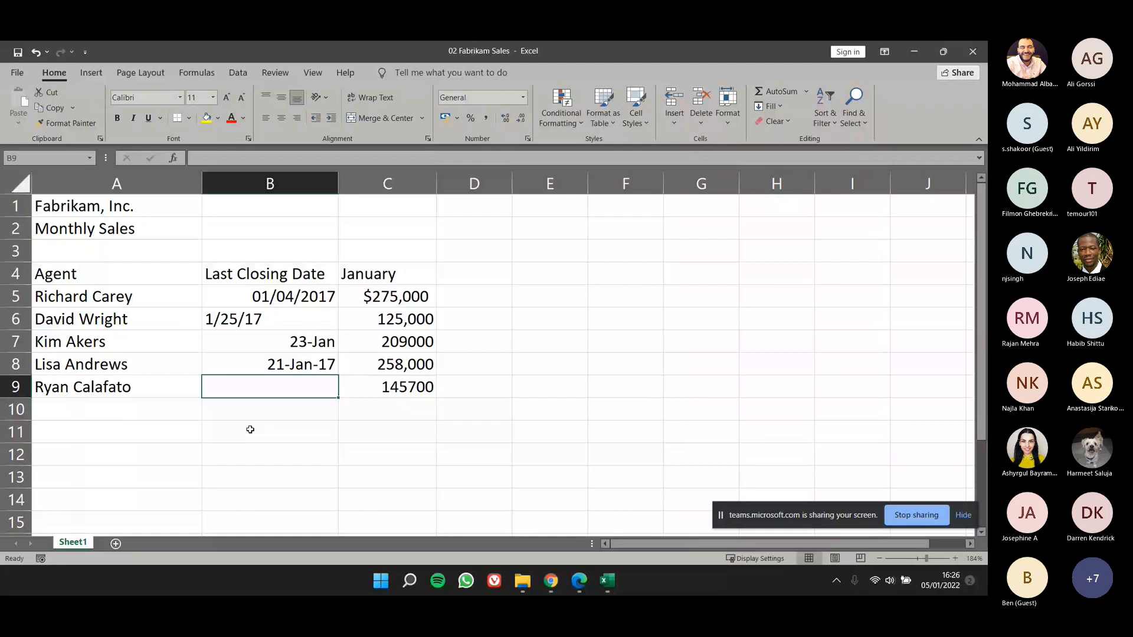
# Step: Try to format the 1/25/17 entry in cell B6 as Short Date and check the other number formats for it
pyautogui.click(295, 318)
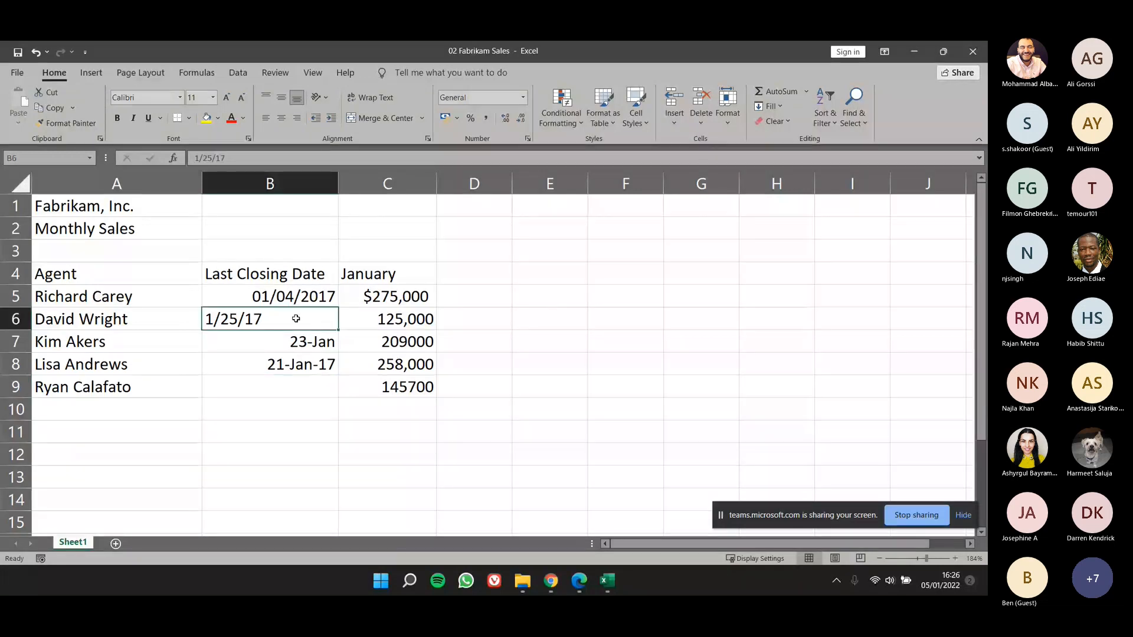
pyautogui.click(523, 97)
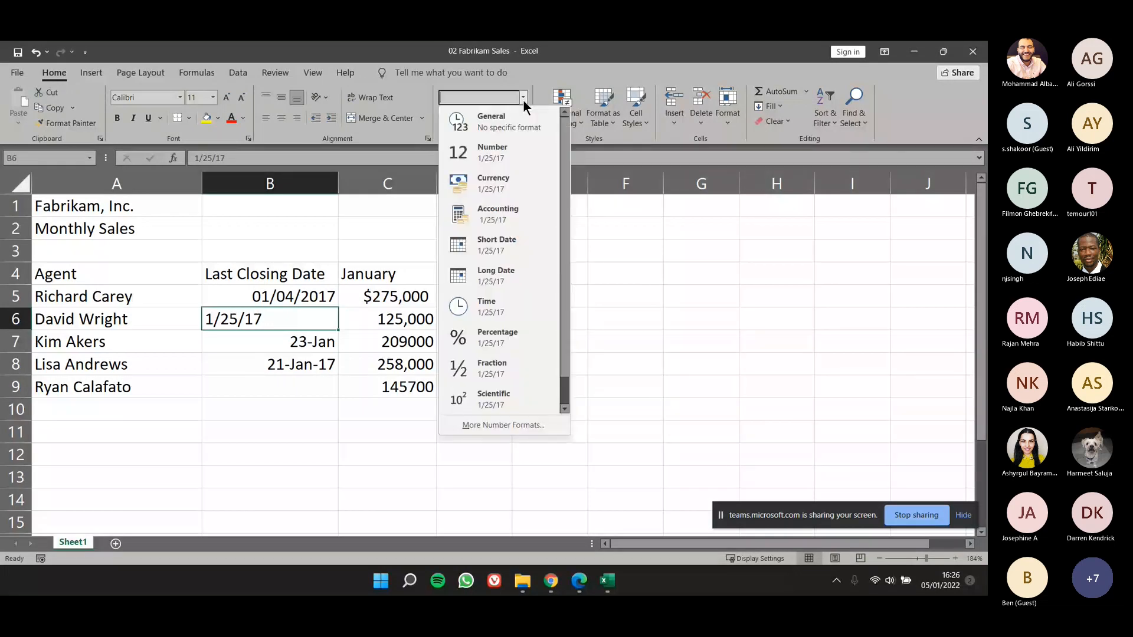
pyautogui.click(502, 252)
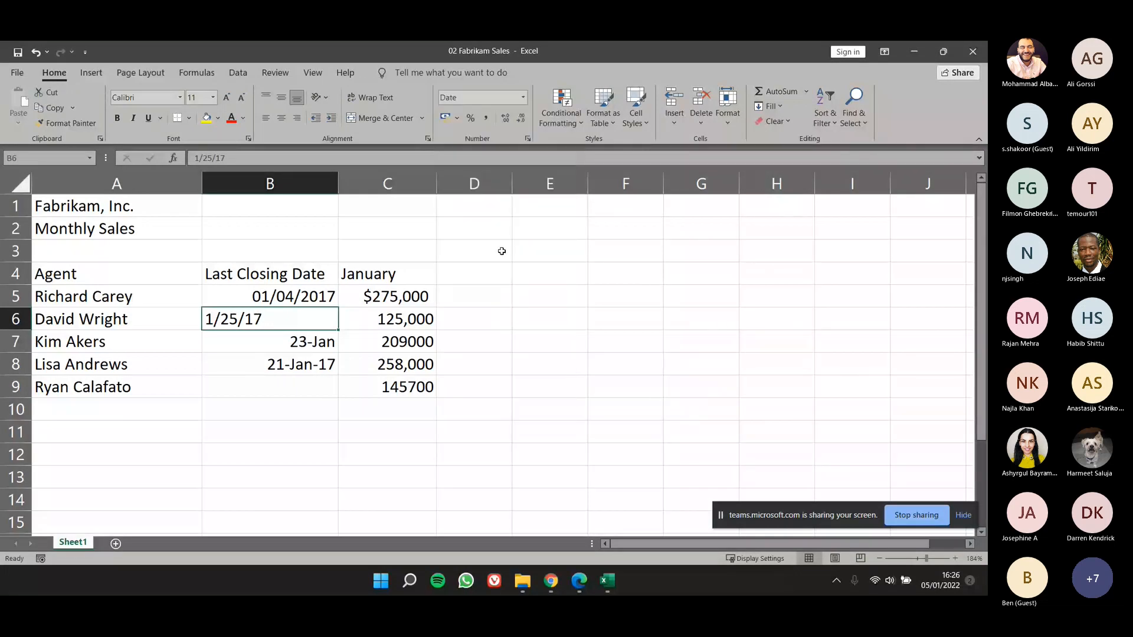
pyautogui.click(522, 101)
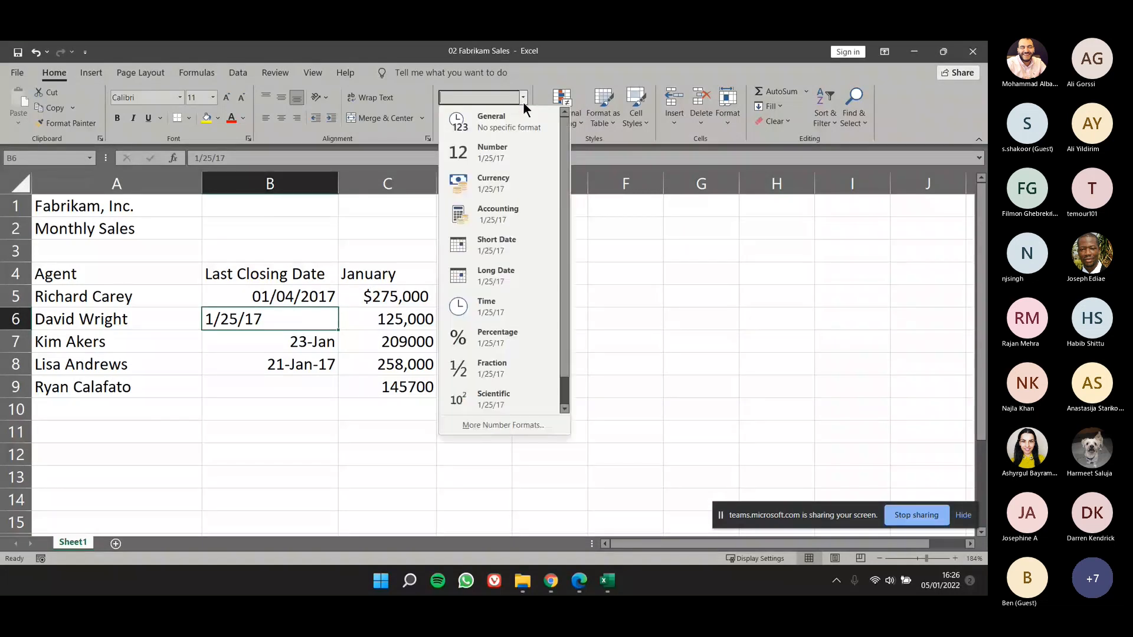
pyautogui.click(444, 280)
# Step: Delete the content of cell B6, give the cell the Short Date format and enter 01/03/2020
pyautogui.press('Delete')
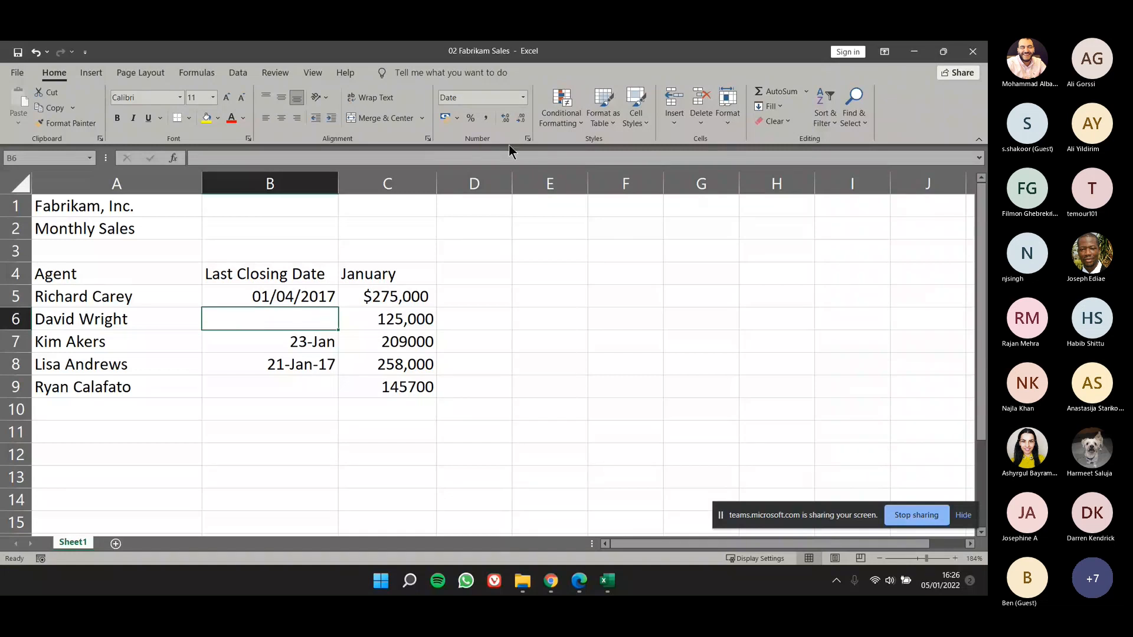
pyautogui.click(523, 97)
pyautogui.click(504, 248)
pyautogui.write('01/')
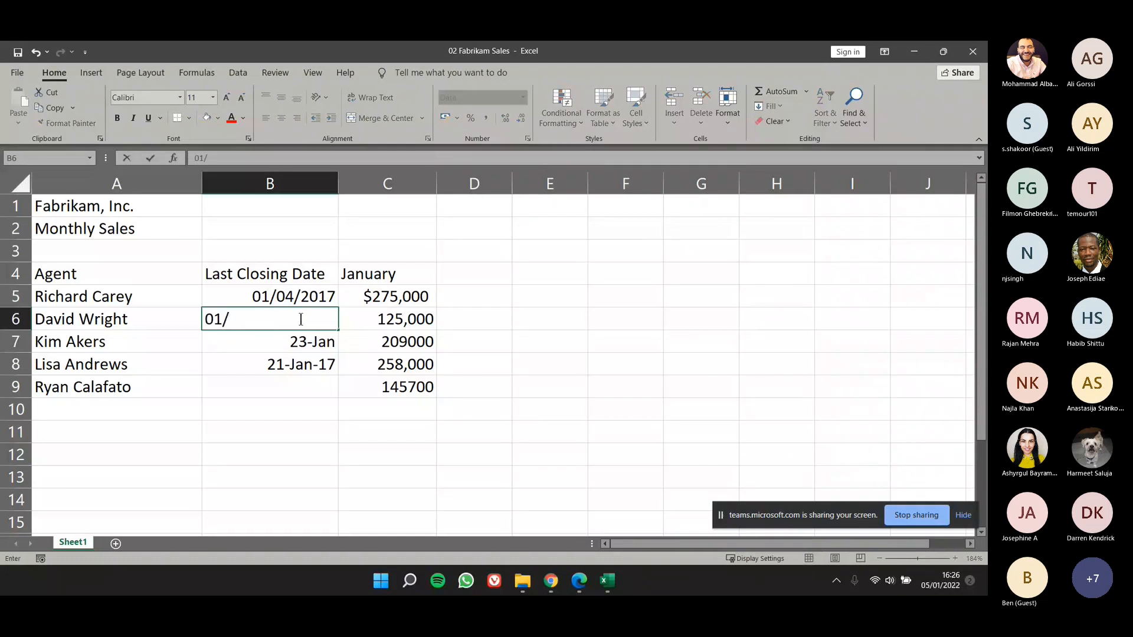
pyautogui.write('03/2020')
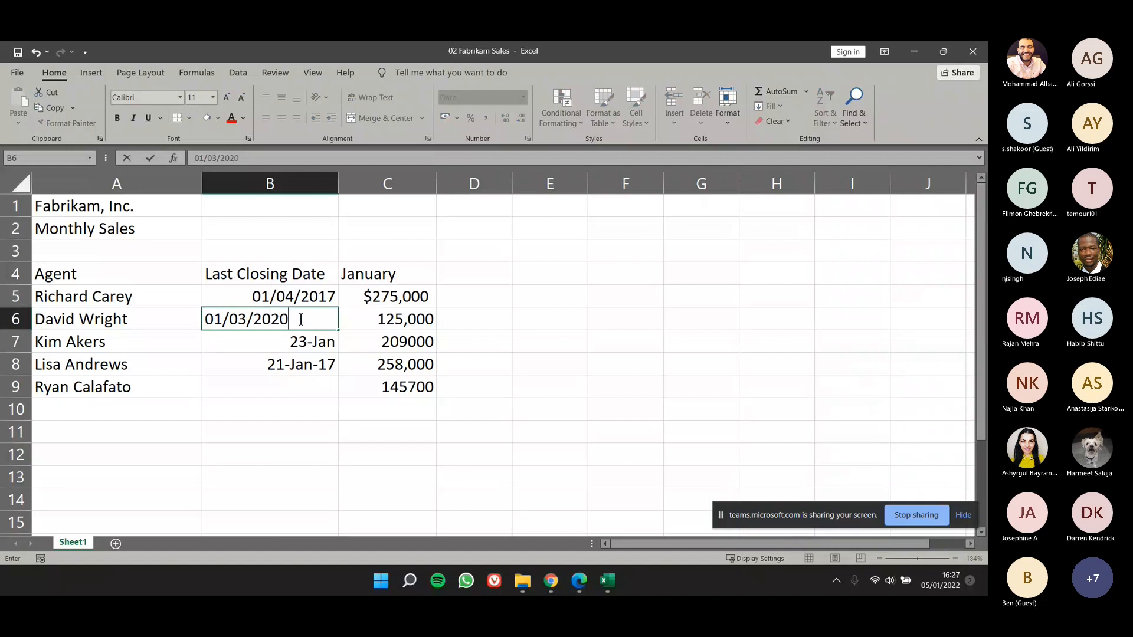
pyautogui.press('Return')
# Step: Change the number format of cell B6 to Long Date and select the dates in B5:B8
pyautogui.click(301, 319)
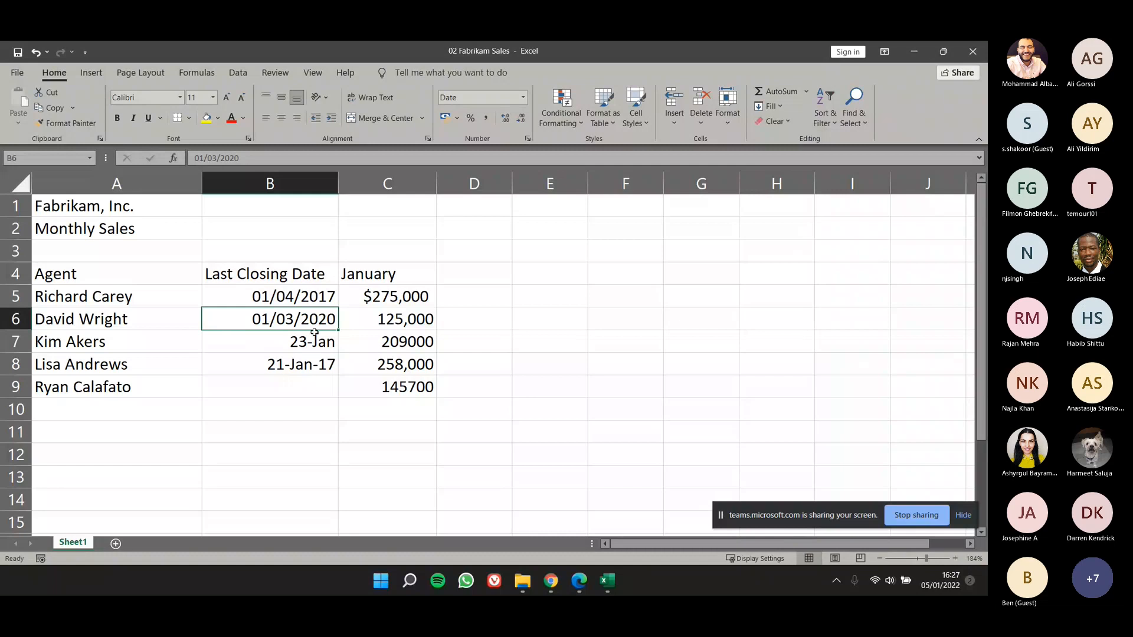
pyautogui.click(522, 99)
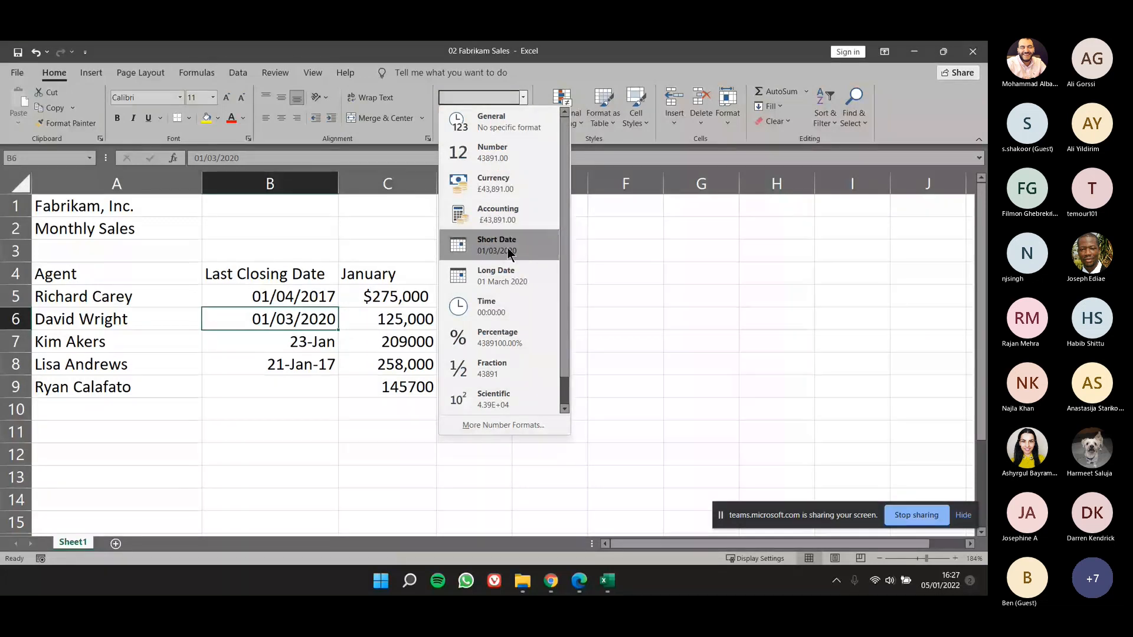
pyautogui.click(498, 282)
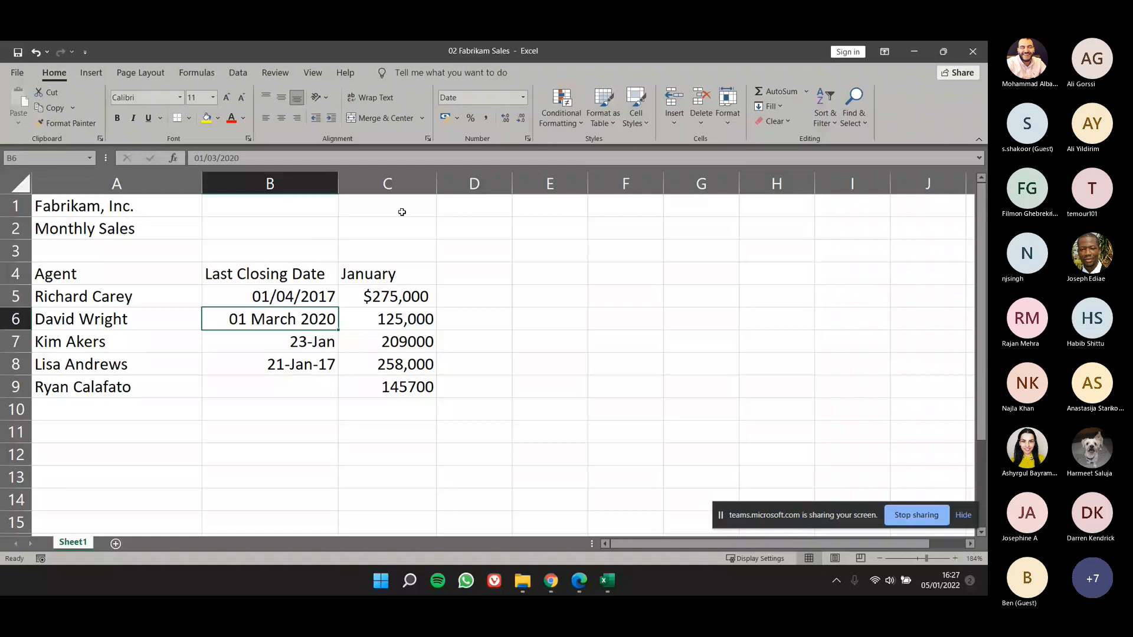
pyautogui.moveTo(270, 296); pyautogui.dragTo(295, 365)
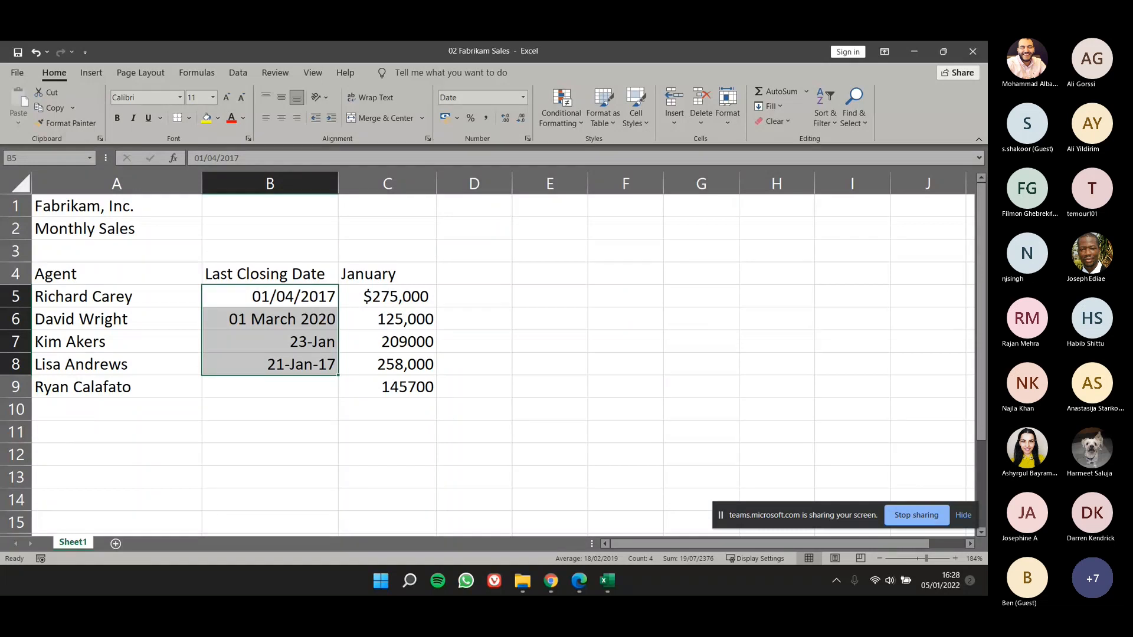
# Step: Check the stored date values behind the closing dates in cells B5 to B8
pyautogui.click(281, 411)
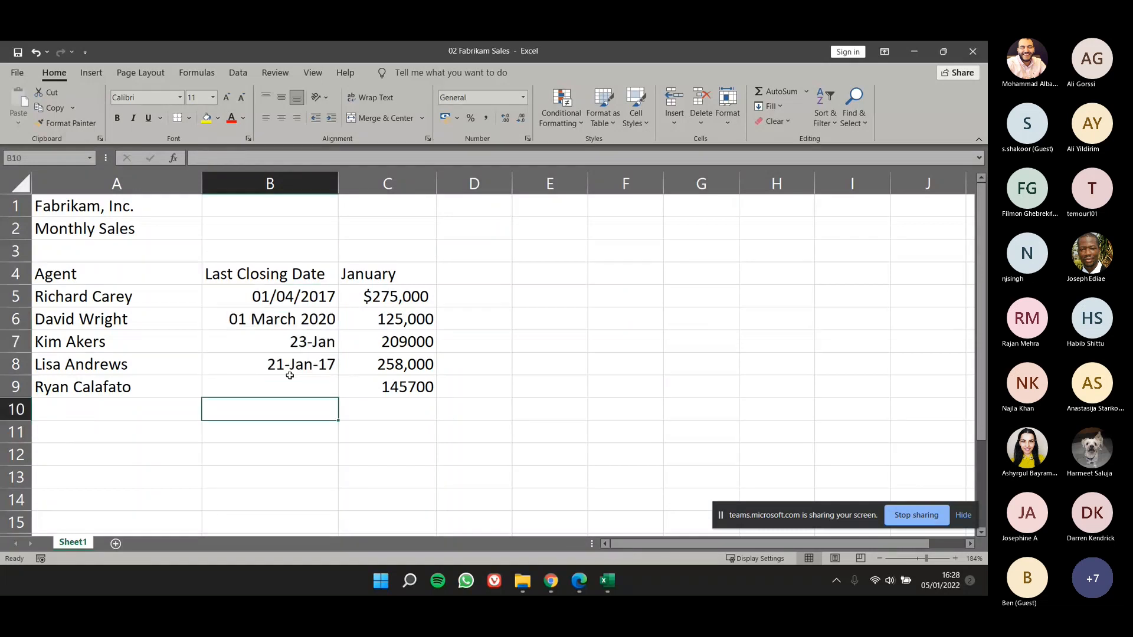
pyautogui.click(305, 345)
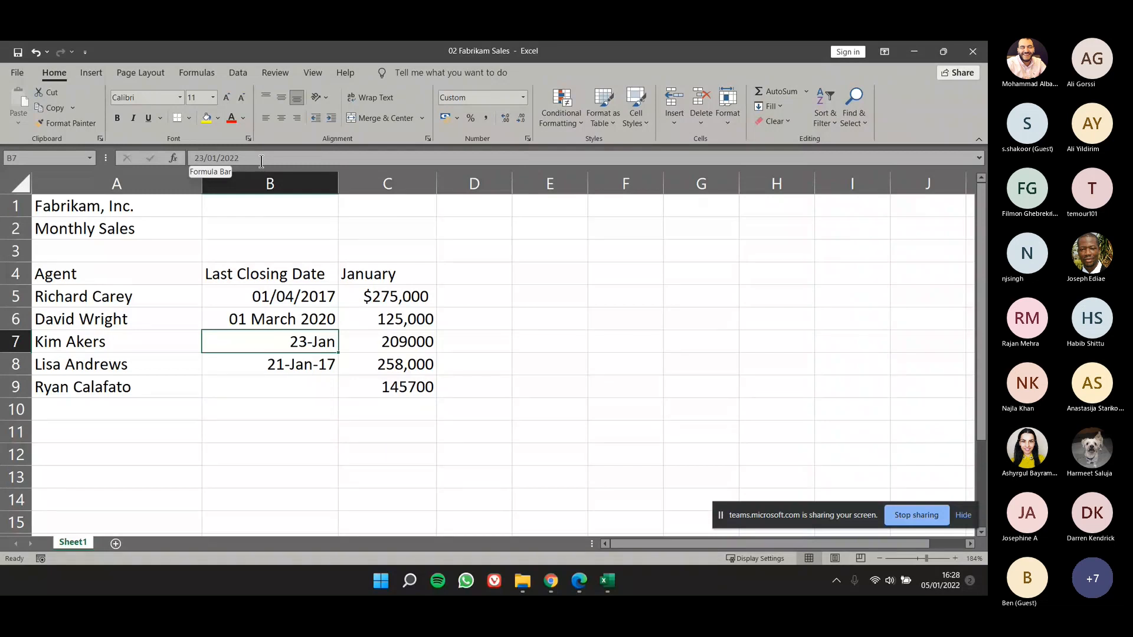
pyautogui.click(285, 320)
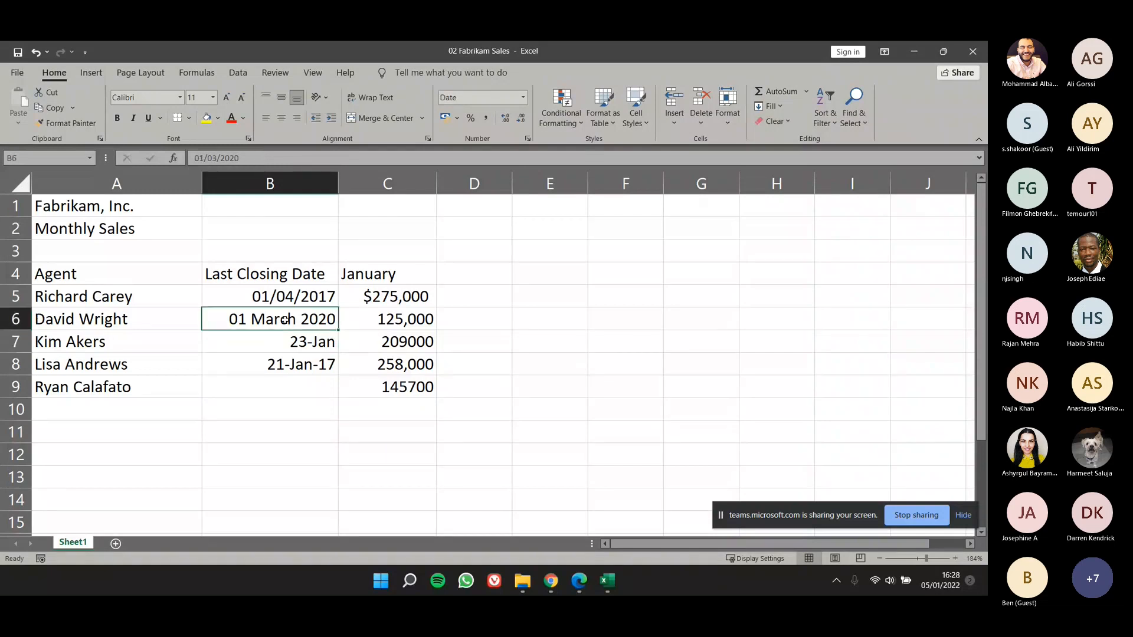
pyautogui.click(294, 299)
pyautogui.click(288, 349)
pyautogui.click(289, 362)
pyautogui.click(295, 341)
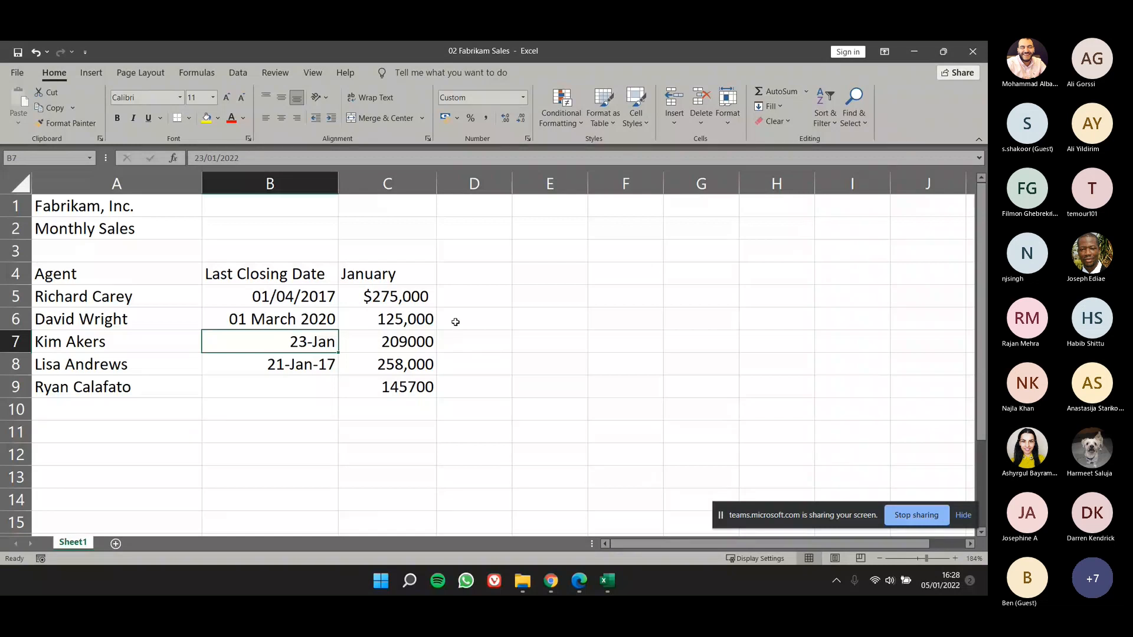
# Step: Try extending the January heading in C4 across row 4 to May in G4, and undo the fill
pyautogui.click(424, 272)
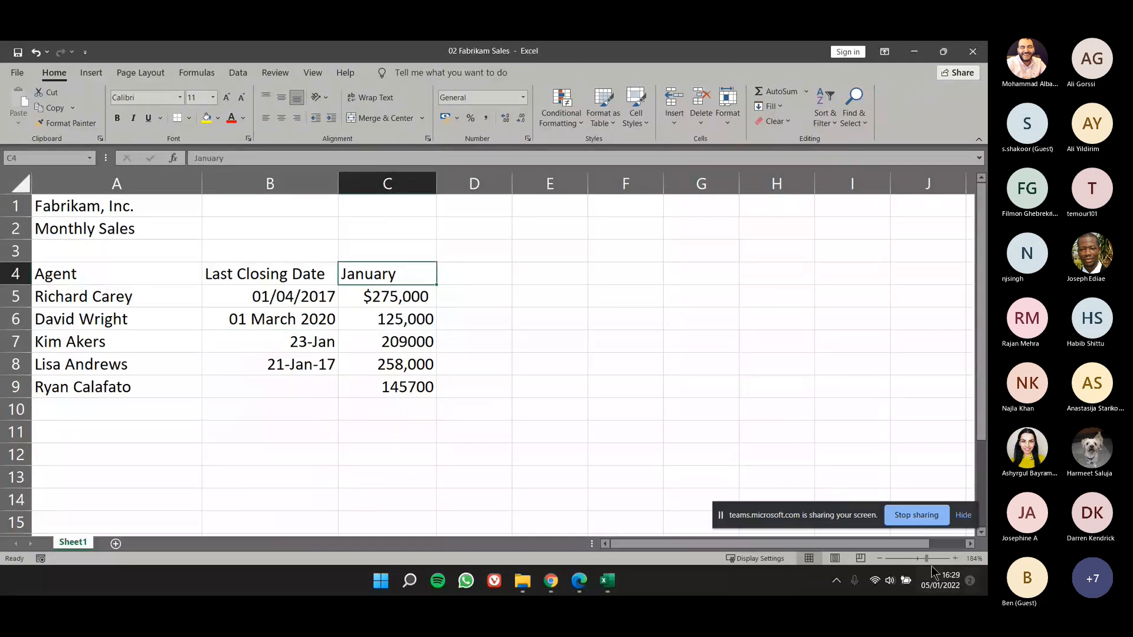
pyautogui.scroll(3, 529, 299)
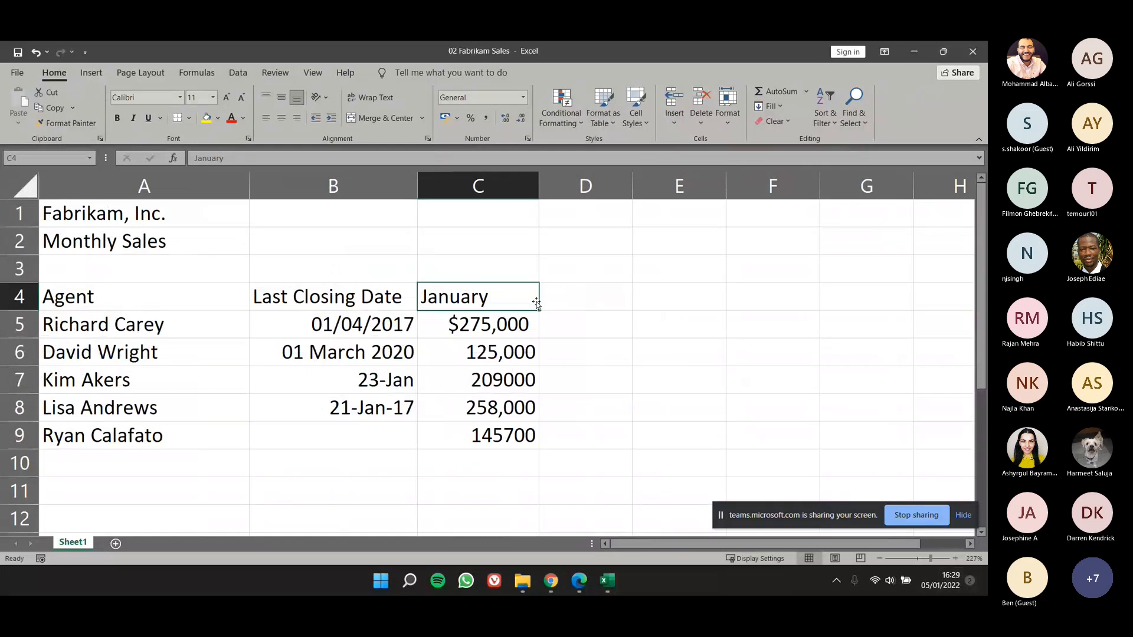
pyautogui.click(558, 301)
pyautogui.click(526, 298)
pyautogui.moveTo(539, 308); pyautogui.dragTo(603, 315)
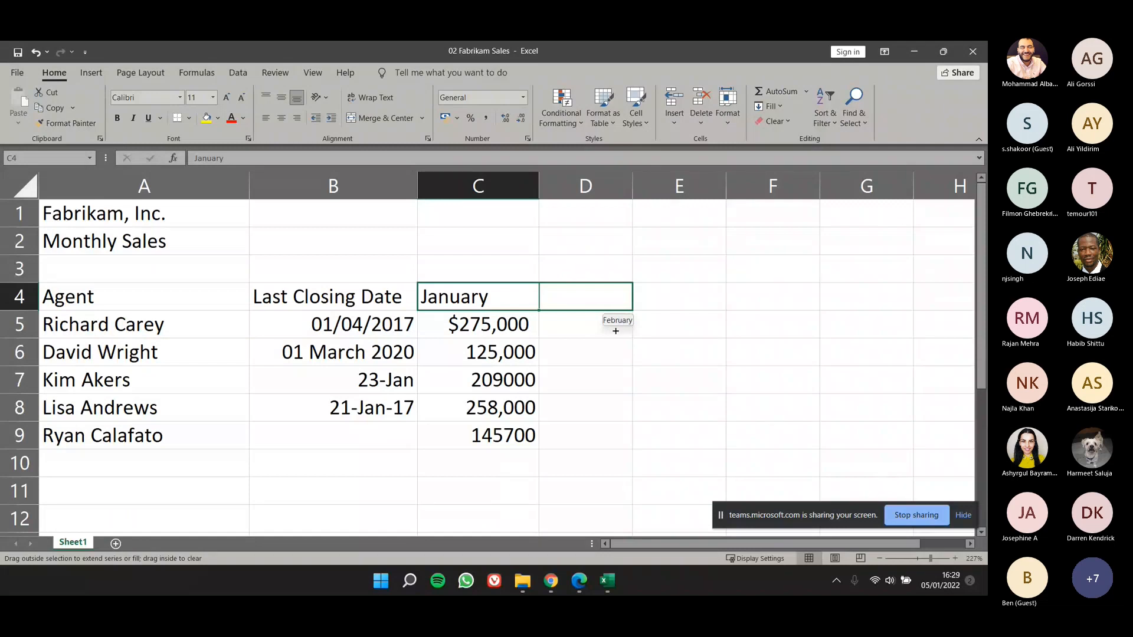
pyautogui.moveTo(616, 331); pyautogui.dragTo(868, 308)
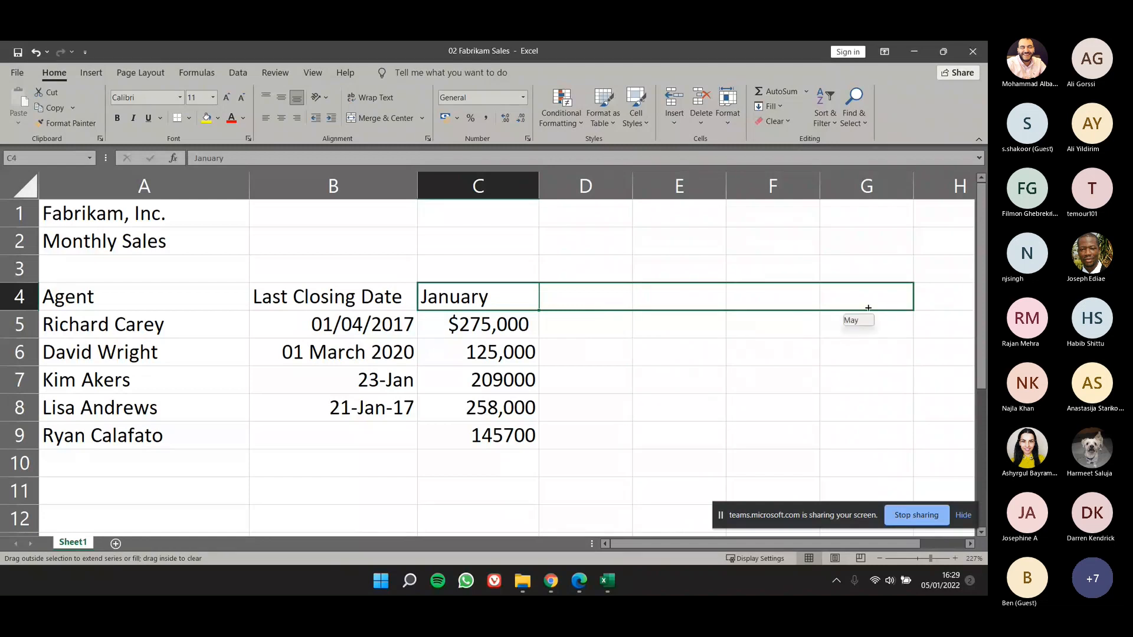
pyautogui.moveTo(868, 308); pyautogui.dragTo(868, 308)
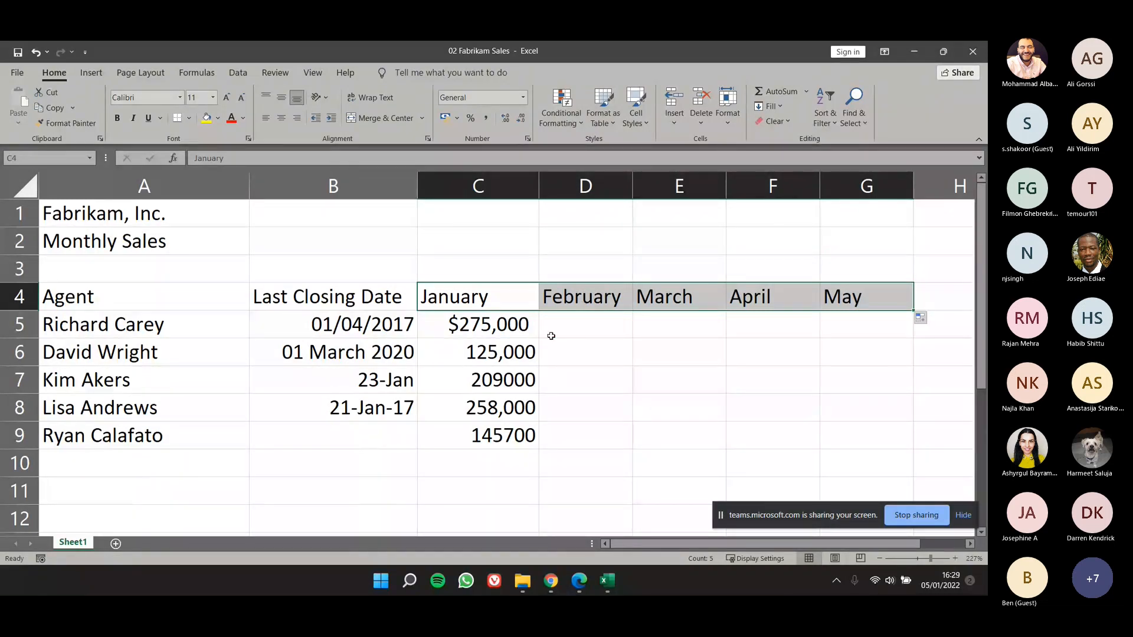
pyautogui.hotkey('ctrl', 'z')
# Step: Fill the month series from the January heading in C4 across D4:G4, from February to May
pyautogui.click(583, 304)
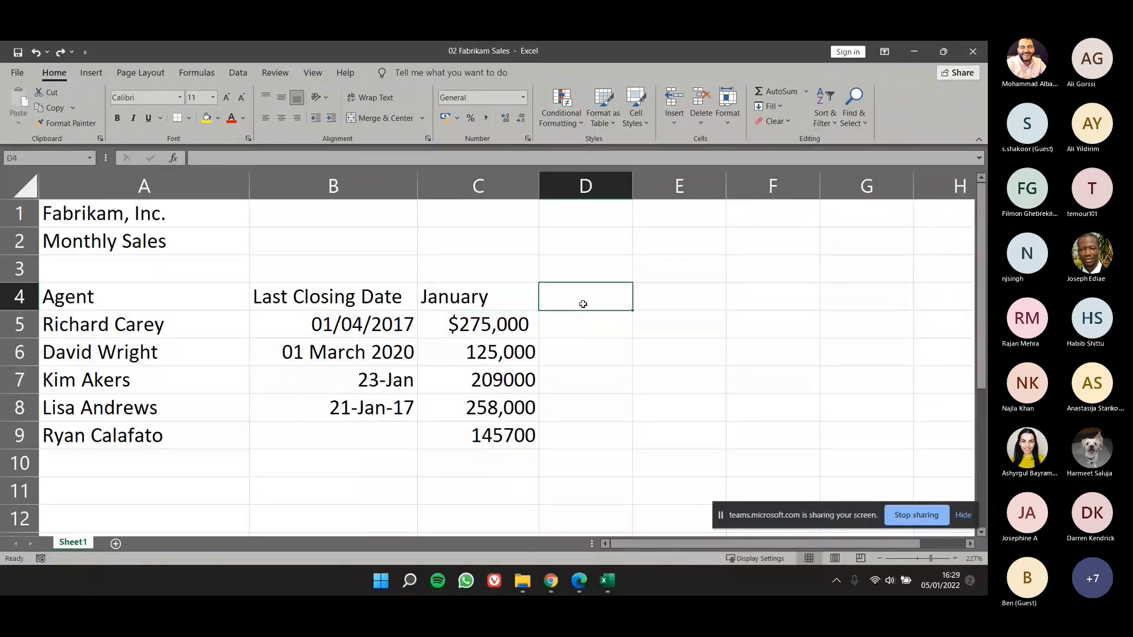
pyautogui.click(527, 305)
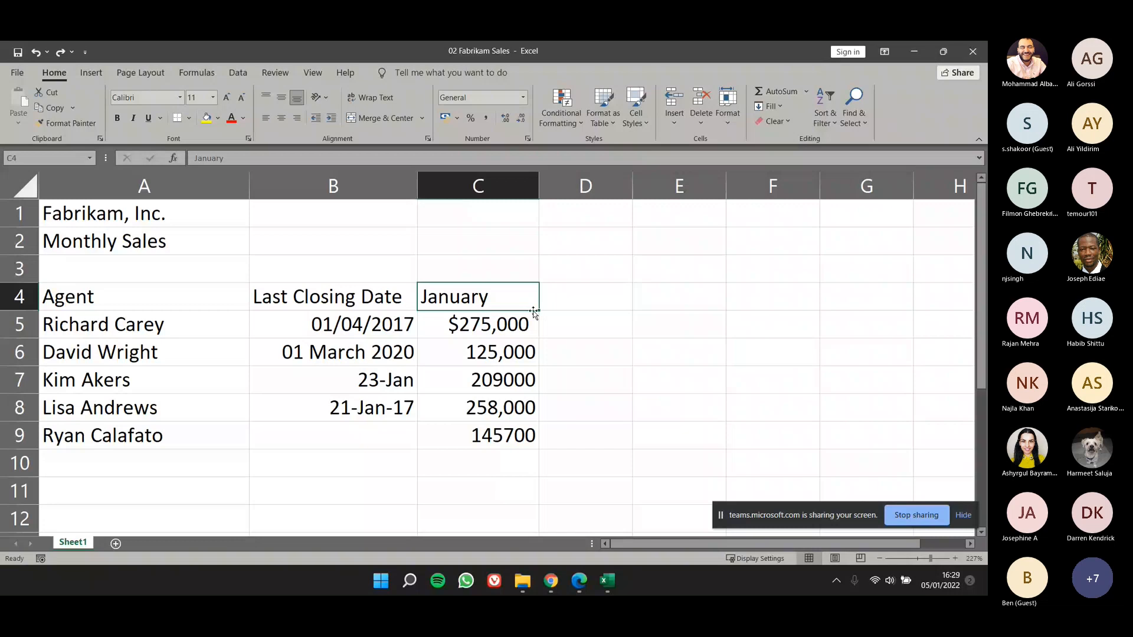
pyautogui.moveTo(538, 309); pyautogui.dragTo(552, 308)
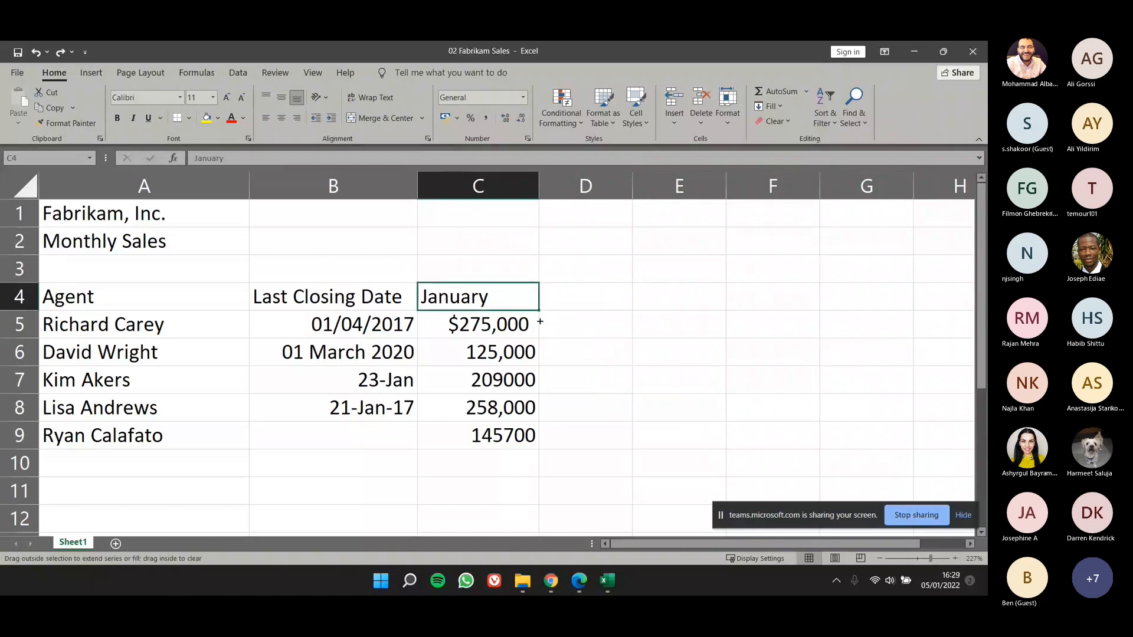
pyautogui.moveTo(536, 305); pyautogui.dragTo(868, 301)
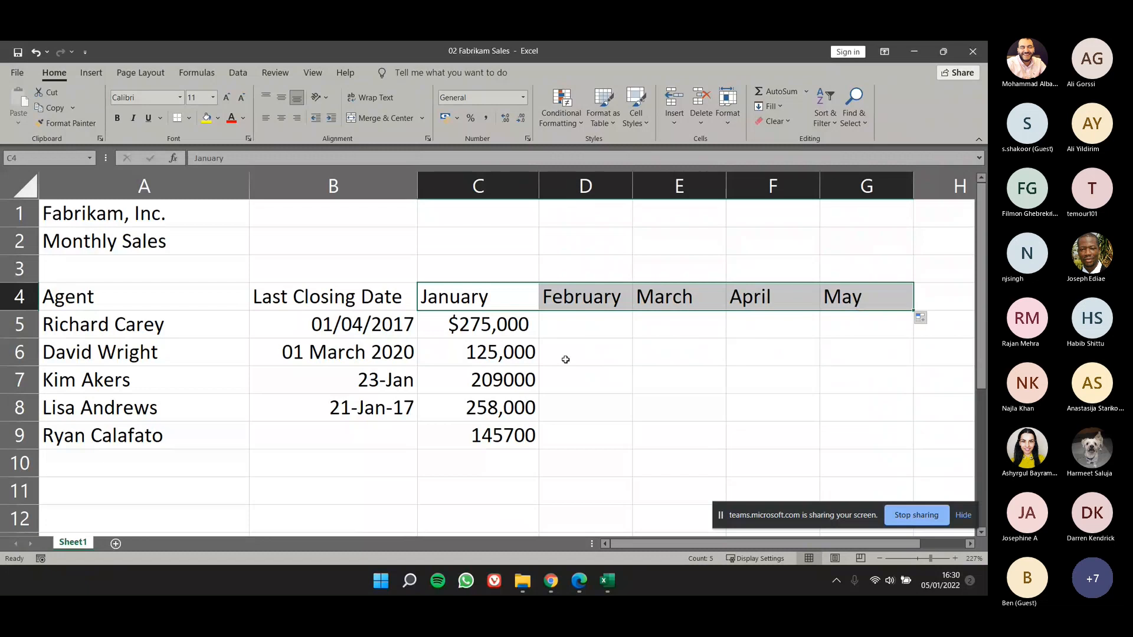
# Step: Select the closing dates and sales figures in B5:C9, try bold formatting on them and undo it
pyautogui.click(511, 352)
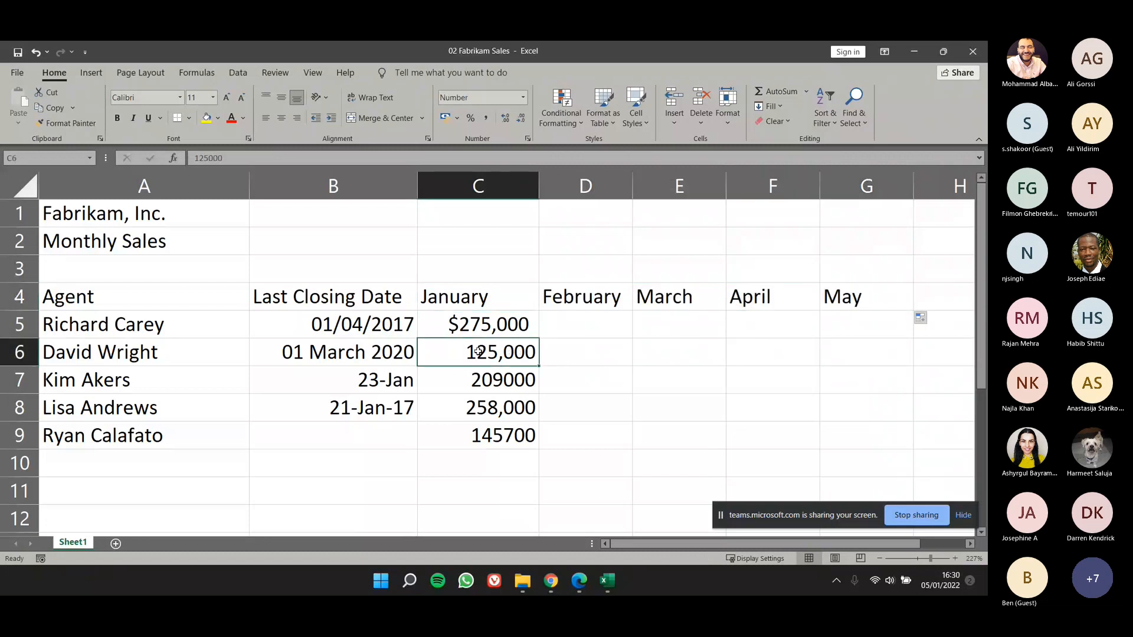
pyautogui.click(373, 318)
pyautogui.moveTo(374, 319); pyautogui.dragTo(466, 423)
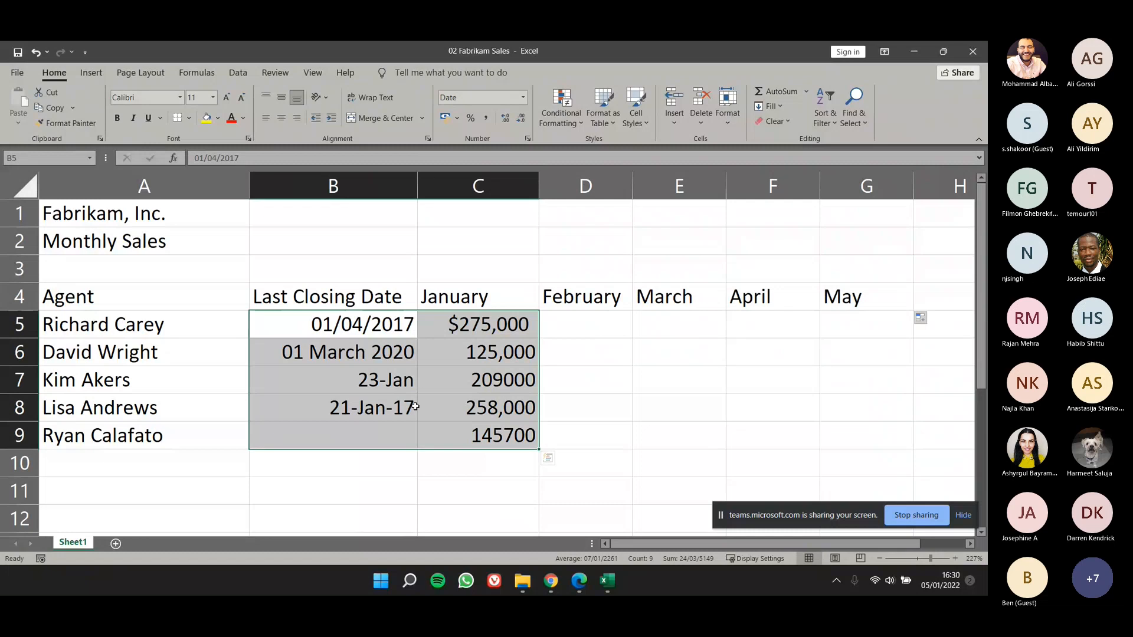
pyautogui.click(493, 326)
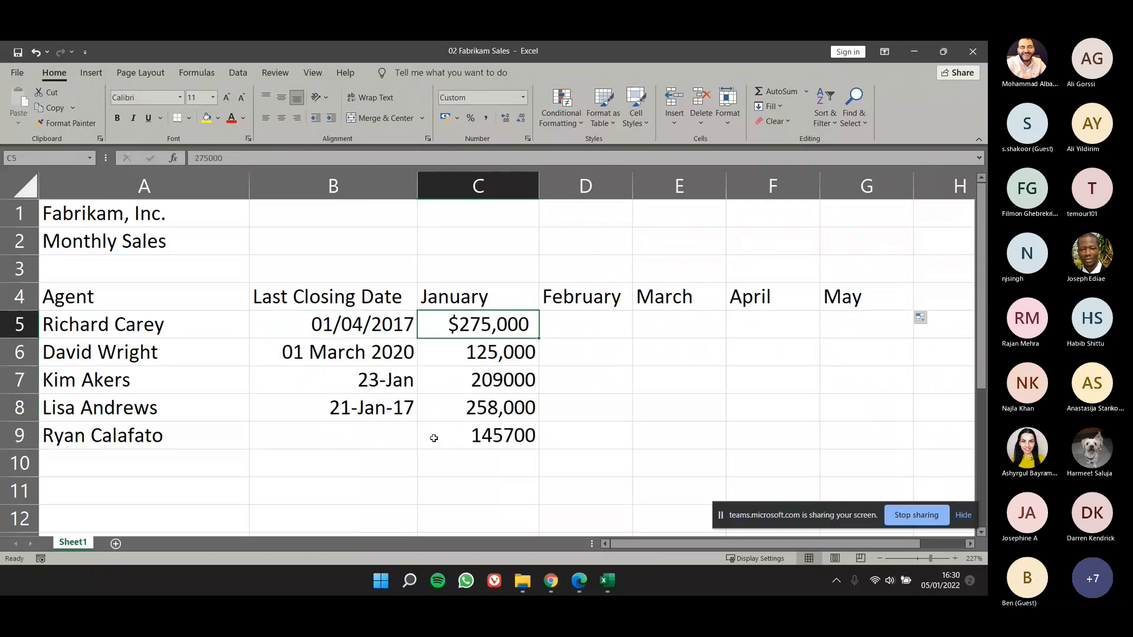
pyautogui.click(382, 330)
pyautogui.moveTo(382, 330); pyautogui.dragTo(531, 434)
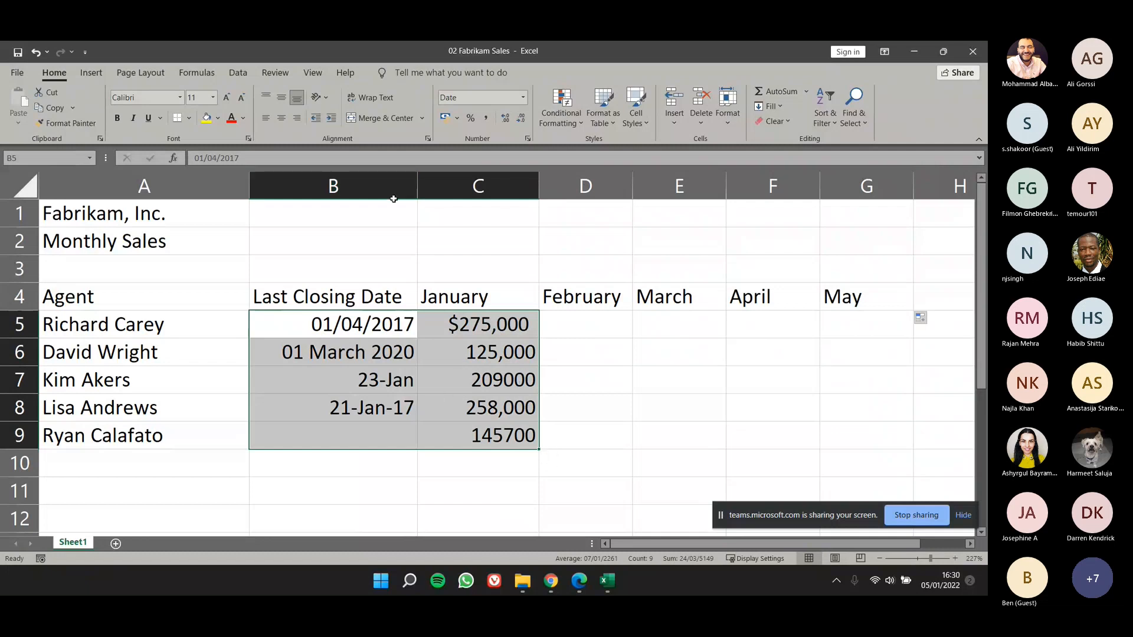
pyautogui.click(121, 119)
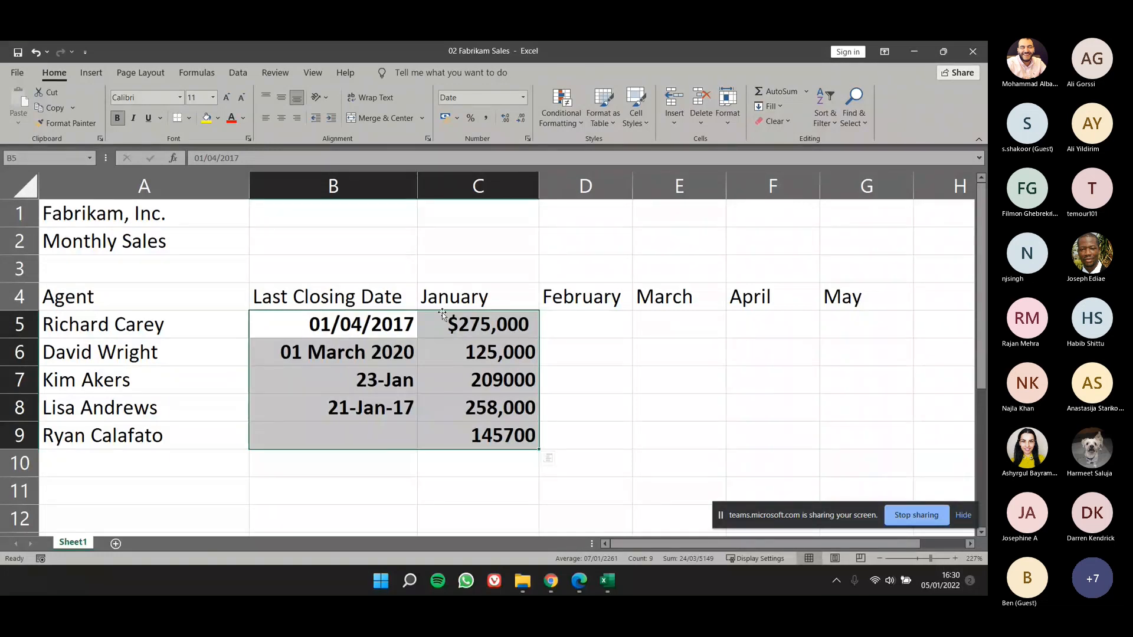
pyautogui.hotkey('ctrl', 'z')
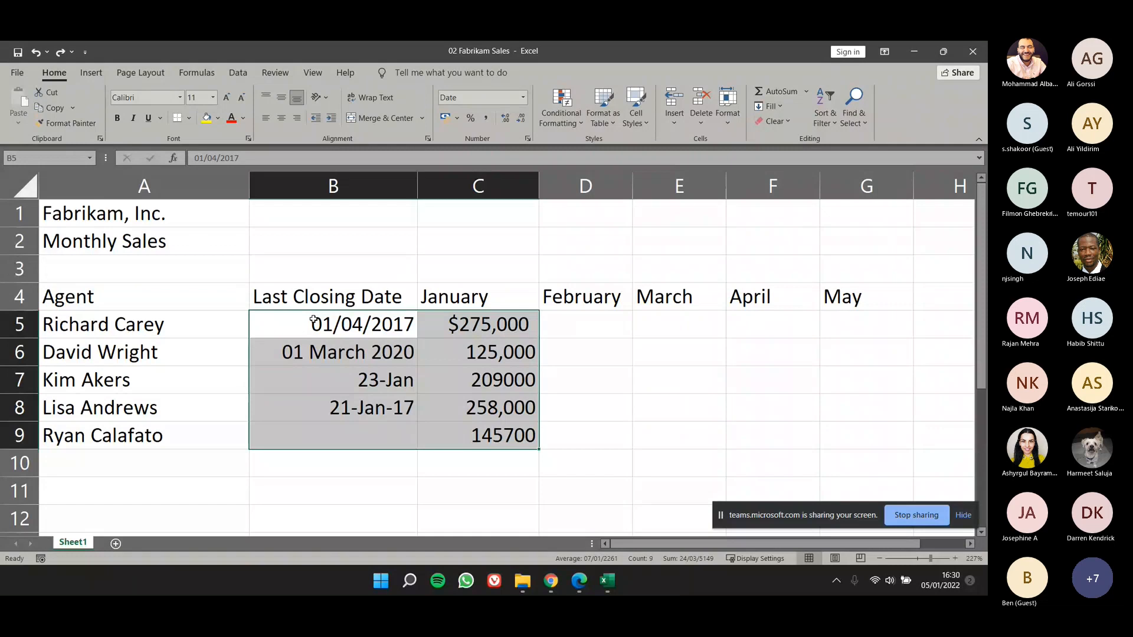
pyautogui.click(581, 408)
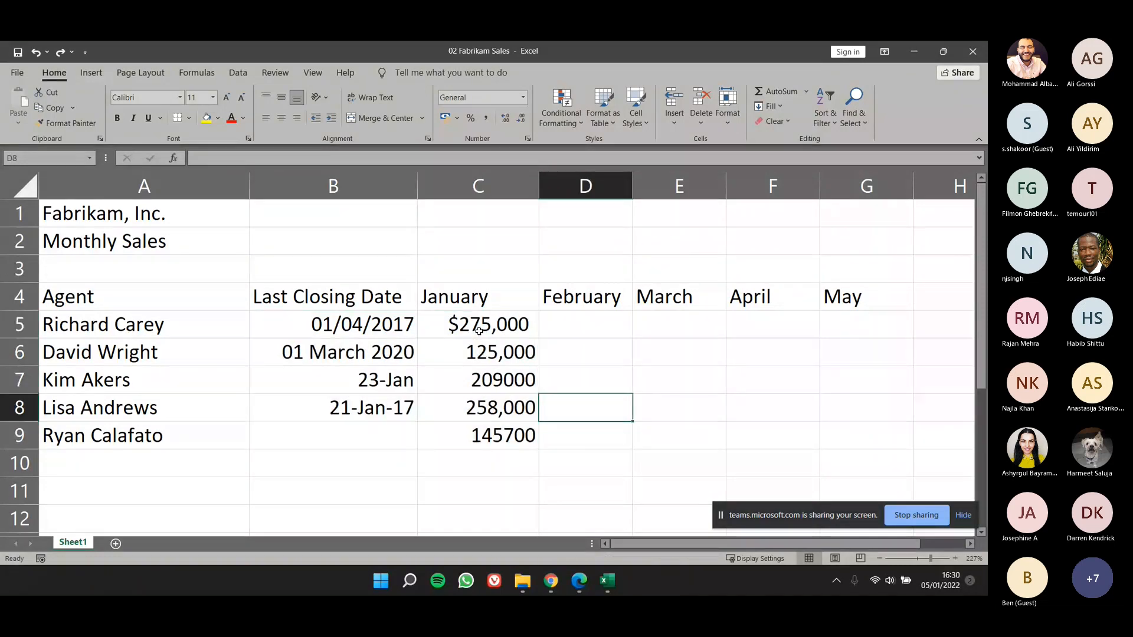
# Step: Try the Fill Down command with only cell C5 selected, and undo the result
pyautogui.click(489, 326)
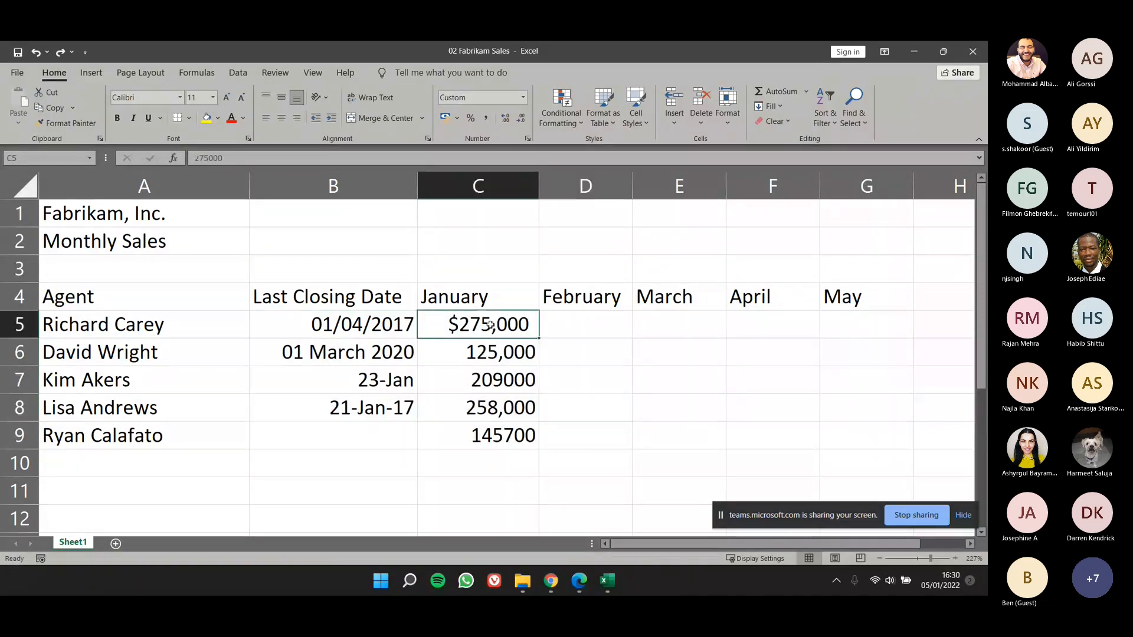
pyautogui.click(506, 353)
pyautogui.click(505, 407)
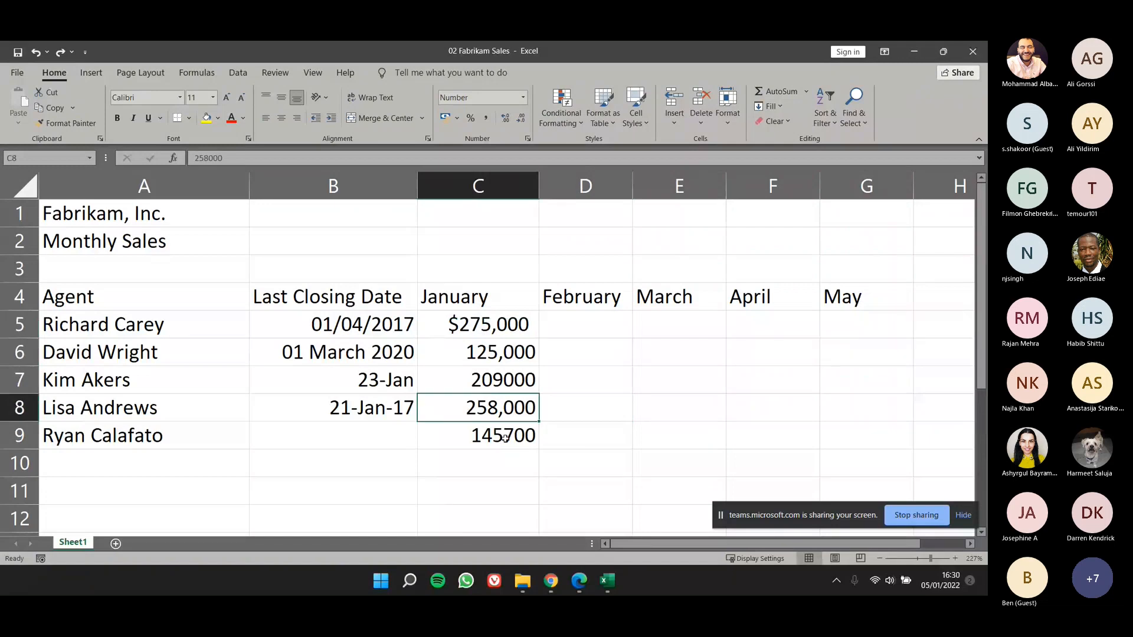
pyautogui.press('Up')
pyautogui.press('Up')
pyautogui.press('Up')
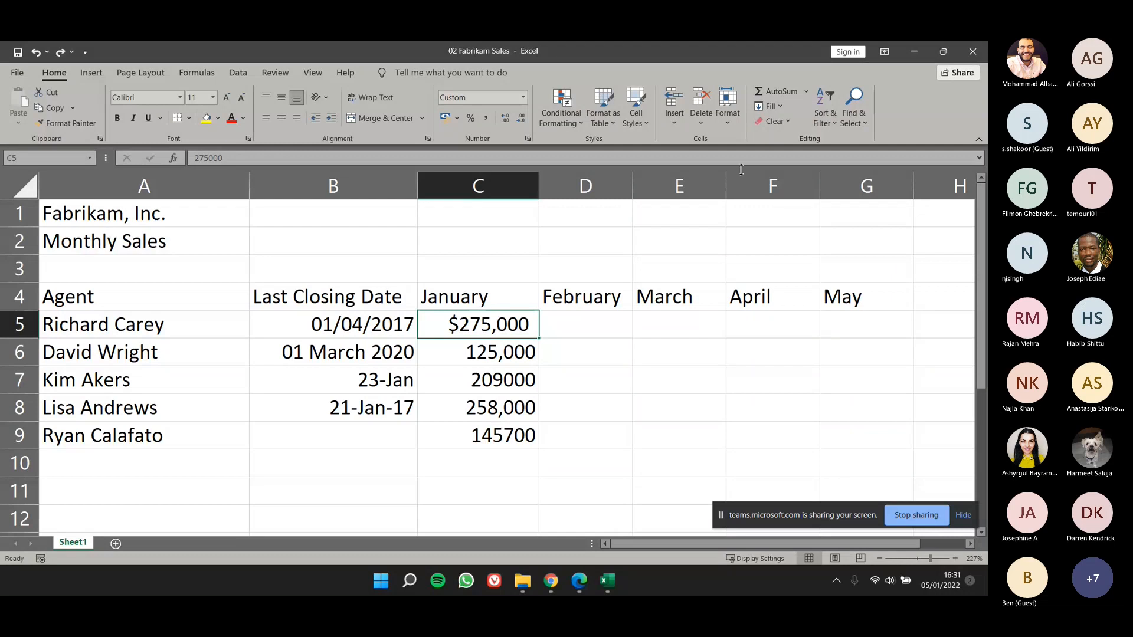
pyautogui.click(781, 105)
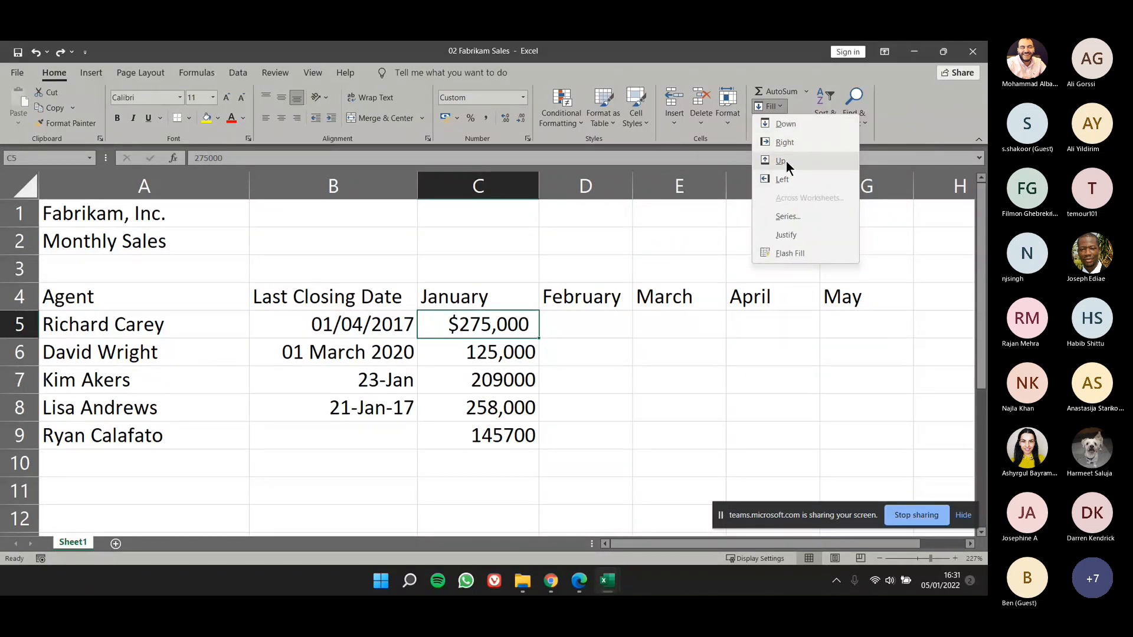
pyautogui.click(782, 124)
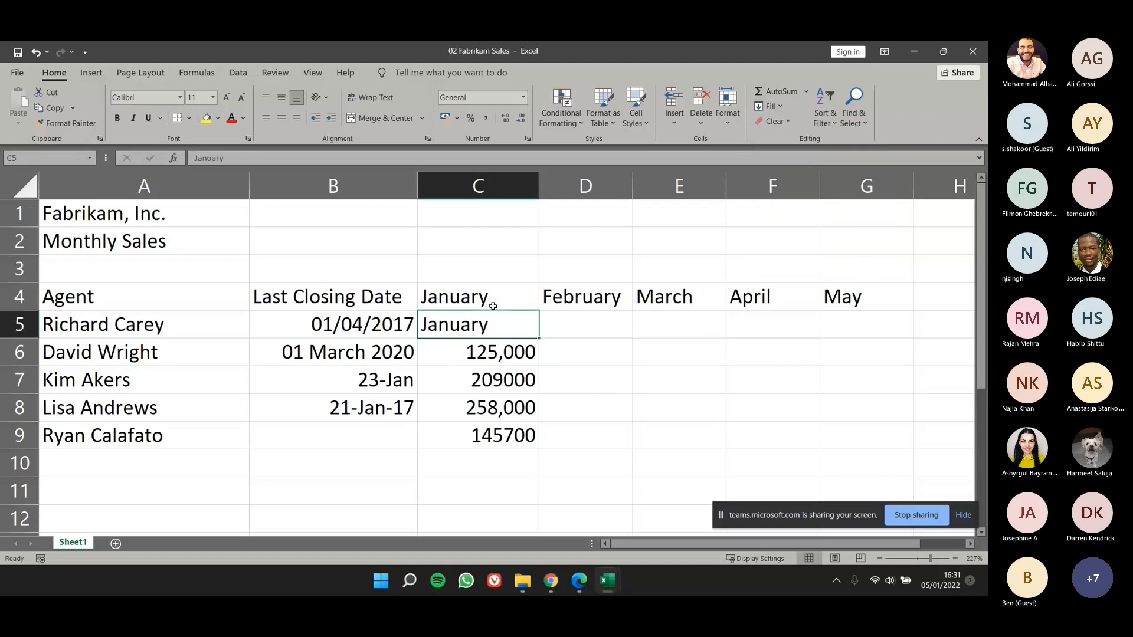
pyautogui.hotkey('ctrl', 'z')
# Step: Try filling the $275,000 sales figure from C5 down through C9, and undo the fill
pyautogui.click(499, 354)
pyautogui.moveTo(495, 325); pyautogui.dragTo(499, 437)
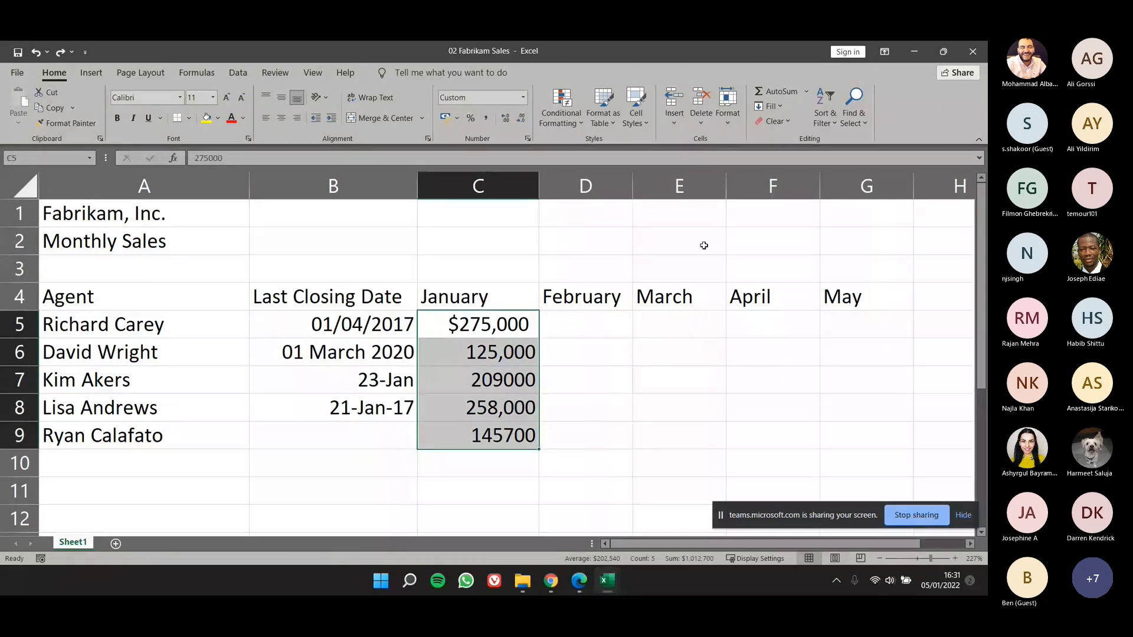
pyautogui.click(770, 107)
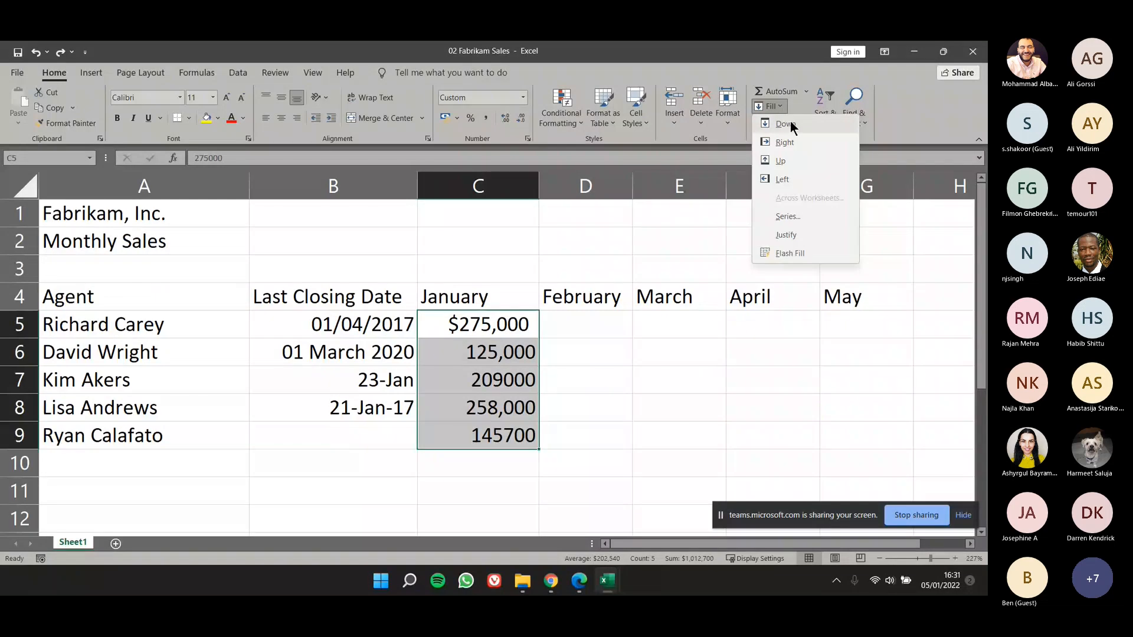
pyautogui.click(791, 124)
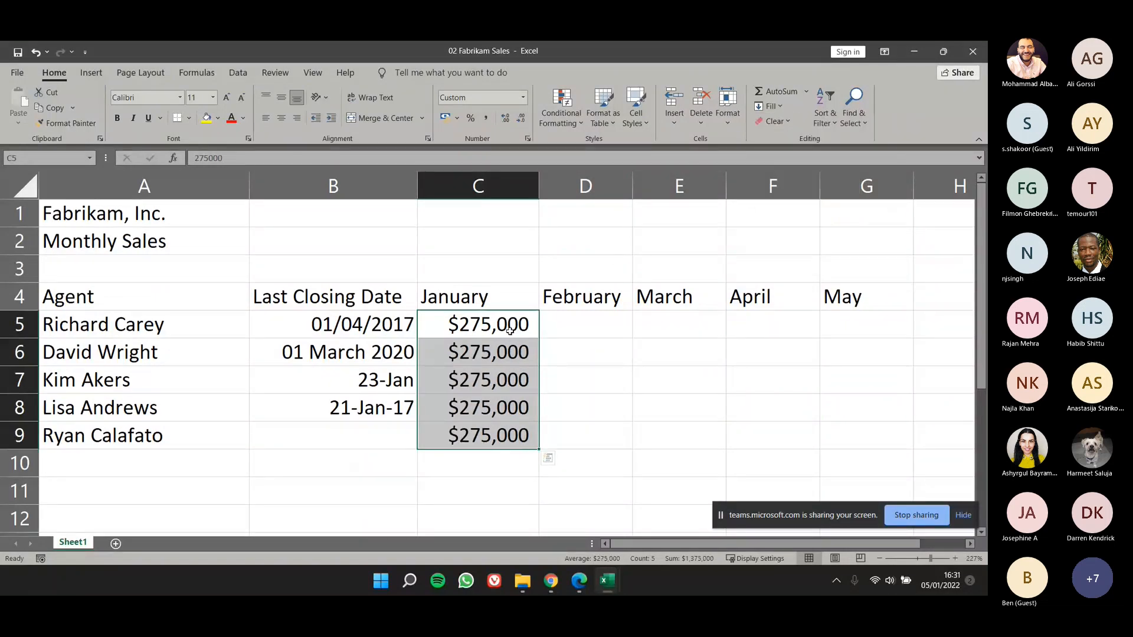
pyautogui.hotkey('ctrl', 'z')
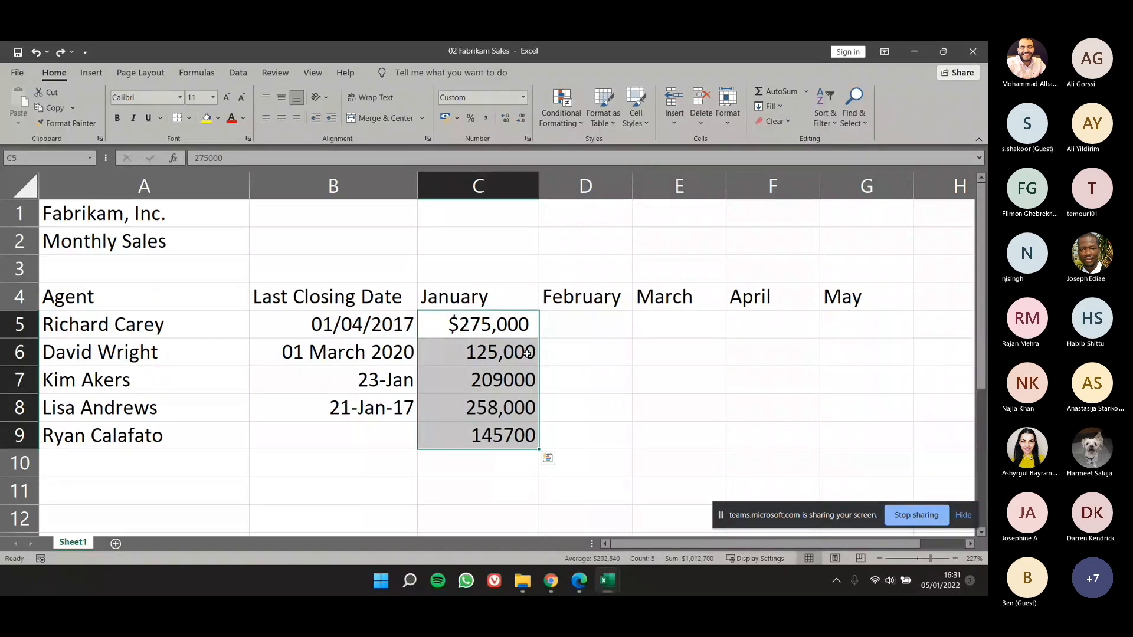
pyautogui.click(548, 343)
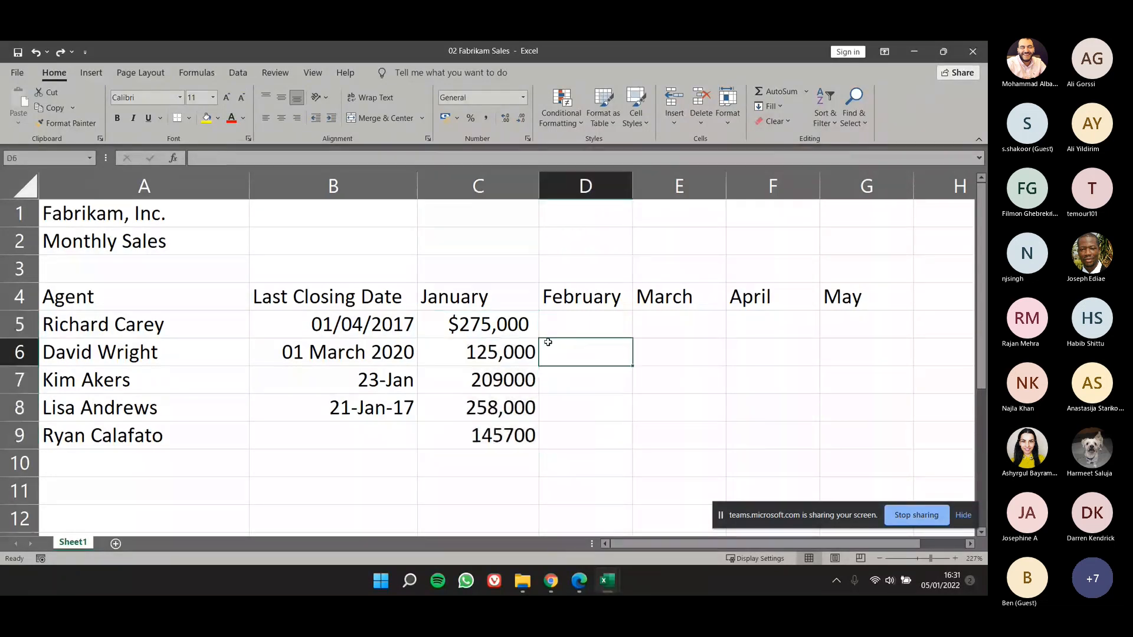
# Step: Select C4:C9 and fill the January heading down through the whole range
pyautogui.click(491, 322)
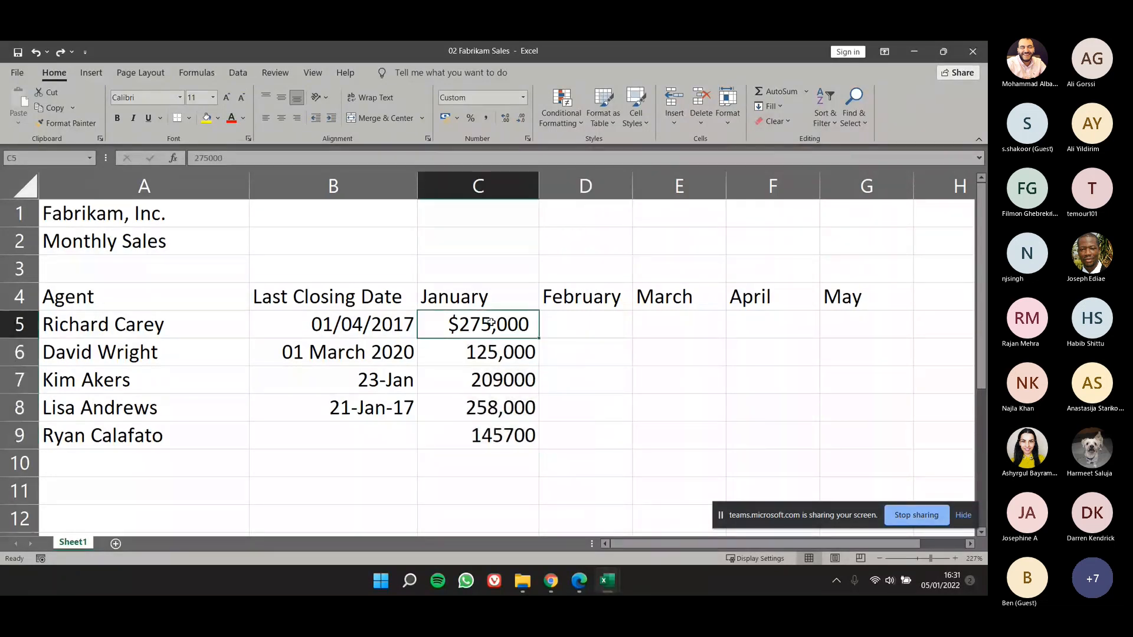
pyautogui.click(499, 296)
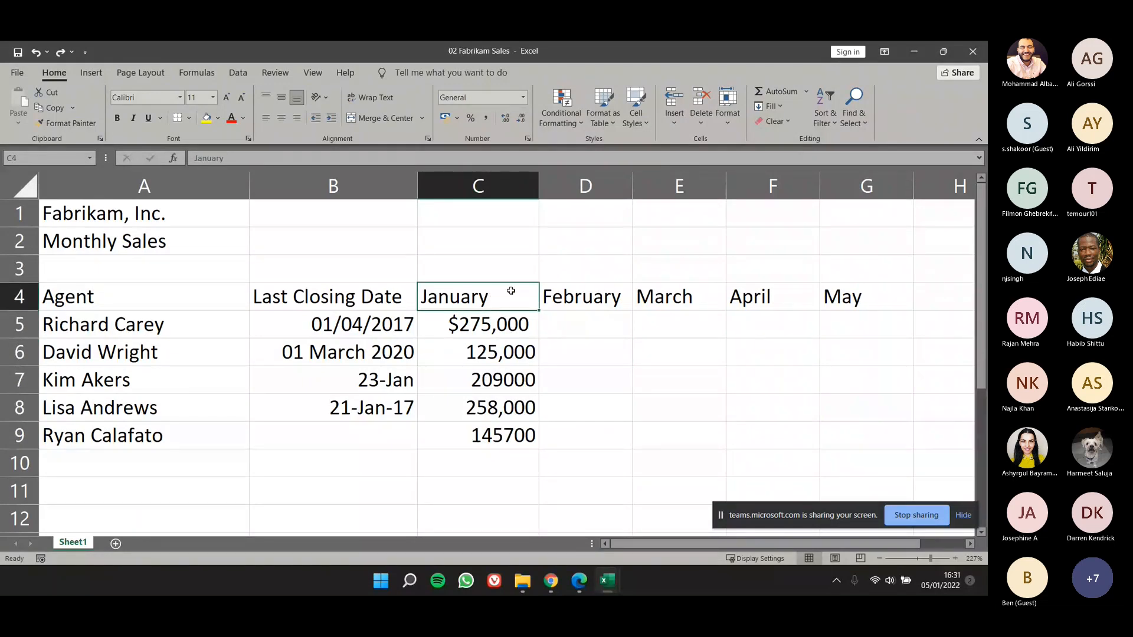
pyautogui.hotkey('ctrl', 'shift', 'Down')
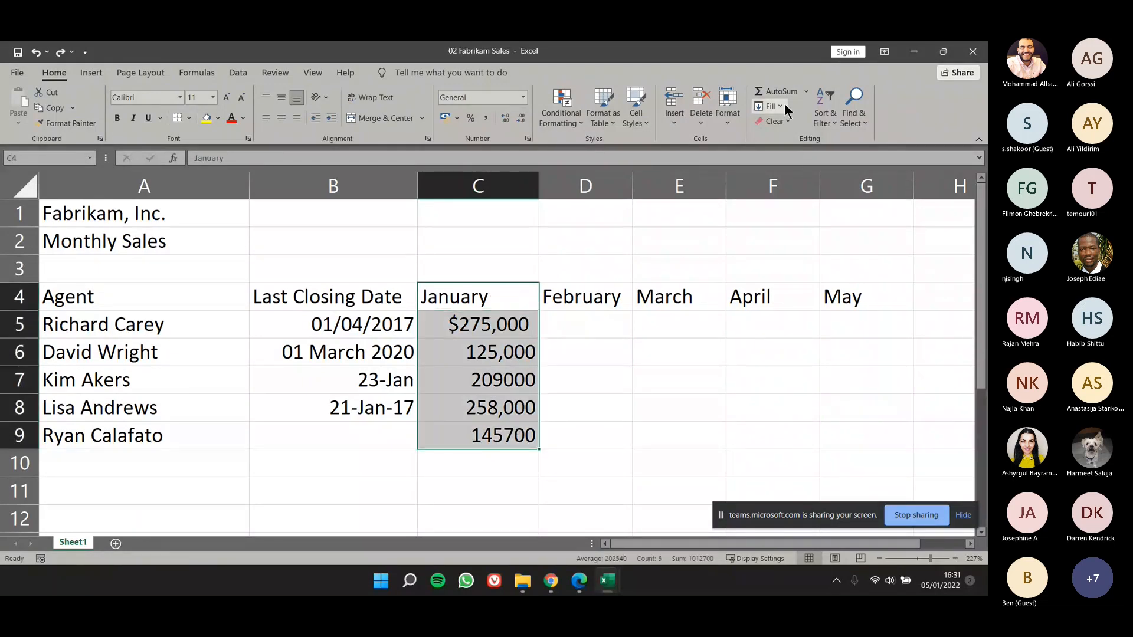
pyautogui.click(784, 106)
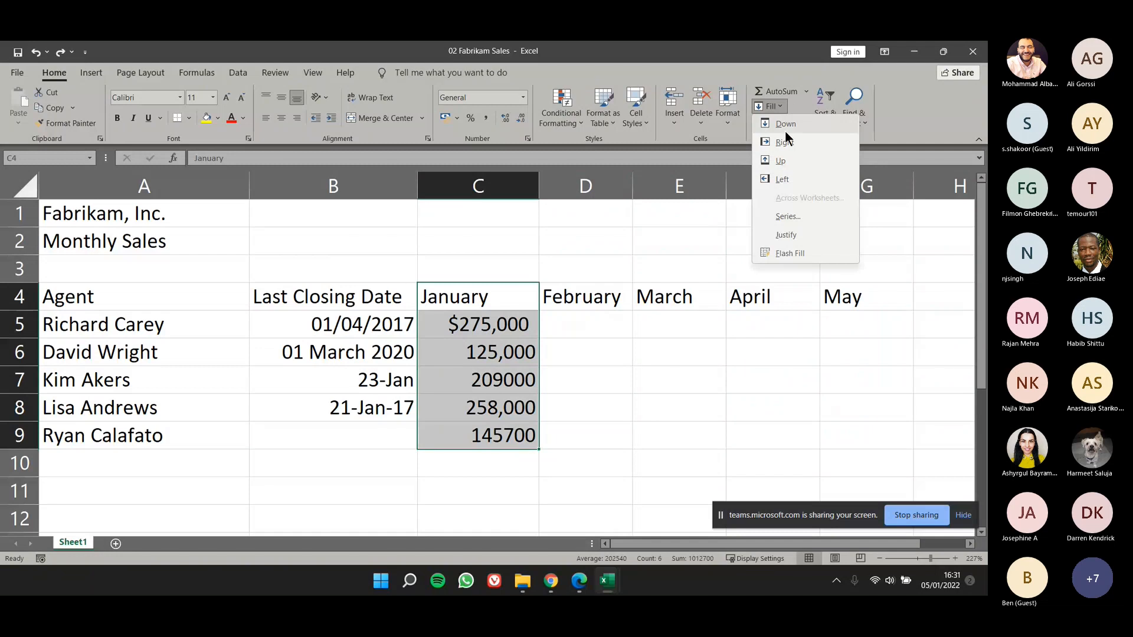
pyautogui.click(785, 125)
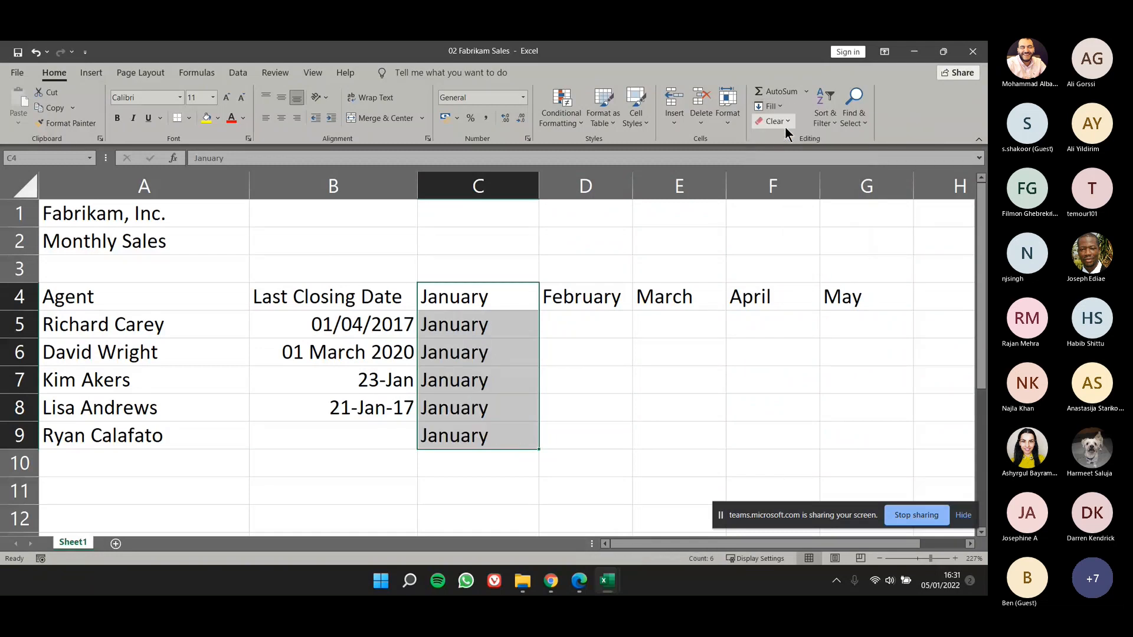
# Step: Try filling the January heading across C4:G4 to the right, and undo both the rightward and downward January fills
pyautogui.click(626, 316)
pyautogui.moveTo(466, 297); pyautogui.dragTo(805, 294)
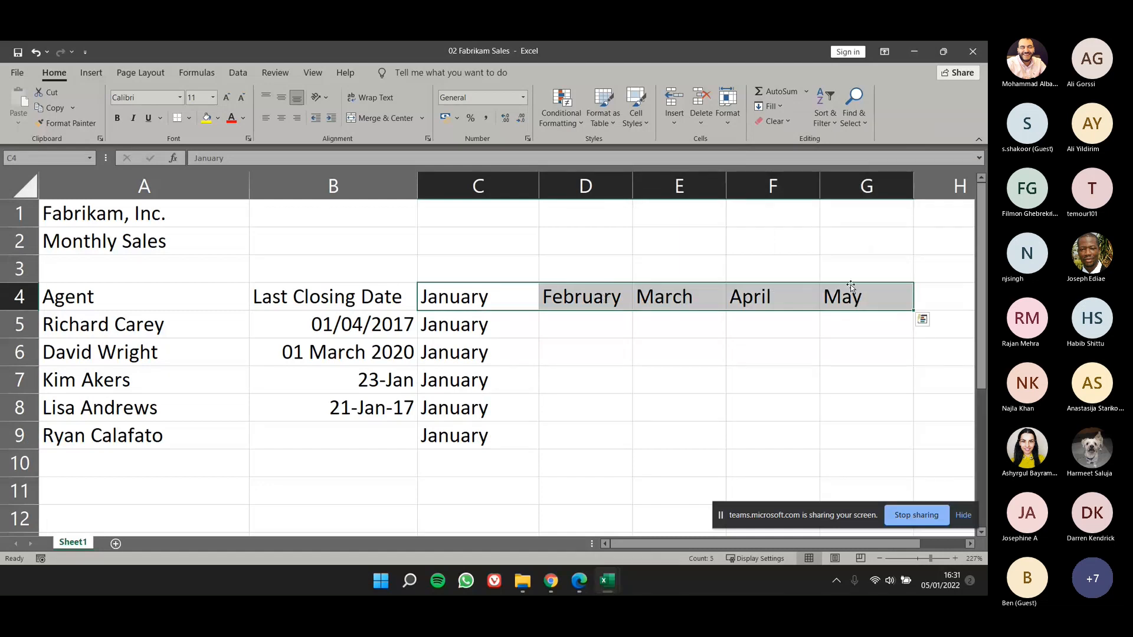
pyautogui.click(784, 107)
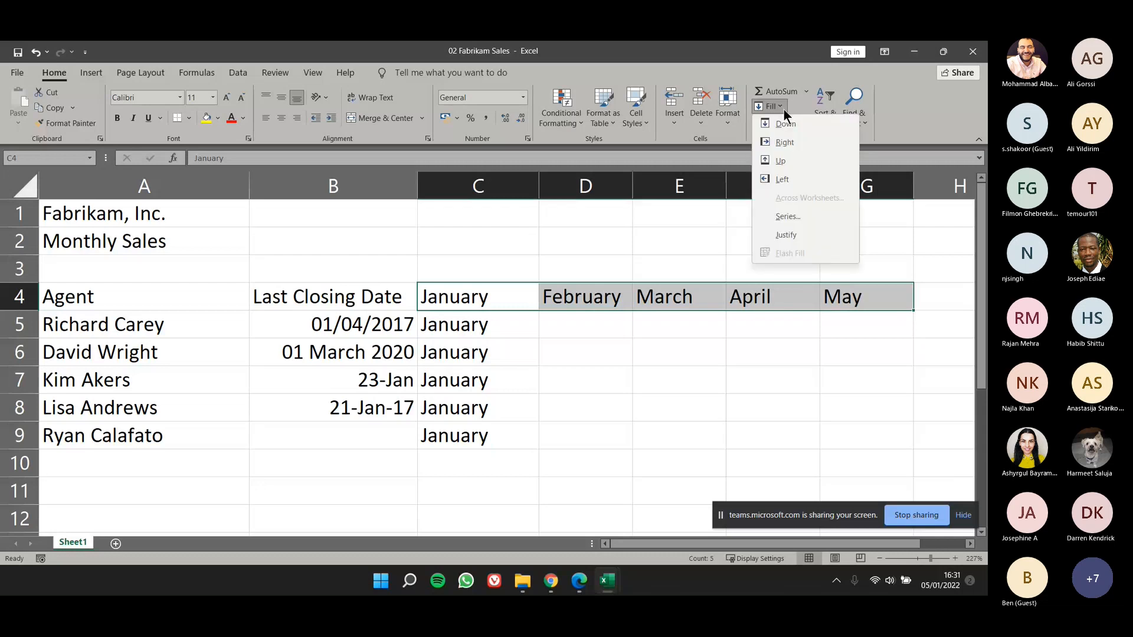
pyautogui.click(784, 144)
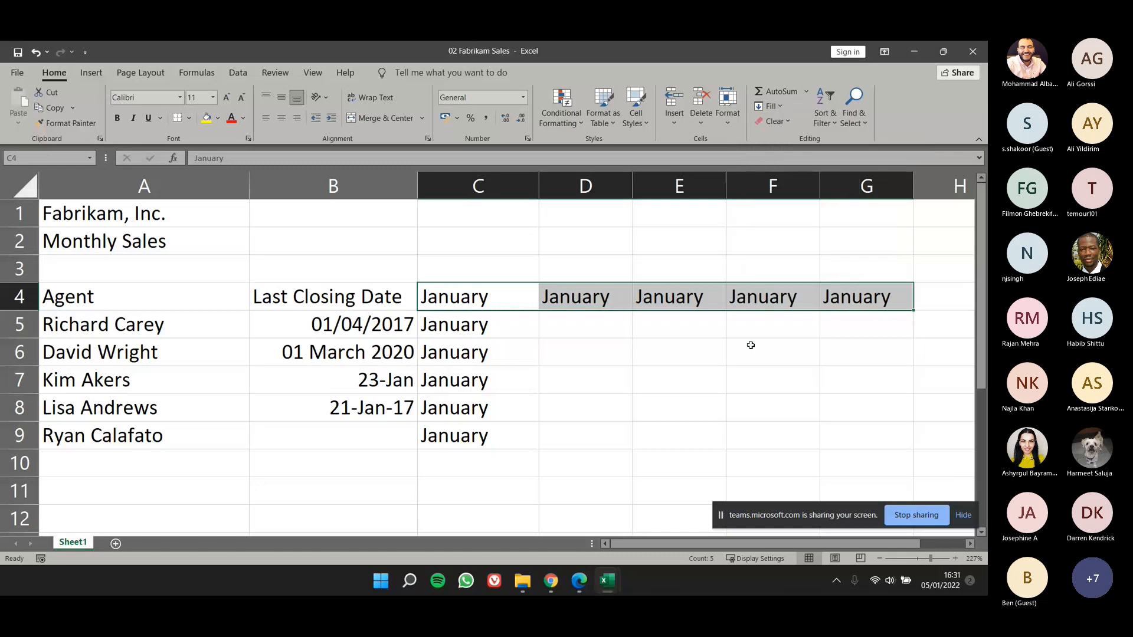
pyautogui.click(751, 346)
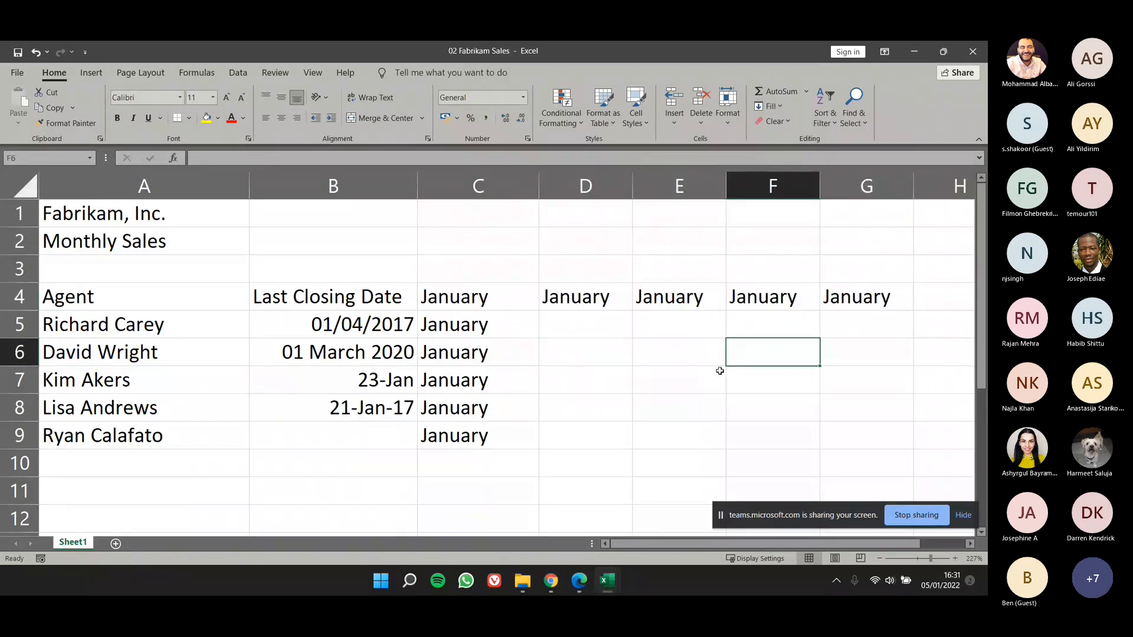
pyautogui.hotkey('ctrl', 'z')
pyautogui.hotkey('ctrl', 'z')
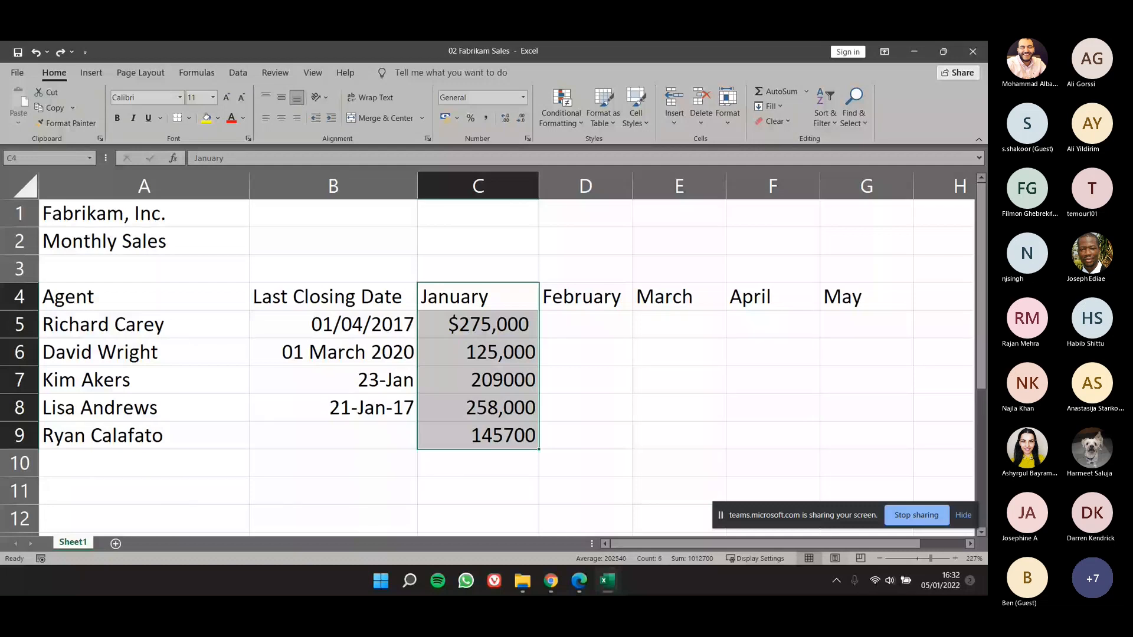
# Step: Switch to the ExcelCore2016lesson02_2E PDF in Edge and examine the Auto Fill table of initial selections and extended series on page 51
pyautogui.hotkey('alt', 'Tab')
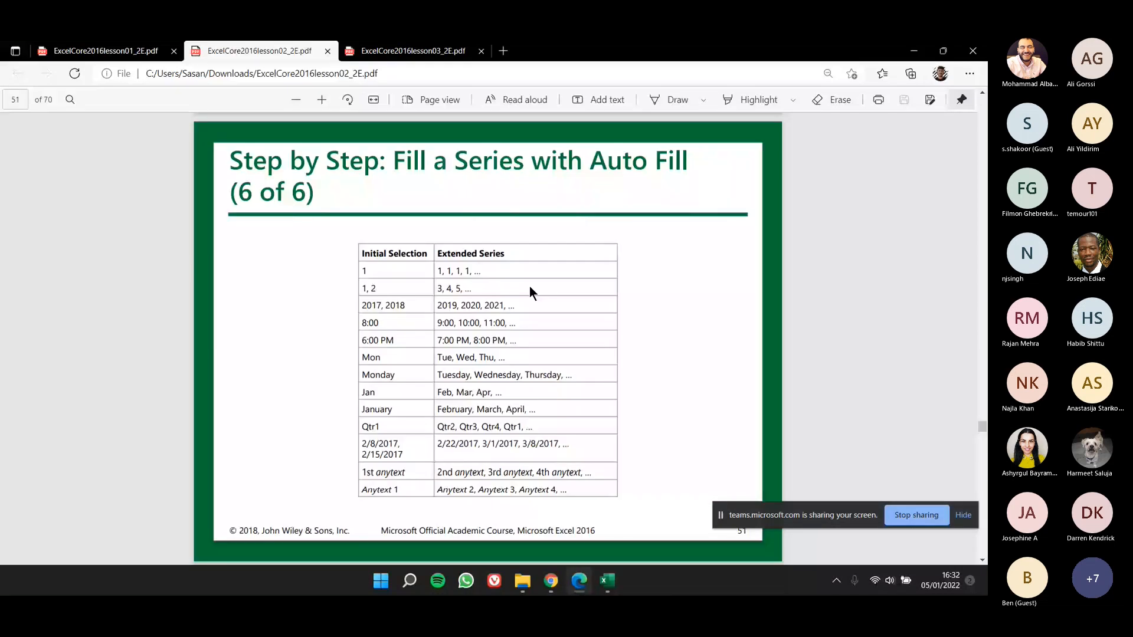
pyautogui.scroll(-1, 530, 287)
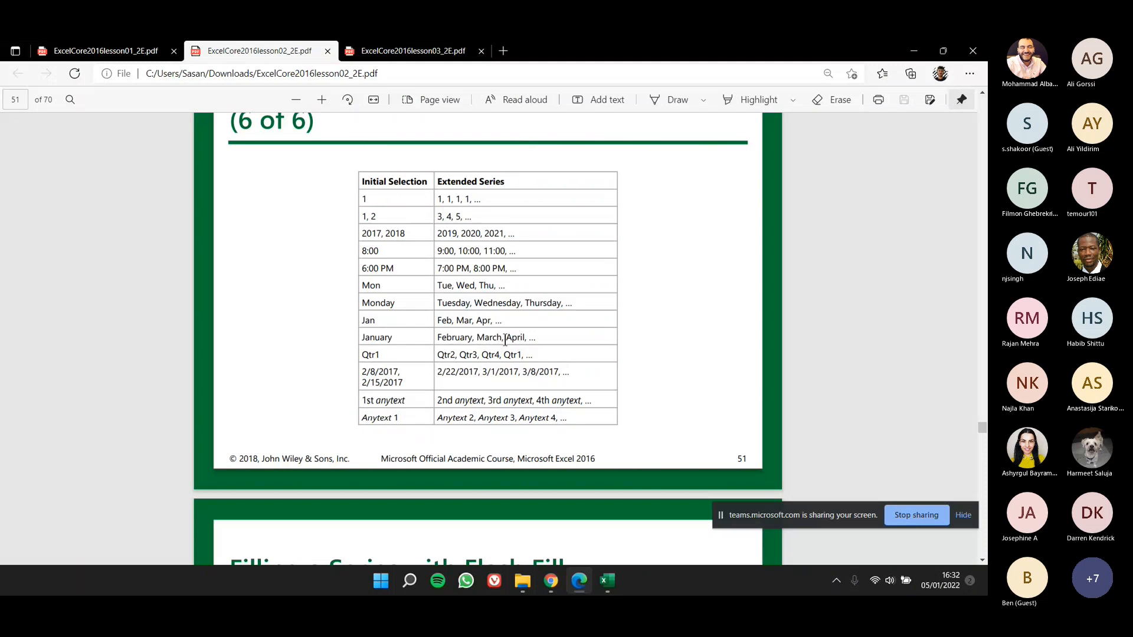
pyautogui.keyDown('ctrl'); pyautogui.scroll(1, 505, 338); pyautogui.keyUp('ctrl')
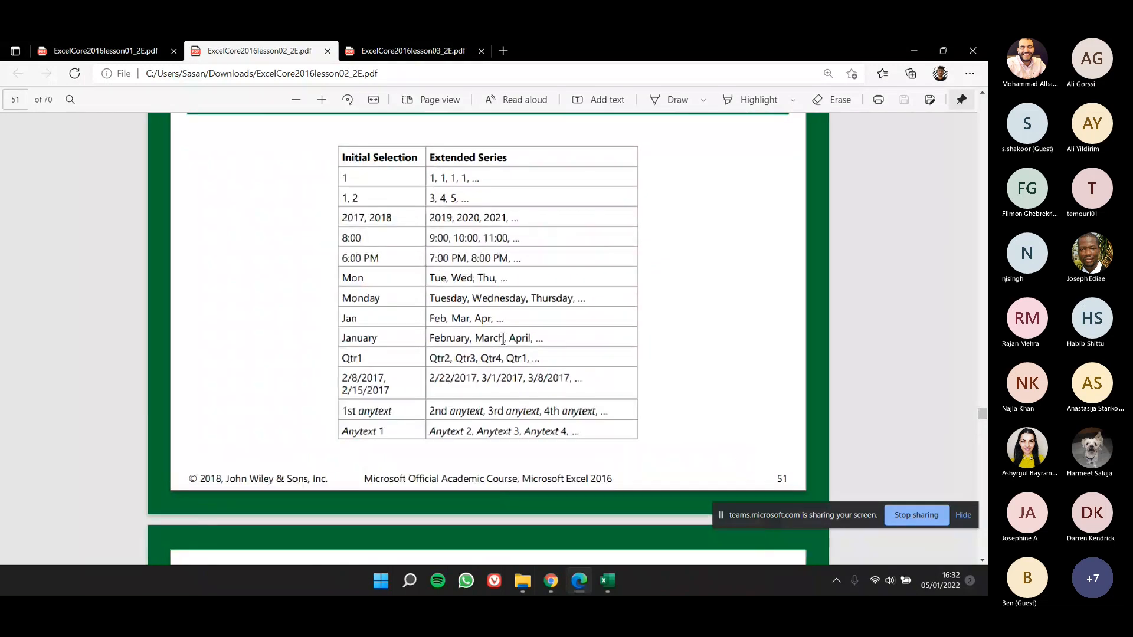
pyautogui.keyDown('ctrl'); pyautogui.scroll(1, 503, 339); pyautogui.keyUp('ctrl')
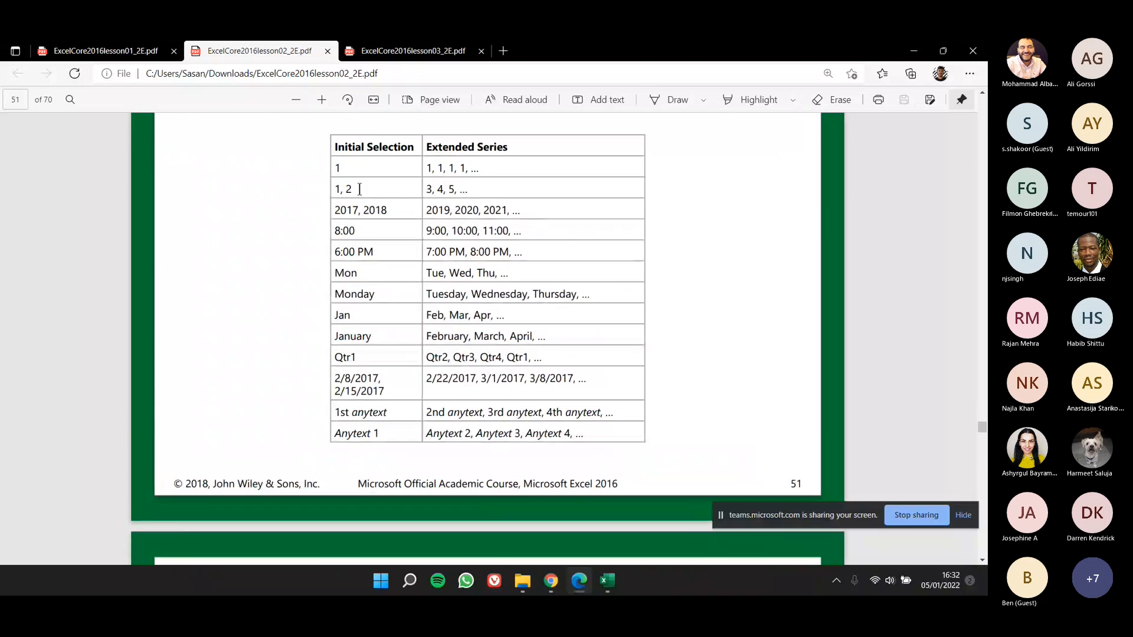
pyautogui.doubleClick(342, 168)
pyautogui.click(520, 171)
pyautogui.moveTo(575, 52)
pyautogui.mouseDown()
pyautogui.moveTo(558, 64)
pyautogui.moveTo(558, 42)
pyautogui.mouseUp()
# Step: In the Excel sheet, enter 1 in cell B12 and AutoFill it down through B16
pyautogui.scroll(-2, 448, 457)
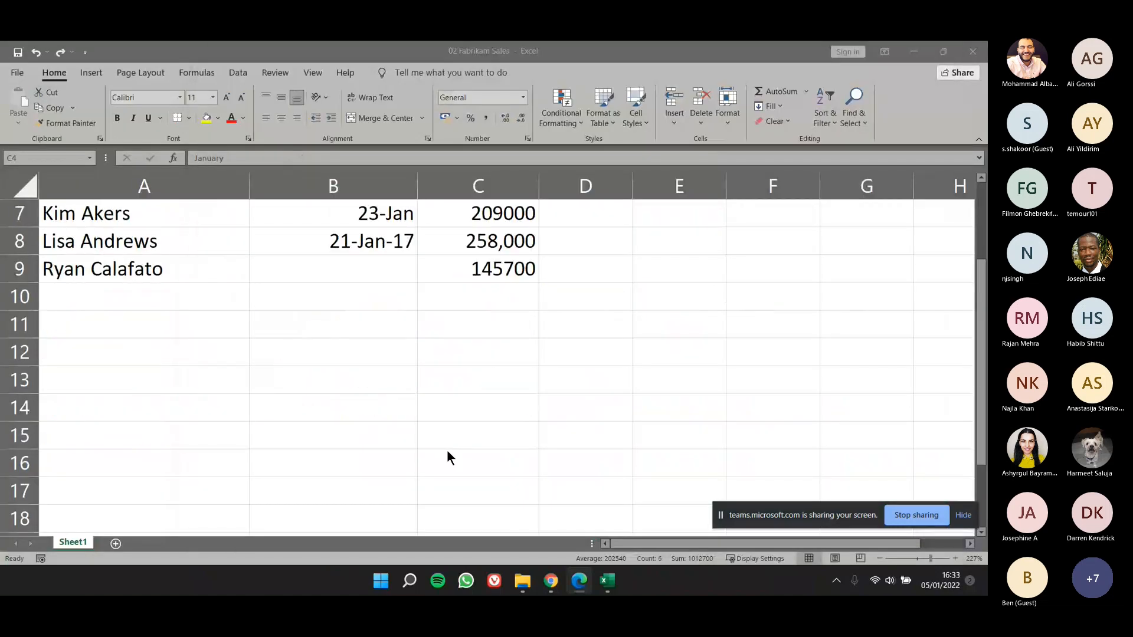
pyautogui.click(296, 357)
pyautogui.write('1')
pyautogui.click(318, 401)
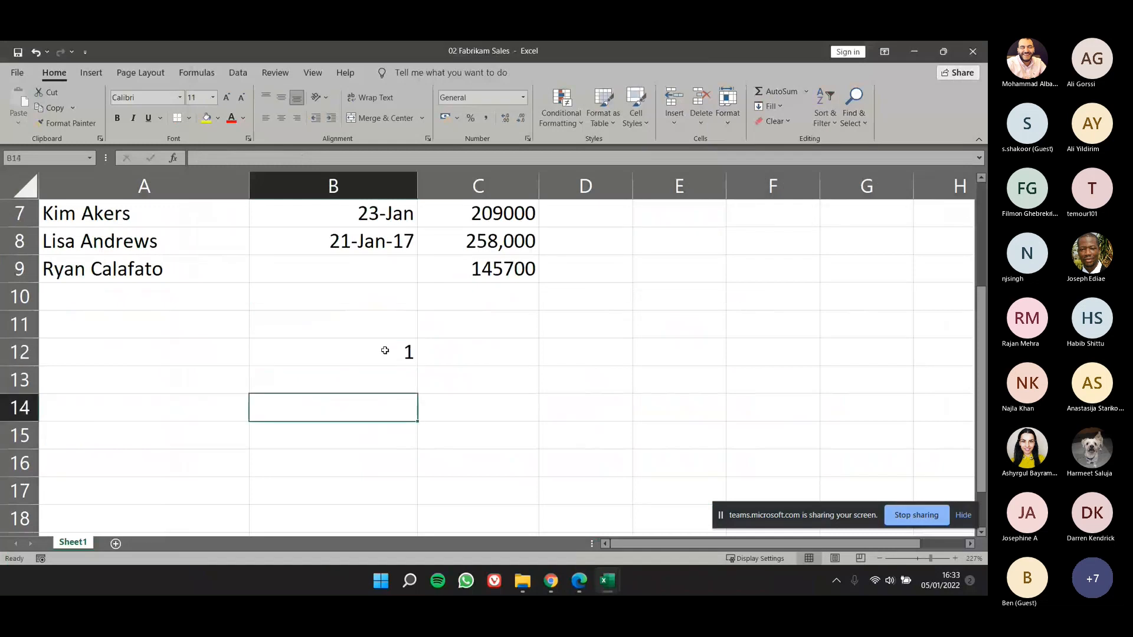
pyautogui.click(385, 351)
pyautogui.moveTo(417, 377); pyautogui.dragTo(414, 476)
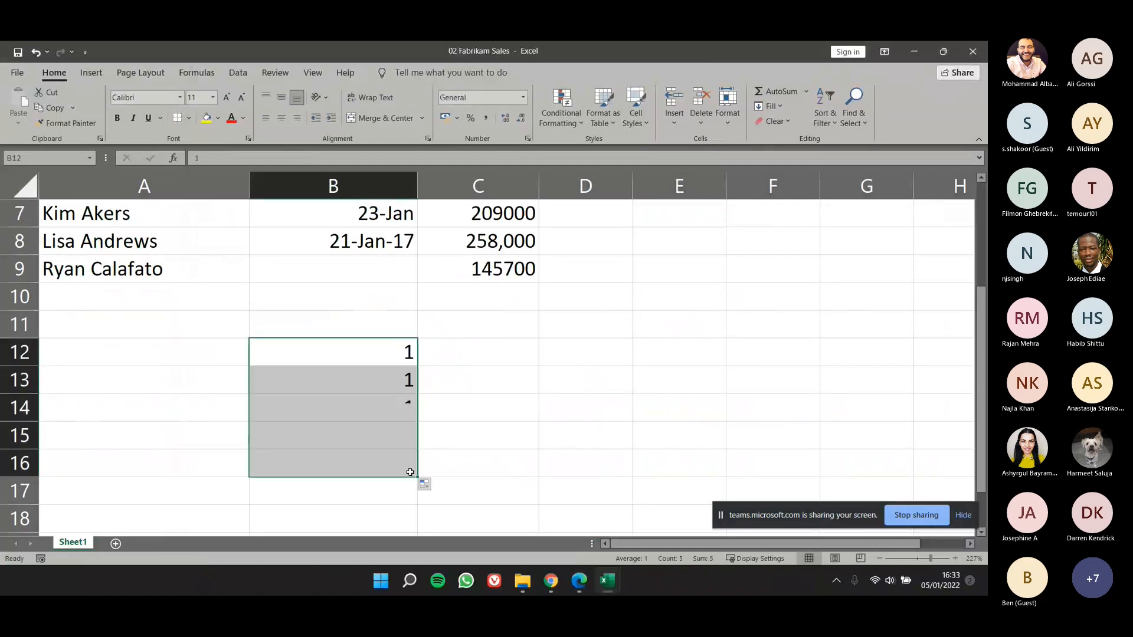
# Step: Delete the repeated 1s in B13:B16, keeping the original in B12
pyautogui.moveTo(366, 379); pyautogui.dragTo(354, 463)
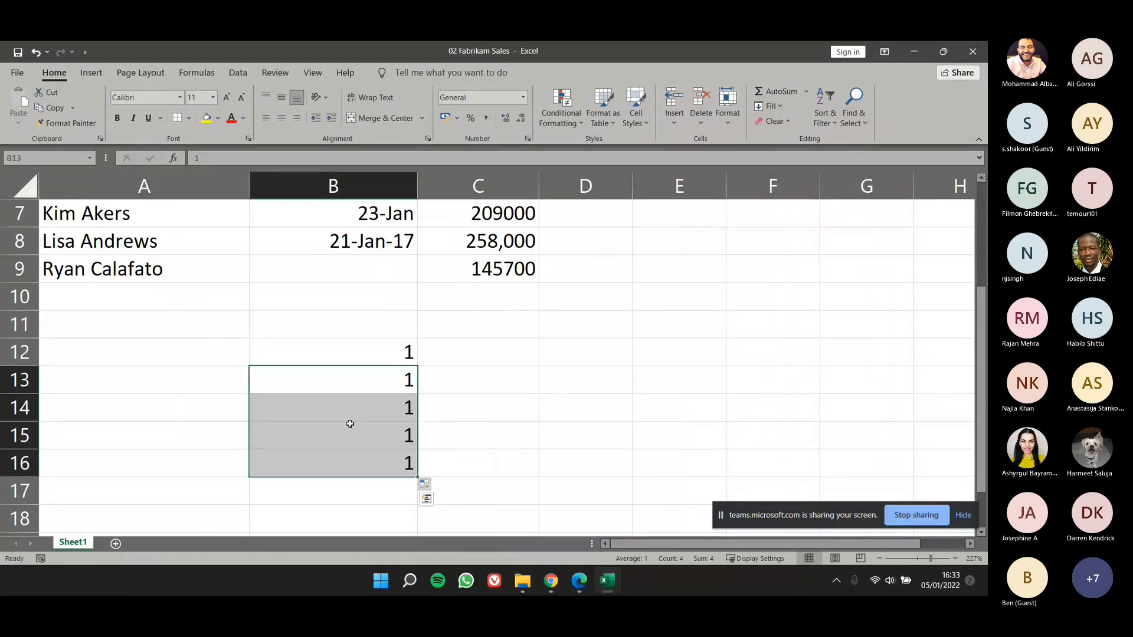
pyautogui.rightClick(350, 424)
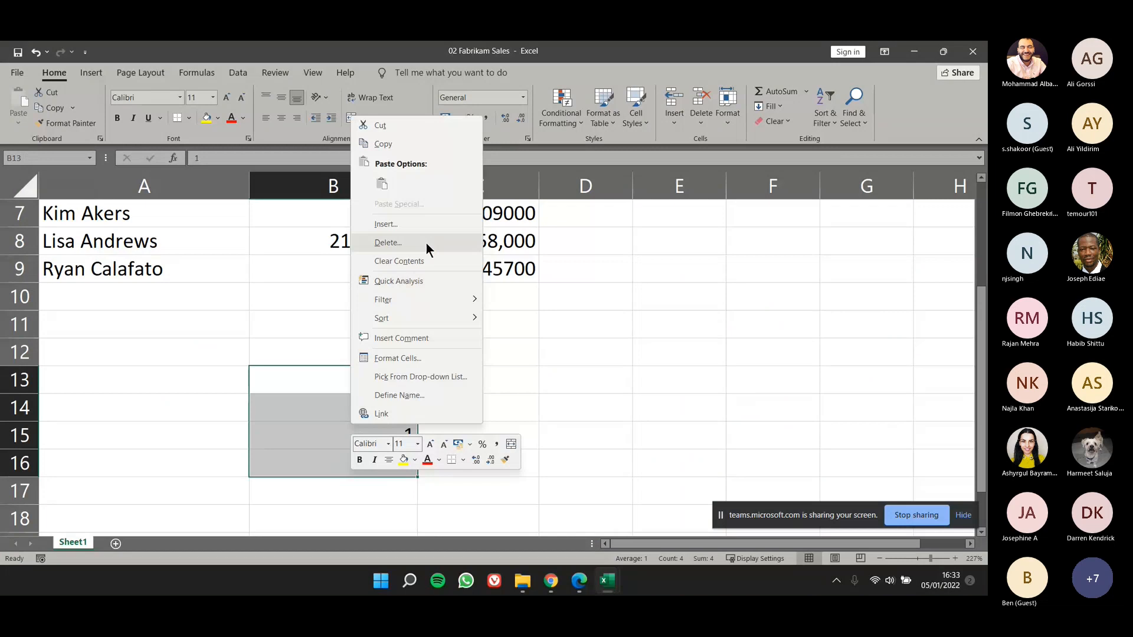
pyautogui.click(426, 243)
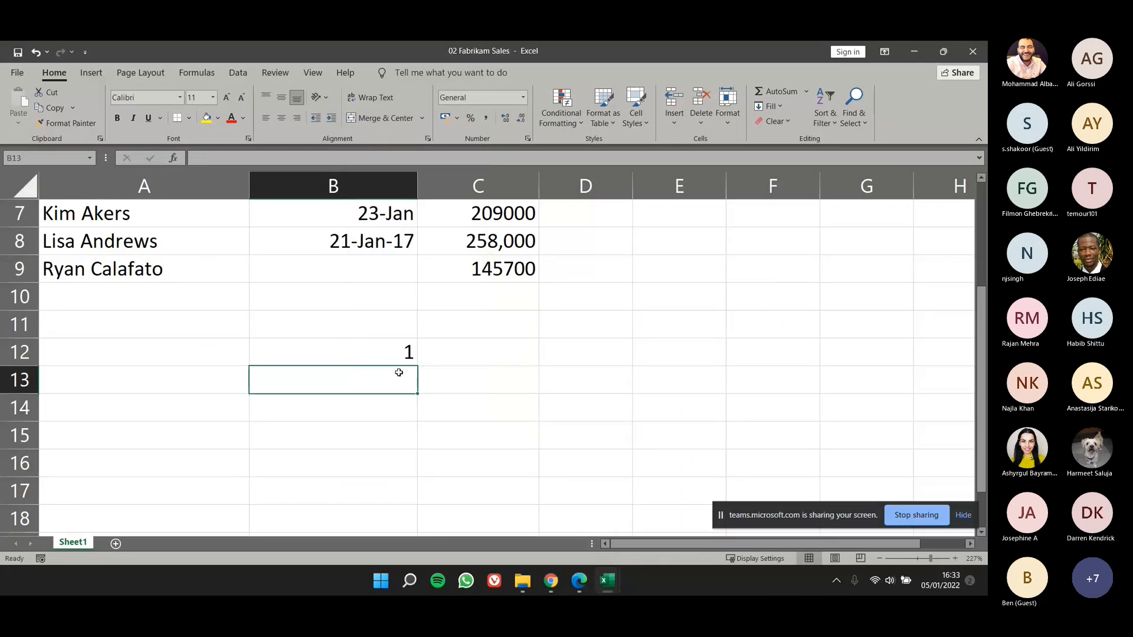
# Step: Enter 2 in B13 and AutoFill the 1, 2 series from B12:B13 down through B18
pyautogui.write('2')
pyautogui.press('Return')
pyautogui.press('Return')
pyautogui.moveTo(379, 361); pyautogui.dragTo(409, 524)
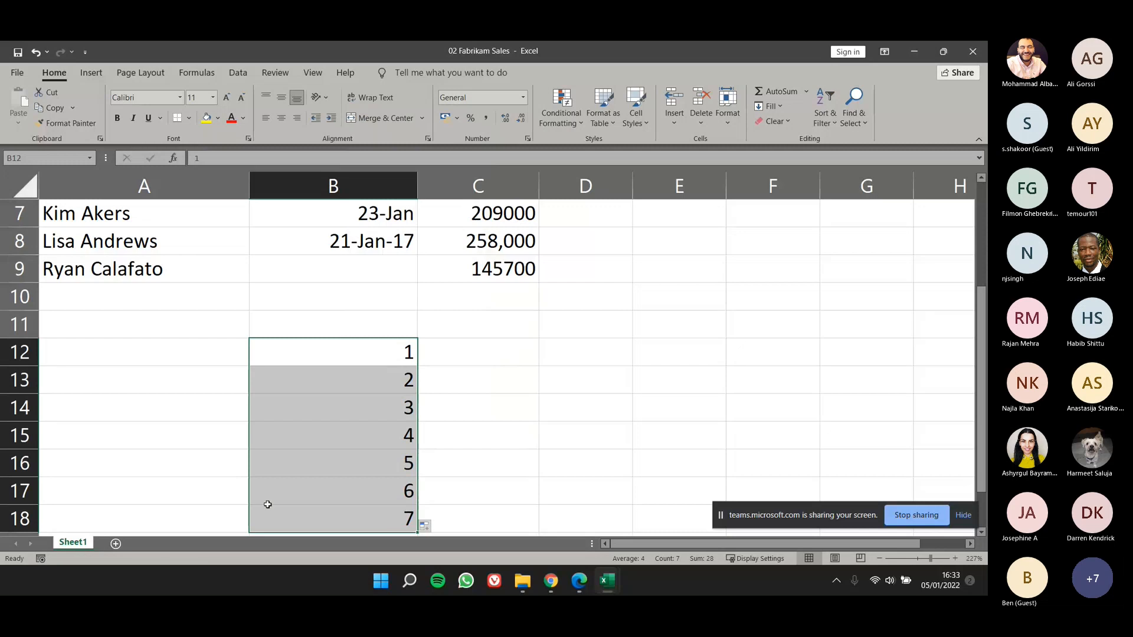
# Step: Bring the lesson PDF window back into view and check the table's "1, 2" and 8:00 series examples
pyautogui.moveTo(810, 216); pyautogui.dragTo(762, 102)
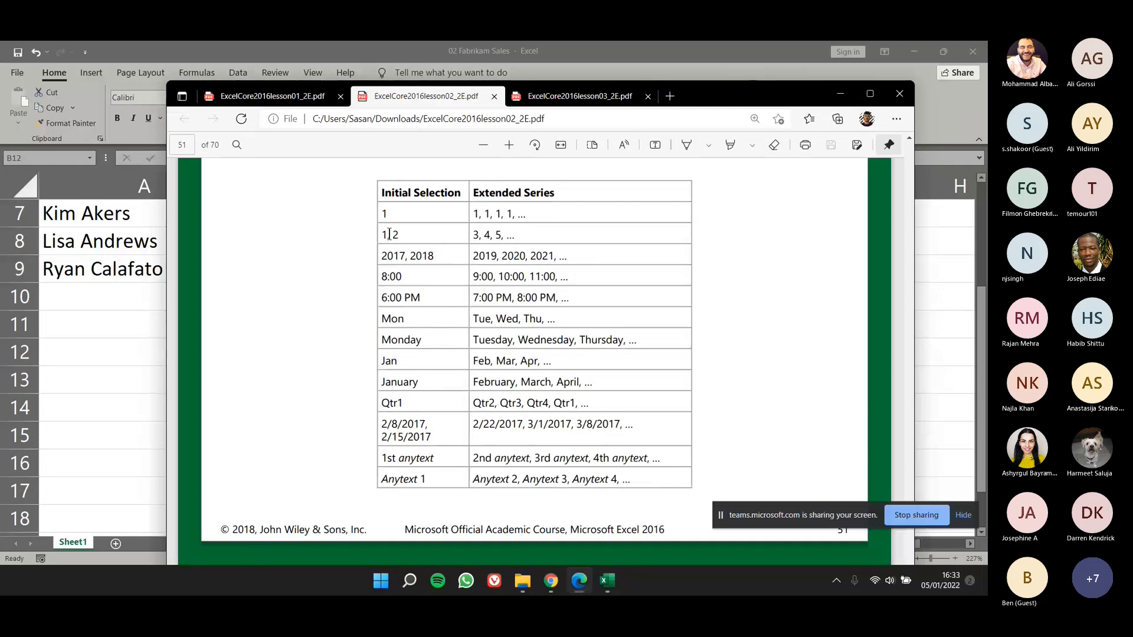
pyautogui.moveTo(383, 230); pyautogui.dragTo(400, 235)
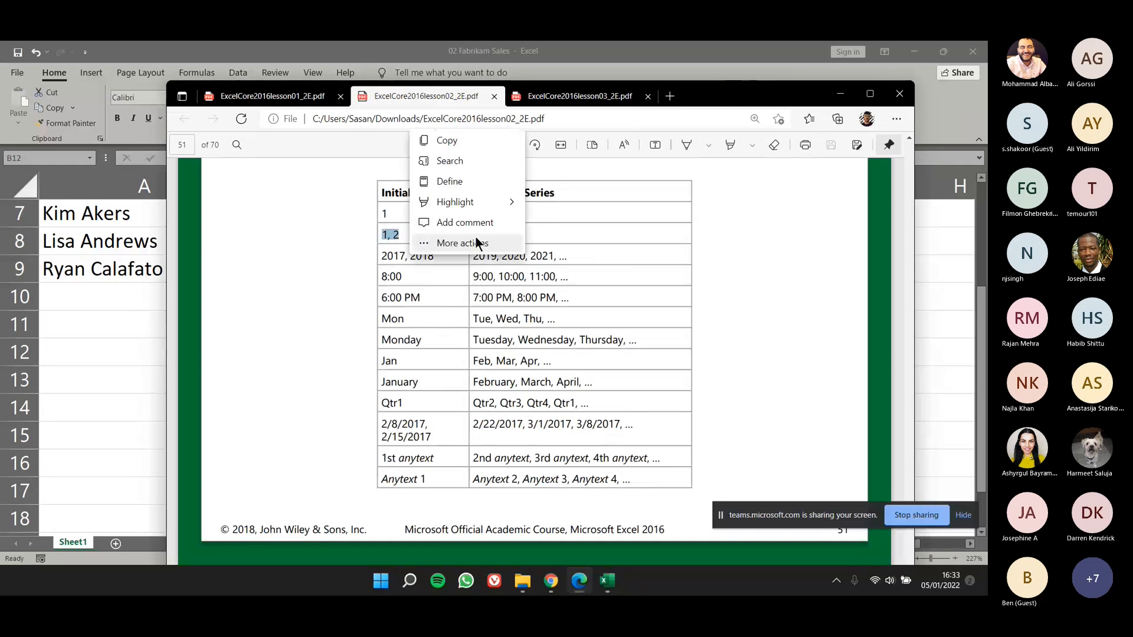
pyautogui.doubleClick(486, 277)
pyautogui.click(472, 283)
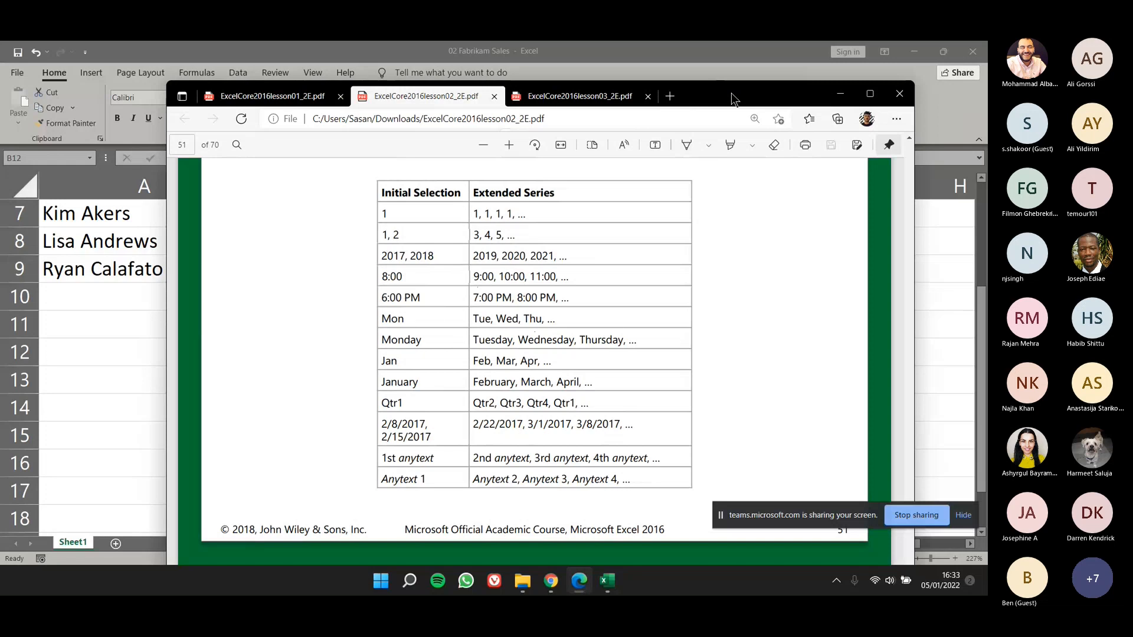
pyautogui.moveTo(732, 93); pyautogui.dragTo(0, 83)
# Step: Enter Monday in cell E13 and AutoFill the weekdays down through Friday in E17
pyautogui.click(677, 393)
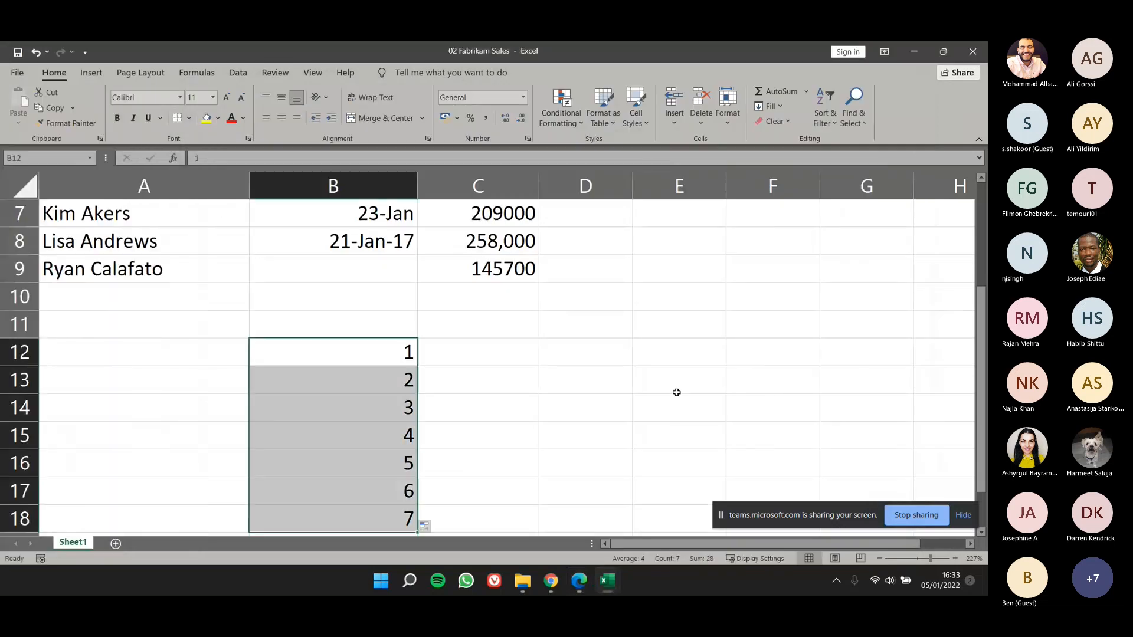
pyautogui.click(676, 393)
pyautogui.write('Monday')
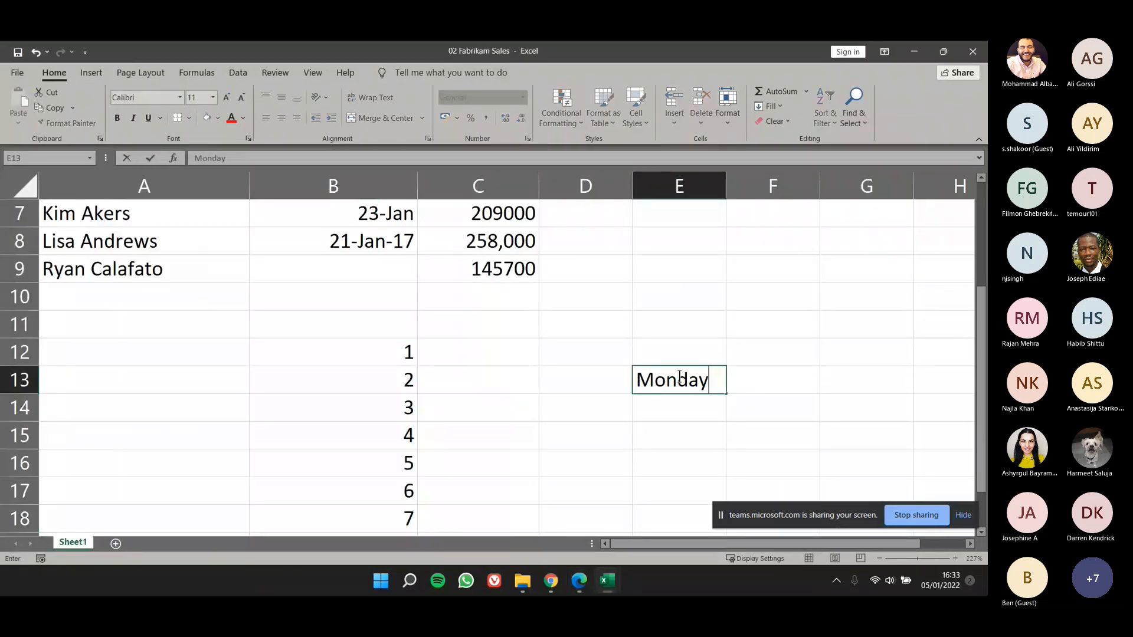
pyautogui.press('Return')
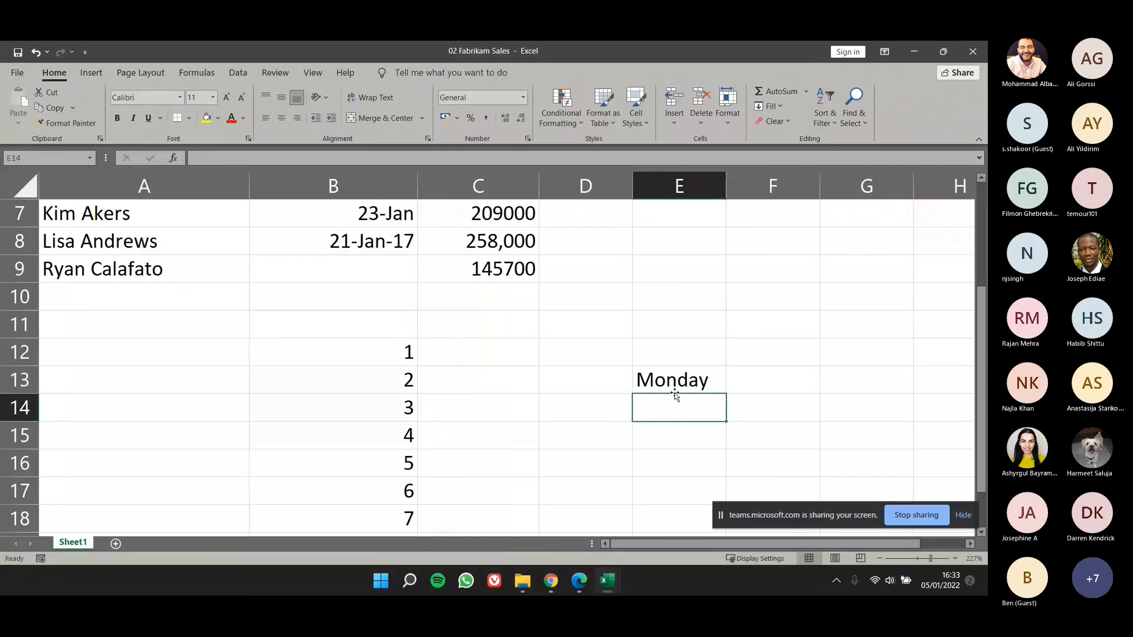
pyautogui.click(708, 385)
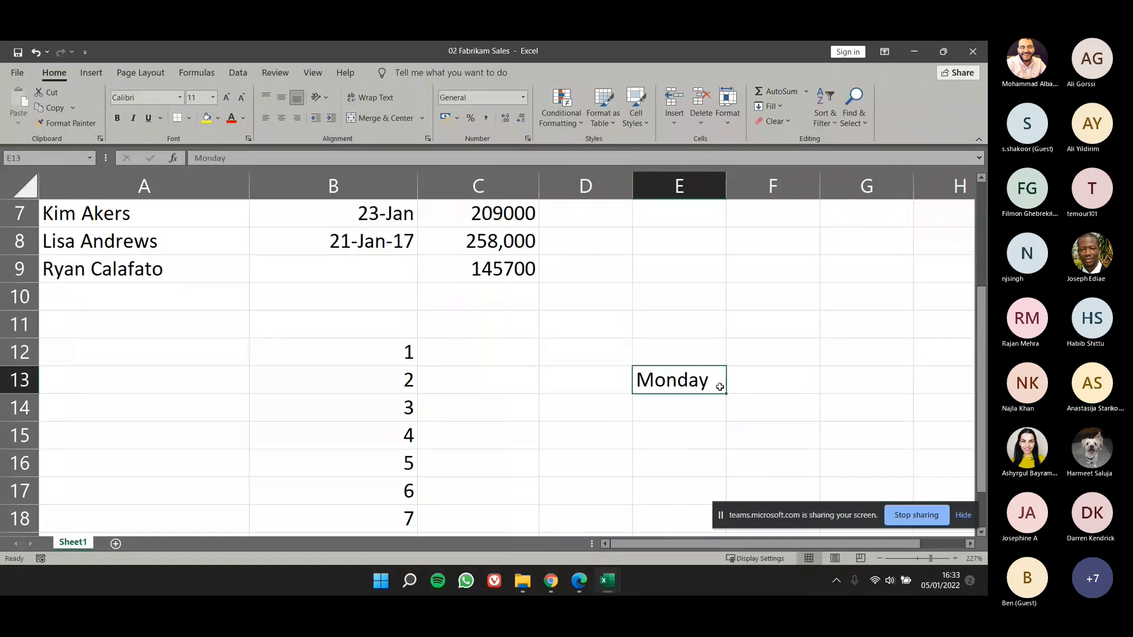
pyautogui.scroll(-2, 718, 392)
pyautogui.scroll(2, 718, 392)
pyautogui.moveTo(724, 393); pyautogui.dragTo(716, 493)
pyautogui.click(610, 405)
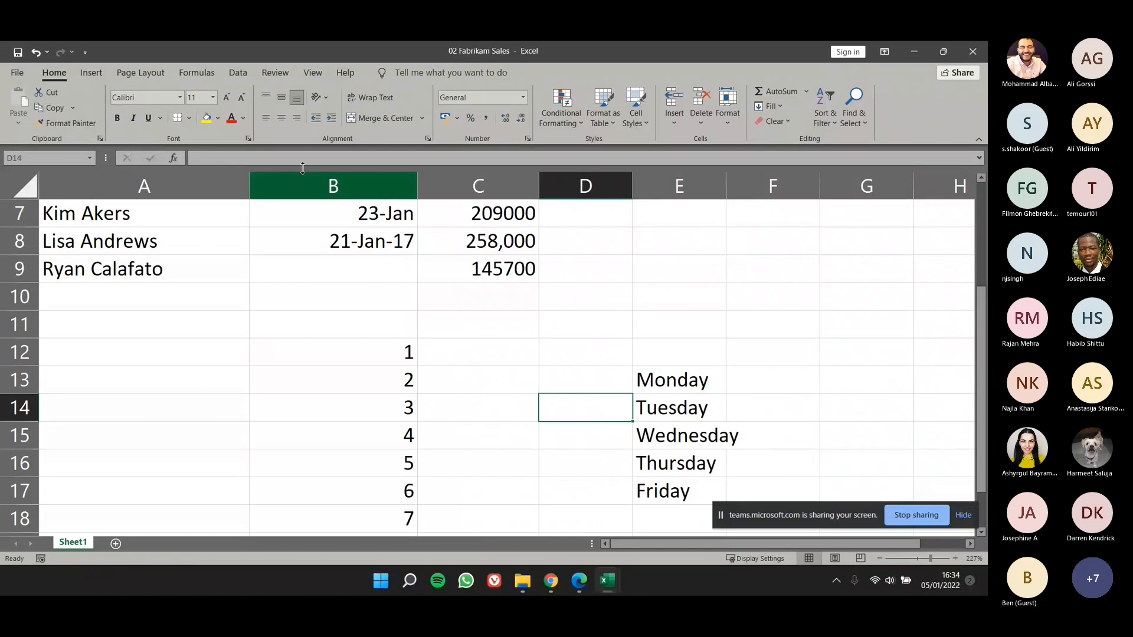
pyautogui.click(18, 73)
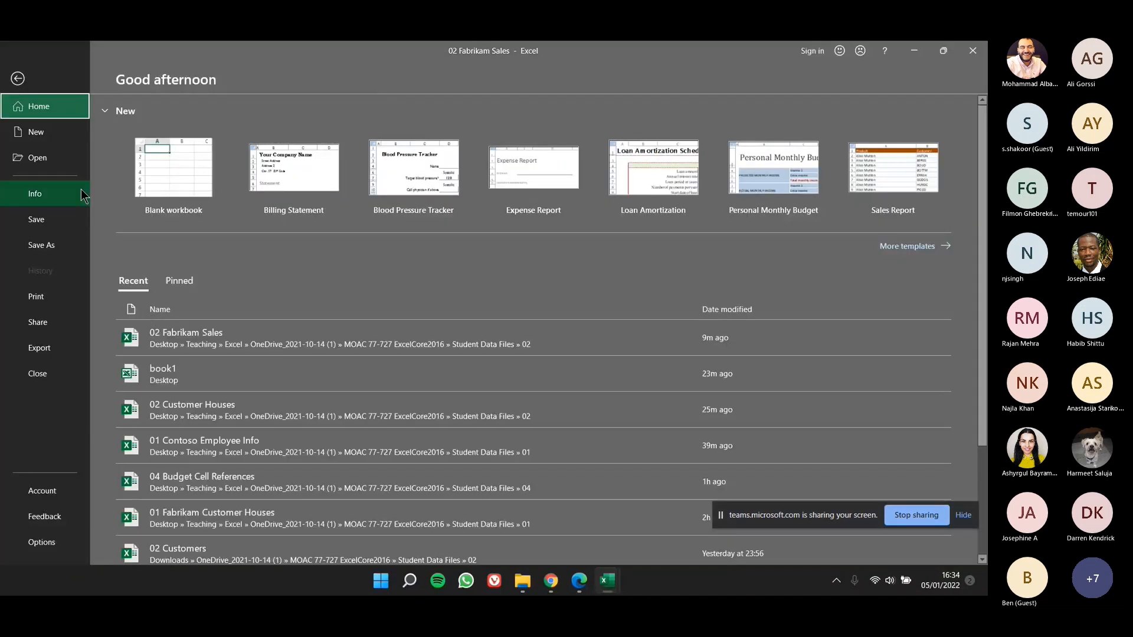
pyautogui.click(74, 161)
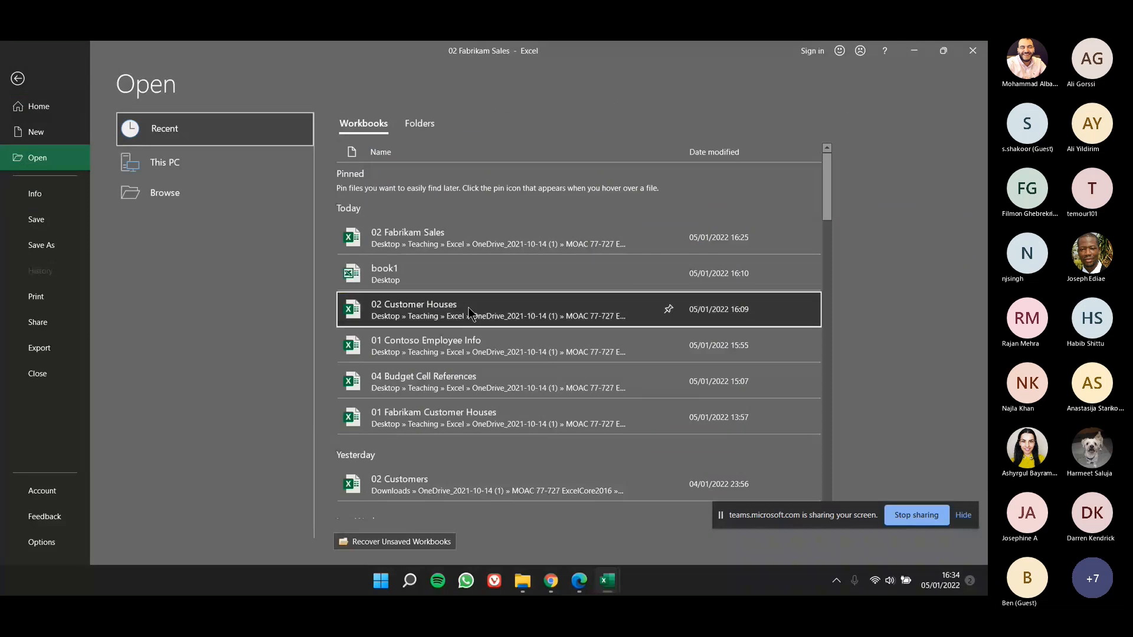
pyautogui.click(468, 307)
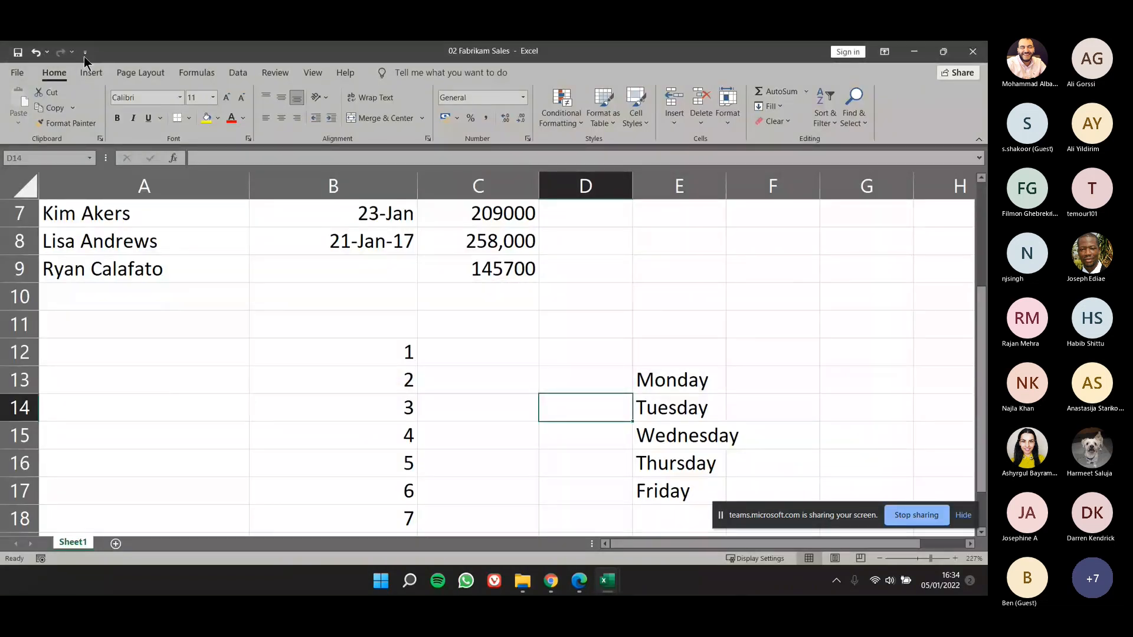
# Step: Open the 02 Customers workbook from the Student Data Files 02 folder and enable editing in it
pyautogui.click(17, 72)
pyautogui.click(52, 157)
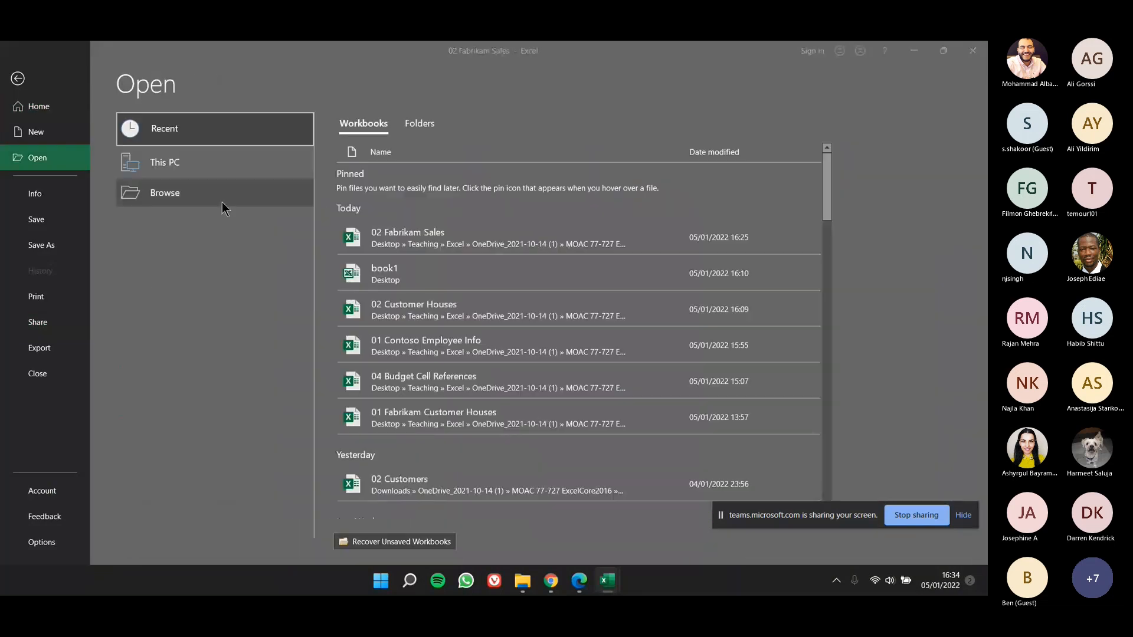
pyautogui.click(222, 202)
pyautogui.click(476, 289)
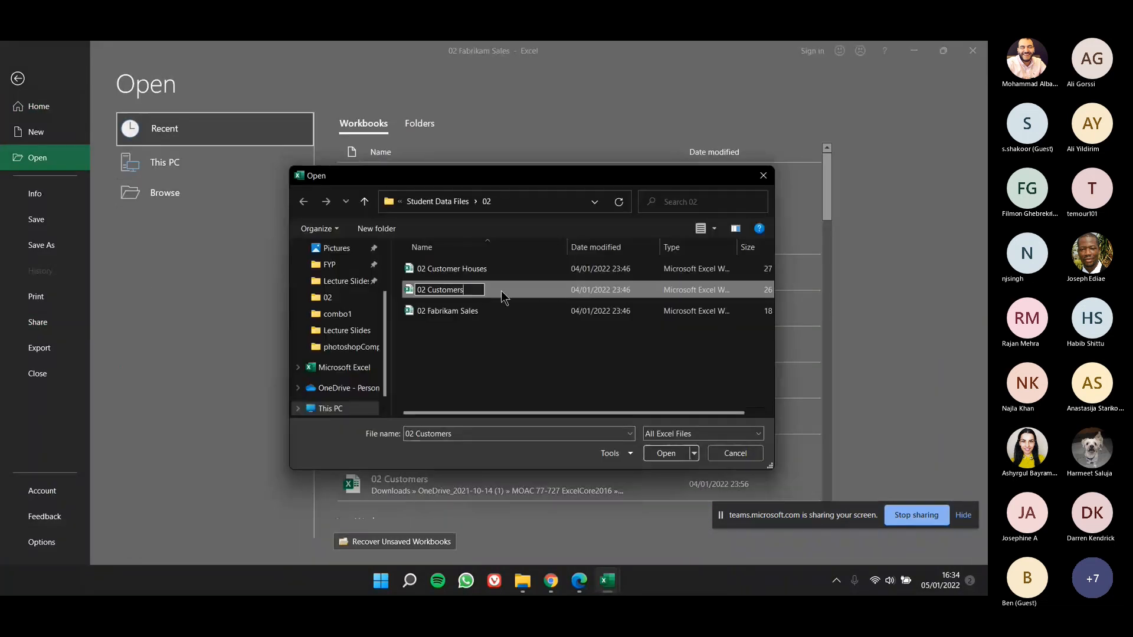
pyautogui.doubleClick(502, 291)
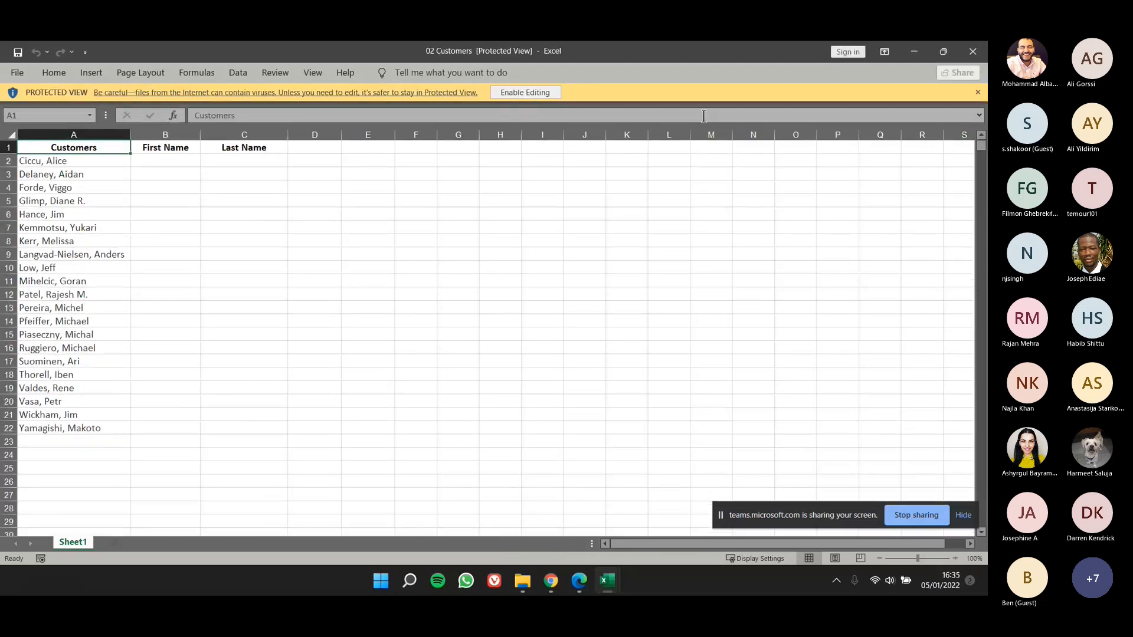
pyautogui.click(568, 93)
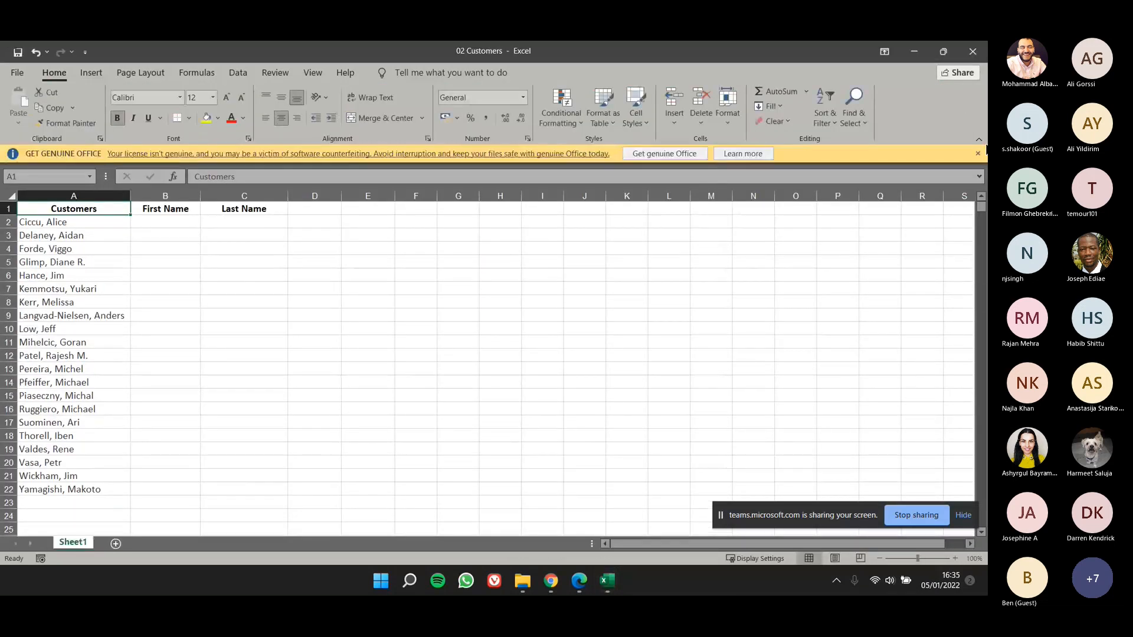
pyautogui.click(977, 154)
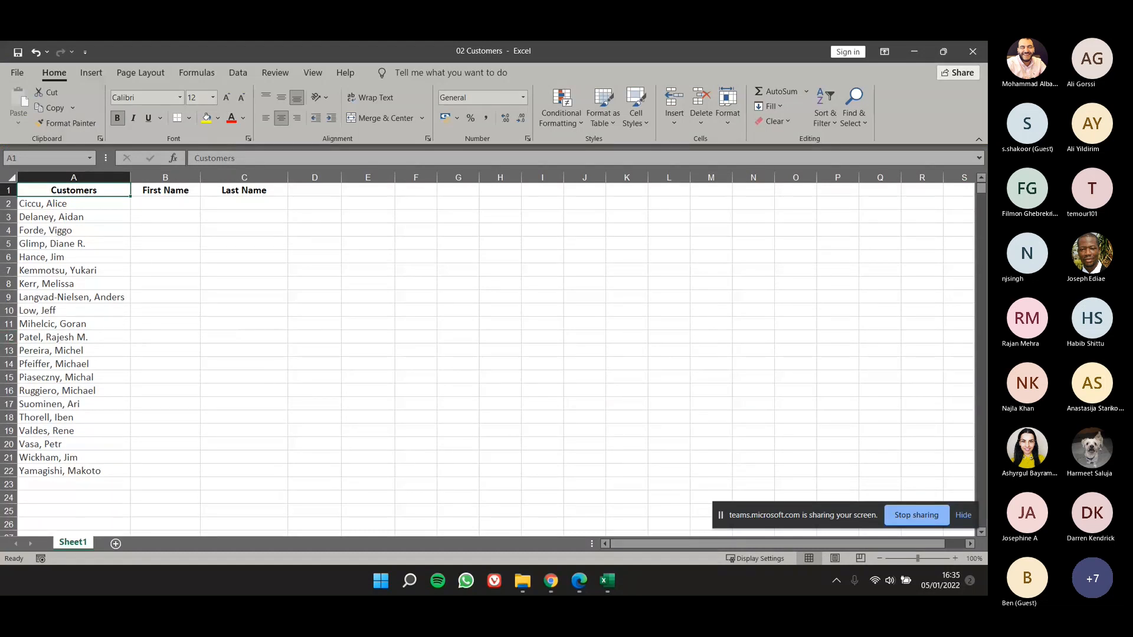
# Step: Enter the first two customers' first names in B2 and B3 and accept the Flash Fill suggestions down to B22
pyautogui.click(154, 200)
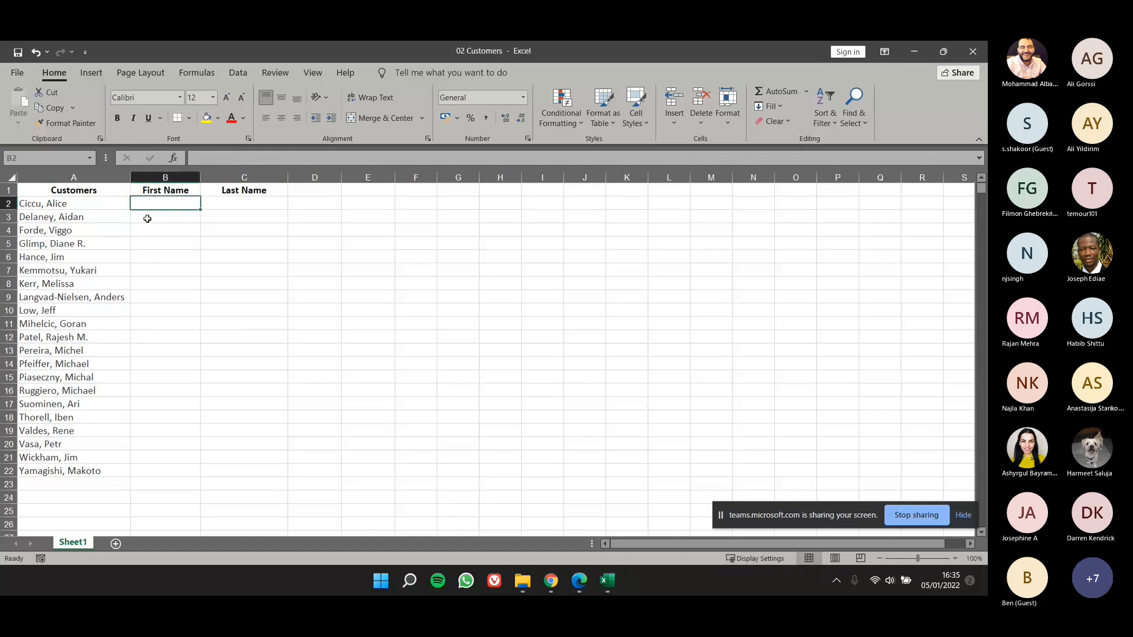
pyautogui.moveTo(104, 207); pyautogui.dragTo(73, 444)
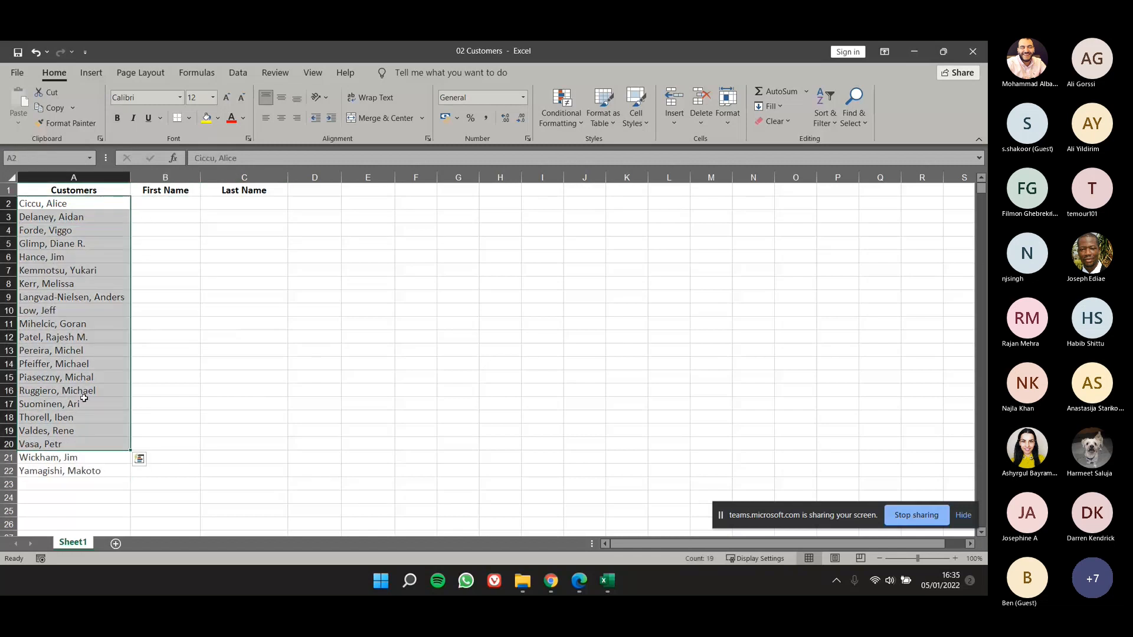
pyautogui.click(164, 202)
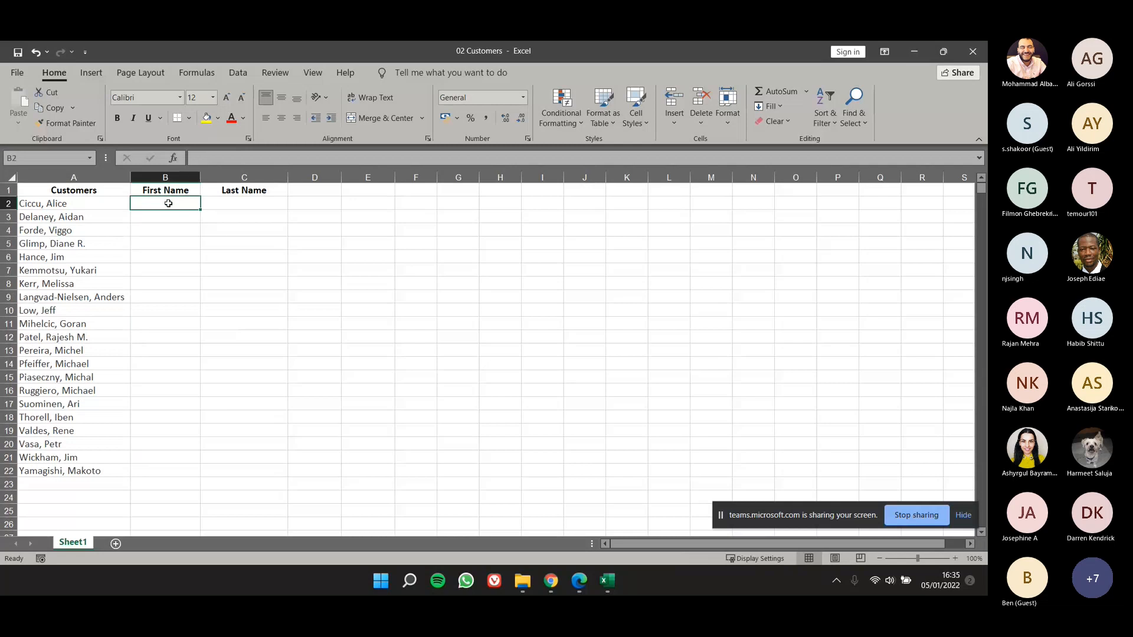
pyautogui.write('Aliv')
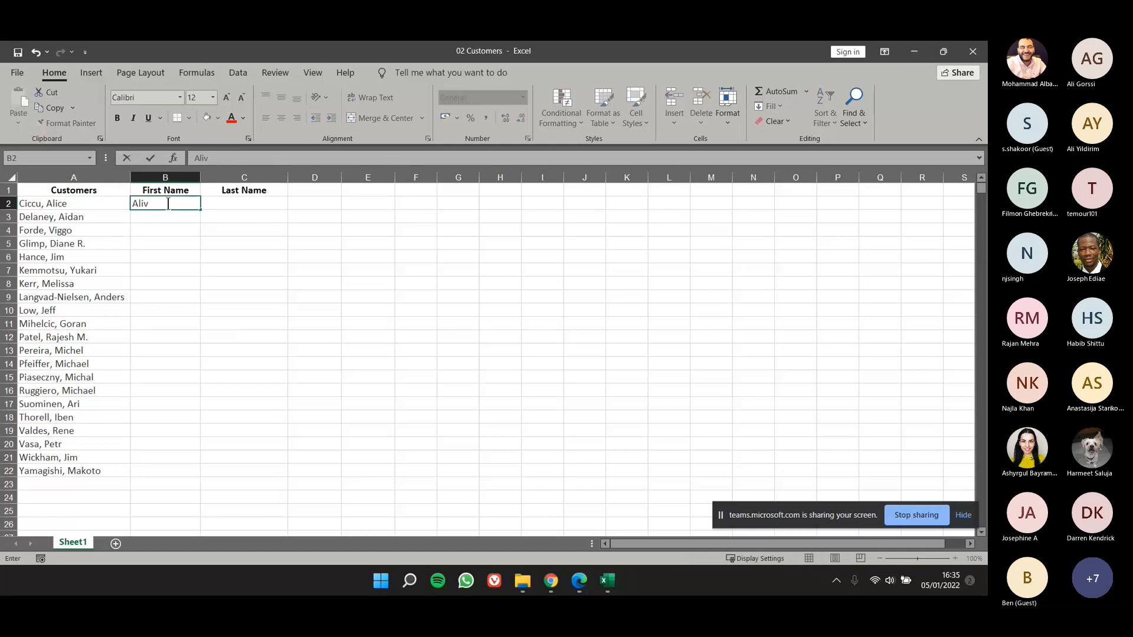
pyautogui.press('BackSpace')
pyautogui.write('ce')
pyautogui.press('Return')
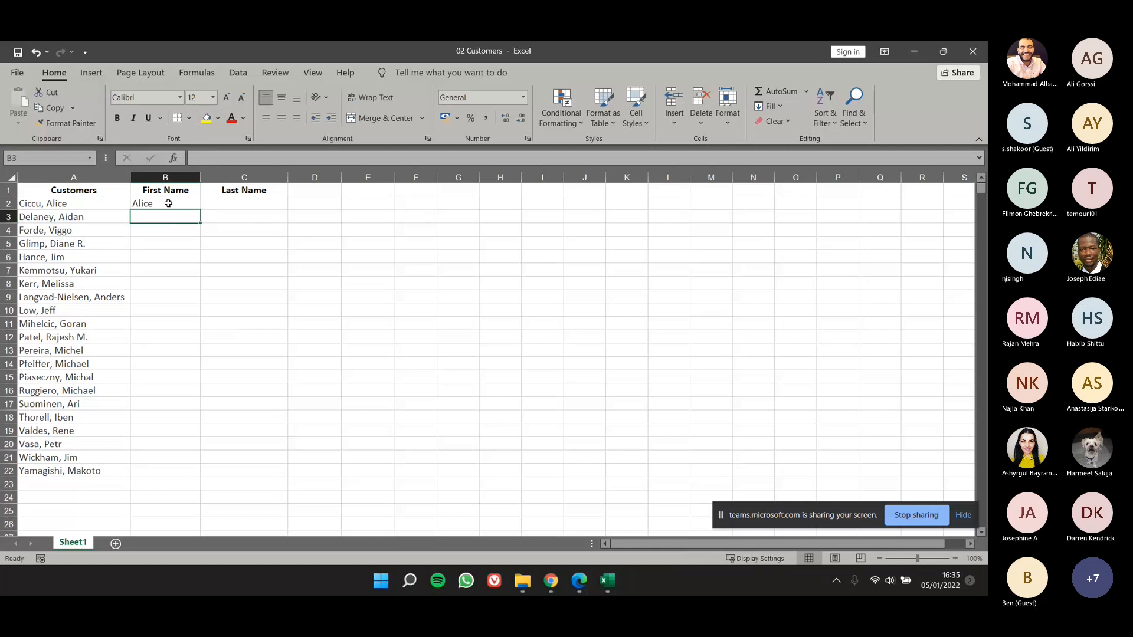
pyautogui.write('Aidan')
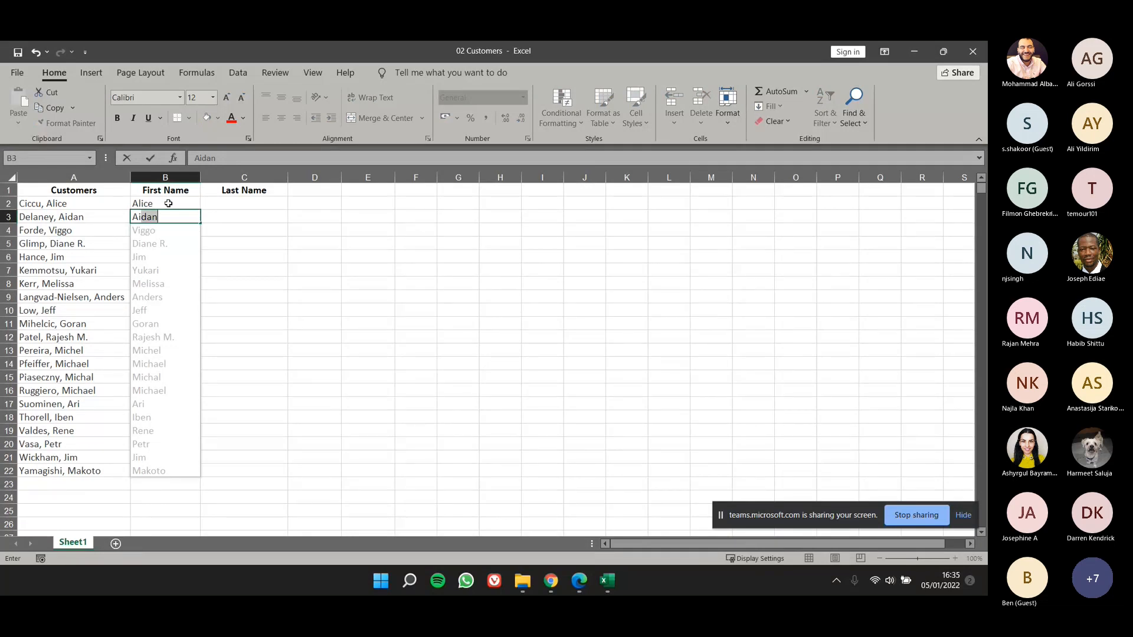
pyautogui.press('Return')
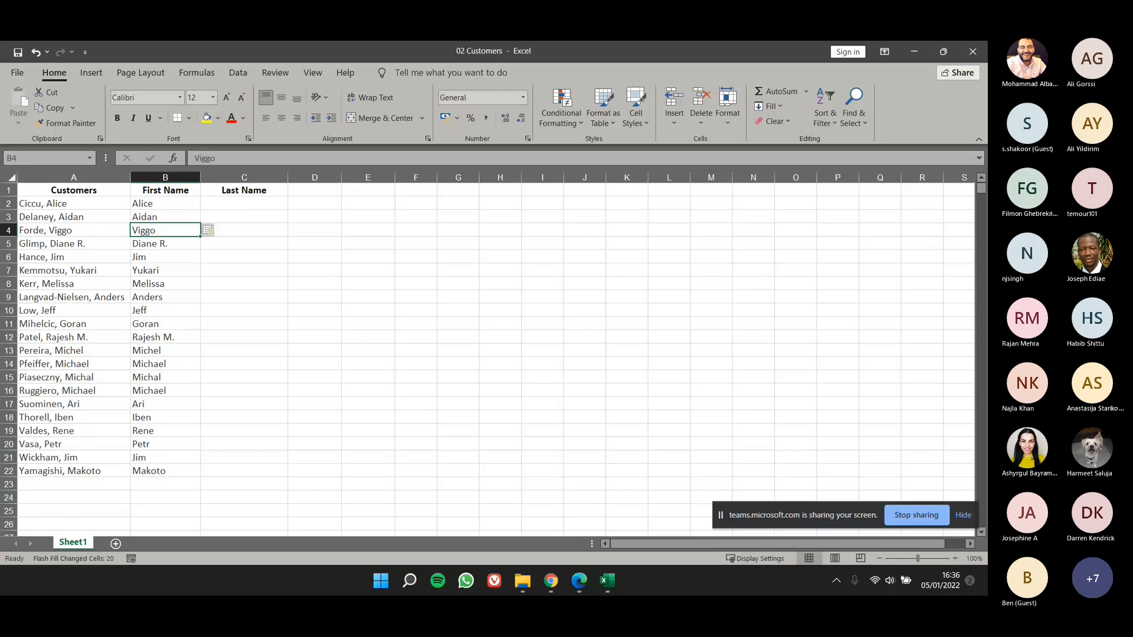
# Step: Enter the first customer's last name in C2, start the second in C3, and accept the Flash Fill suggestions down to C22
pyautogui.click(230, 205)
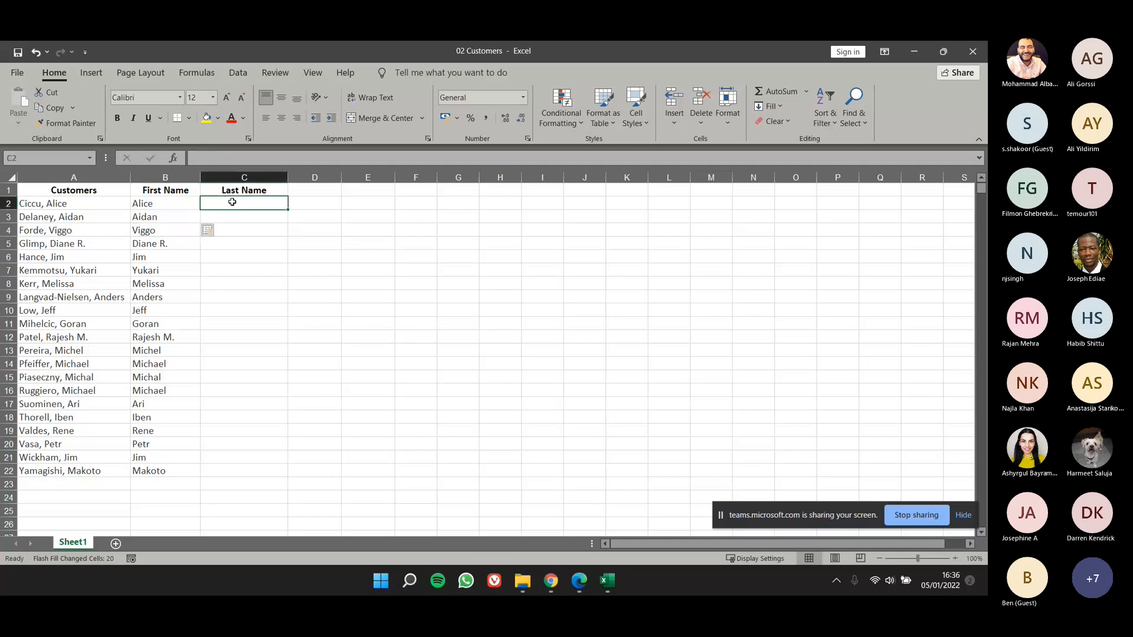
pyautogui.write('C')
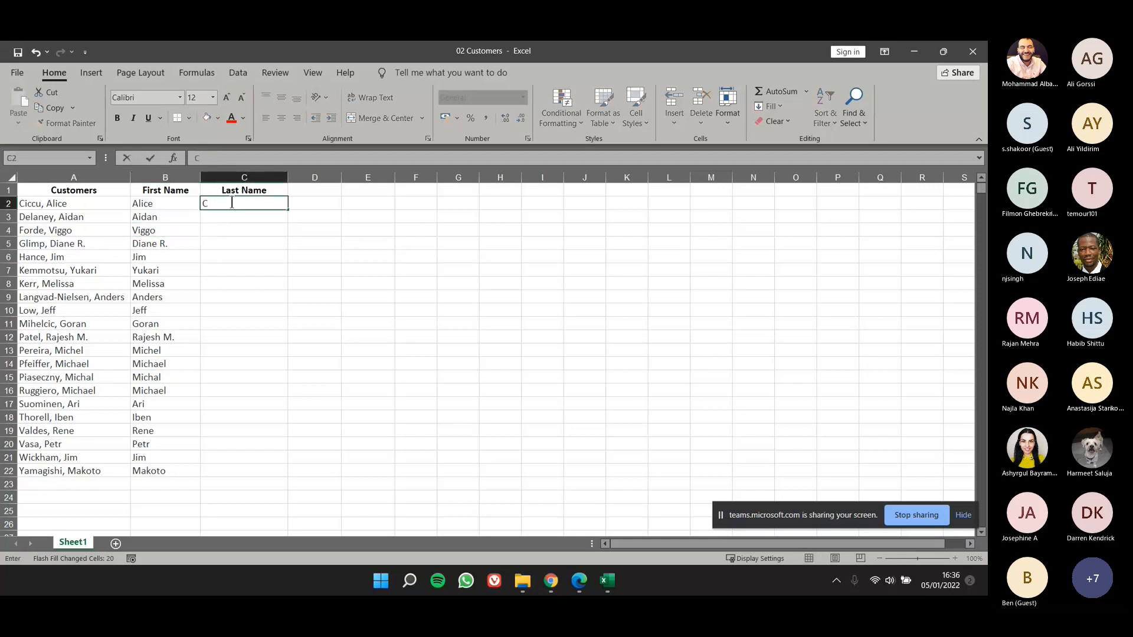
pyautogui.write('iccu')
pyautogui.press('Return')
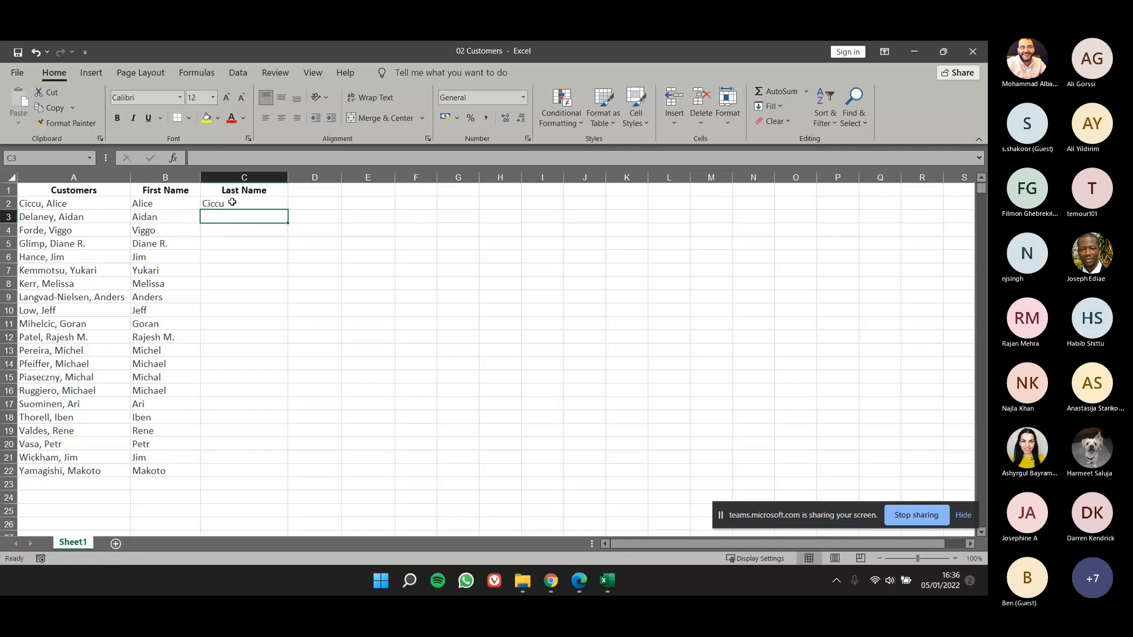
pyautogui.write('Delaney')
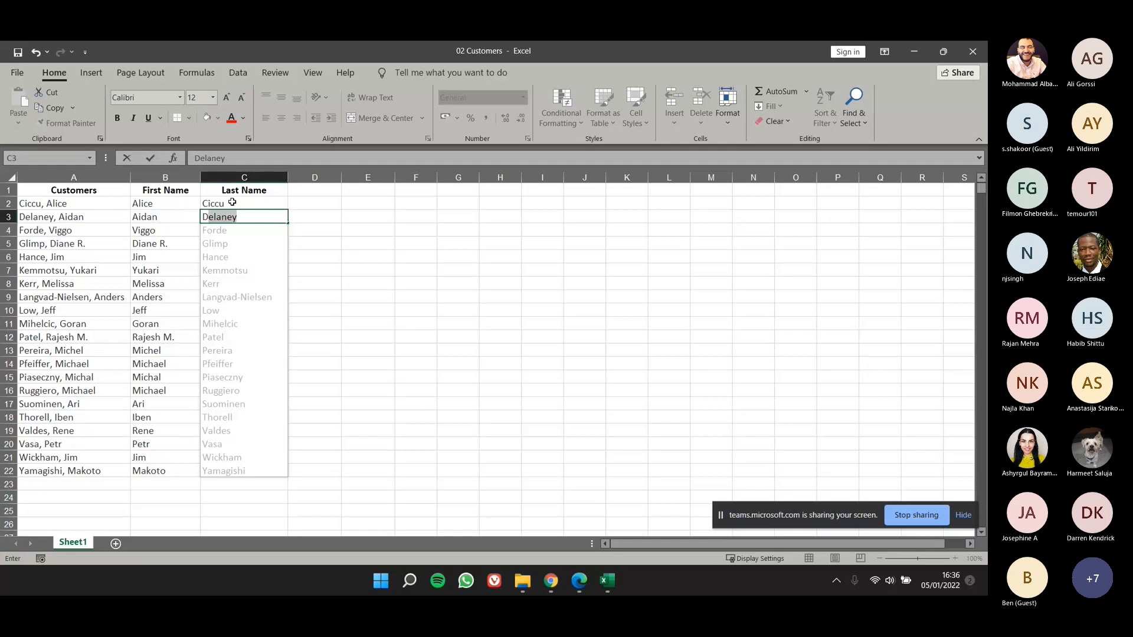
pyautogui.press('Return')
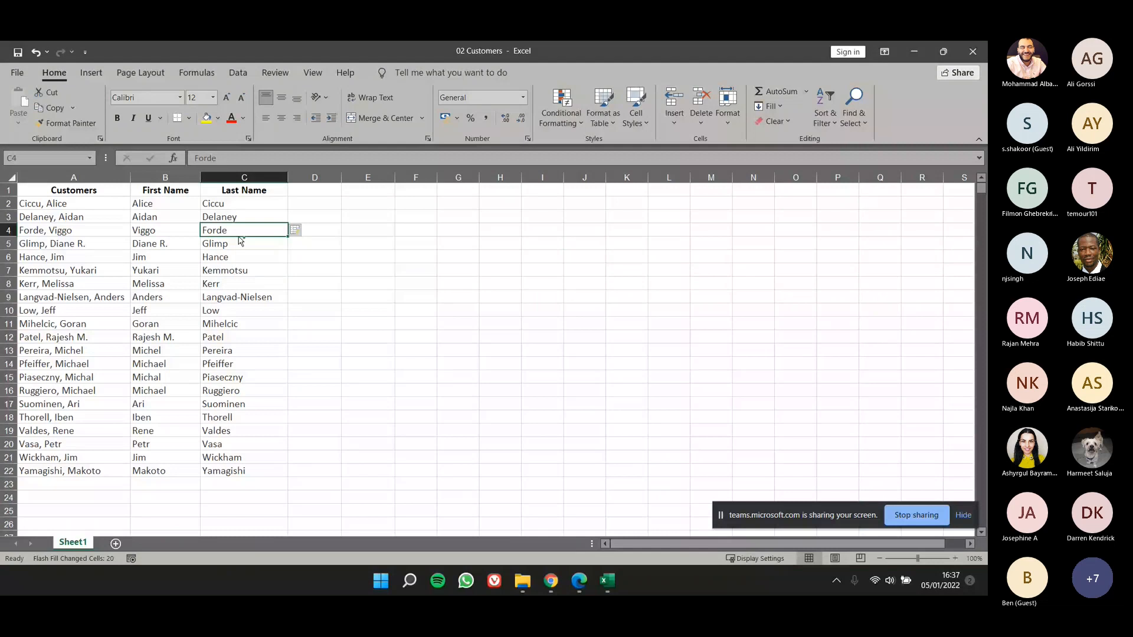
# Step: Copy the last name in C4 into D4 and undo the copy
pyautogui.moveTo(239, 237); pyautogui.dragTo(313, 235)
pyautogui.hotkey('ctrl', 'z')
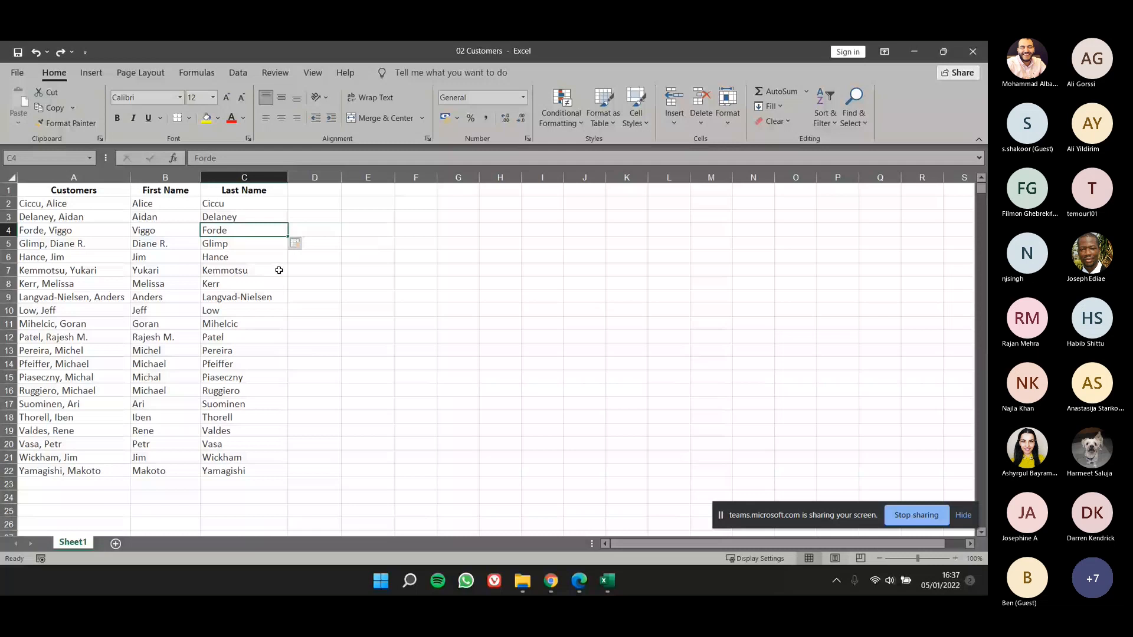
pyautogui.hotkey('ctrl', 'c')
pyautogui.click(319, 229)
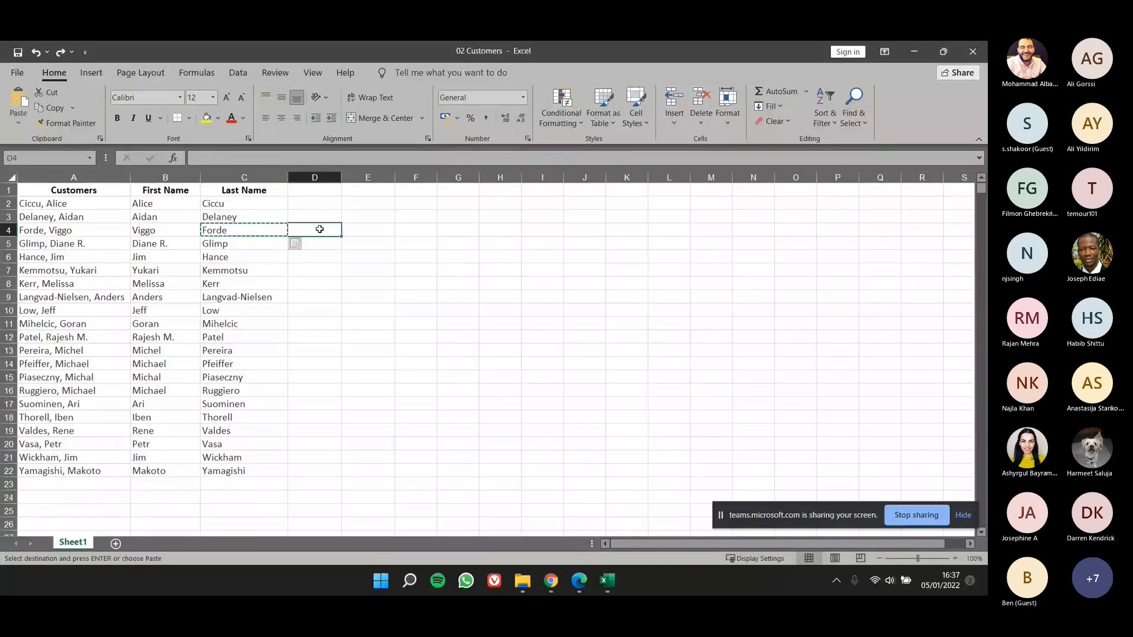
pyautogui.press('Return')
pyautogui.click(308, 286)
pyautogui.hotkey('ctrl', 'z')
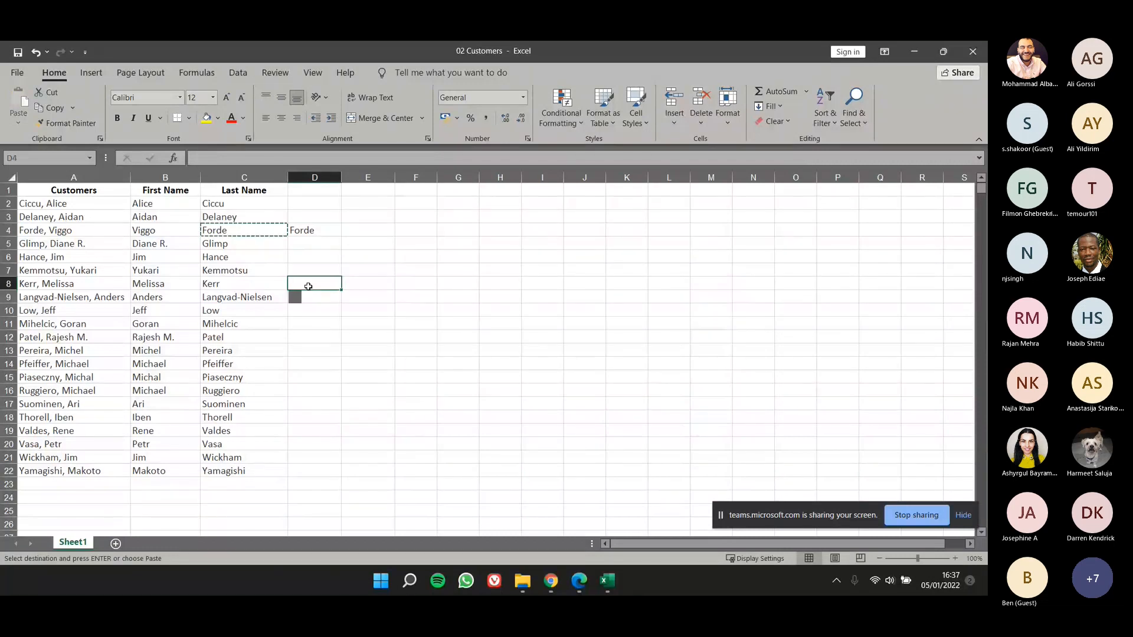
pyautogui.hotkey('ctrl', 'z')
pyautogui.click(306, 243)
# Step: Duplicate the last name in C20 directly into the adjacent cell D20 and undo it
pyautogui.click(252, 444)
pyautogui.press('Escape')
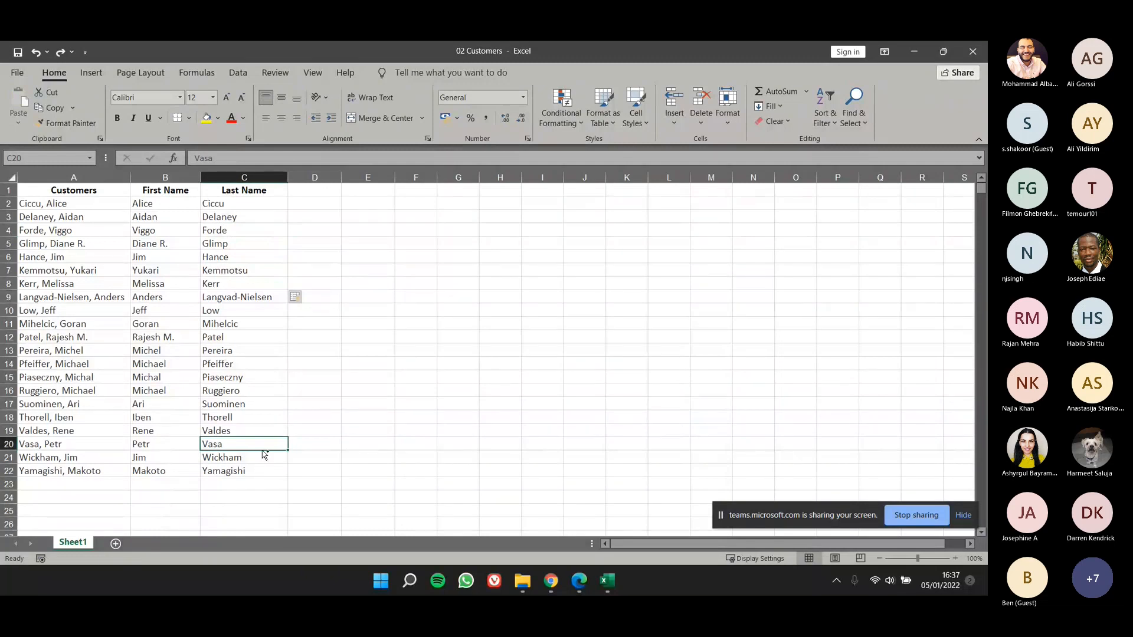
pyautogui.moveTo(289, 444); pyautogui.dragTo(303, 445)
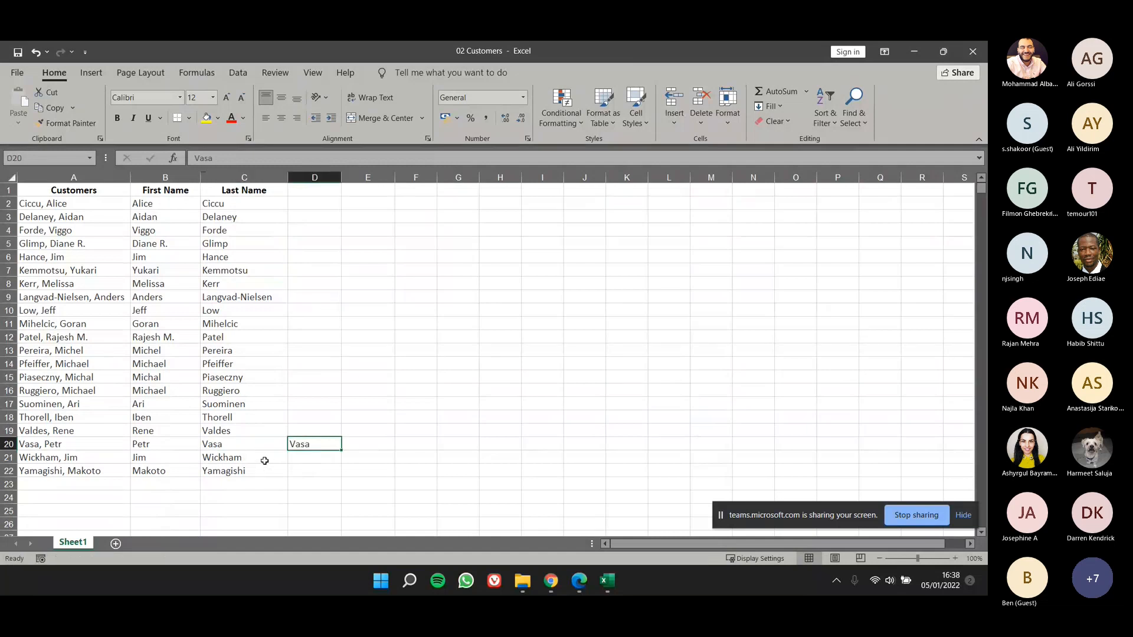
pyautogui.hotkey('ctrl', 'z')
# Step: Copy the last name in C14, paste it into E10, and undo the paste
pyautogui.click(222, 361)
pyautogui.hotkey('ctrl', 'c')
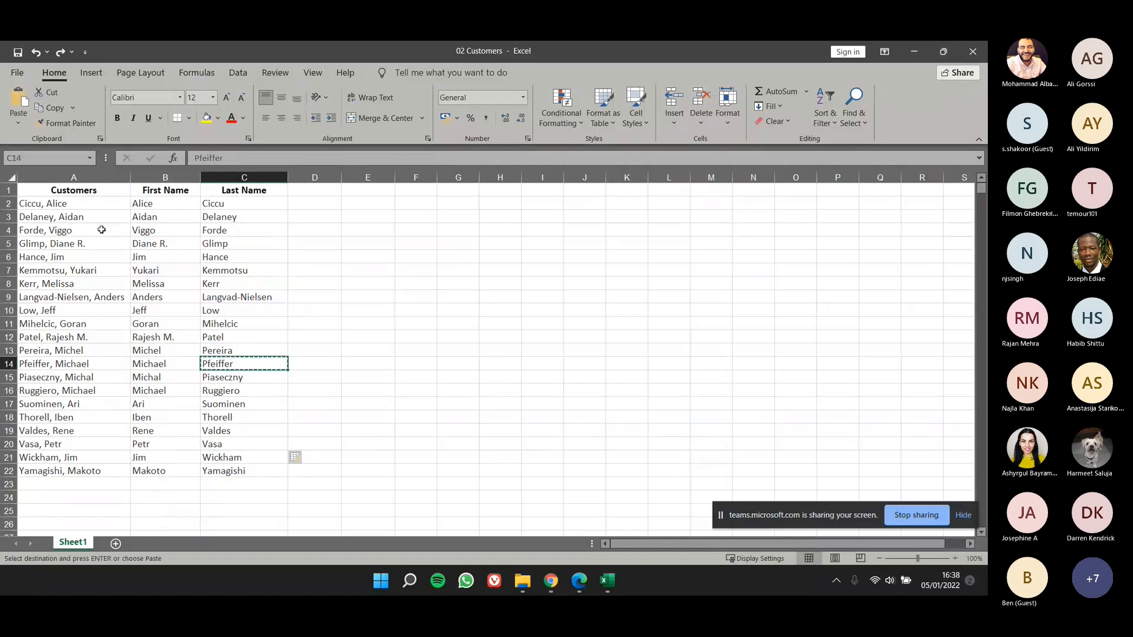
pyautogui.click(20, 122)
pyautogui.click(370, 324)
pyautogui.click(387, 309)
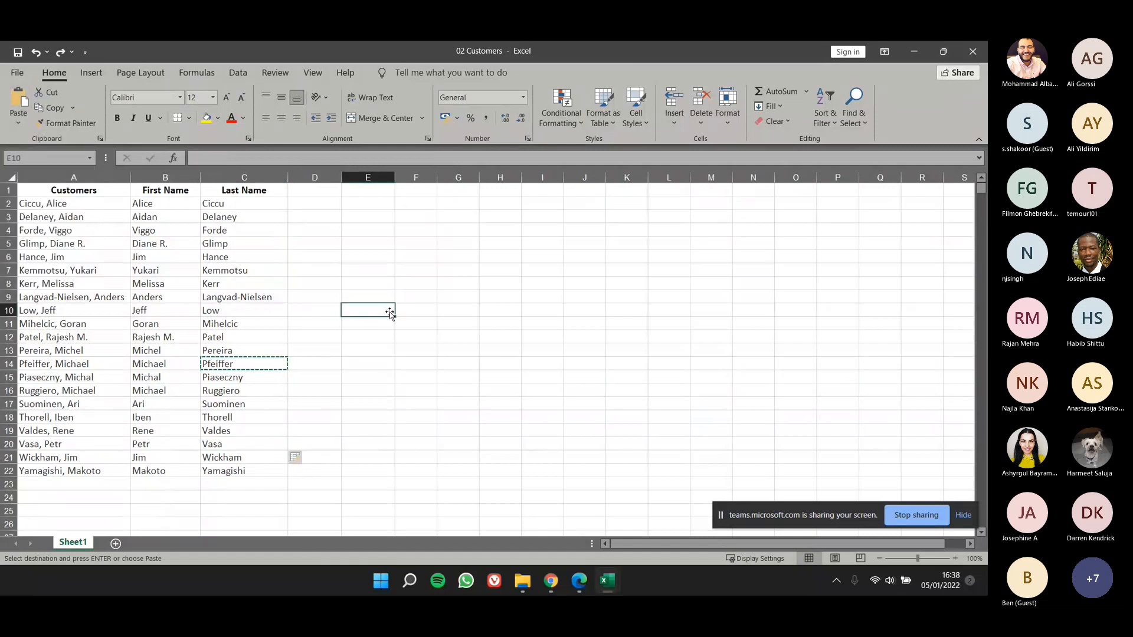
pyautogui.click(22, 100)
pyautogui.click(410, 435)
pyautogui.press('Escape')
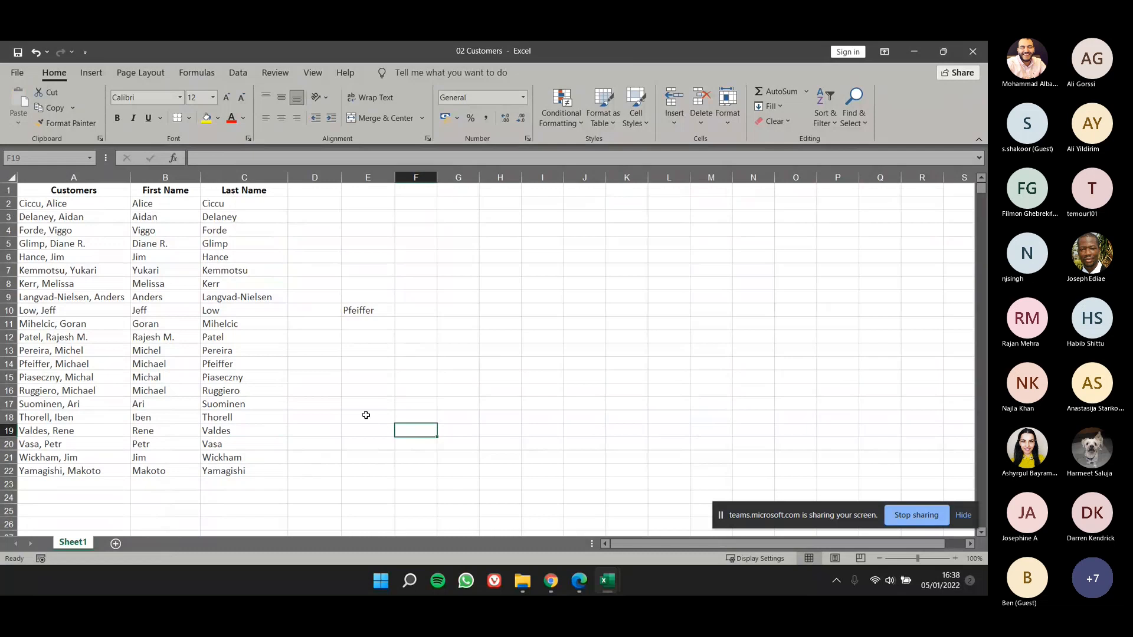
pyautogui.hotkey('ctrl', 'z')
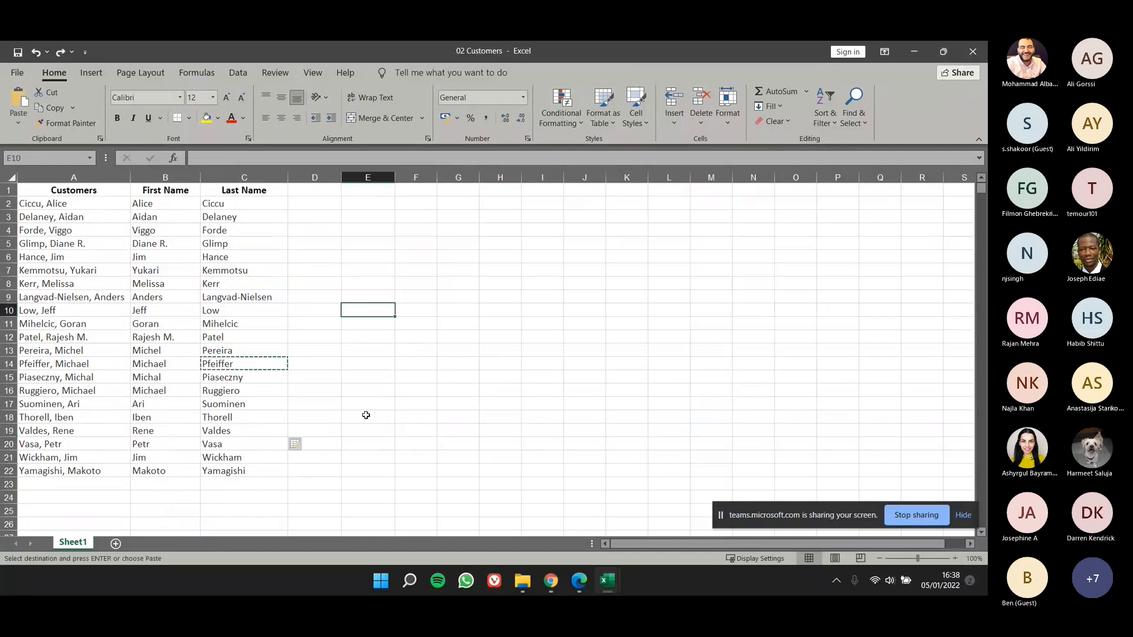
pyautogui.click(366, 415)
pyautogui.press('Escape')
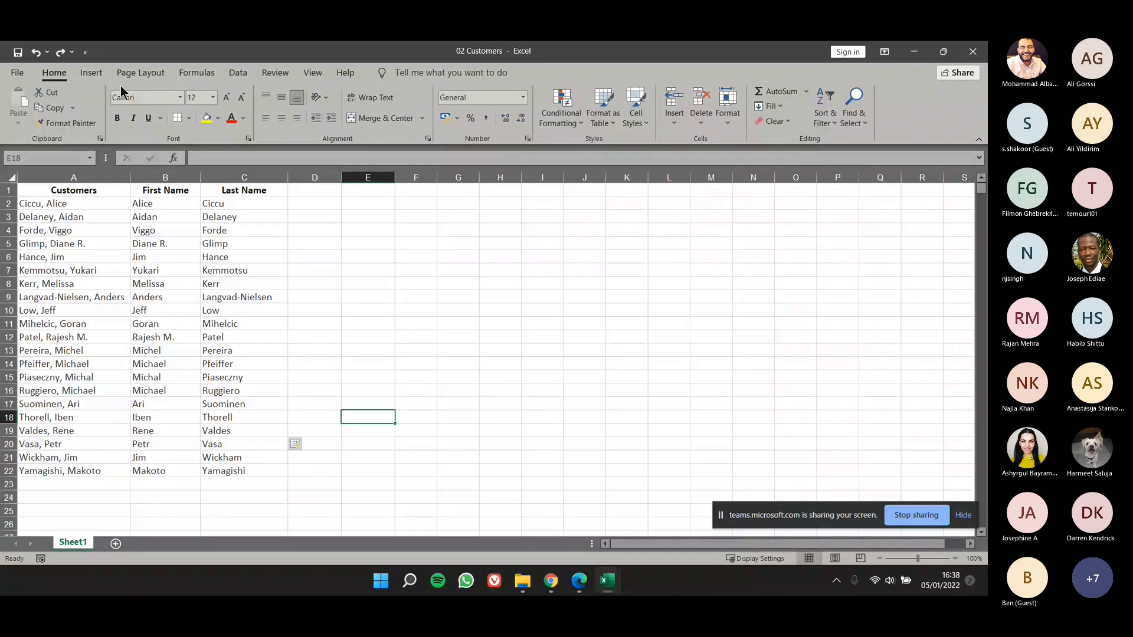
# Step: Open the recent workbook 02 Customer Houses and dismiss the Office licence notice above the sheet
pyautogui.click(18, 73)
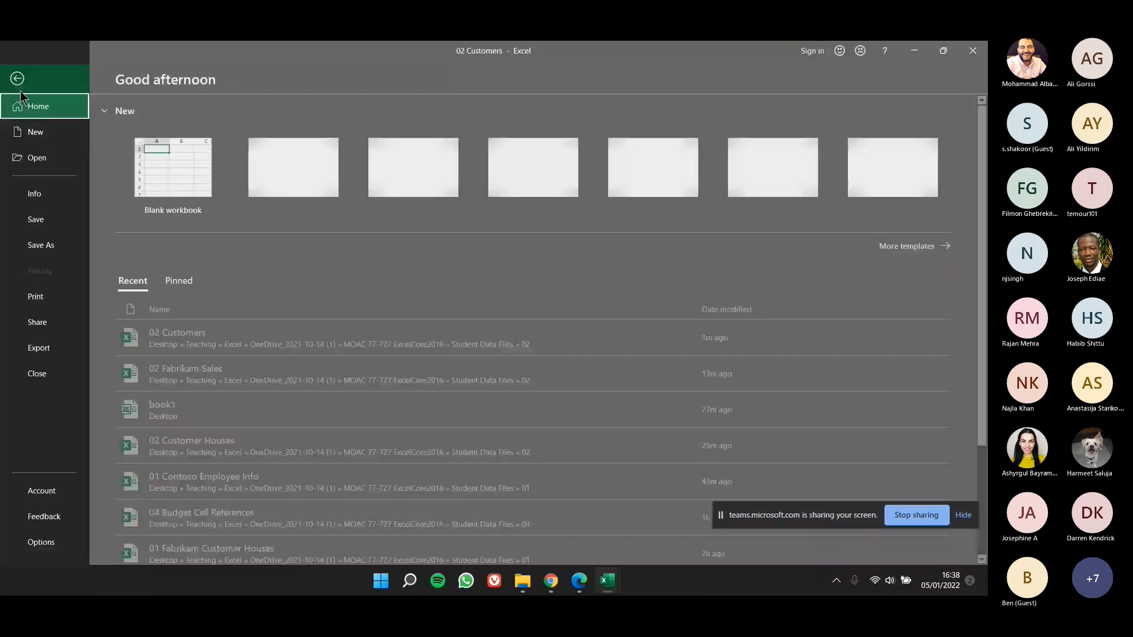
pyautogui.click(319, 452)
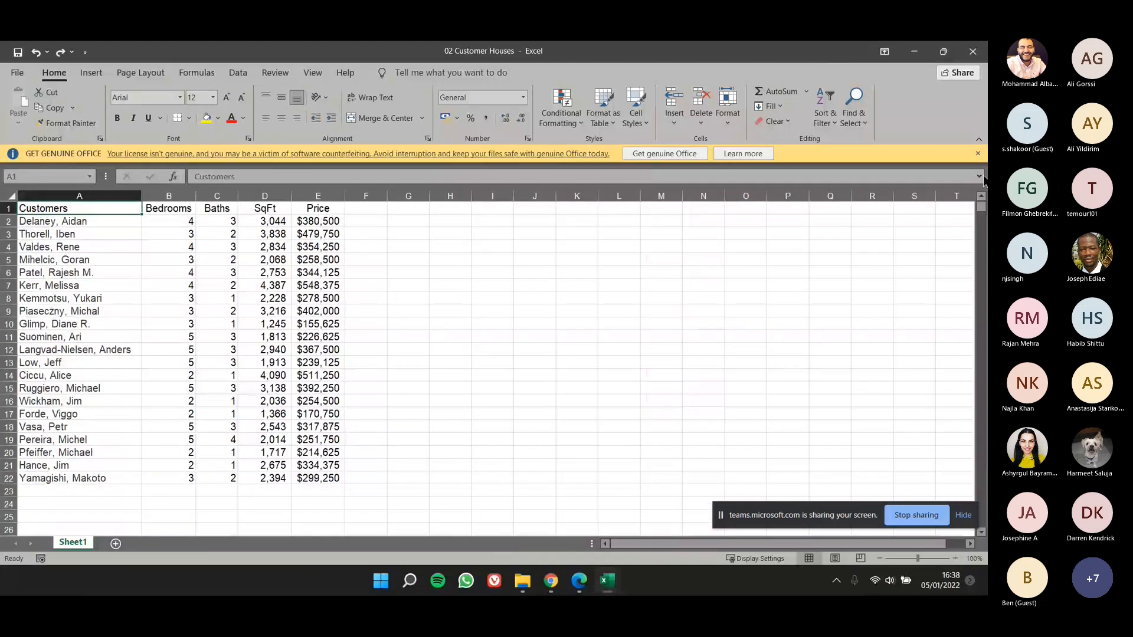
pyautogui.click(978, 153)
pyautogui.moveTo(450, 331); pyautogui.dragTo(408, 331)
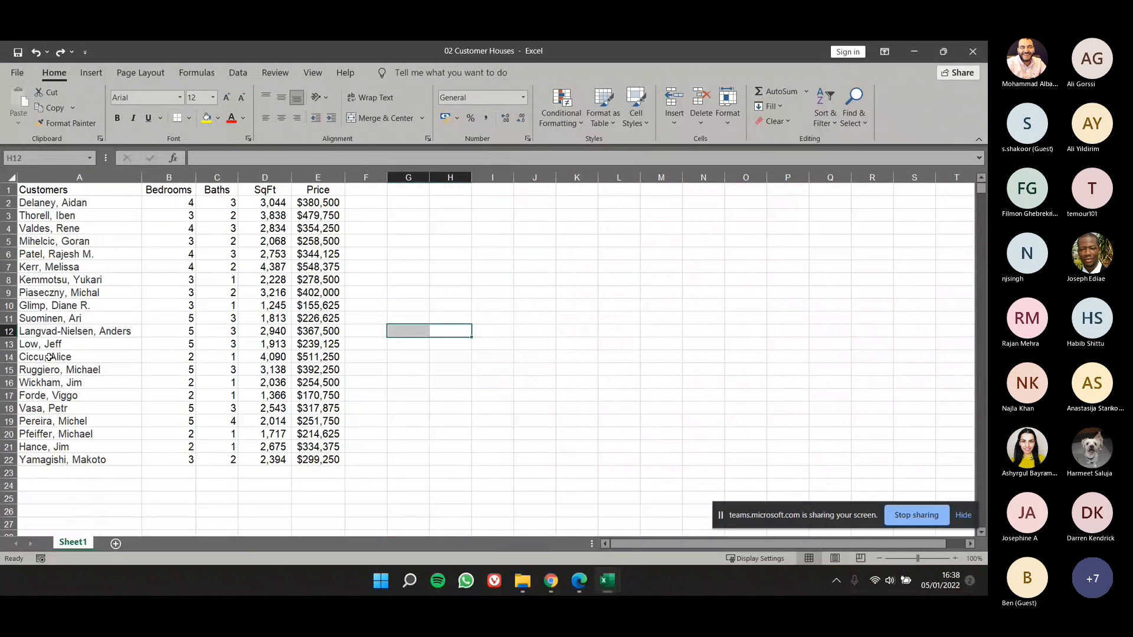
# Step: Copy the customer names in A12:A22, paste them starting at I12, and undo the paste
pyautogui.moveTo(45, 331); pyautogui.dragTo(60, 454)
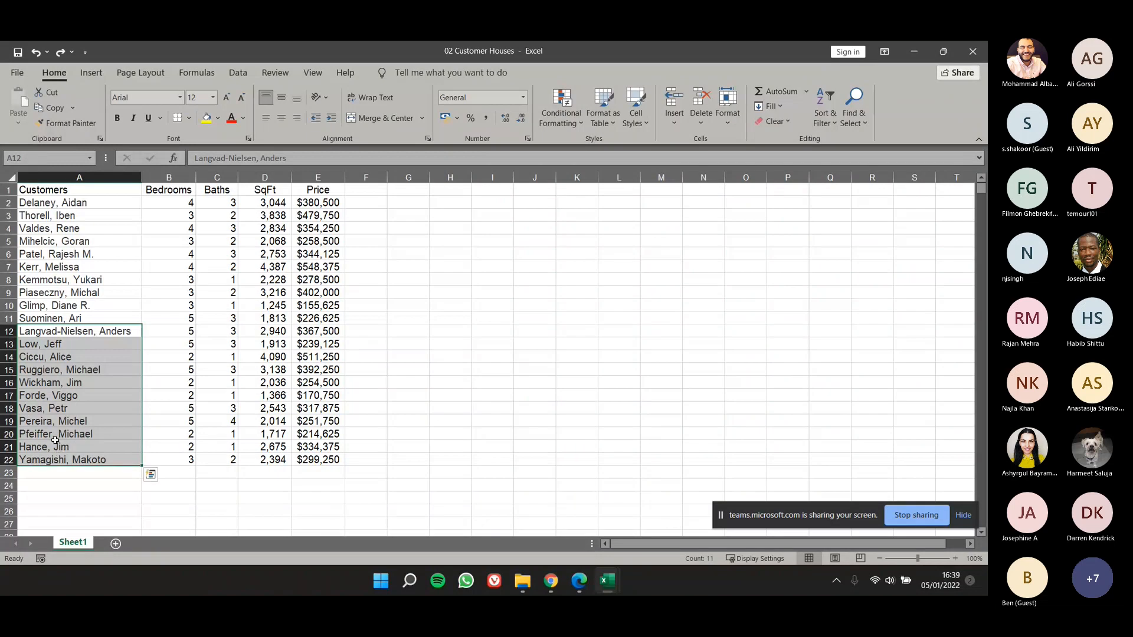
pyautogui.hotkey('ctrl', 'c')
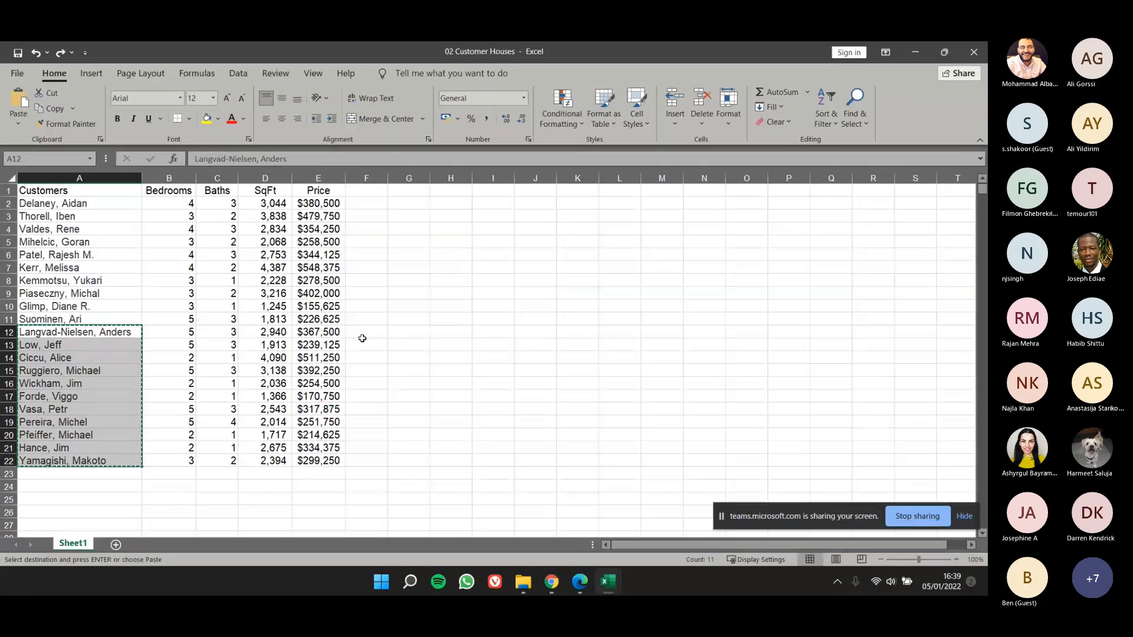
pyautogui.click(488, 331)
pyautogui.hotkey('ctrl', 'v')
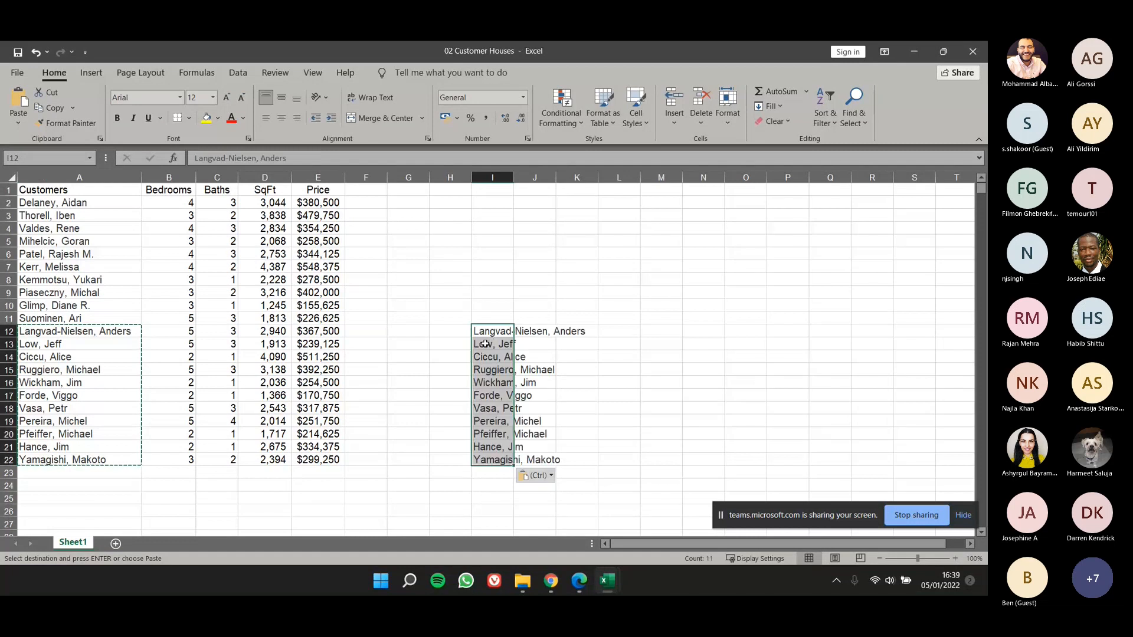
pyautogui.hotkey('ctrl', 'z')
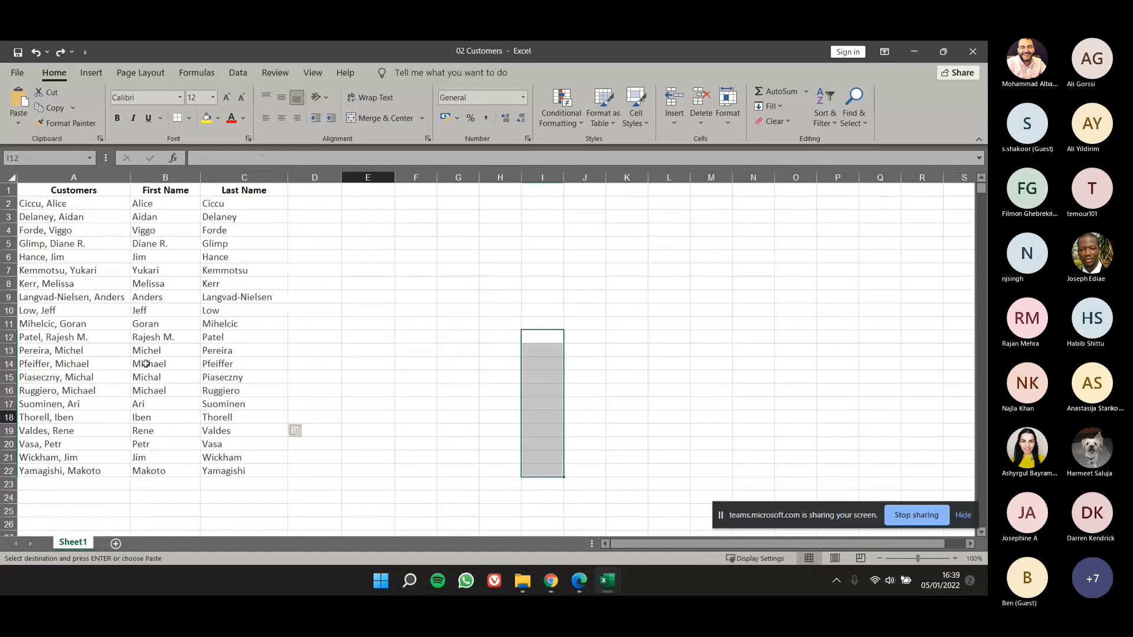
pyautogui.click(146, 363)
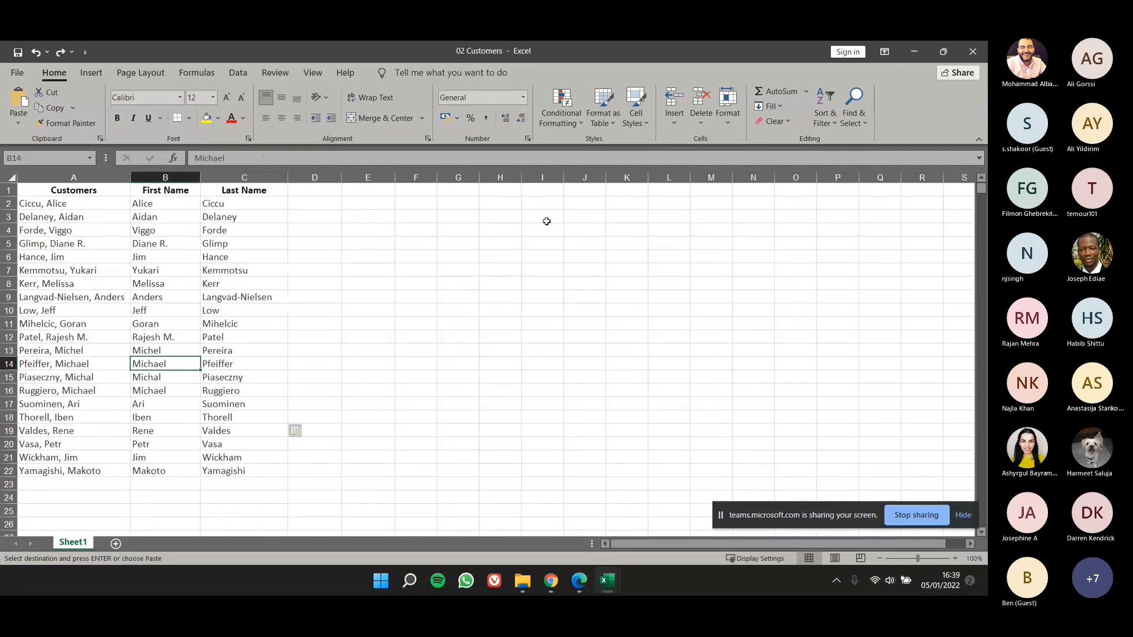
# Step: Switch back to 02 Customer Houses, move the customer names from A12:A22 to I12:I22, and undo the move
pyautogui.click(608, 581)
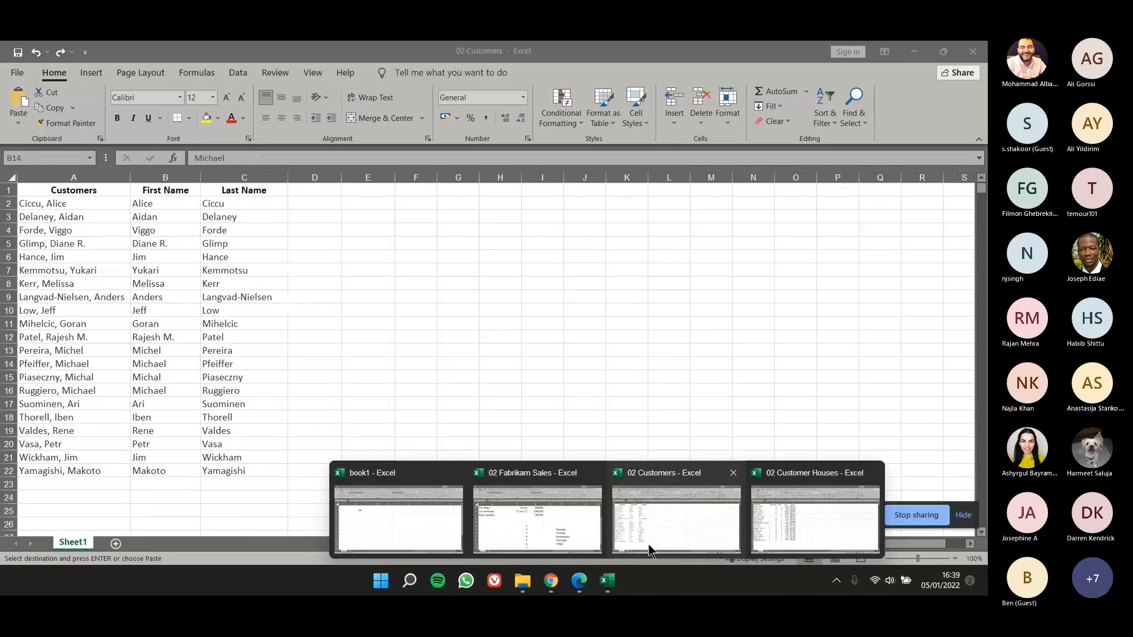
pyautogui.click(778, 519)
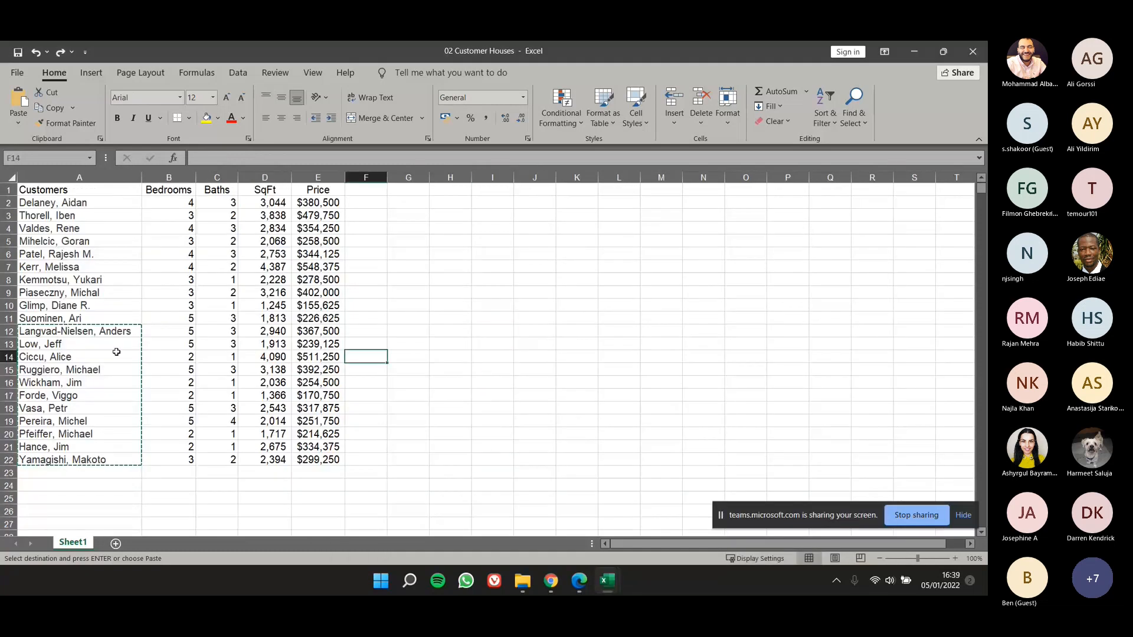
pyautogui.moveTo(136, 333); pyautogui.dragTo(140, 452)
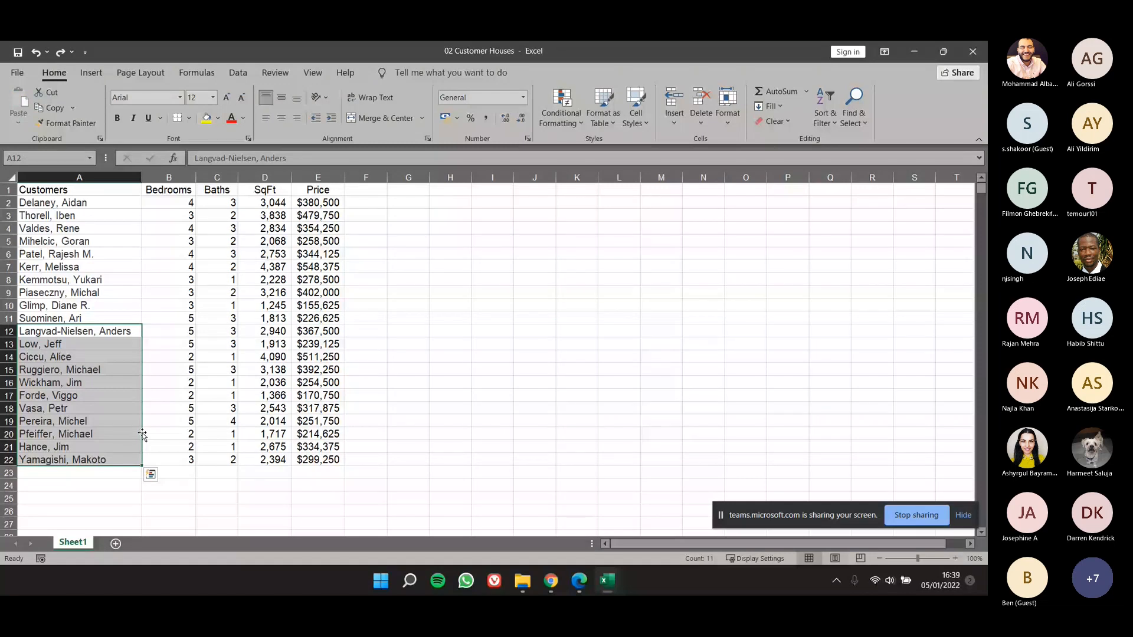
pyautogui.moveTo(143, 435); pyautogui.dragTo(511, 434)
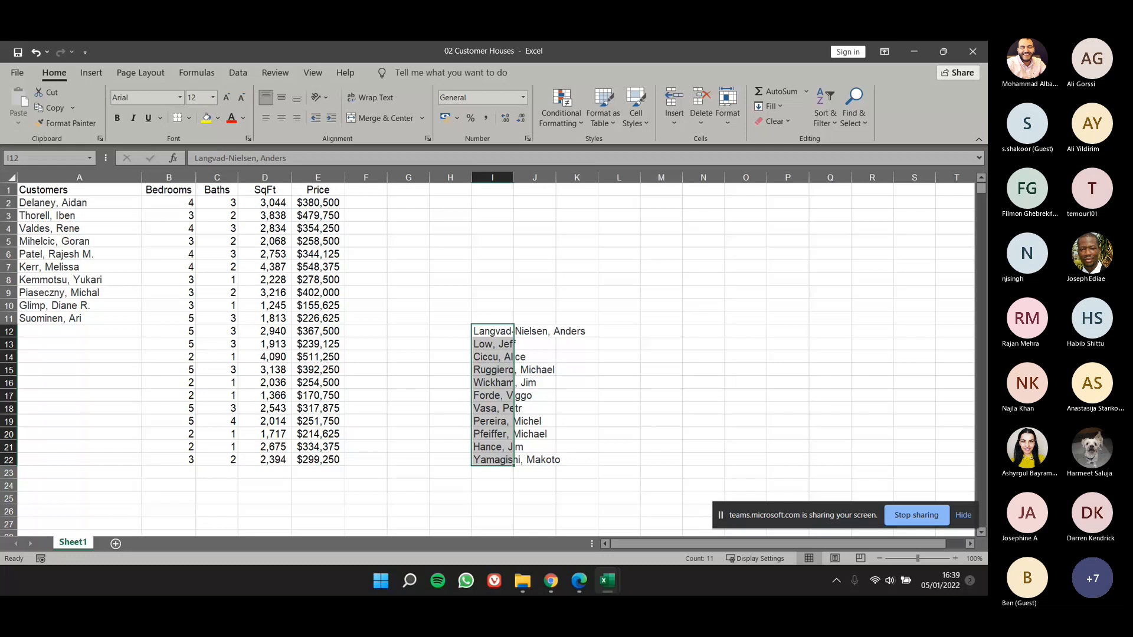
pyautogui.hotkey('ctrl', 'z')
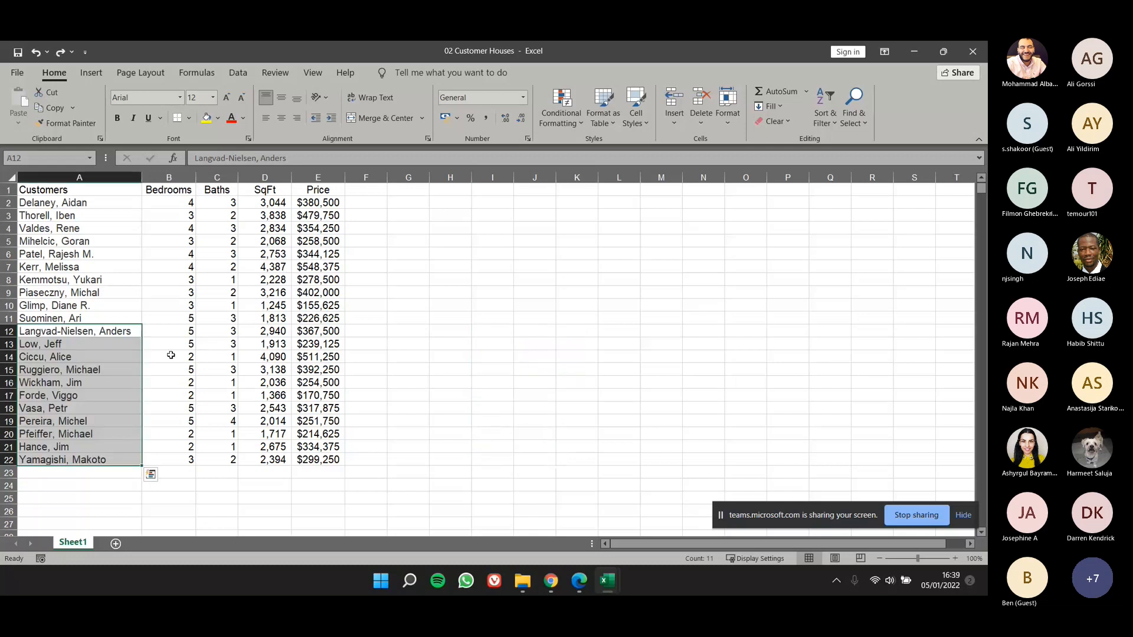
# Step: Move the customer names from A12:A22 to L13:L23 and undo the move
pyautogui.moveTo(141, 356); pyautogui.dragTo(524, 365)
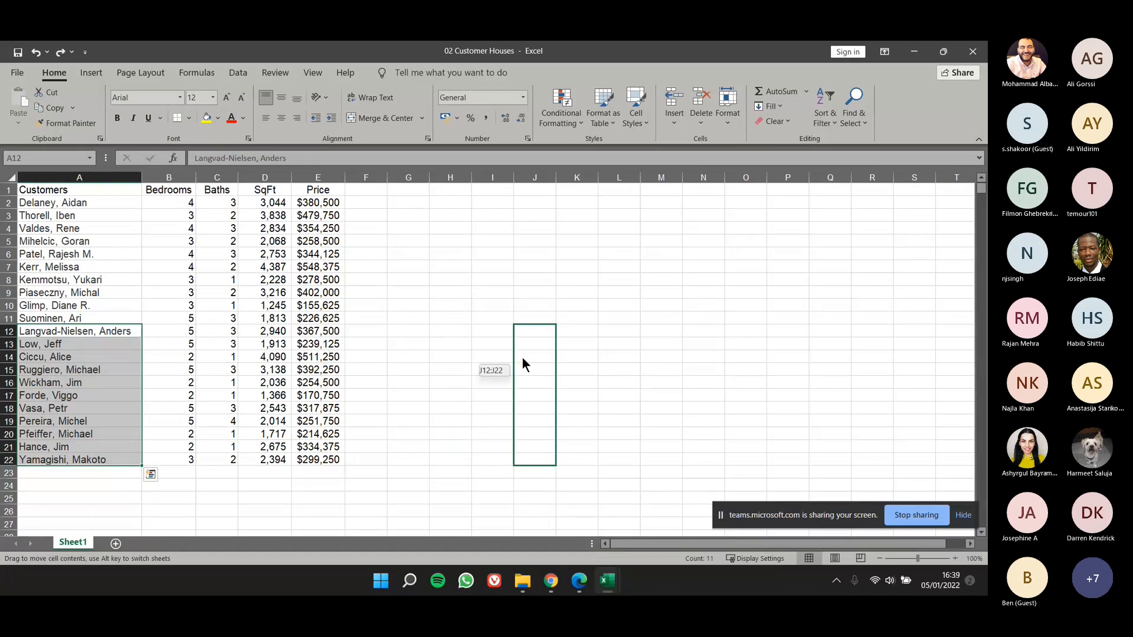
pyautogui.moveTo(523, 360); pyautogui.dragTo(624, 375)
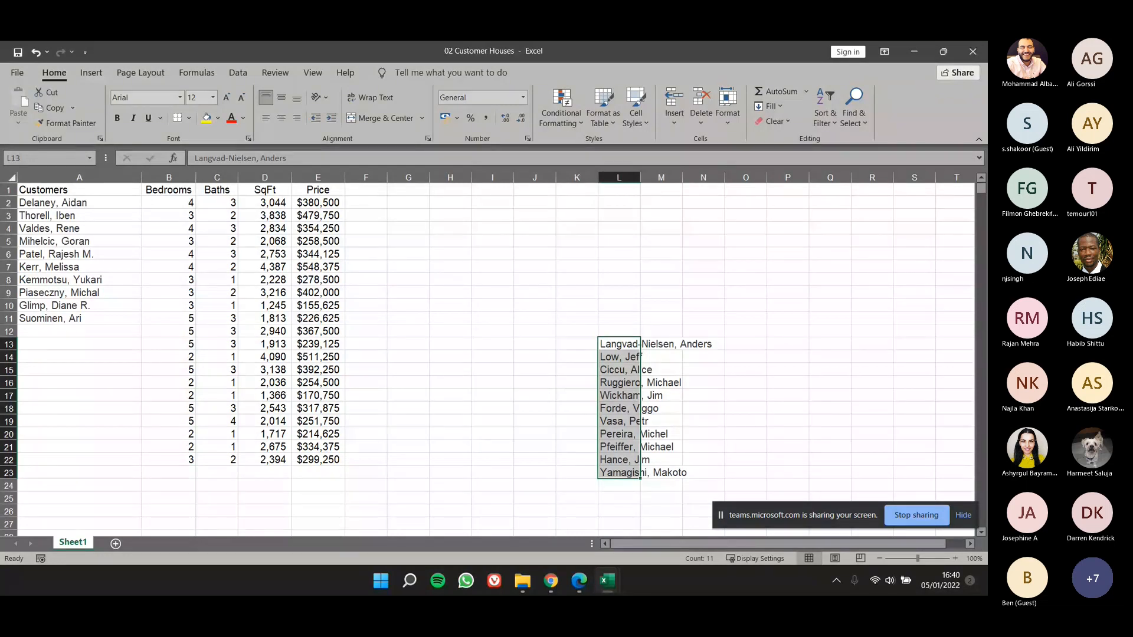
pyautogui.hotkey('ctrl', 'z')
# Step: Move the SqFt and Price values from D13:E22 to K13:L22
pyautogui.moveTo(265, 331); pyautogui.dragTo(353, 473)
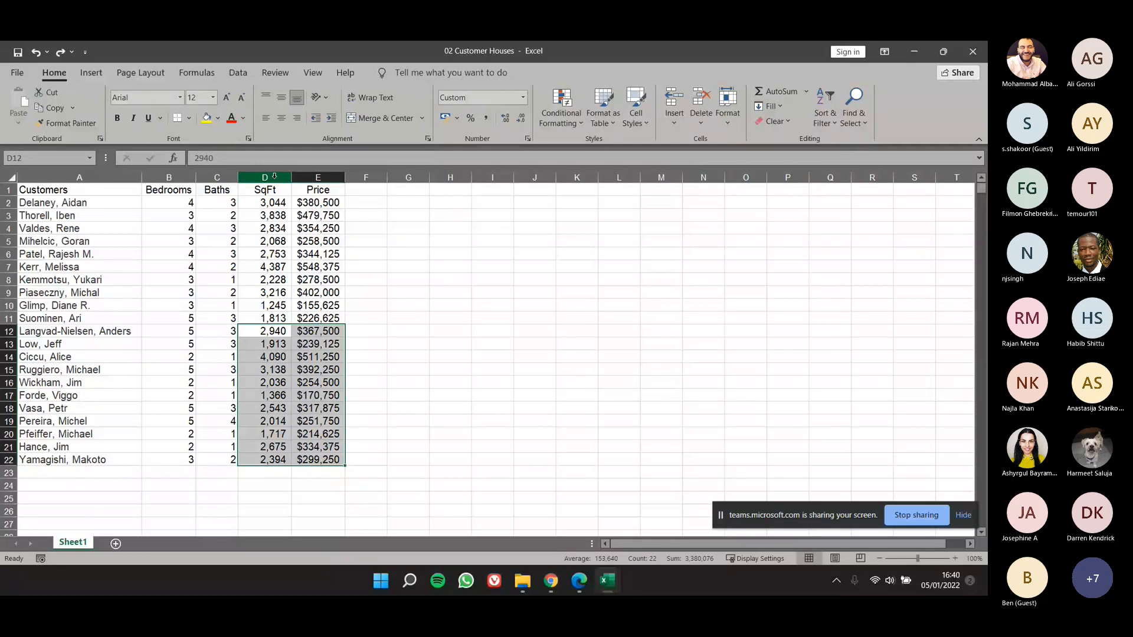
pyautogui.moveTo(345, 347); pyautogui.dragTo(340, 434)
pyautogui.click(329, 331)
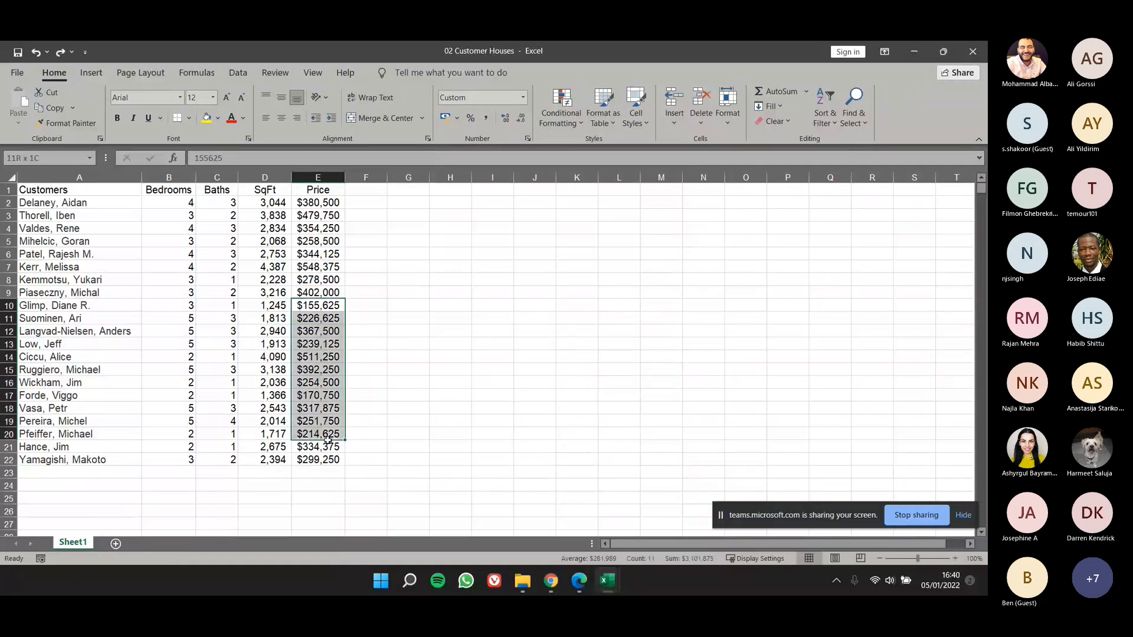
pyautogui.click(366, 434)
pyautogui.moveTo(260, 345); pyautogui.dragTo(604, 455)
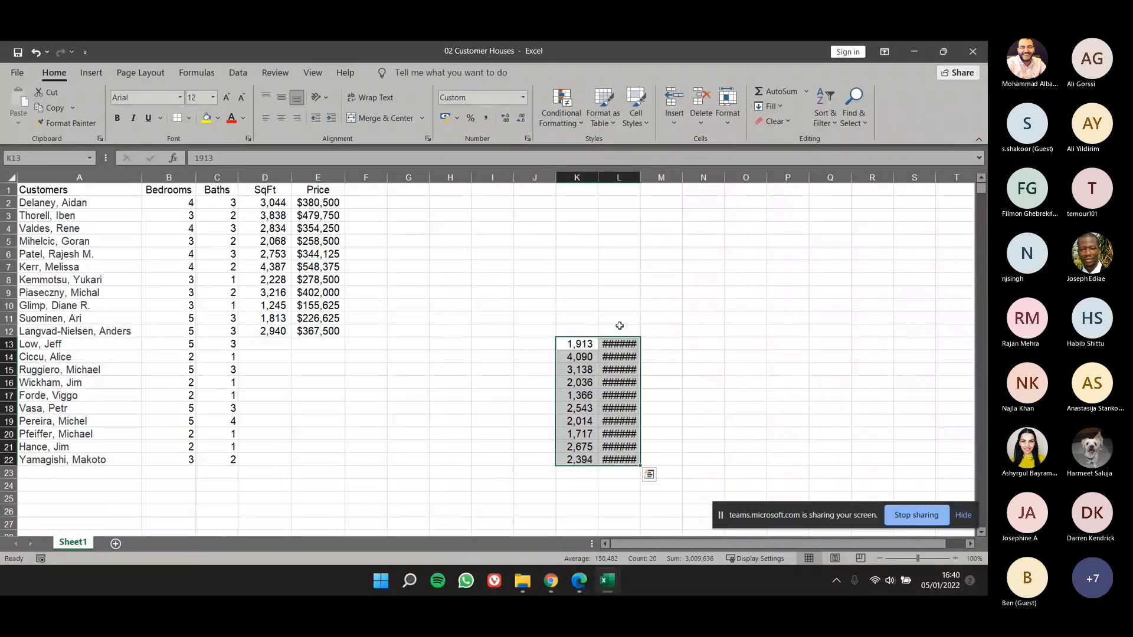
# Step: Examine the moved price cells in L13:L22
pyautogui.click(619, 305)
pyautogui.moveTo(626, 312); pyautogui.dragTo(633, 388)
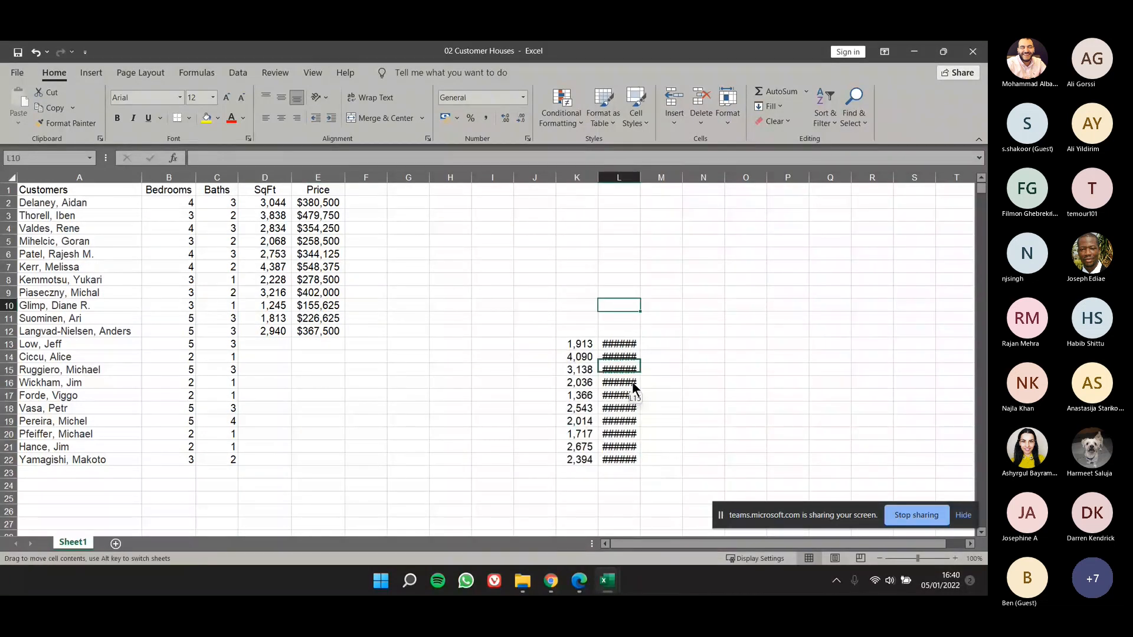
pyautogui.moveTo(630, 331); pyautogui.dragTo(630, 475)
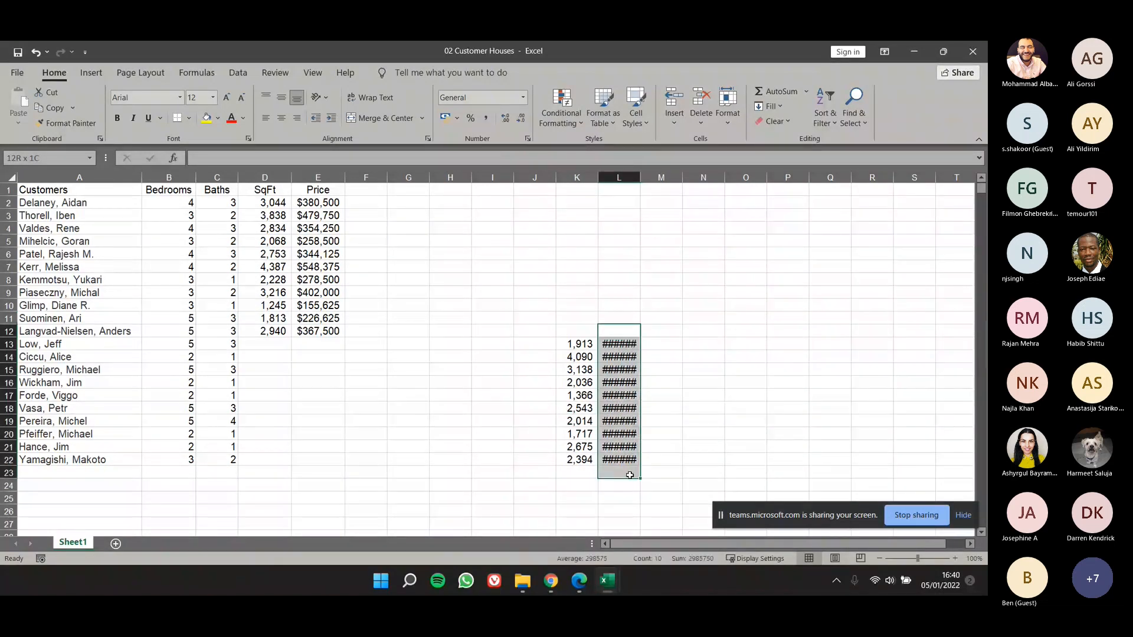
pyautogui.click(629, 298)
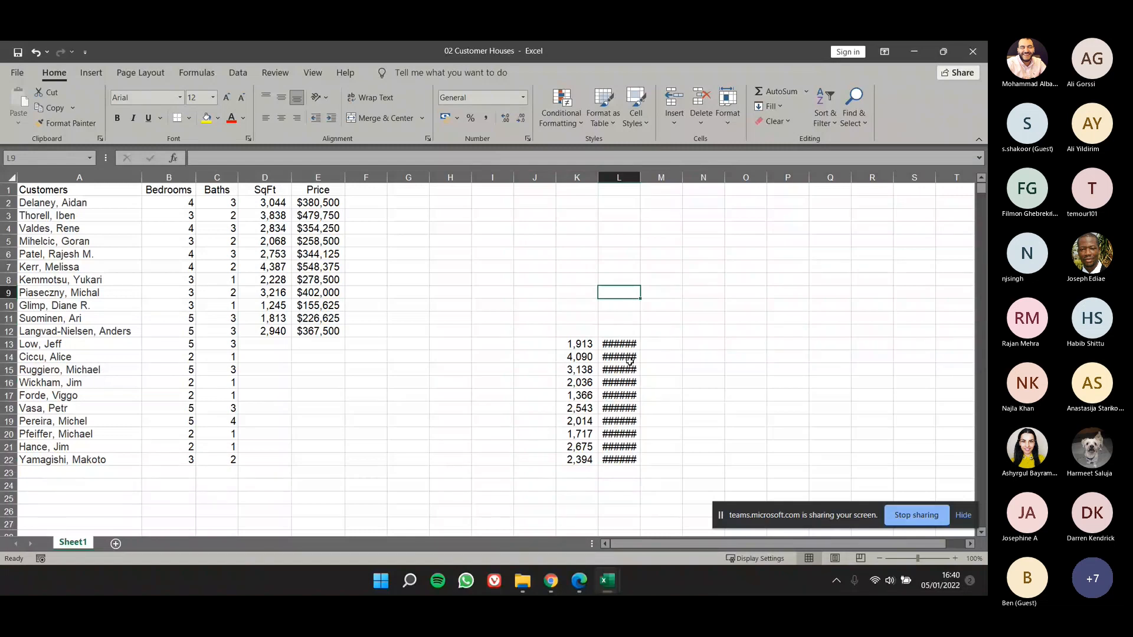
pyautogui.moveTo(631, 343); pyautogui.dragTo(631, 458)
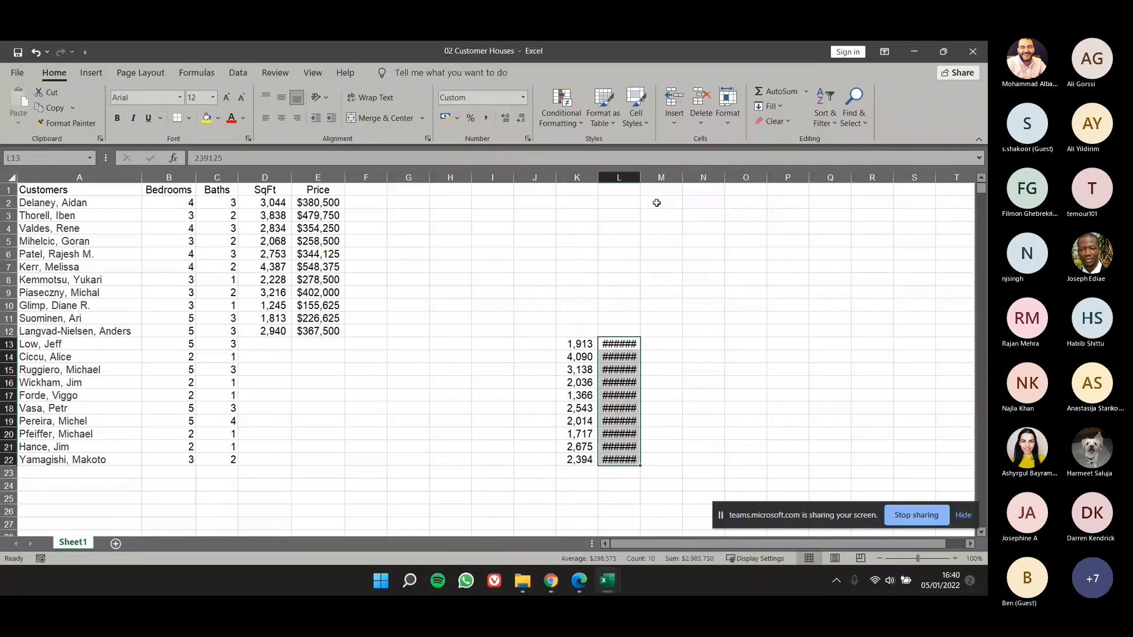
# Step: Widen column L manually, undo the change, and autofit the column to its contents
pyautogui.click(656, 266)
pyautogui.moveTo(641, 175); pyautogui.dragTo(678, 179)
pyautogui.hotkey('ctrl', 'z')
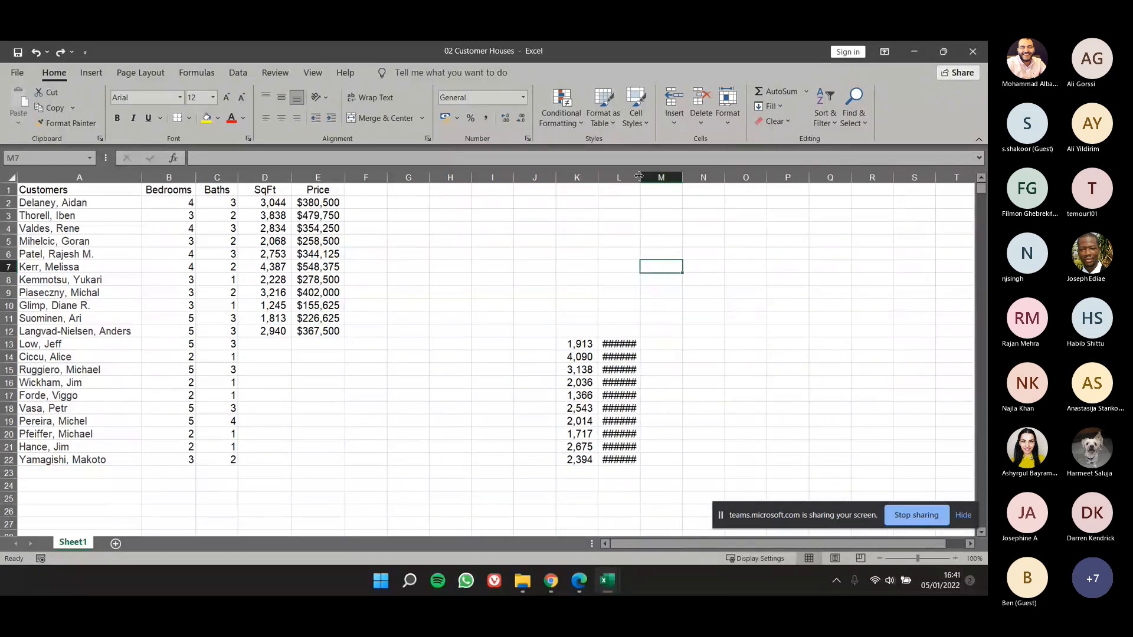
pyautogui.doubleClick(639, 177)
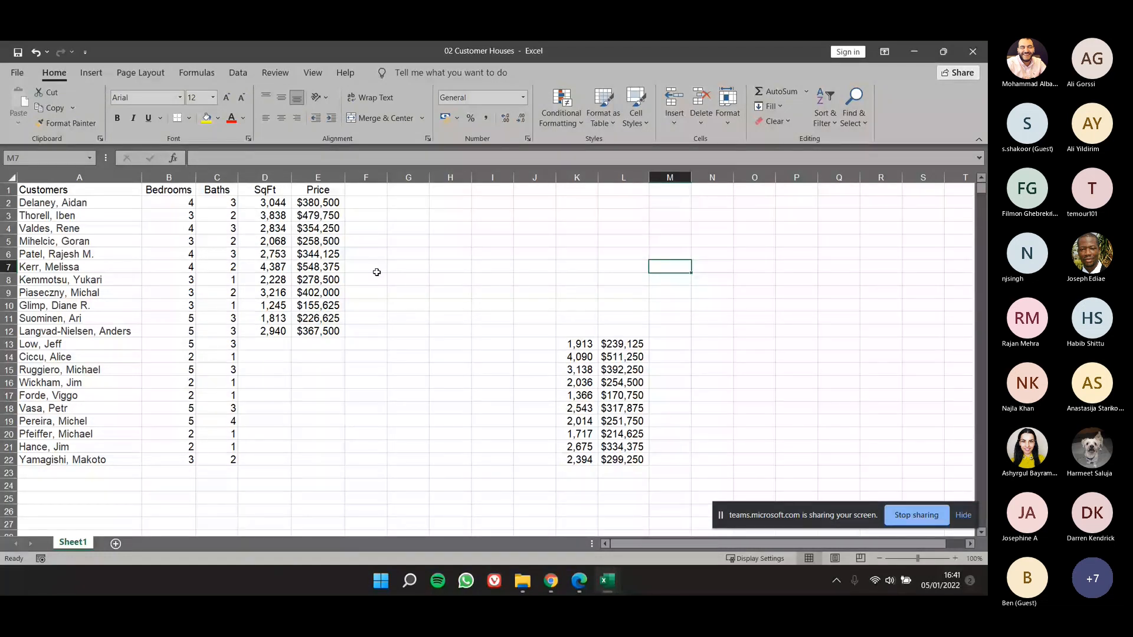
# Step: Open the workbook's Info page and show all of its document properties
pyautogui.click(17, 73)
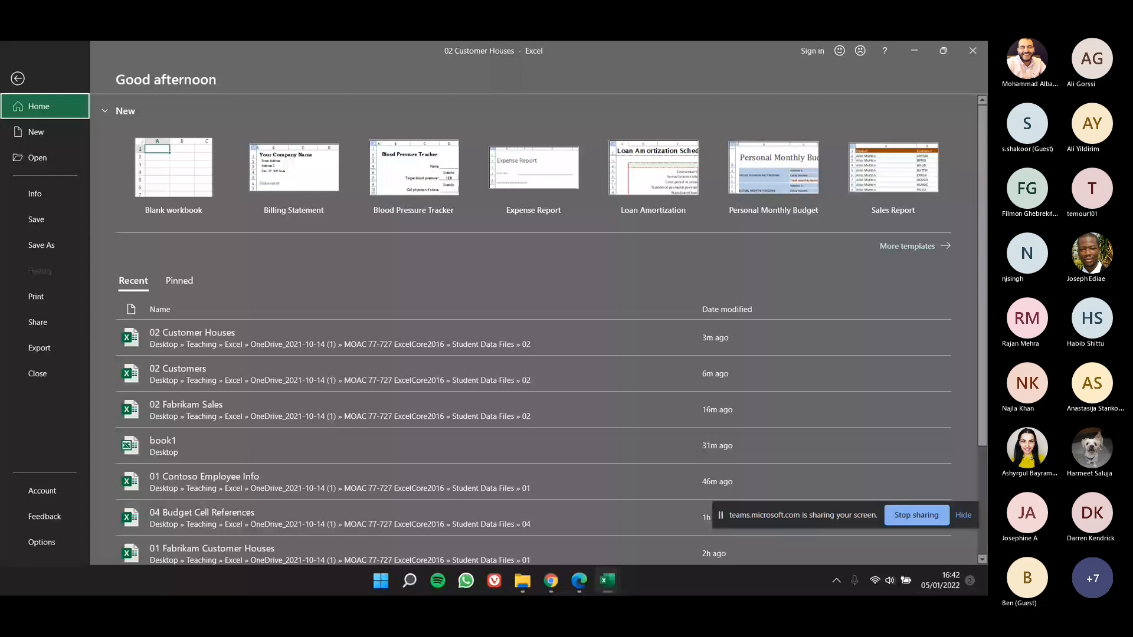
pyautogui.click(23, 78)
pyautogui.click(59, 192)
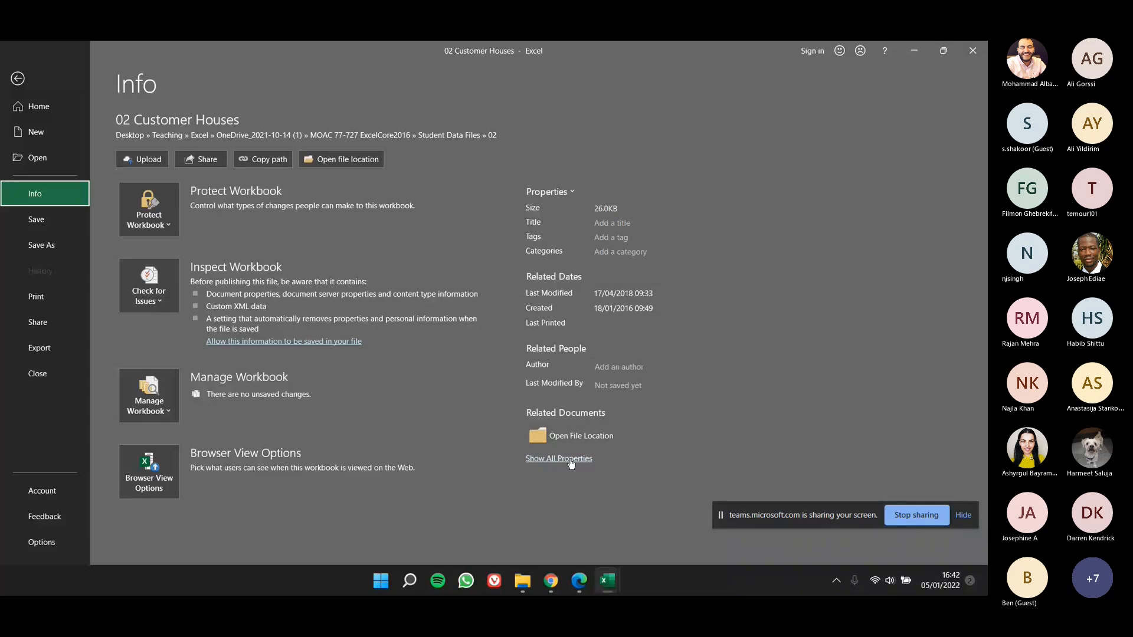
pyautogui.click(571, 463)
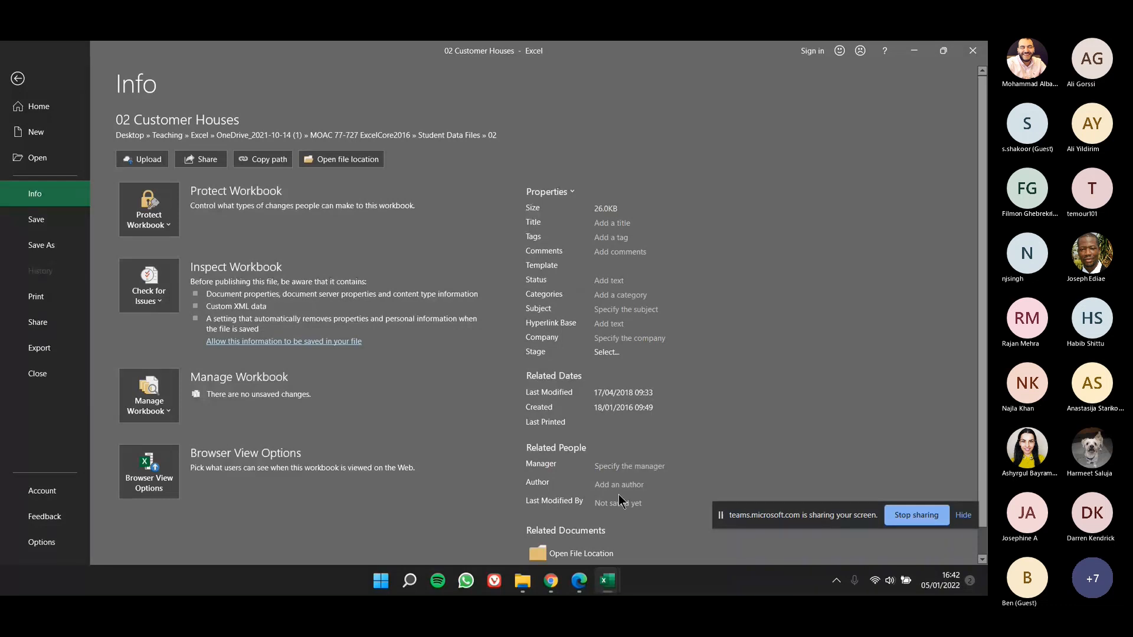
pyautogui.scroll(-1, 528, 440)
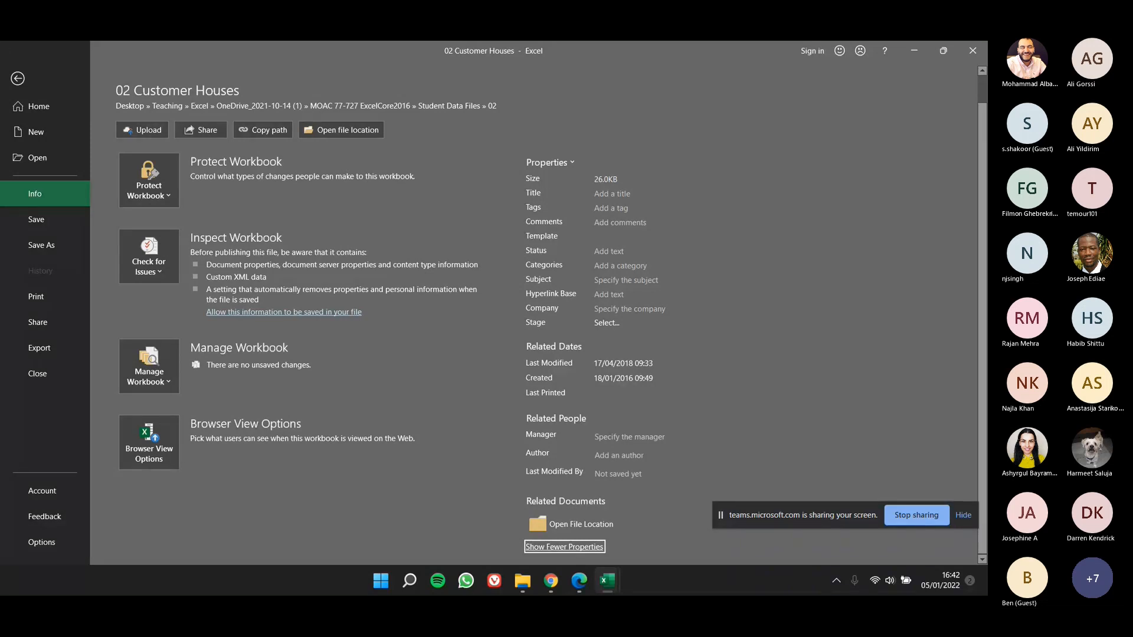
# Step: Switch to the Lesson 2 PDF in Edge, review the Skill Summary on page 70, and return to the worksheet in Excel
pyautogui.moveTo(988, 153); pyautogui.dragTo(771, 118)
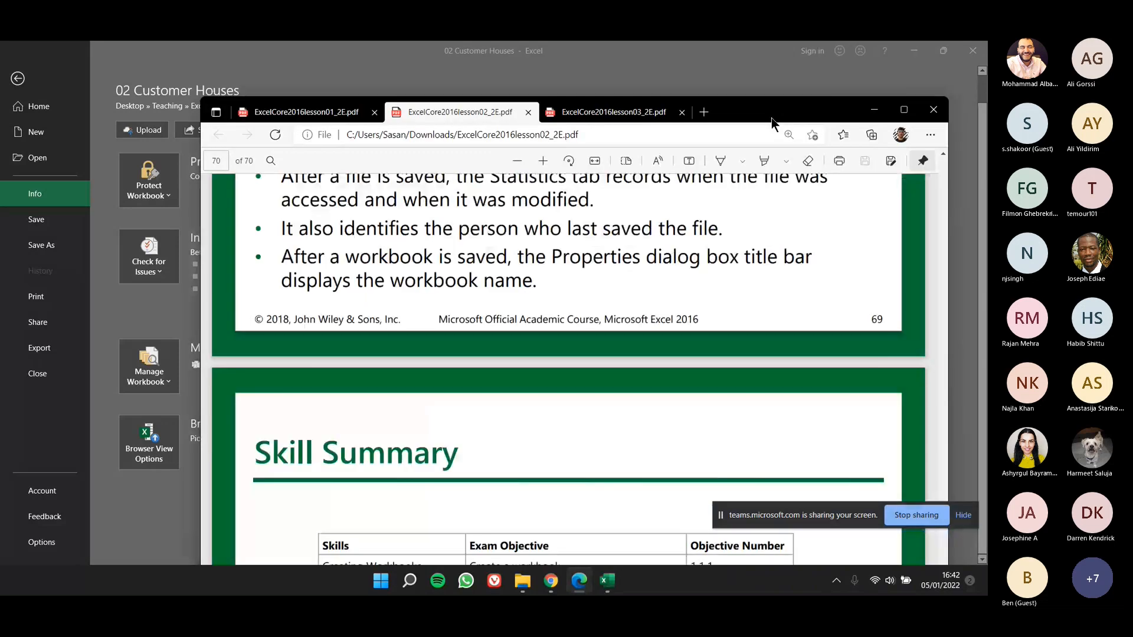
pyautogui.scroll(-2, 771, 118)
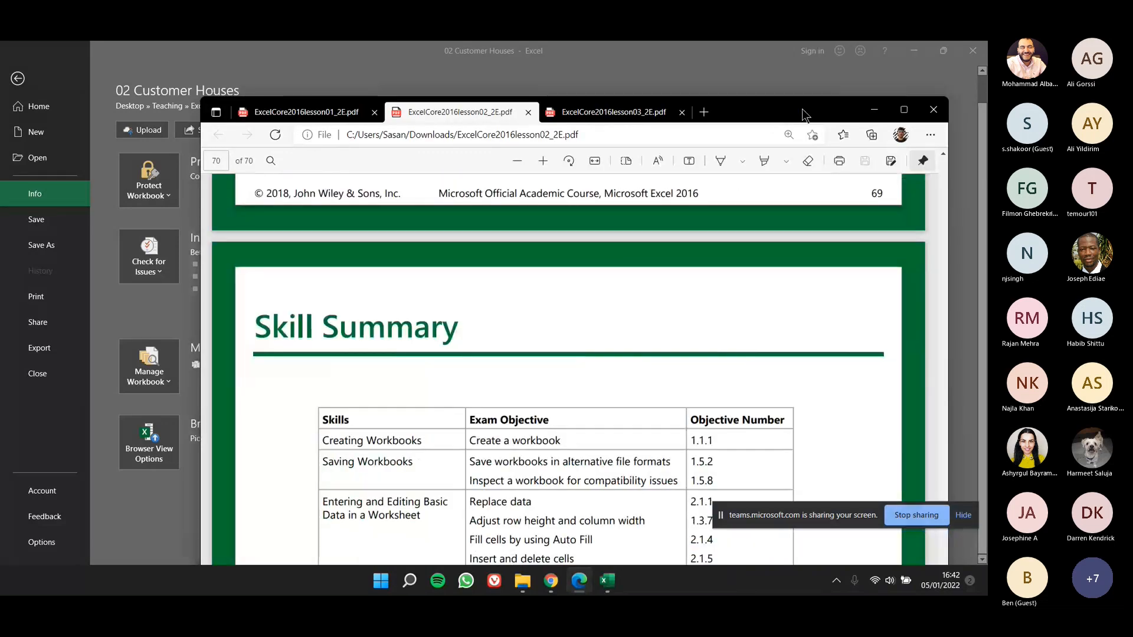
pyautogui.doubleClick(802, 109)
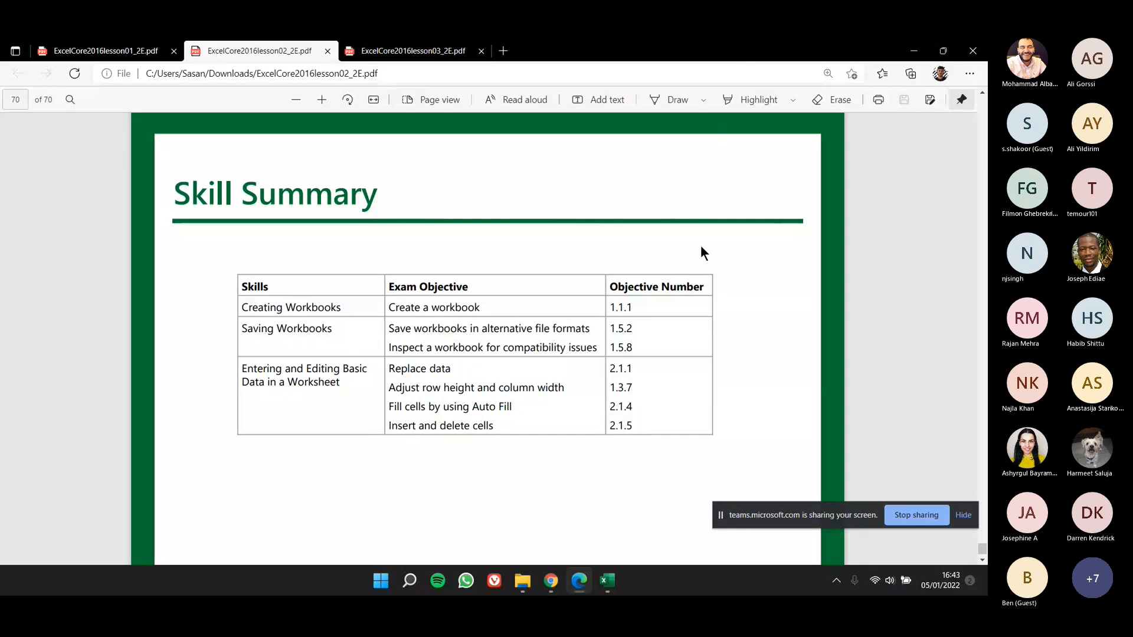
pyautogui.moveTo(780, 61); pyautogui.dragTo(0, 48)
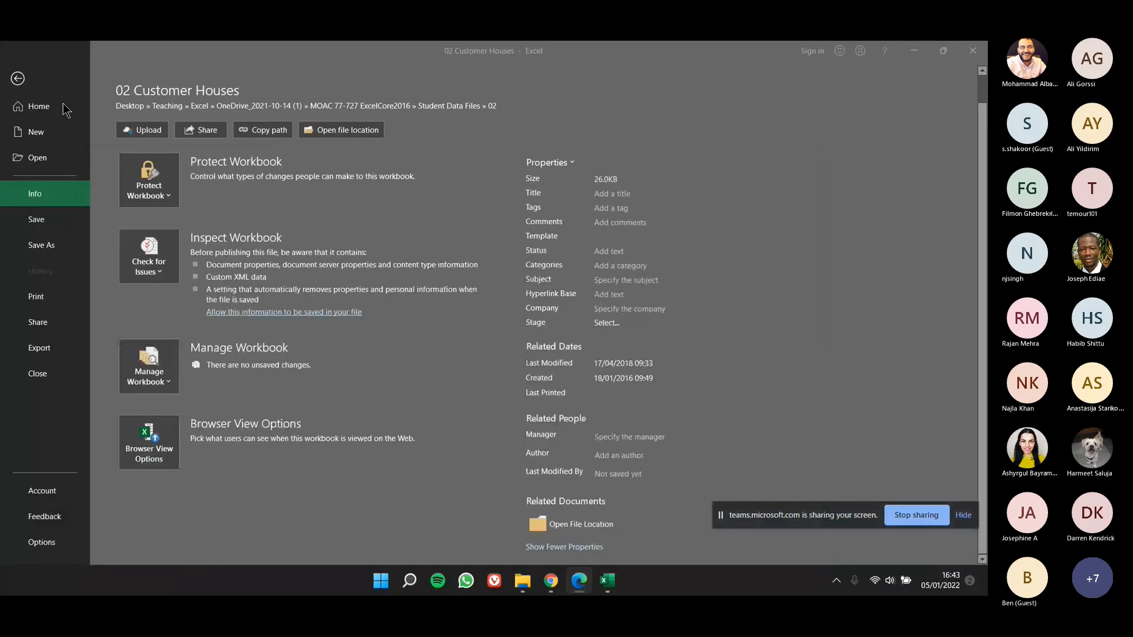
pyautogui.click(18, 79)
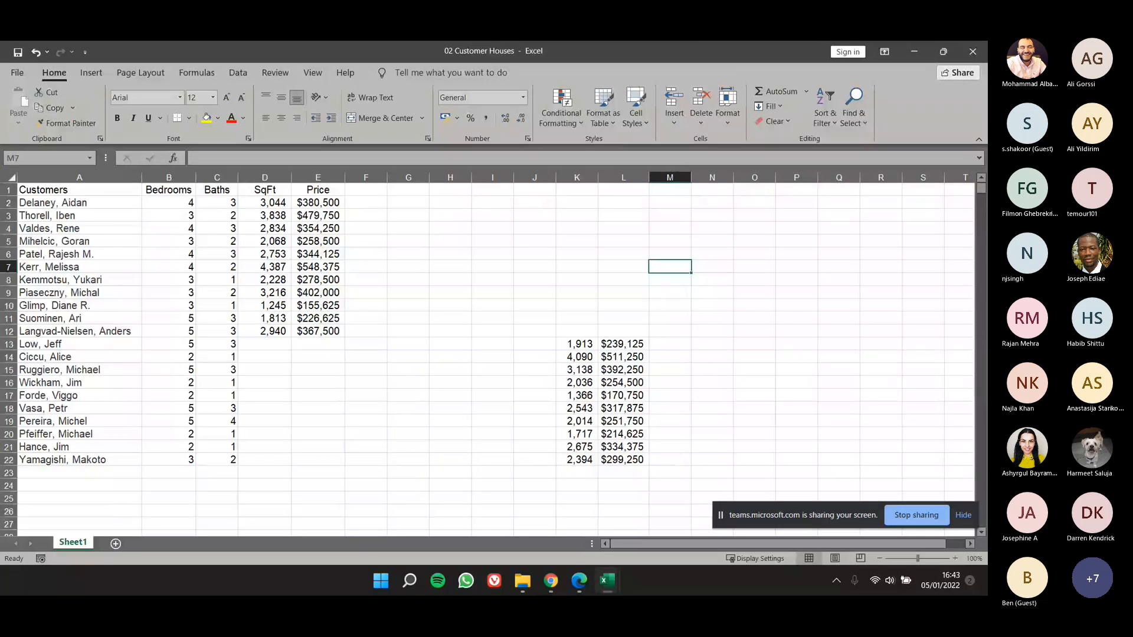
pyautogui.hotkey('alt', 'Tab')
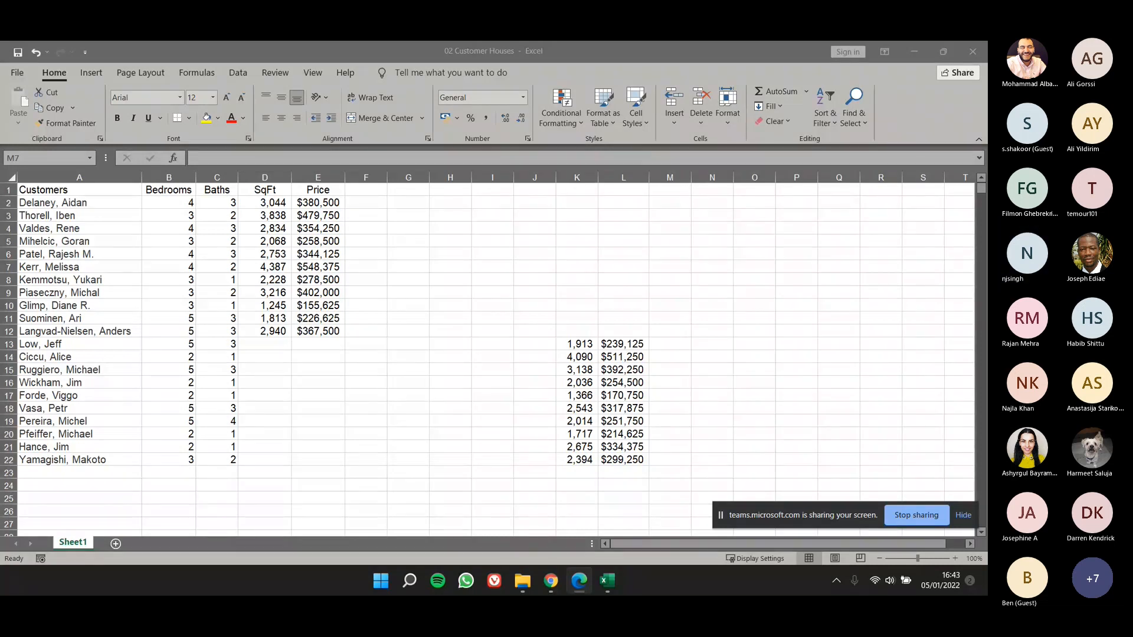
pyautogui.press('XF86AudioRaiseVolume')
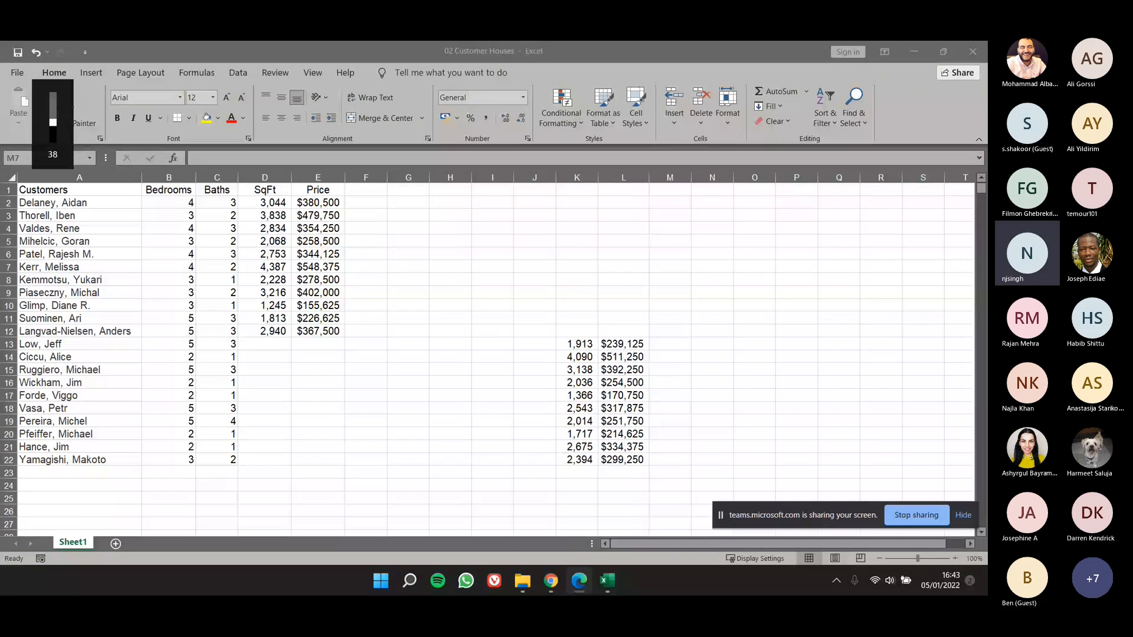